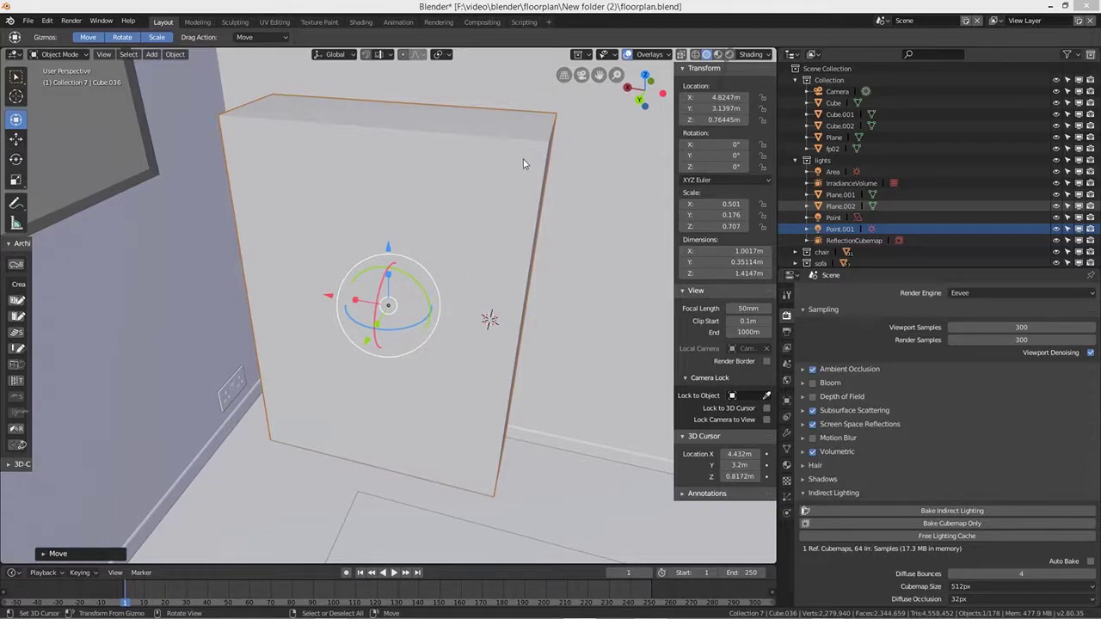
# Step: Orbit around the white box and bring up the Ctrl+A Apply menu
pyautogui.moveTo(521, 288)
pyautogui.mouseDown(button='middle')
pyautogui.moveTo(492, 287)
pyautogui.moveTo(516, 280)
pyautogui.mouseUp(button='middle')
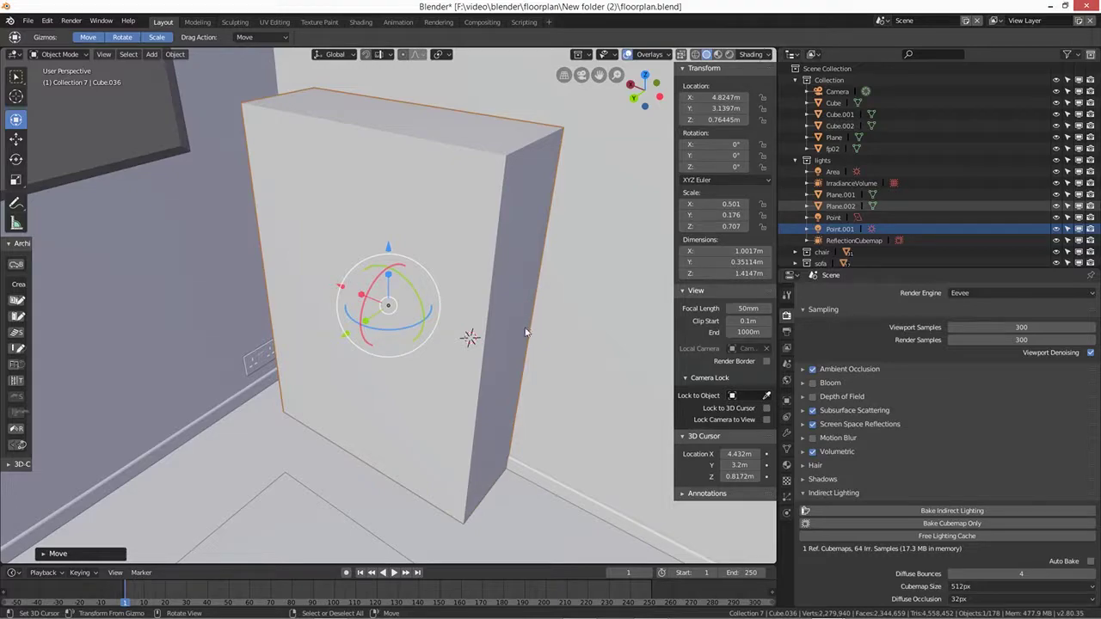
pyautogui.moveTo(430, 393)
pyautogui.mouseDown(button='middle')
pyautogui.moveTo(437, 407)
pyautogui.moveTo(440, 378)
pyautogui.mouseUp(button='middle')
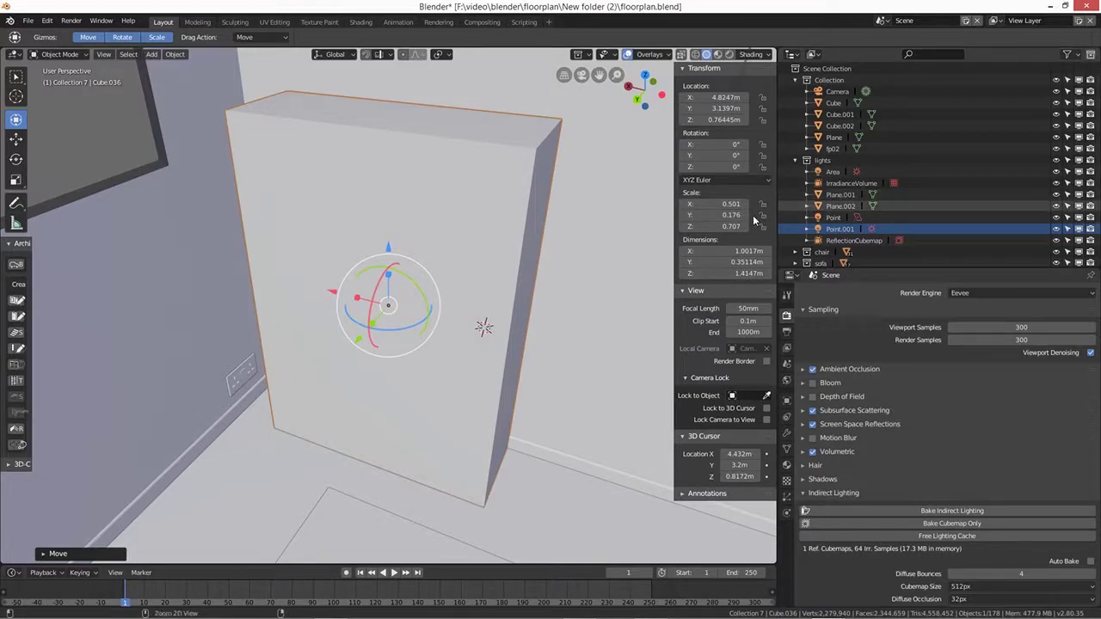
pyautogui.hotkey('ctrl', 'a')
# Step: Apply the box's scale, enter Edit Mode, and inset its front face
pyautogui.click(709, 241)
pyautogui.press('Tab')
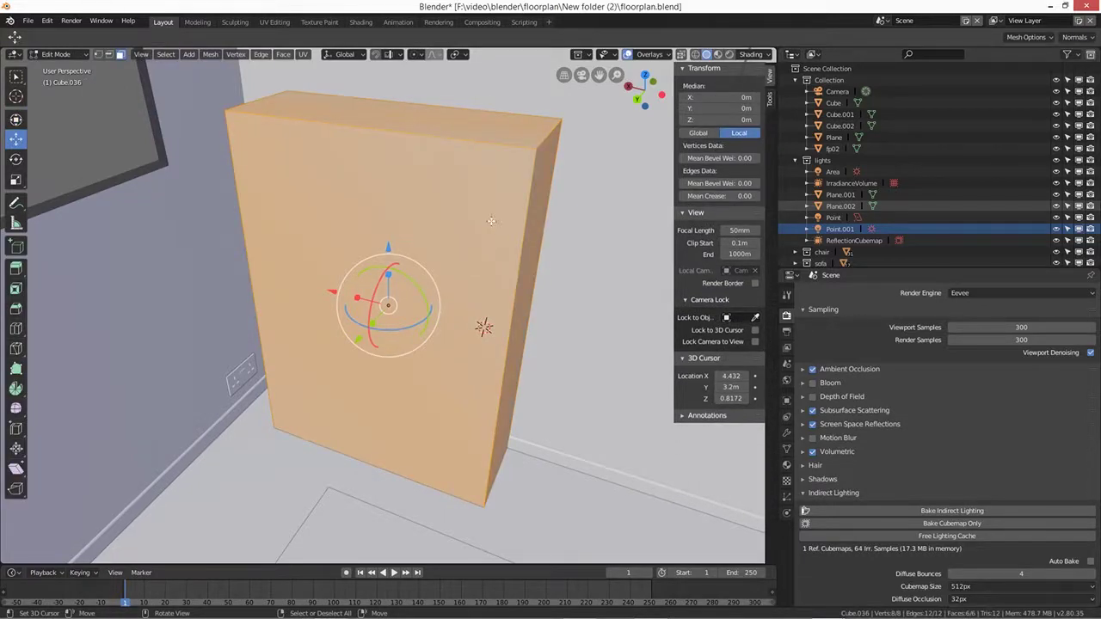
pyautogui.moveTo(479, 219); pyautogui.dragTo(501, 225, button='middle')
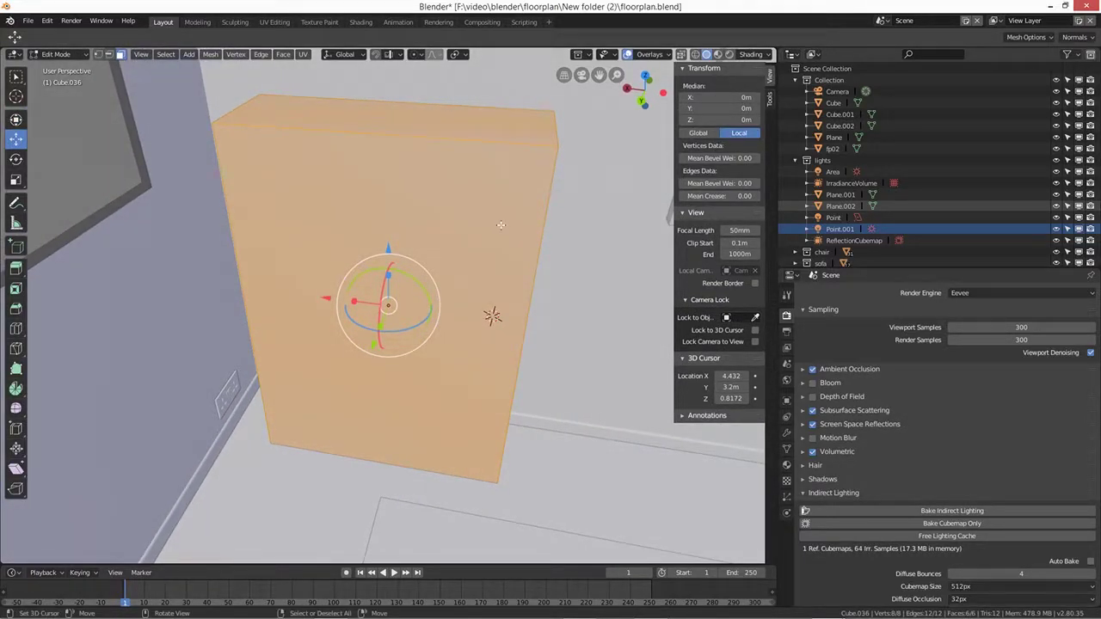
pyautogui.click(449, 203)
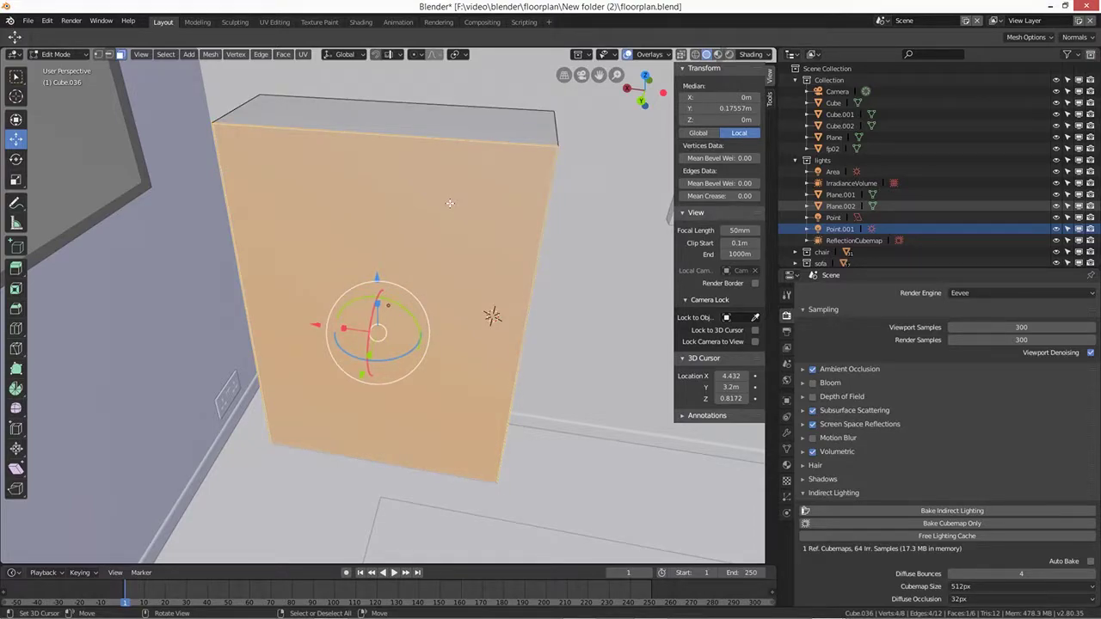
pyautogui.press('i')
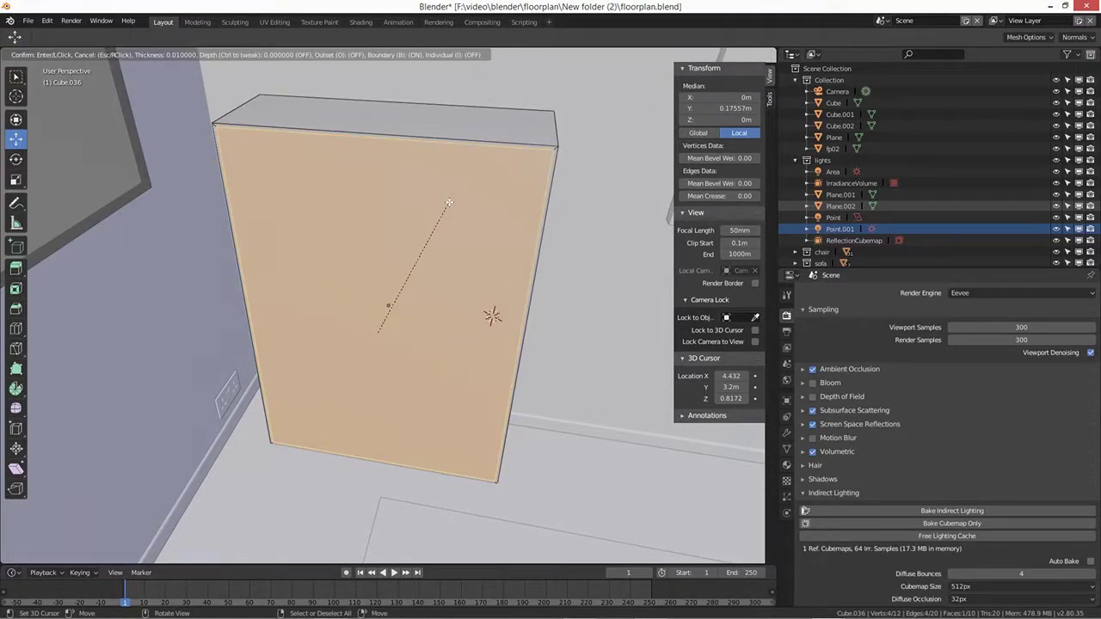
pyautogui.click(449, 203)
# Step: Trial-push the front face along Y in wireframe view, then undo the push
pyautogui.keyDown('shift'); pyautogui.rightClick(449, 202); pyautogui.keyUp('shift')
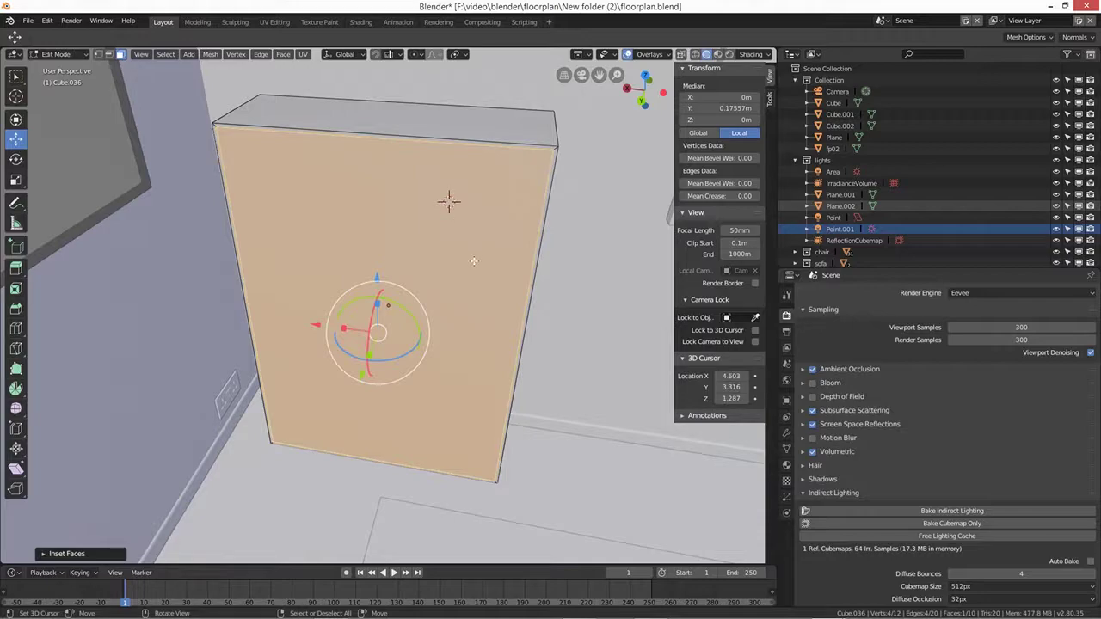
pyautogui.moveTo(474, 258); pyautogui.dragTo(425, 289, button='middle')
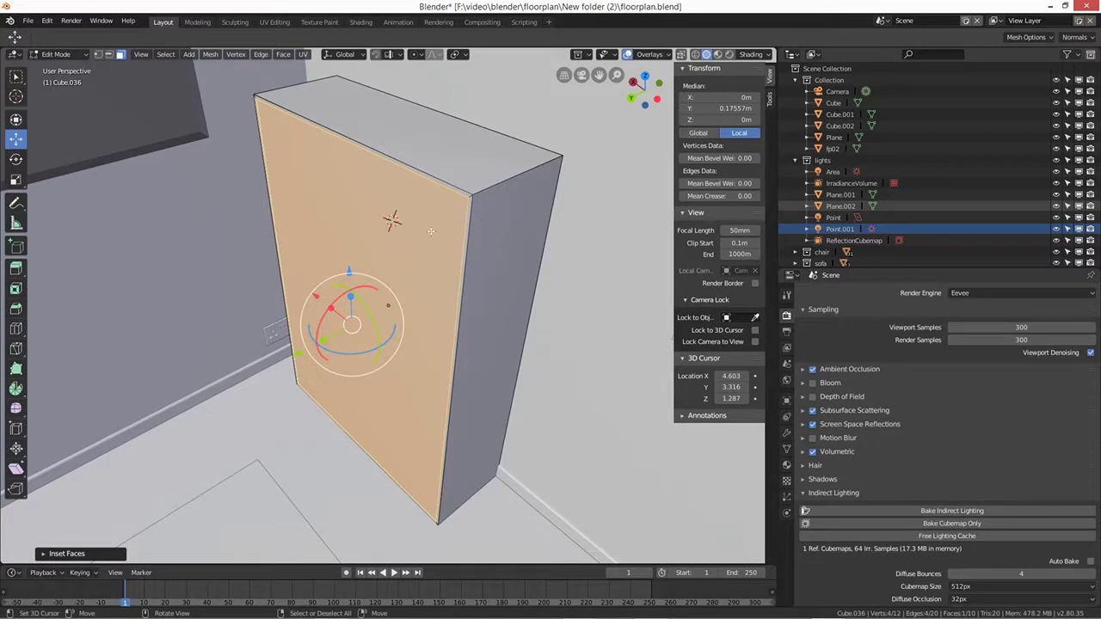
pyautogui.hotkey('shift', 'z')
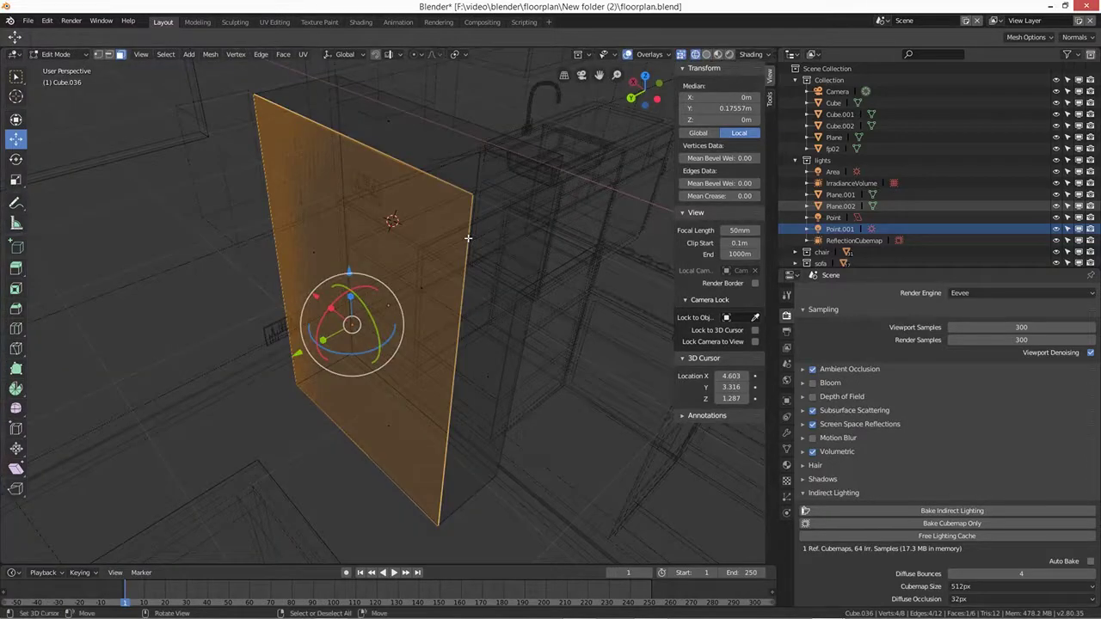
pyautogui.moveTo(463, 278); pyautogui.dragTo(422, 296, button='middle')
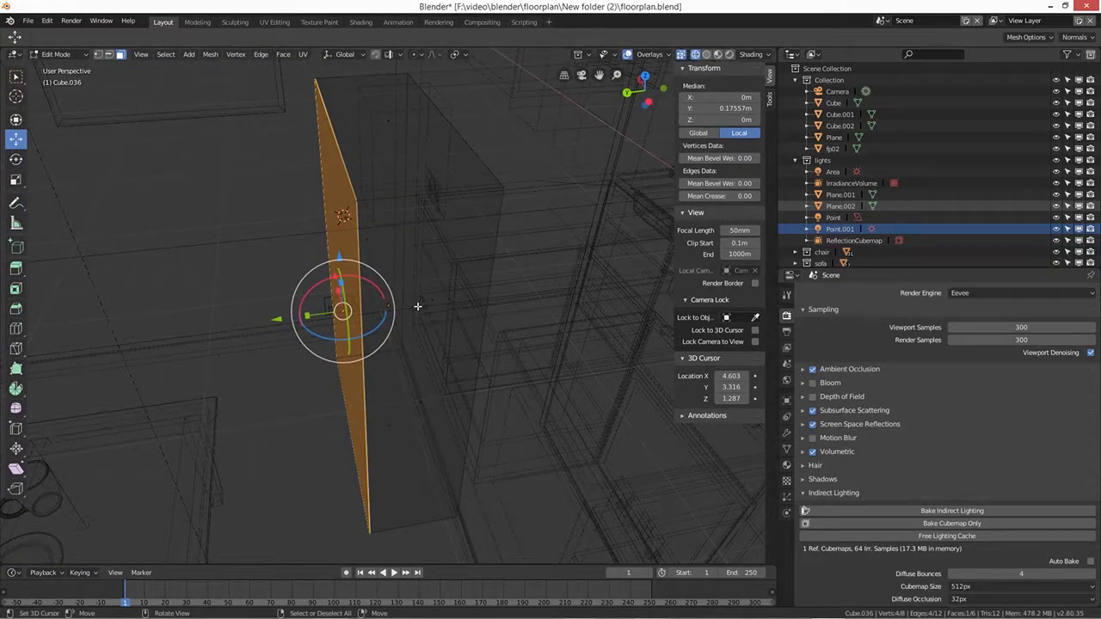
pyautogui.press('g')
pyautogui.press('z')
pyautogui.press('z')
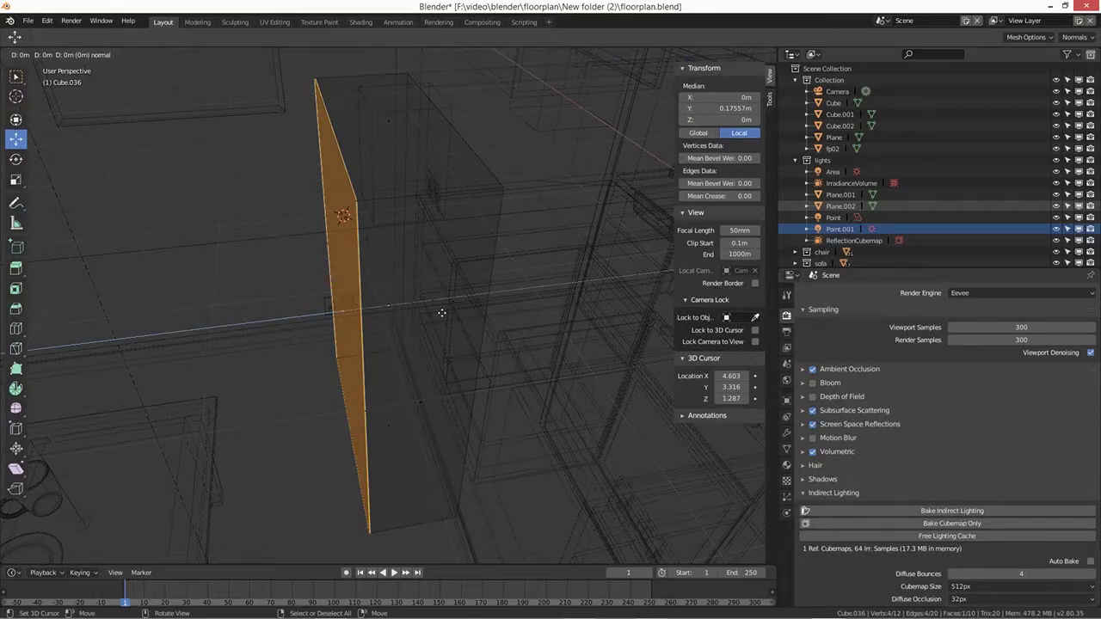
pyautogui.press('y')
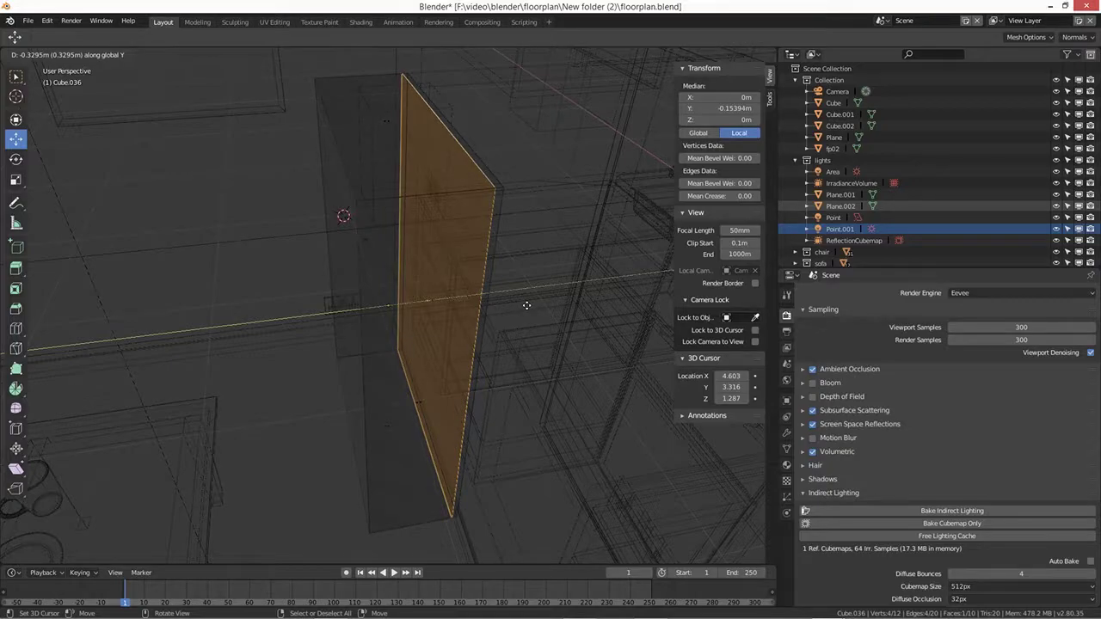
pyautogui.click(524, 305)
pyautogui.moveTo(433, 377)
pyautogui.mouseDown(button='middle')
pyautogui.moveTo(454, 365)
pyautogui.moveTo(440, 384)
pyautogui.moveTo(462, 383)
pyautogui.moveTo(502, 351)
pyautogui.mouseUp(button='middle')
pyautogui.hotkey('shift', 'z')
pyautogui.hotkey('ctrl', 'z')
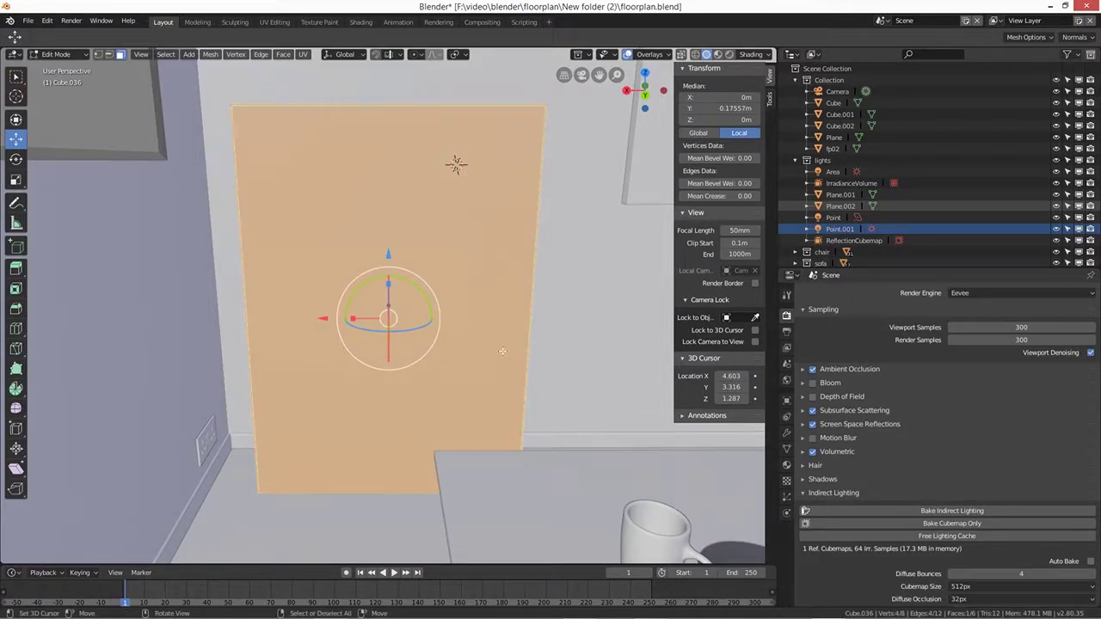
# Step: Inset the front face into a thin rim and extrude it about 0.31 m inward
pyautogui.press('i')
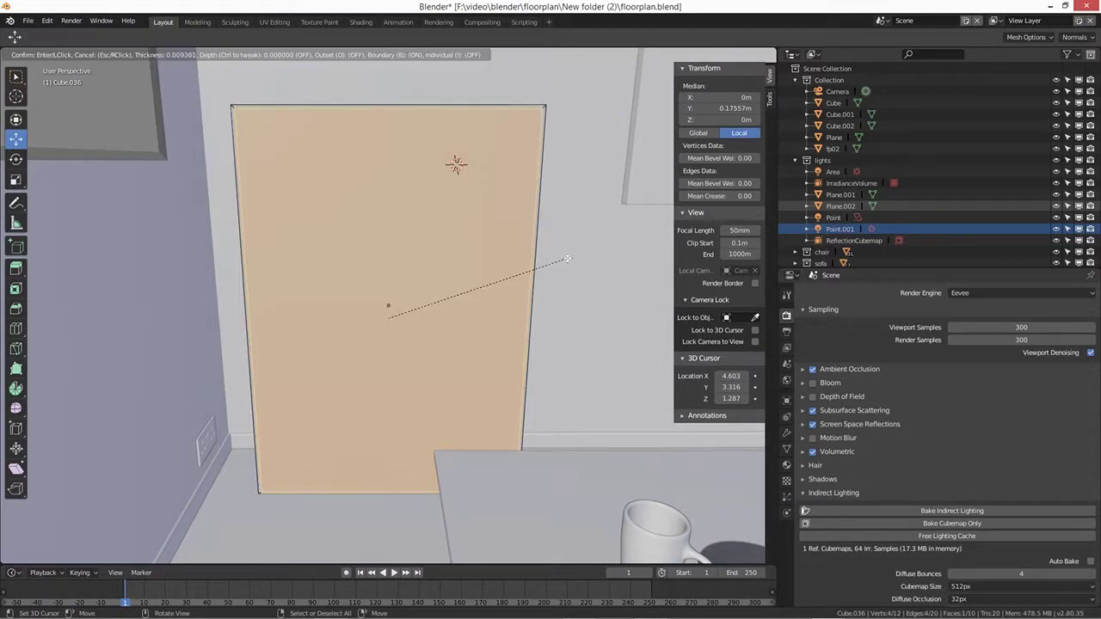
pyautogui.click(567, 258)
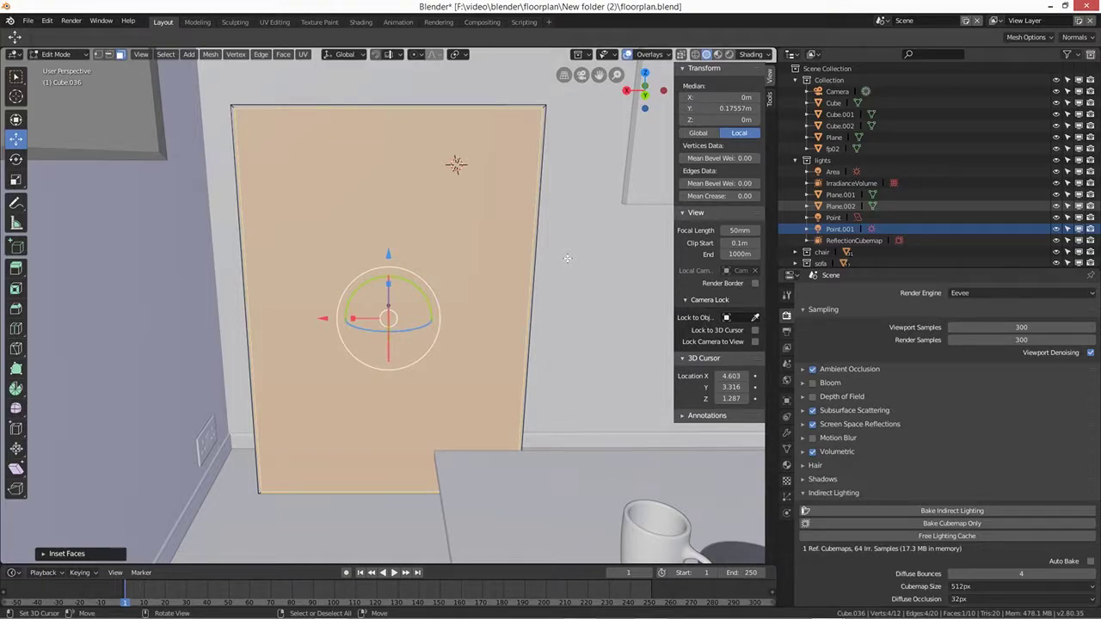
pyautogui.hotkey('alt', 'z')
pyautogui.moveTo(567, 258); pyautogui.dragTo(439, 278, button='middle')
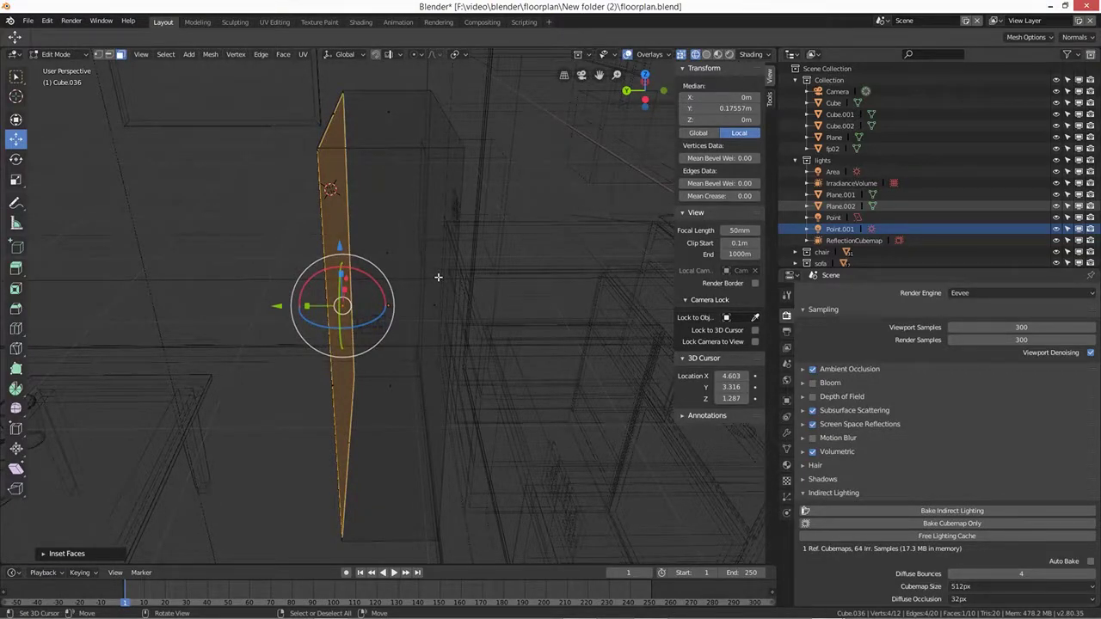
pyautogui.press('e')
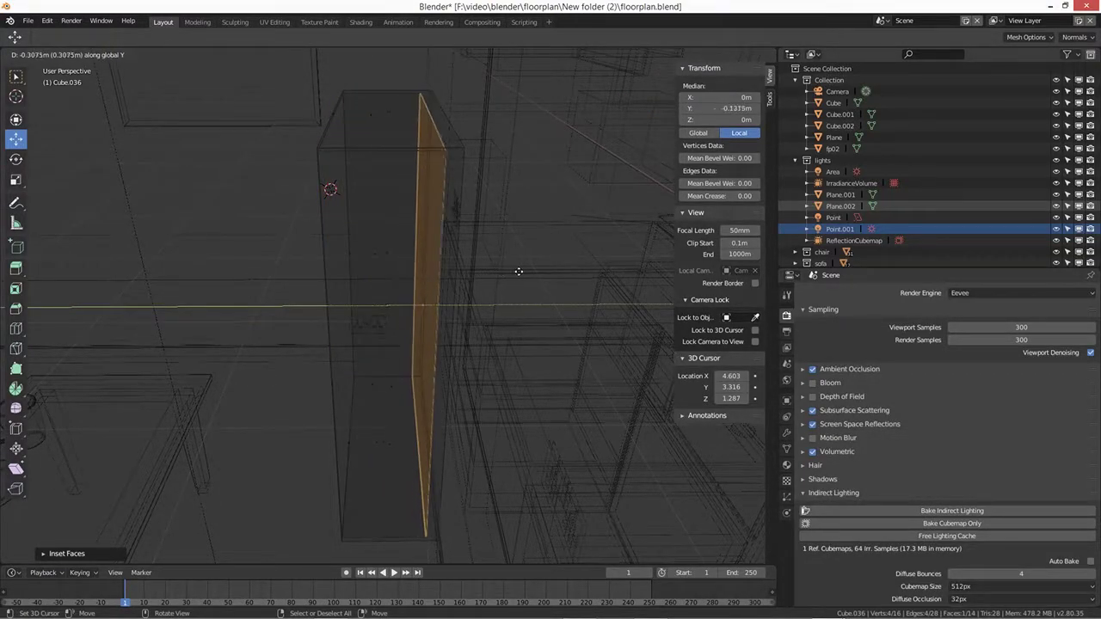
pyautogui.click(526, 272)
pyautogui.moveTo(527, 271)
pyautogui.mouseDown(button='middle')
pyautogui.moveTo(514, 311)
pyautogui.moveTo(330, 293)
pyautogui.mouseUp(button='middle')
pyautogui.hotkey('shift', 'z')
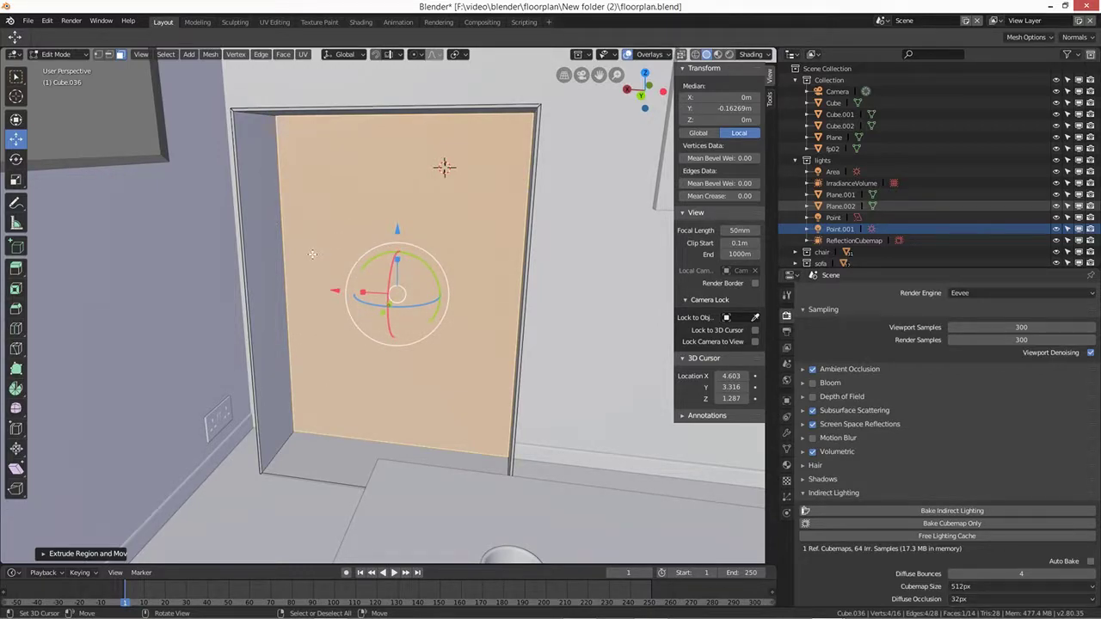
# Step: Push the front face back further, then undo that extra extrusion
pyautogui.press('e')
pyautogui.click(269, 228)
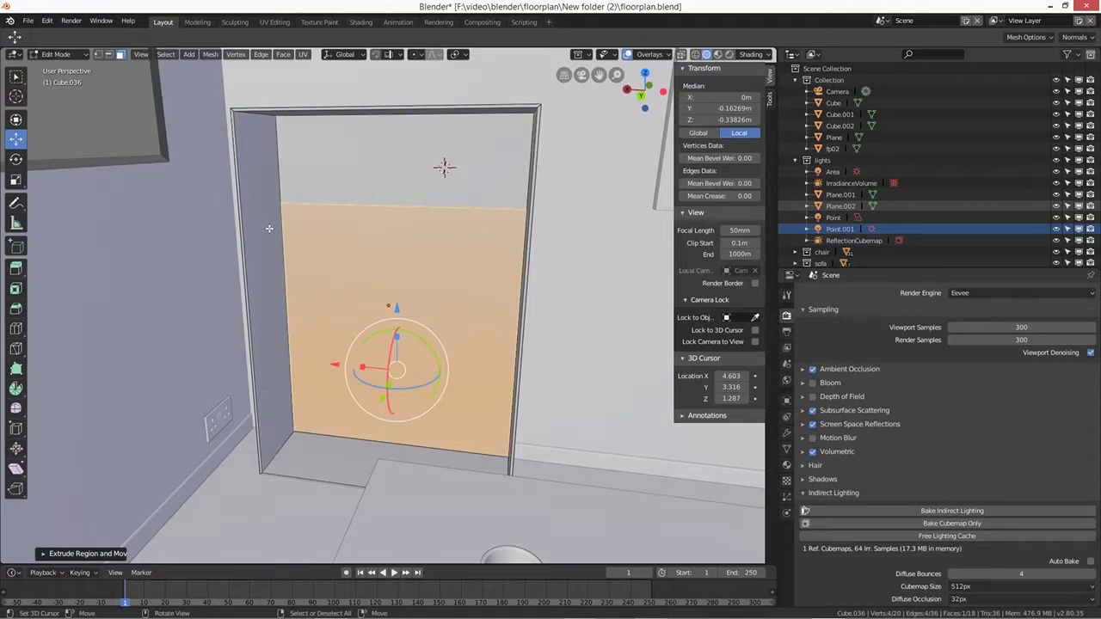
pyautogui.moveTo(320, 238); pyautogui.dragTo(330, 261, button='middle')
pyautogui.hotkey('ctrl', 'z')
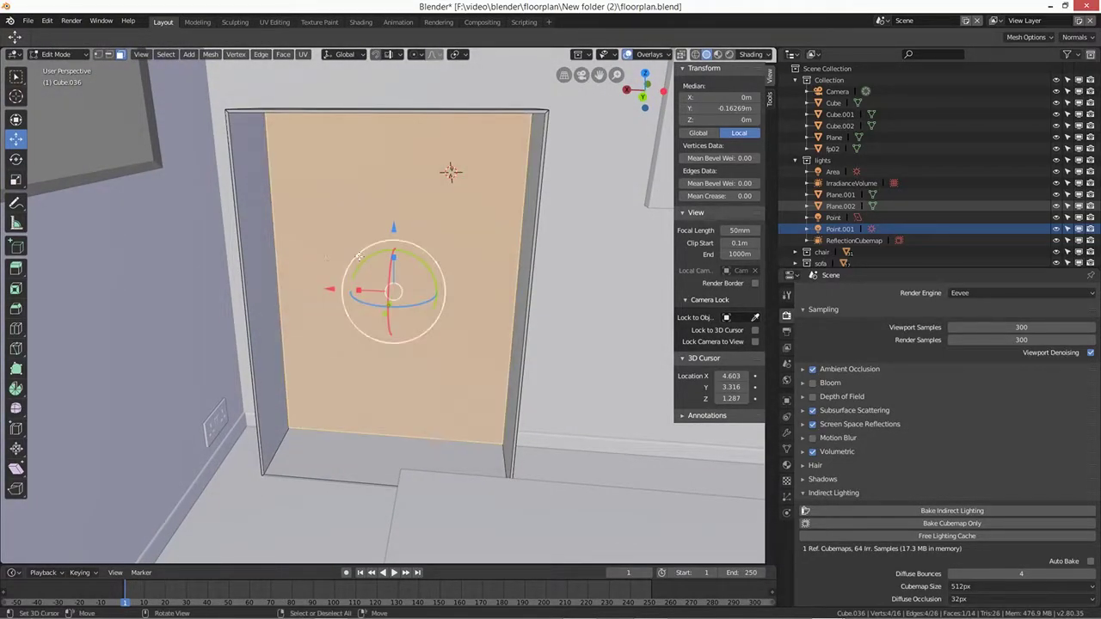
# Step: Add six evenly spaced horizontal loop cuts in the recess and select the top edge loop
pyautogui.hotkey('ctrl', 'r')
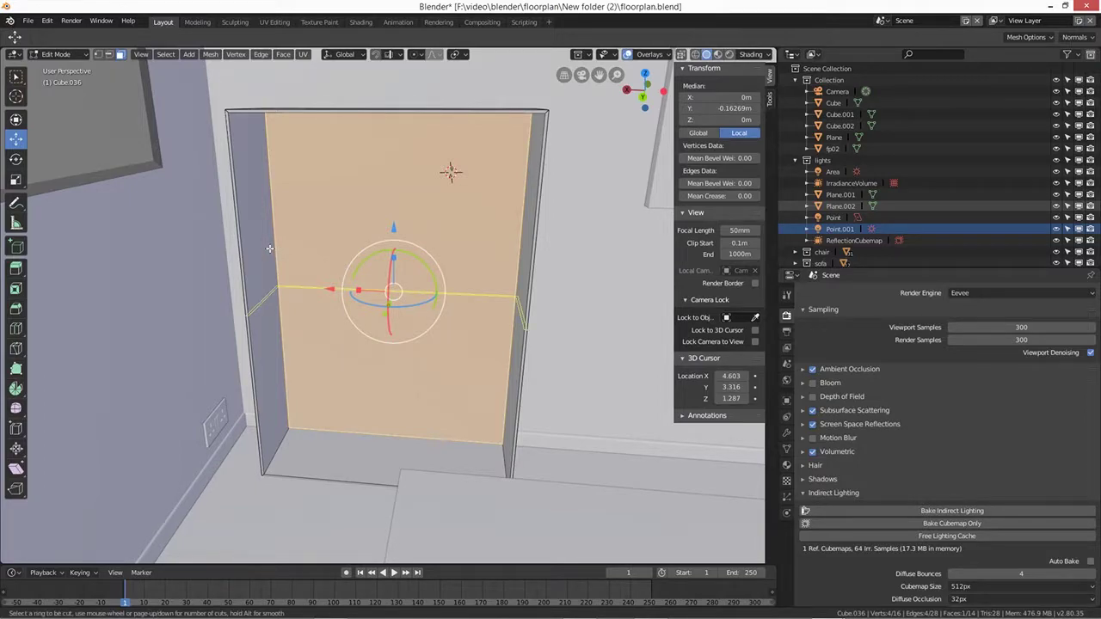
pyautogui.scroll(1, 269, 249)
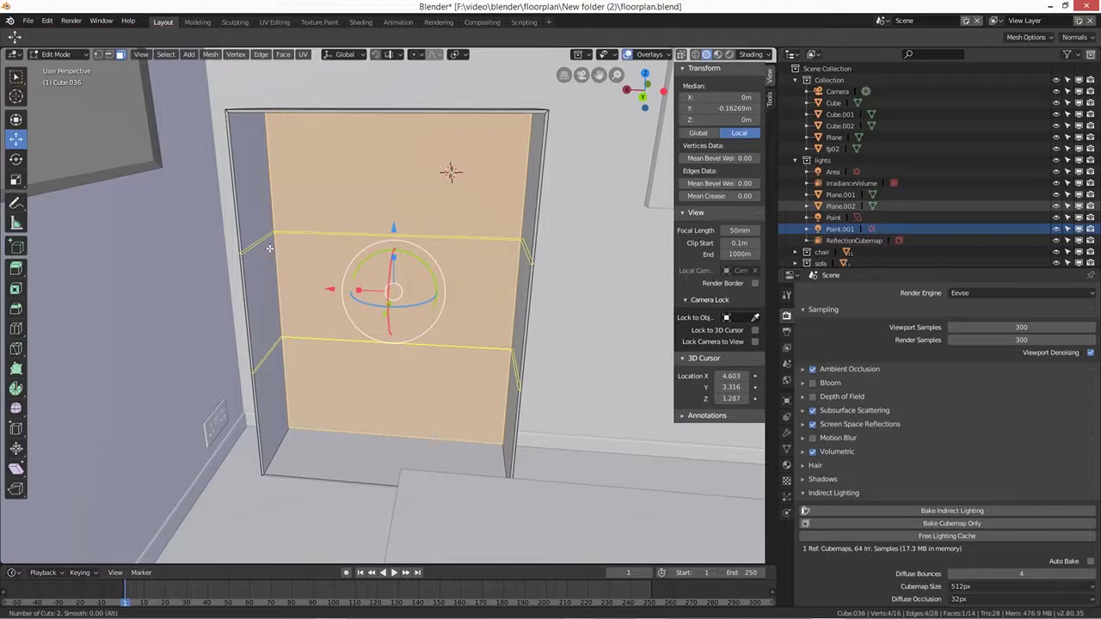
pyautogui.scroll(1, 269, 249)
pyautogui.scroll(1, 269, 248)
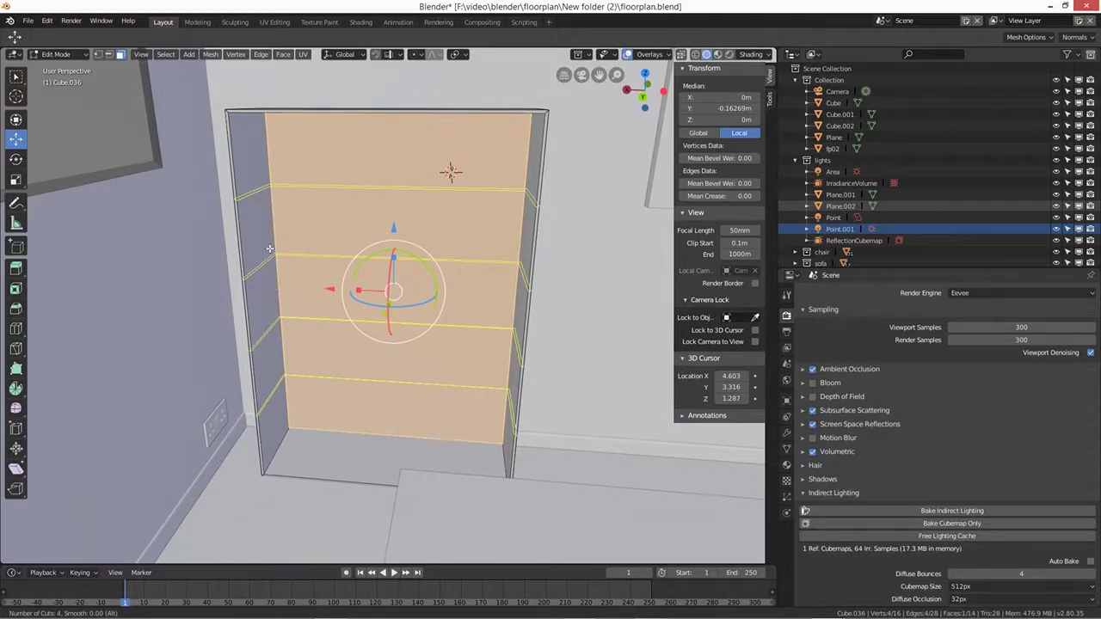
pyautogui.scroll(1, 269, 249)
pyautogui.scroll(1, 269, 249)
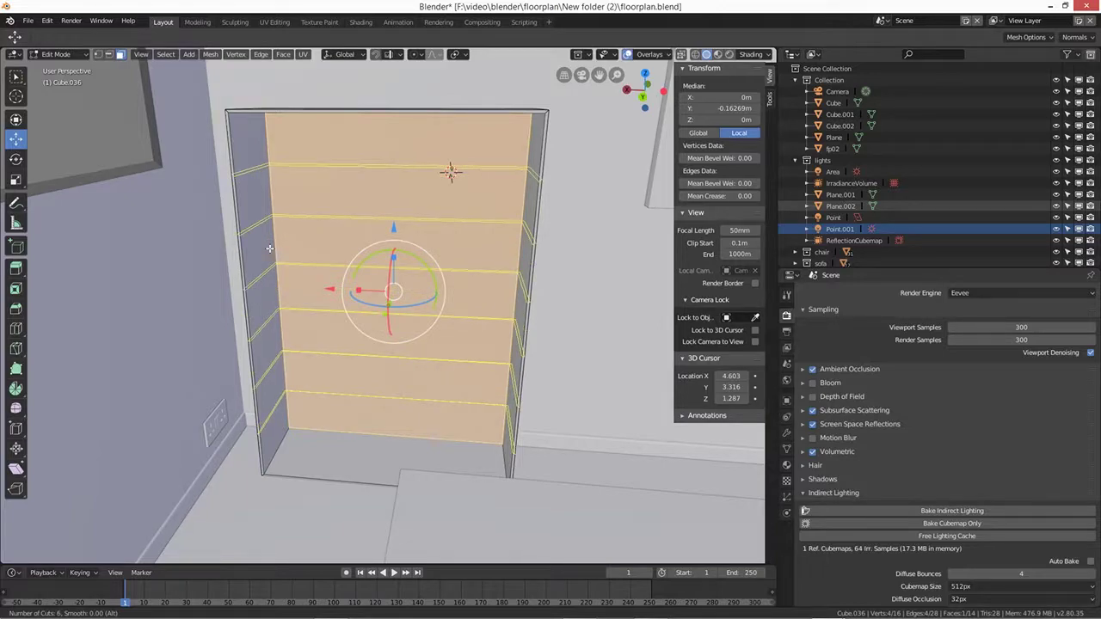
pyautogui.click(269, 249)
pyautogui.rightClick(269, 249)
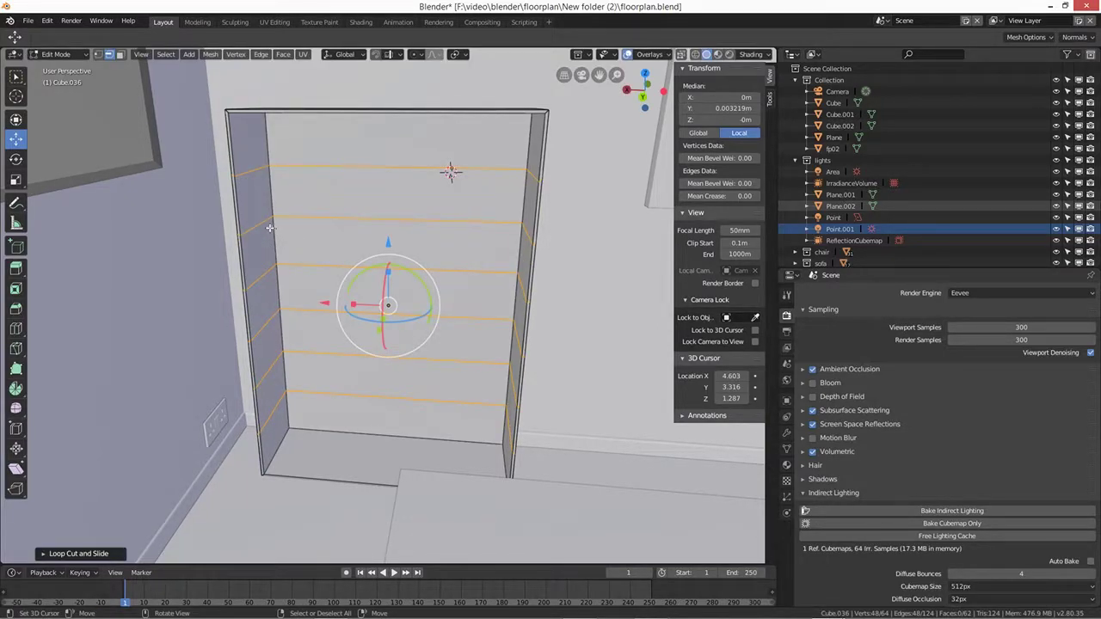
pyautogui.keyDown('alt'); pyautogui.click(263, 221); pyautogui.keyUp('alt')
pyautogui.keyDown('alt'); pyautogui.click(259, 168); pyautogui.keyUp('alt')
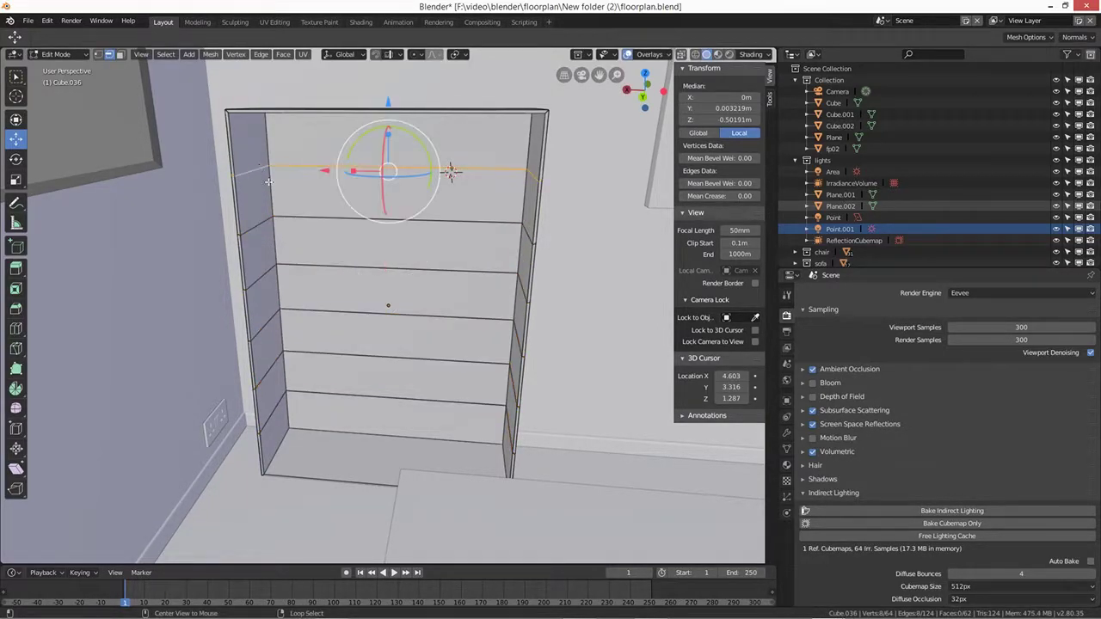
# Step: Scale the first pair of edge loops together along Z
pyautogui.keyDown('alt'); pyautogui.keyDown('shift'); pyautogui.click(263, 227); pyautogui.keyUp('shift'); pyautogui.keyUp('alt')
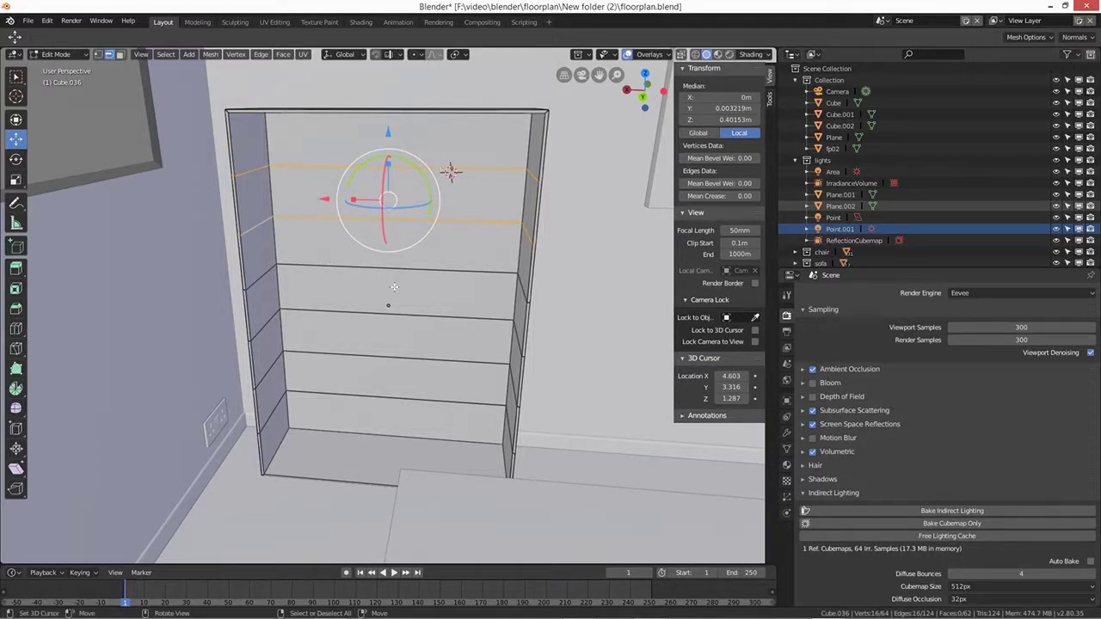
pyautogui.press('s')
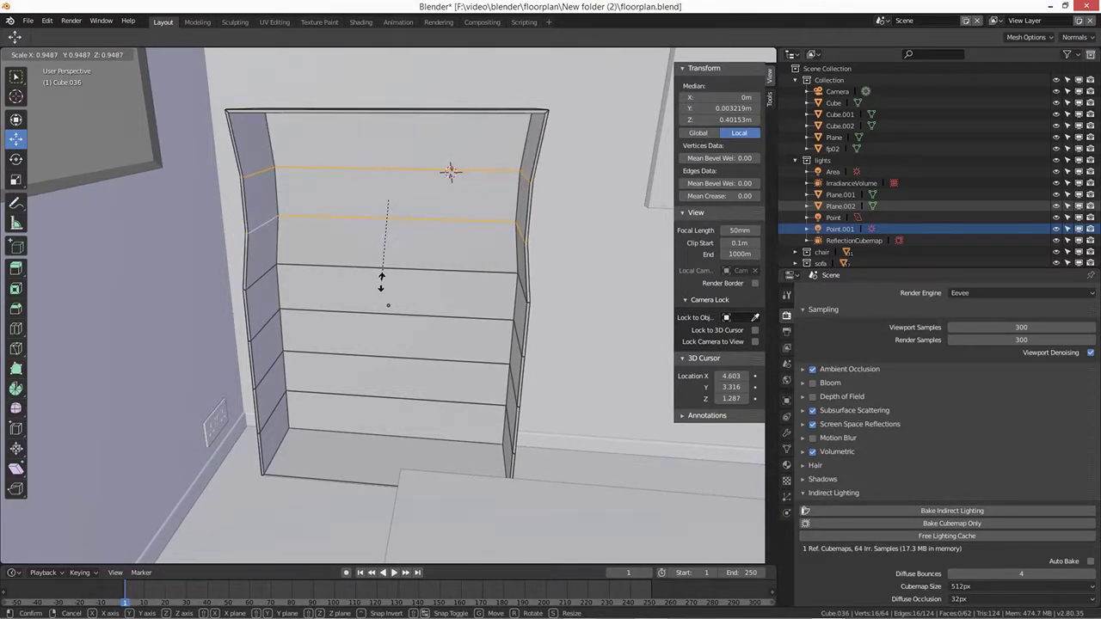
pyautogui.click(375, 285)
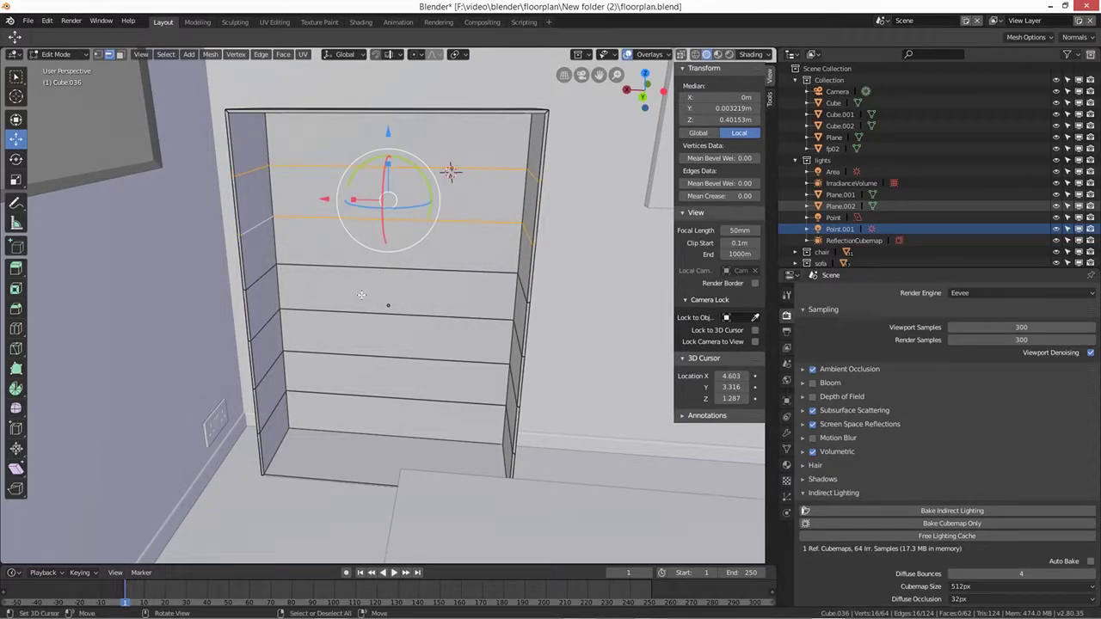
pyautogui.press('s')
pyautogui.press('z')
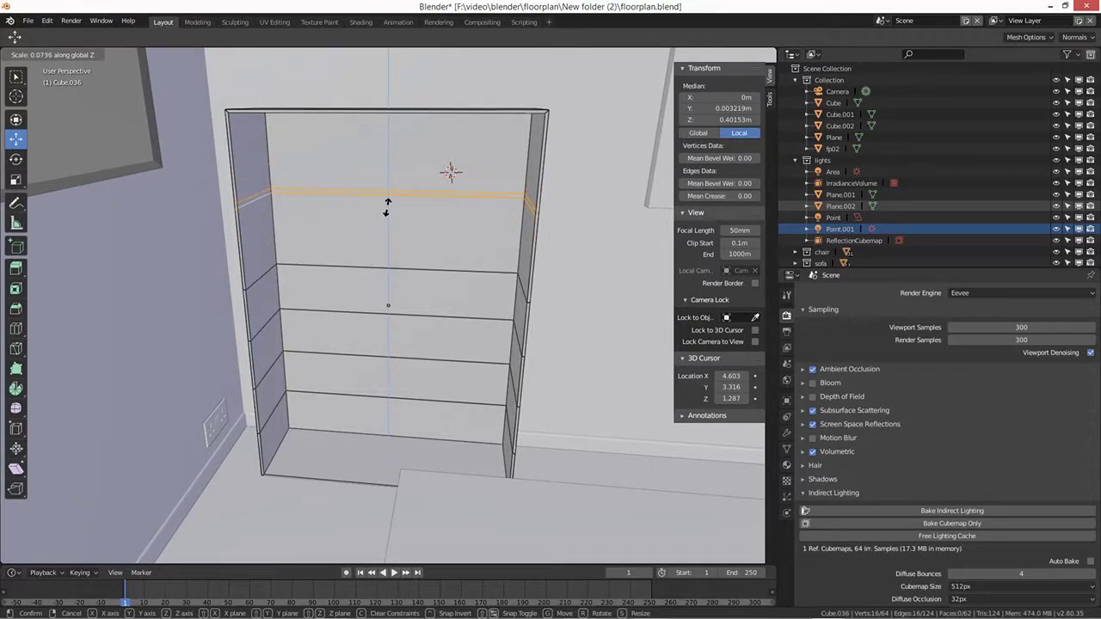
pyautogui.click(386, 206)
# Step: Pinch a second pair of edge loops together along Z into a thin shelf band
pyautogui.keyDown('alt'); pyautogui.click(424, 271); pyautogui.keyUp('alt')
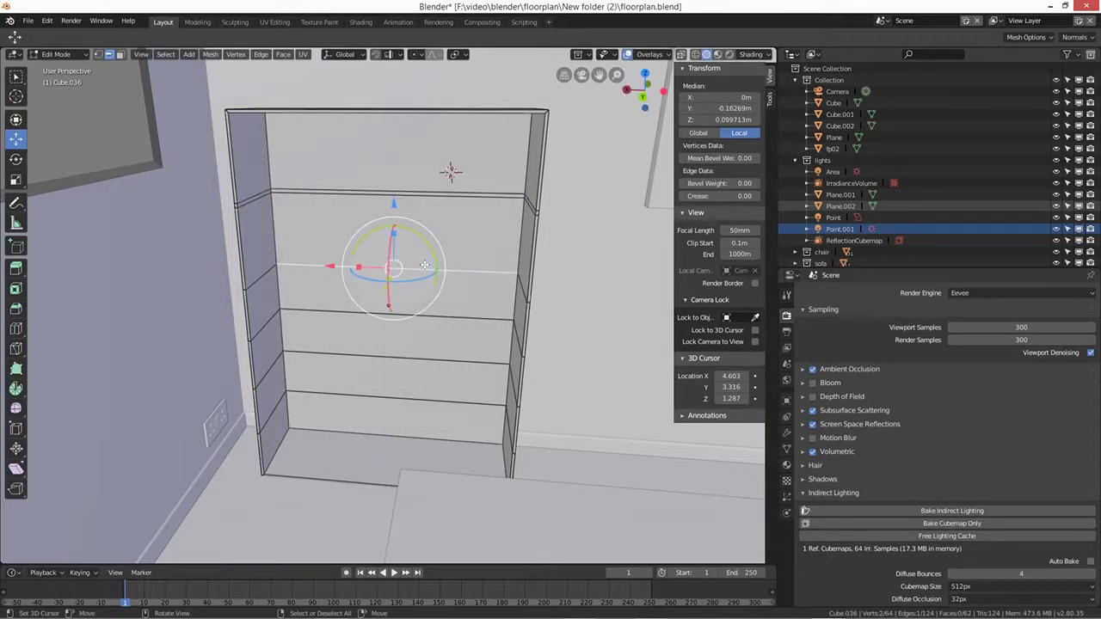
pyautogui.keyDown('alt'); pyautogui.keyDown('shift'); pyautogui.click(475, 317); pyautogui.keyUp('shift'); pyautogui.keyUp('alt')
pyautogui.press('s')
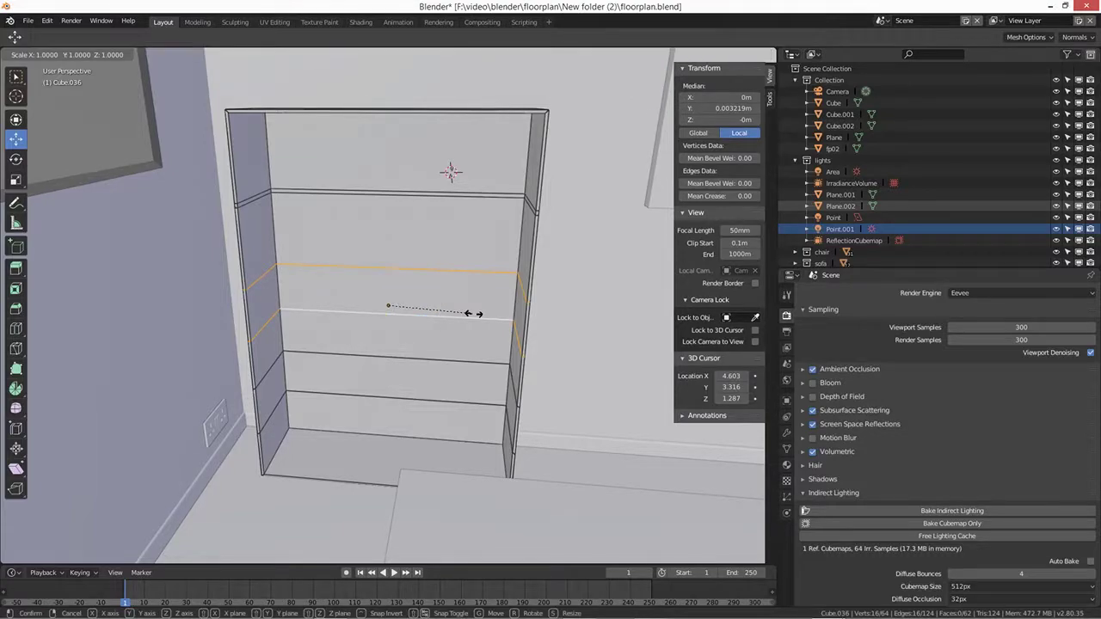
pyautogui.press('z')
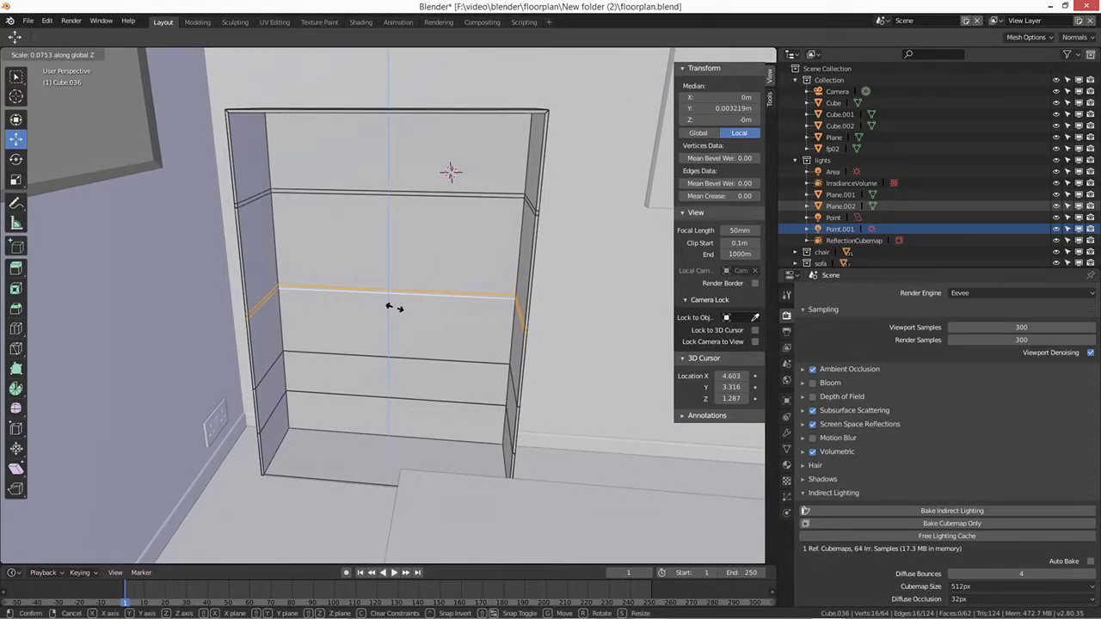
pyautogui.click(393, 307)
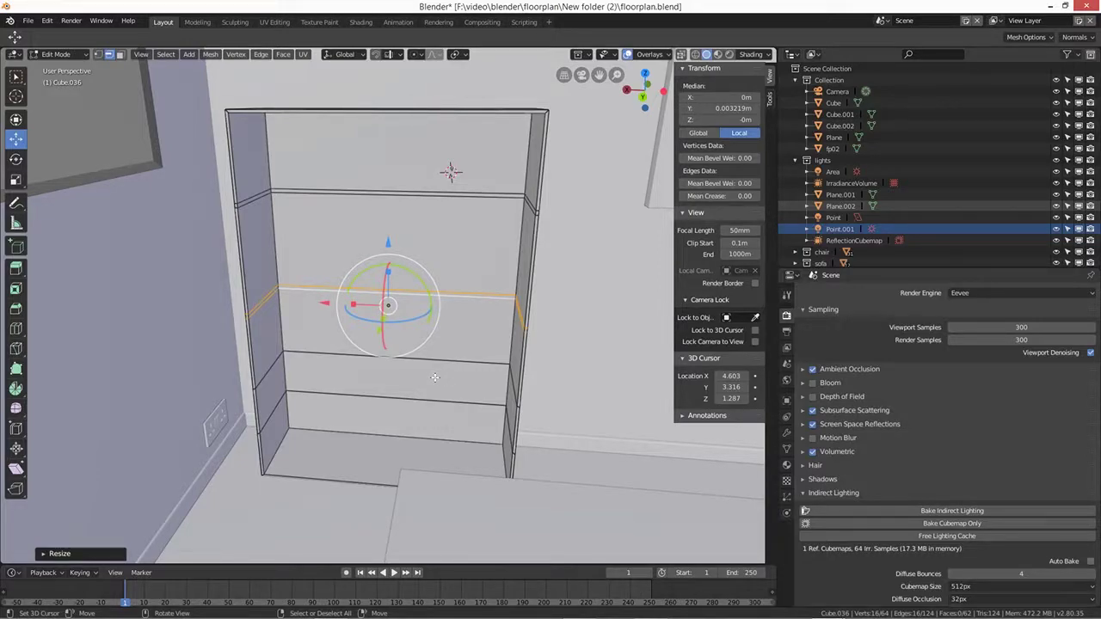
# Step: Scale the two lower edge loops together along Z into a thin shelf board
pyautogui.click(444, 363)
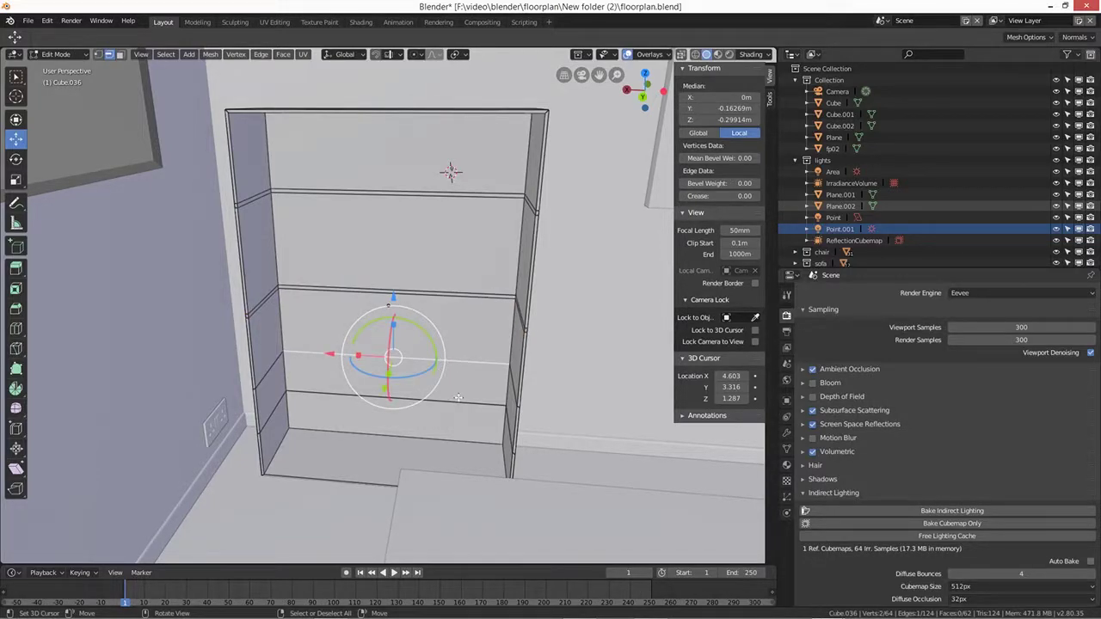
pyautogui.keyDown('alt'); pyautogui.keyDown('shift'); pyautogui.click(457, 401); pyautogui.keyUp('shift'); pyautogui.keyUp('alt')
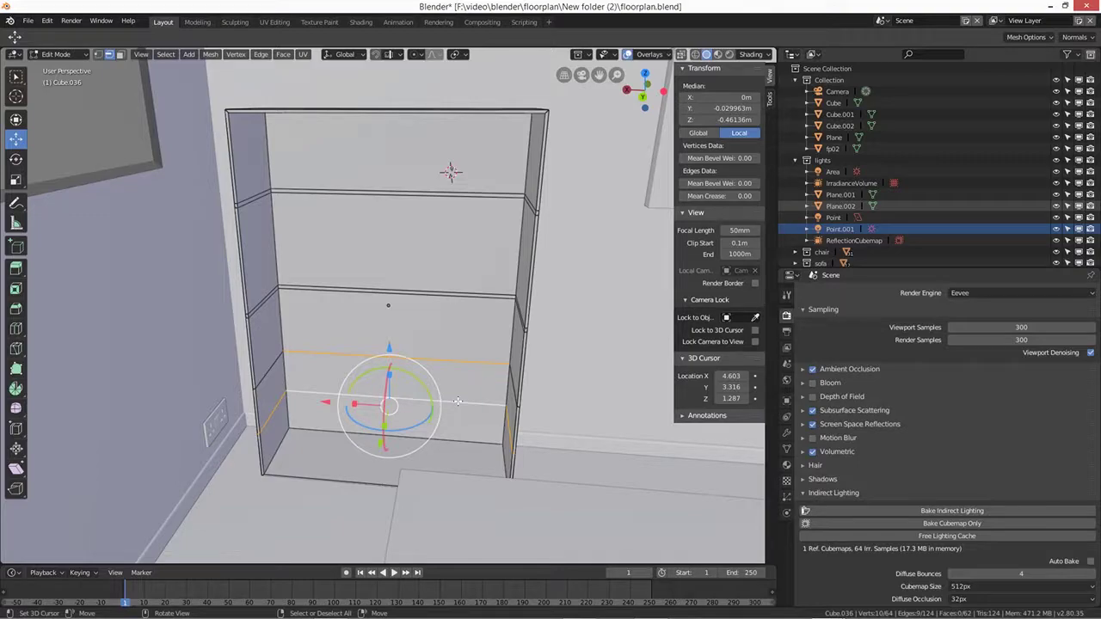
pyautogui.press('s')
pyautogui.press('z')
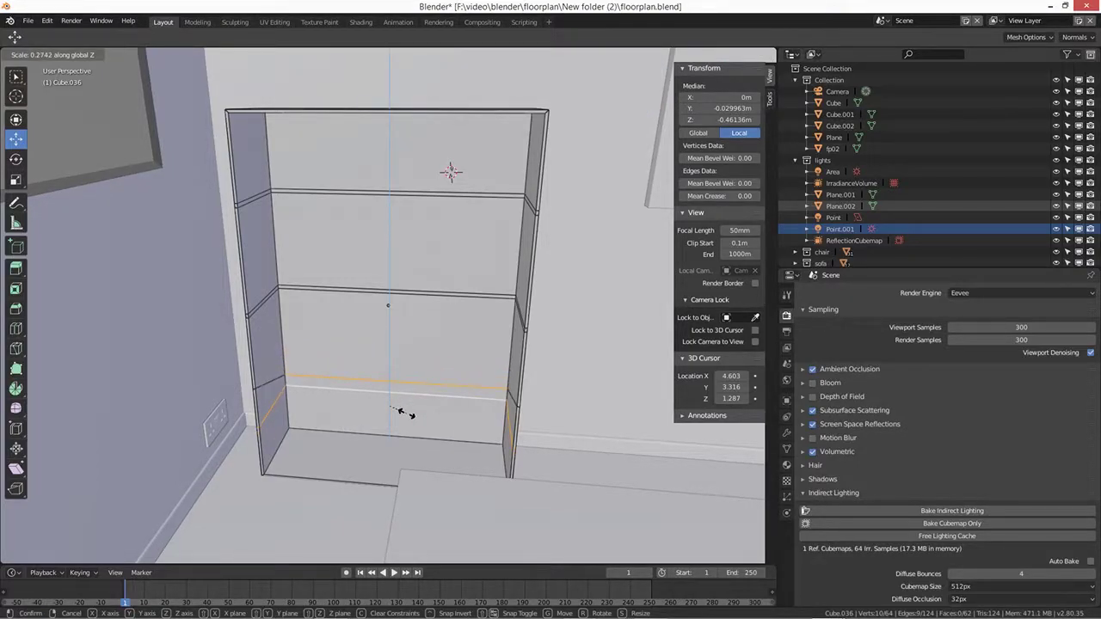
pyautogui.click(435, 411)
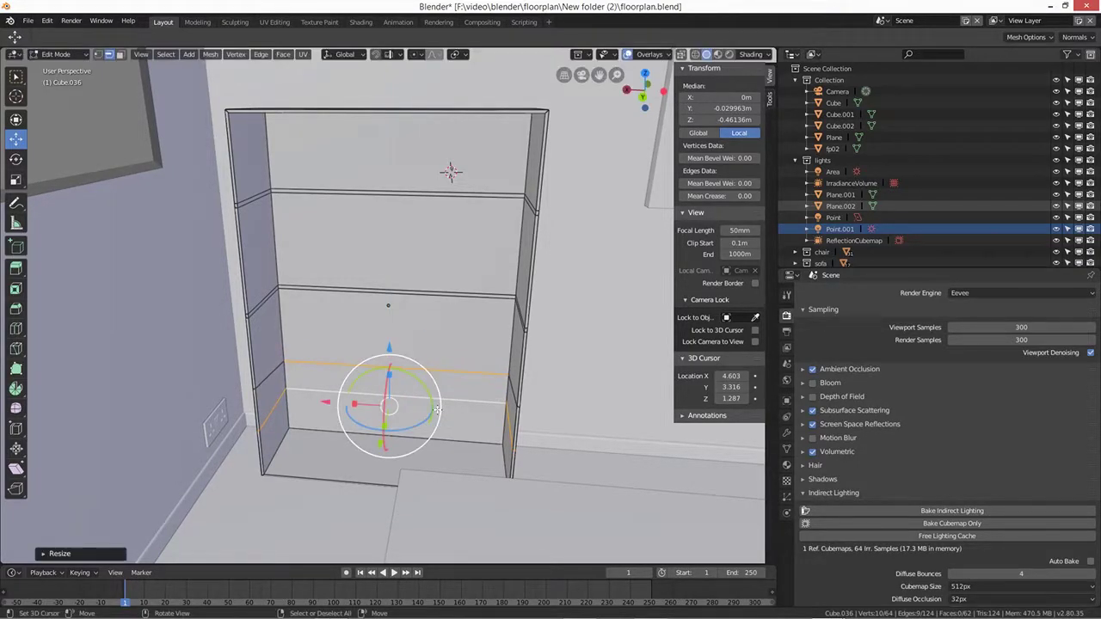
pyautogui.keyDown('alt'); pyautogui.keyDown('shift'); pyautogui.click(487, 365); pyautogui.keyUp('shift'); pyautogui.keyUp('alt')
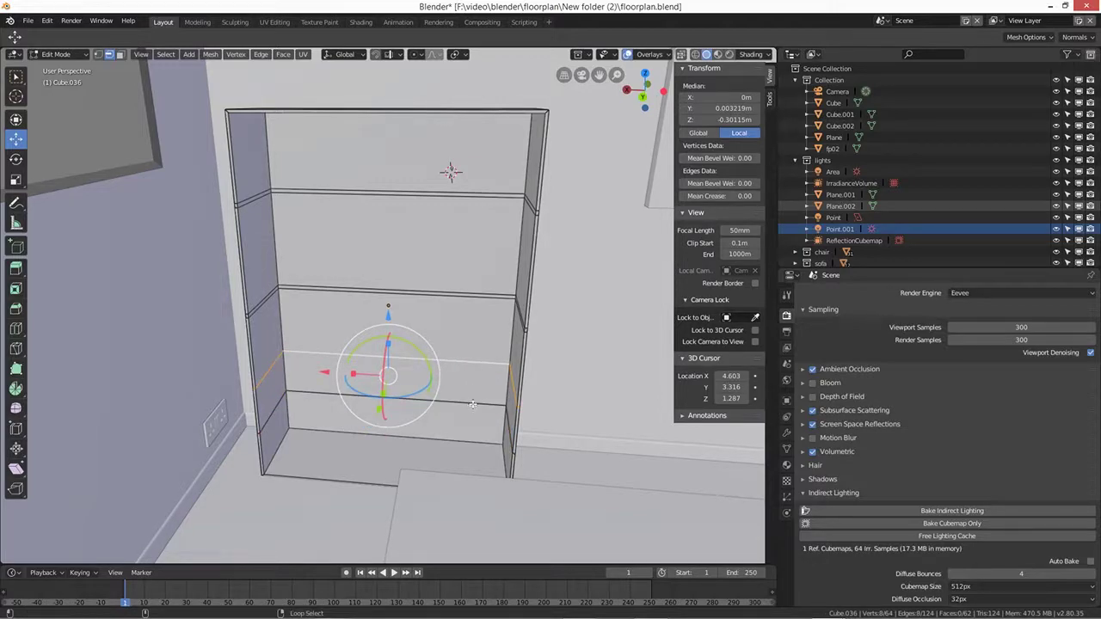
pyautogui.keyDown('alt'); pyautogui.keyDown('shift'); pyautogui.click(472, 403); pyautogui.keyUp('shift'); pyautogui.keyUp('alt')
pyautogui.press('s')
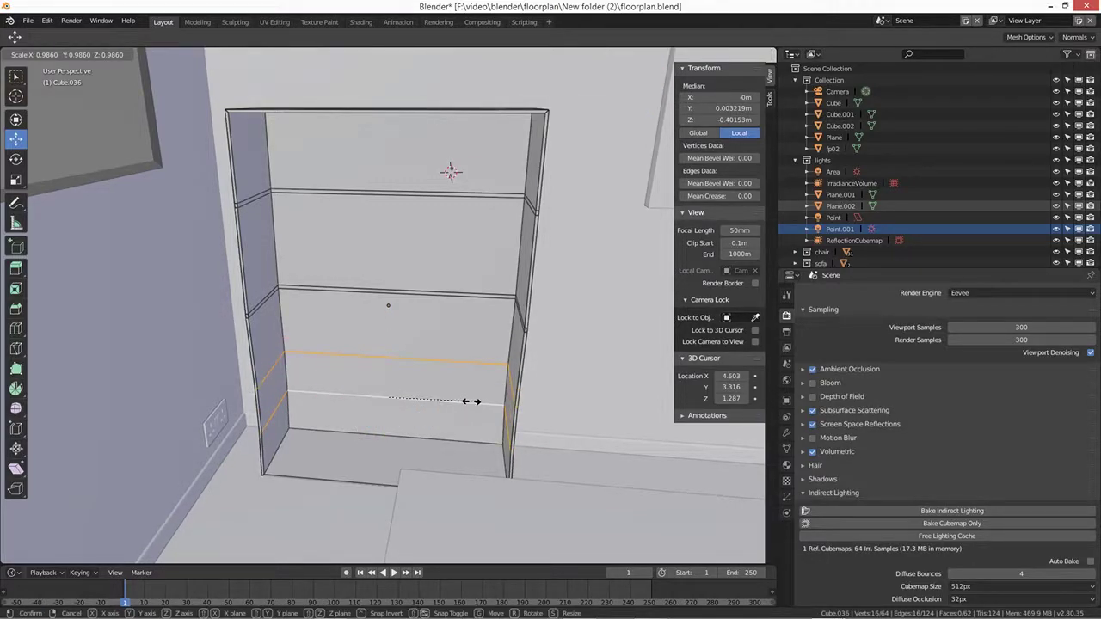
pyautogui.press('z')
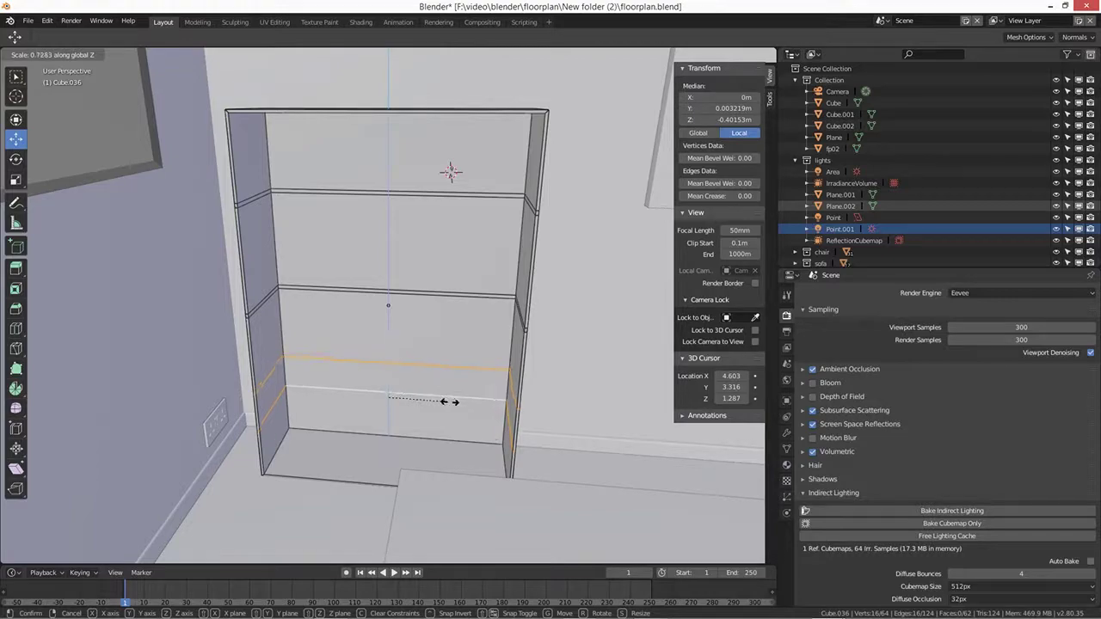
pyautogui.click(395, 396)
# Step: Raise the lower shelf loop about 0.03 m along Z, checking from several angles
pyautogui.moveTo(449, 310); pyautogui.dragTo(384, 342, button='middle')
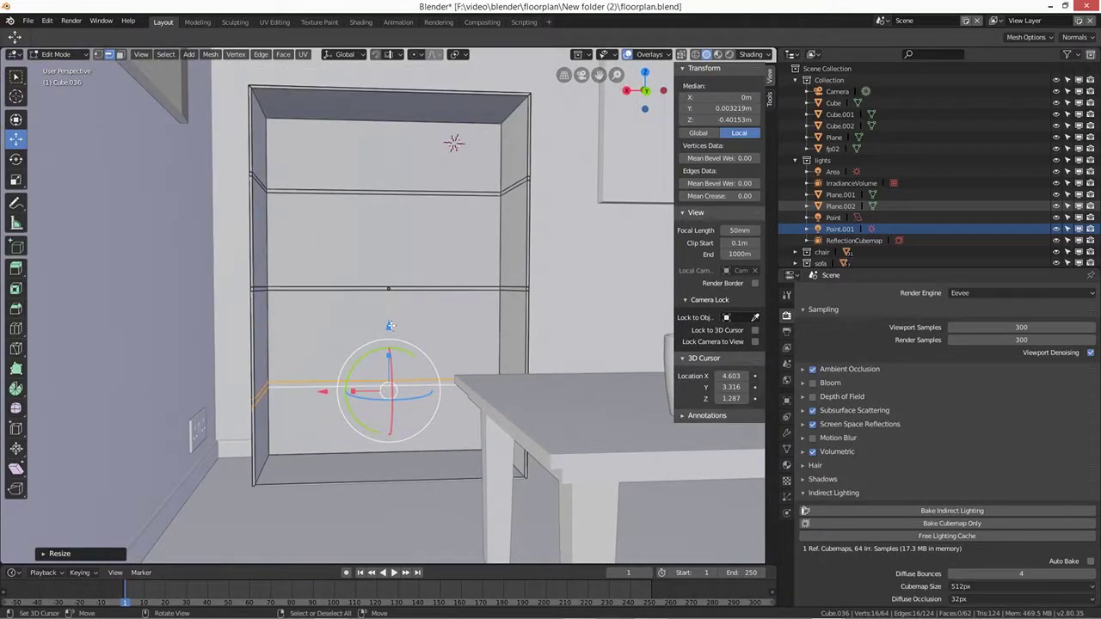
pyautogui.moveTo(389, 334); pyautogui.dragTo(365, 354)
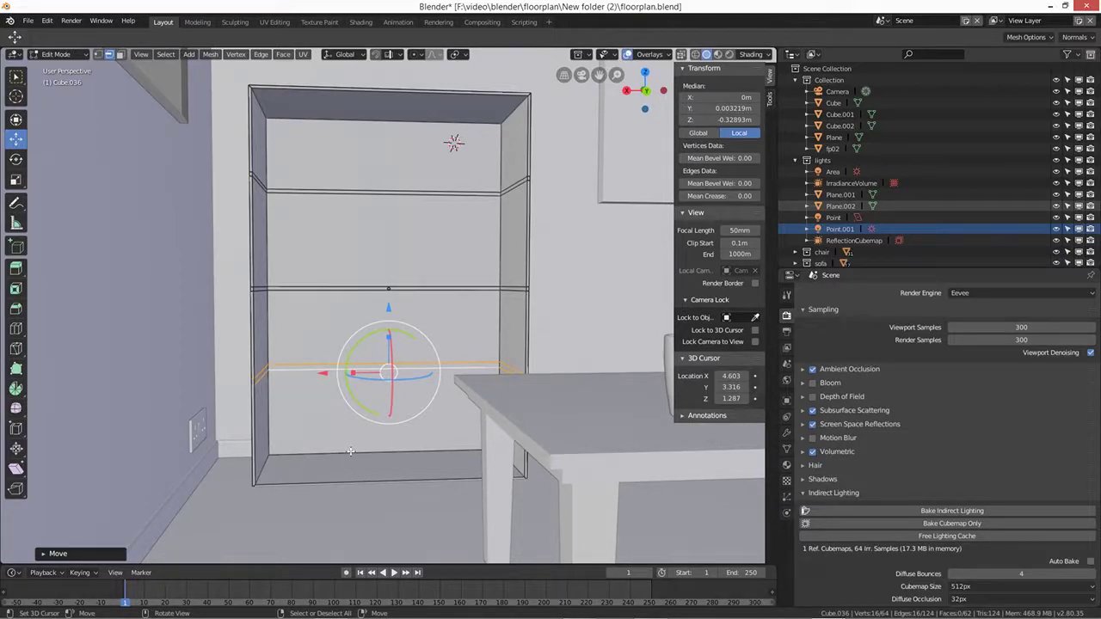
pyautogui.moveTo(349, 452); pyautogui.dragTo(342, 461, button='middle')
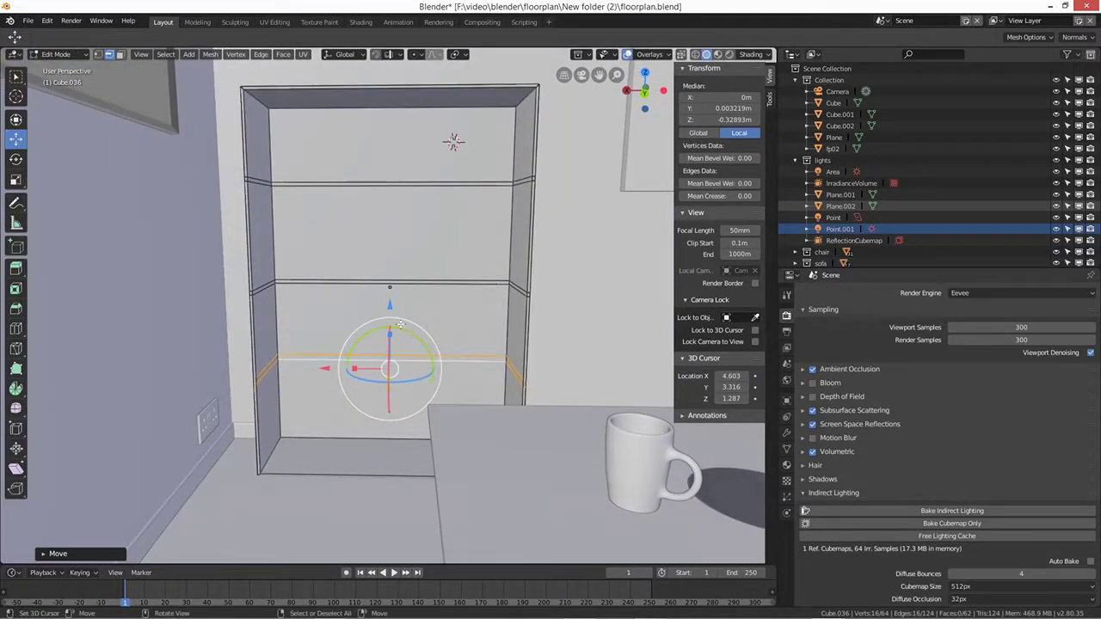
pyautogui.press('g')
pyautogui.press('z')
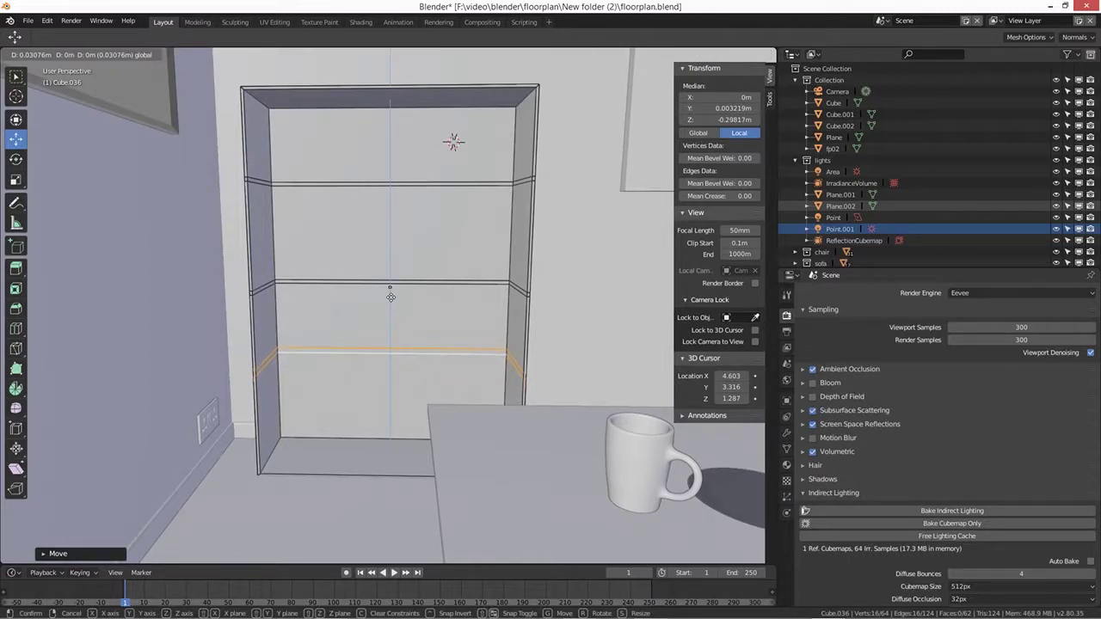
pyautogui.click(390, 296)
pyautogui.moveTo(297, 419); pyautogui.dragTo(294, 436, button='middle')
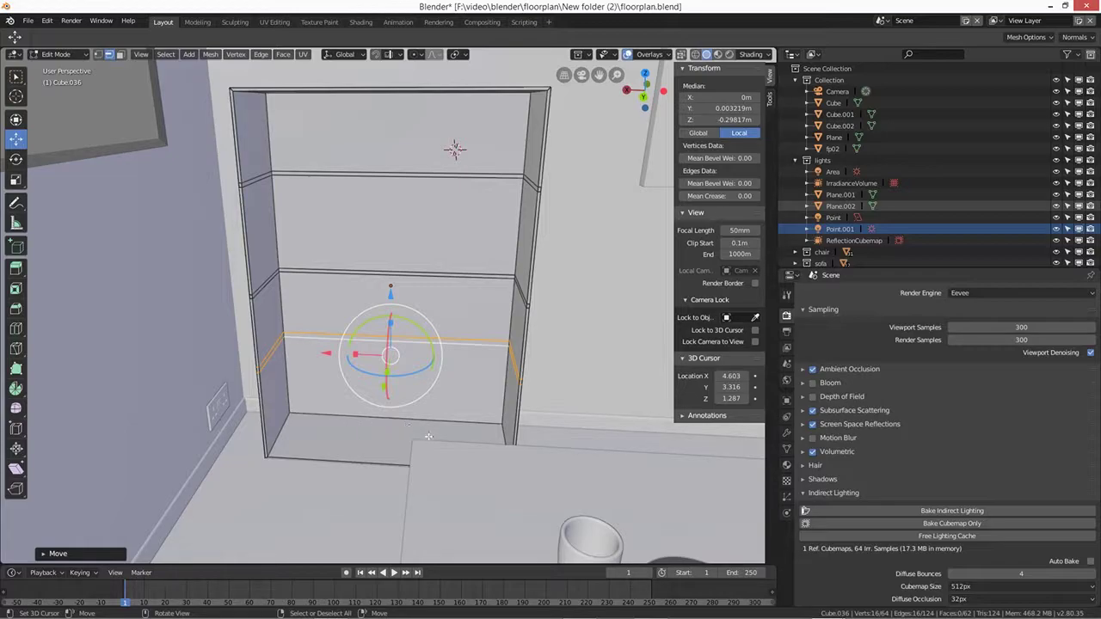
pyautogui.moveTo(369, 440); pyautogui.dragTo(346, 404, button='middle')
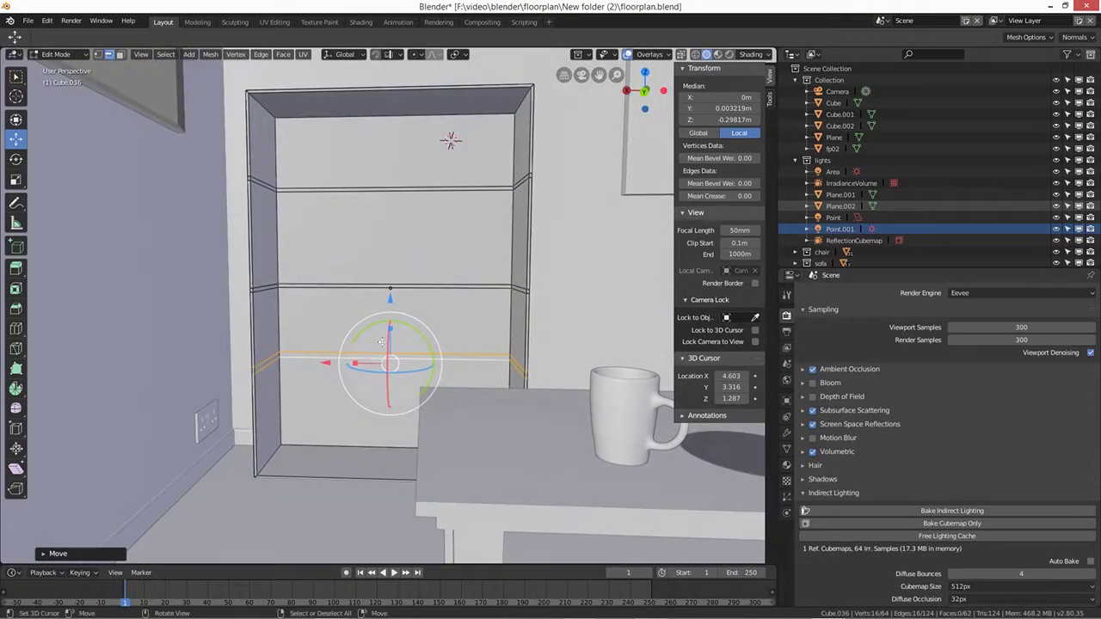
# Step: Nudge the middle loop up, then bridge the lower shelf's two end faces into a solid board
pyautogui.keyDown('alt'); pyautogui.click(462, 285); pyautogui.keyUp('alt')
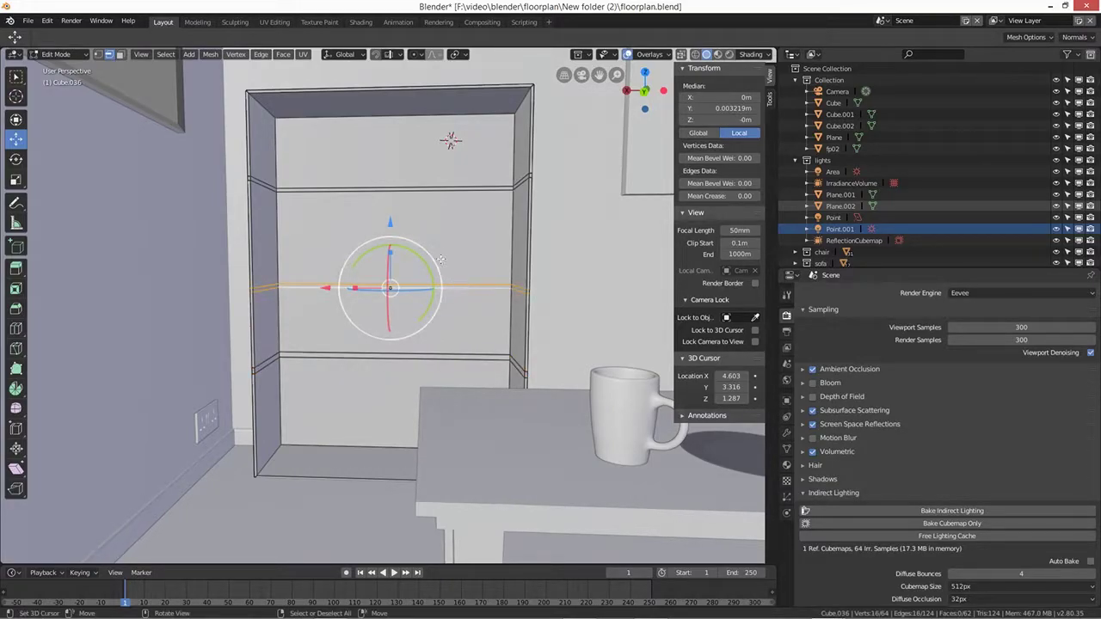
pyautogui.moveTo(389, 222); pyautogui.dragTo(388, 209)
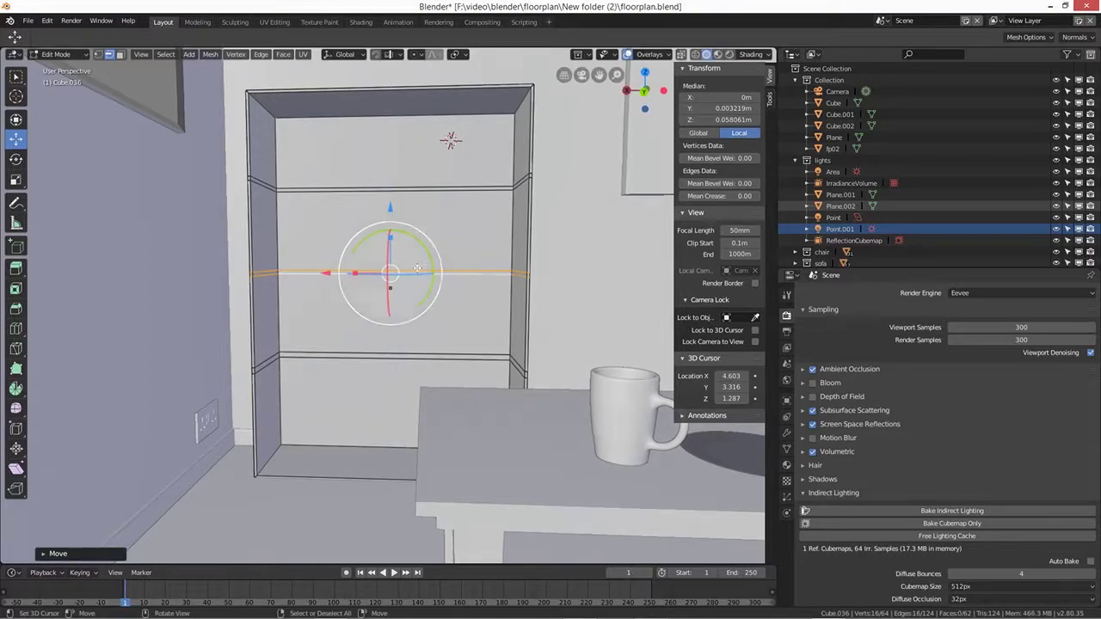
pyautogui.press('3')
pyautogui.click(267, 364)
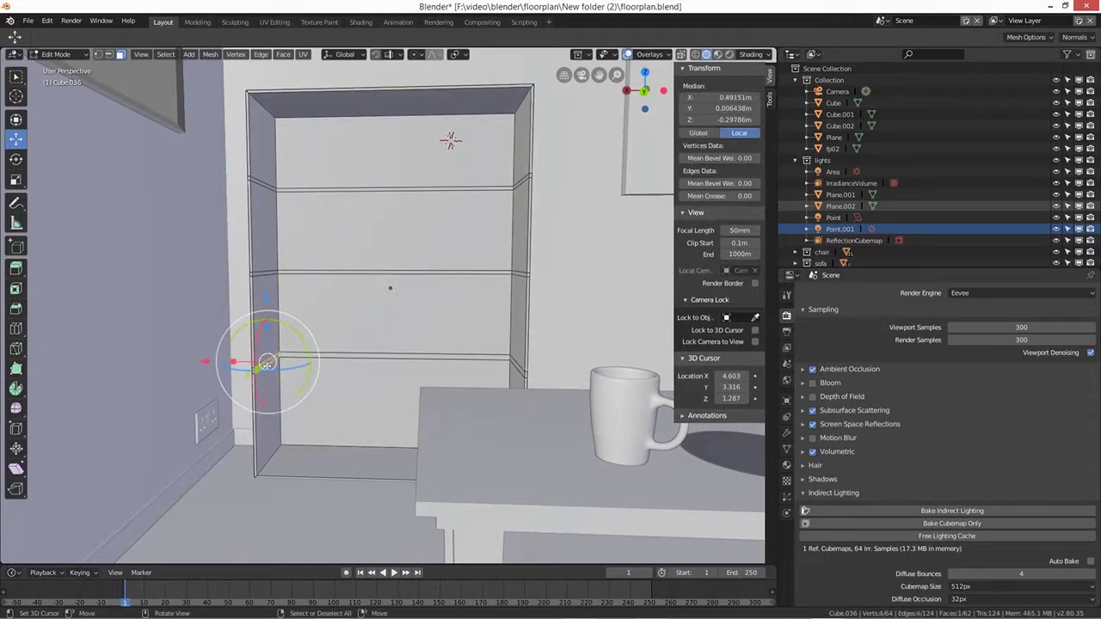
pyautogui.keyDown('shift'); pyautogui.click(514, 365); pyautogui.keyUp('shift')
pyautogui.rightClick(515, 364)
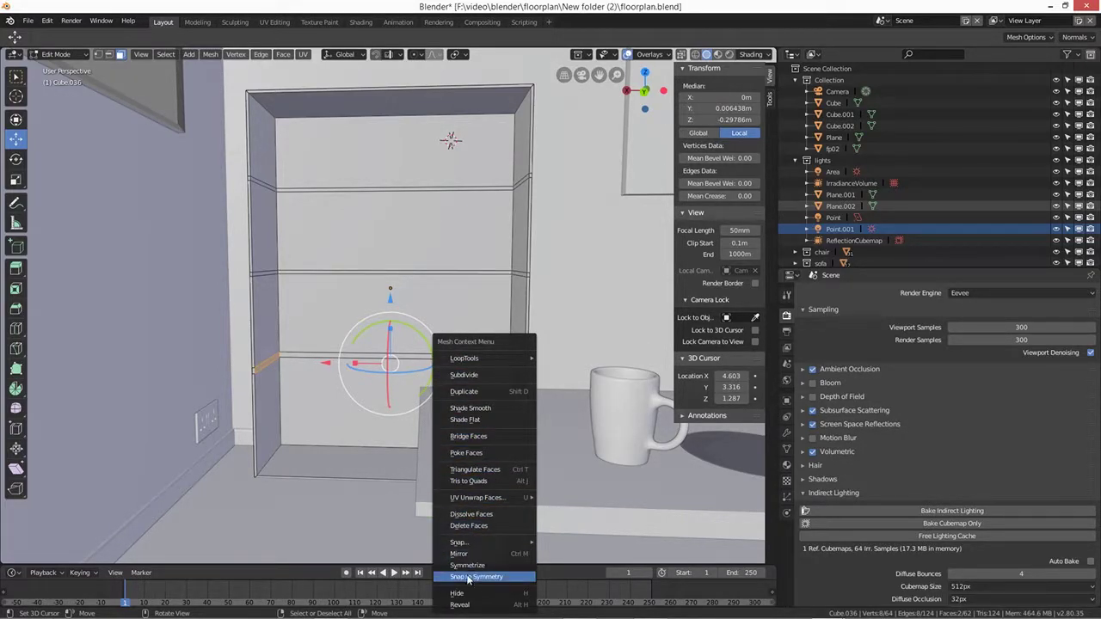
pyautogui.click(469, 437)
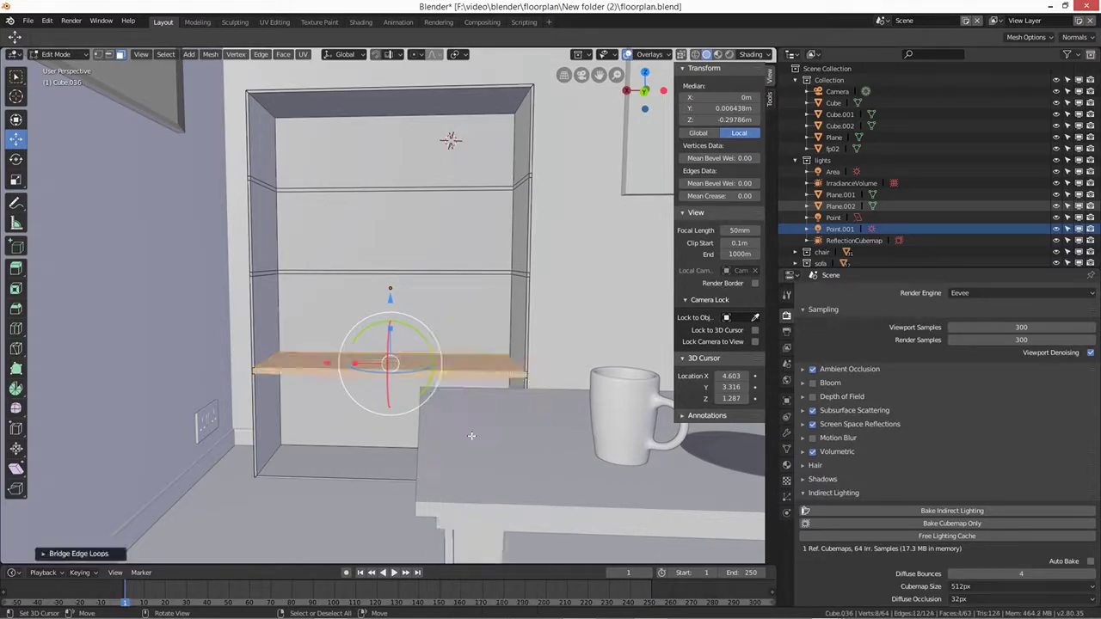
# Step: Bridge the middle shelf's left and right edge loops to fill it
pyautogui.click(520, 272)
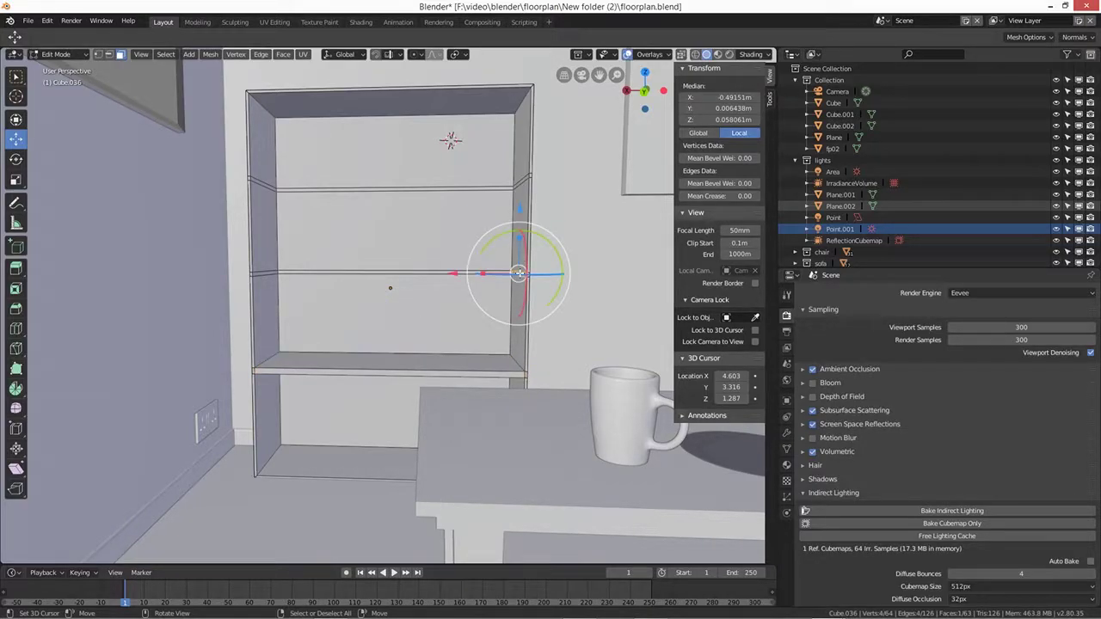
pyautogui.keyDown('alt'); pyautogui.click(272, 273); pyautogui.keyUp('alt')
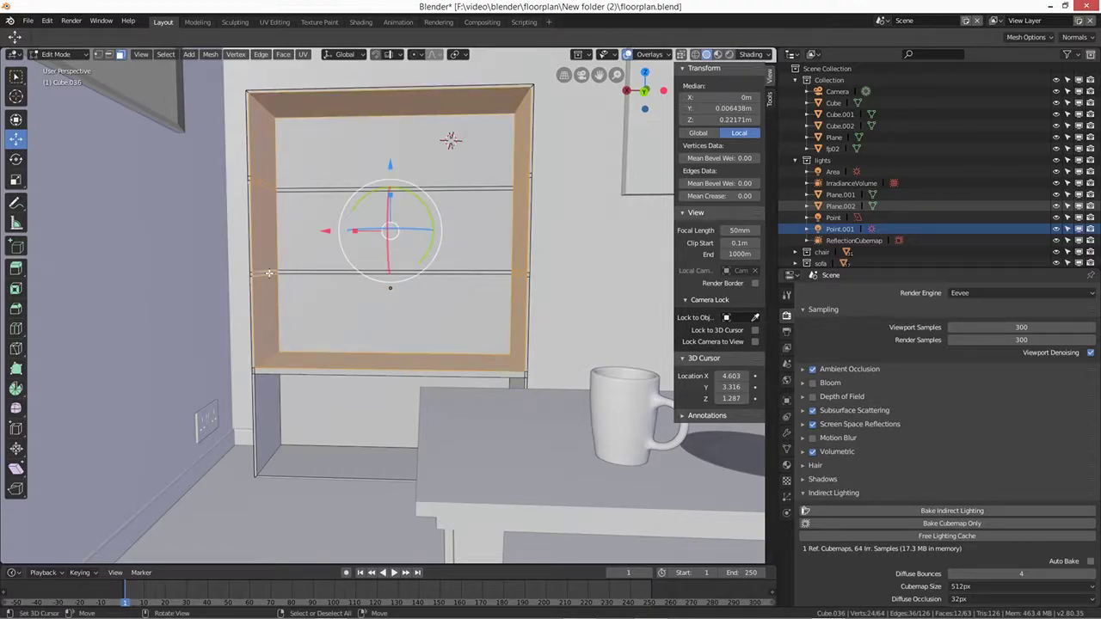
pyautogui.keyDown('alt'); pyautogui.click(267, 273); pyautogui.keyUp('alt')
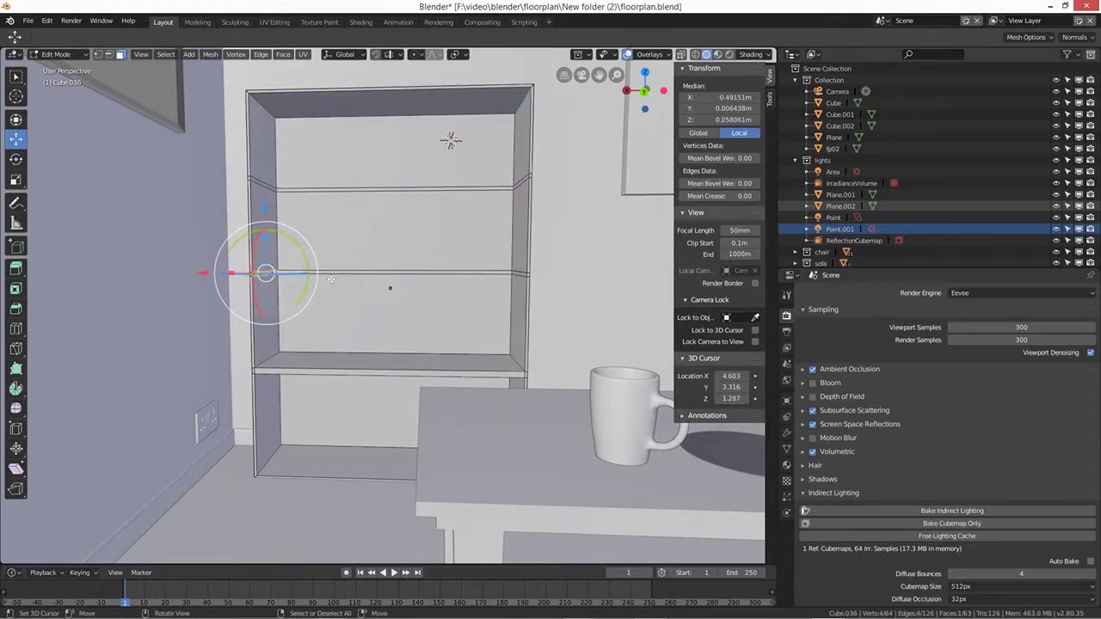
pyautogui.keyDown('alt'); pyautogui.keyDown('shift'); pyautogui.click(521, 274); pyautogui.keyUp('shift'); pyautogui.keyUp('alt')
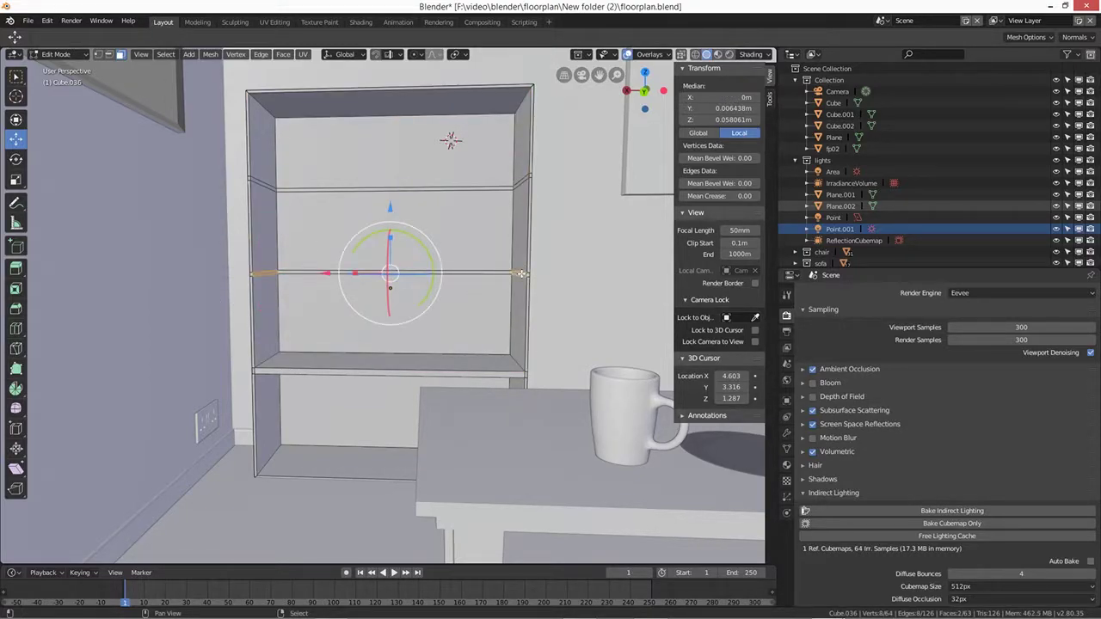
pyautogui.rightClick(521, 273)
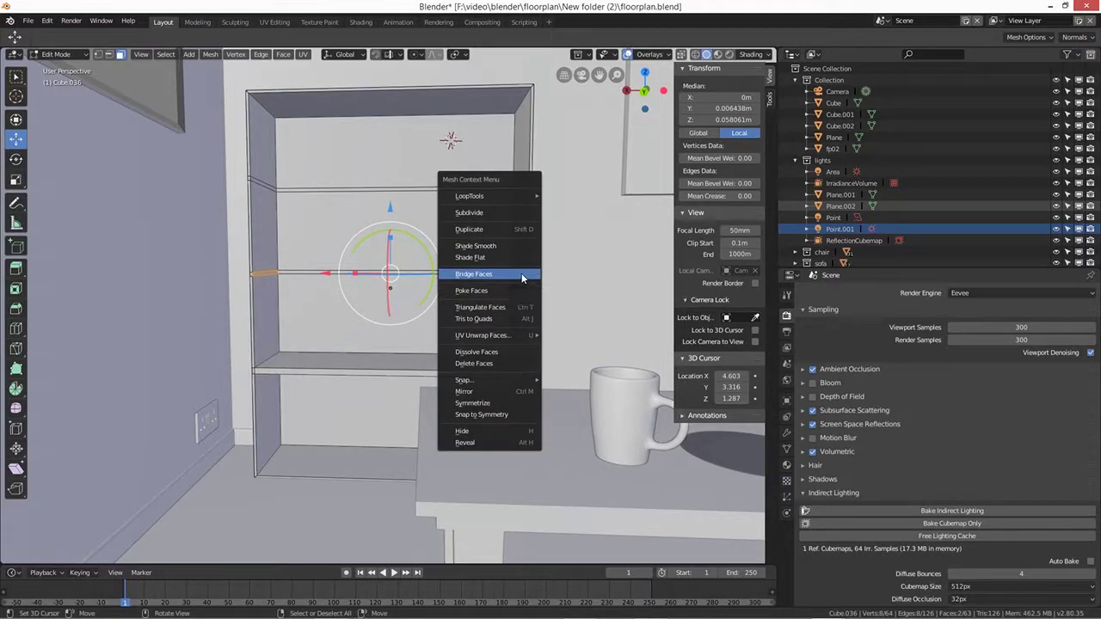
pyautogui.click(521, 272)
# Step: Bridge the upper shelf's left and right edge loops into a solid top board
pyautogui.keyDown('alt'); pyautogui.click(268, 183); pyautogui.keyUp('alt')
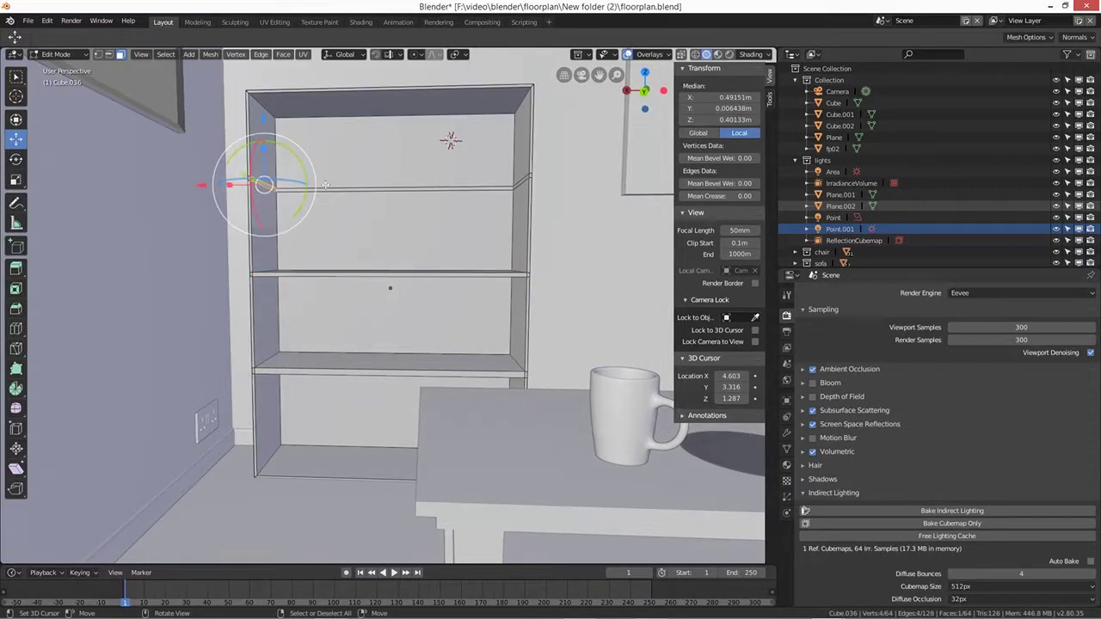
pyautogui.keyDown('alt'); pyautogui.keyDown('shift'); pyautogui.click(518, 182); pyautogui.keyUp('shift'); pyautogui.keyUp('alt')
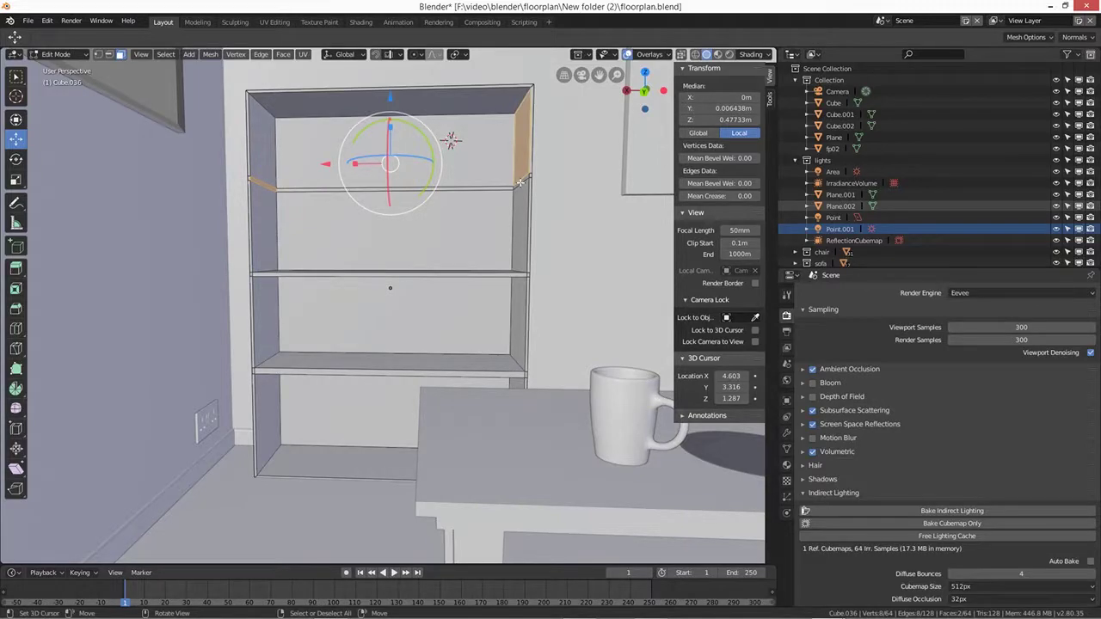
pyautogui.keyDown('alt'); pyautogui.click(521, 182); pyautogui.keyUp('alt')
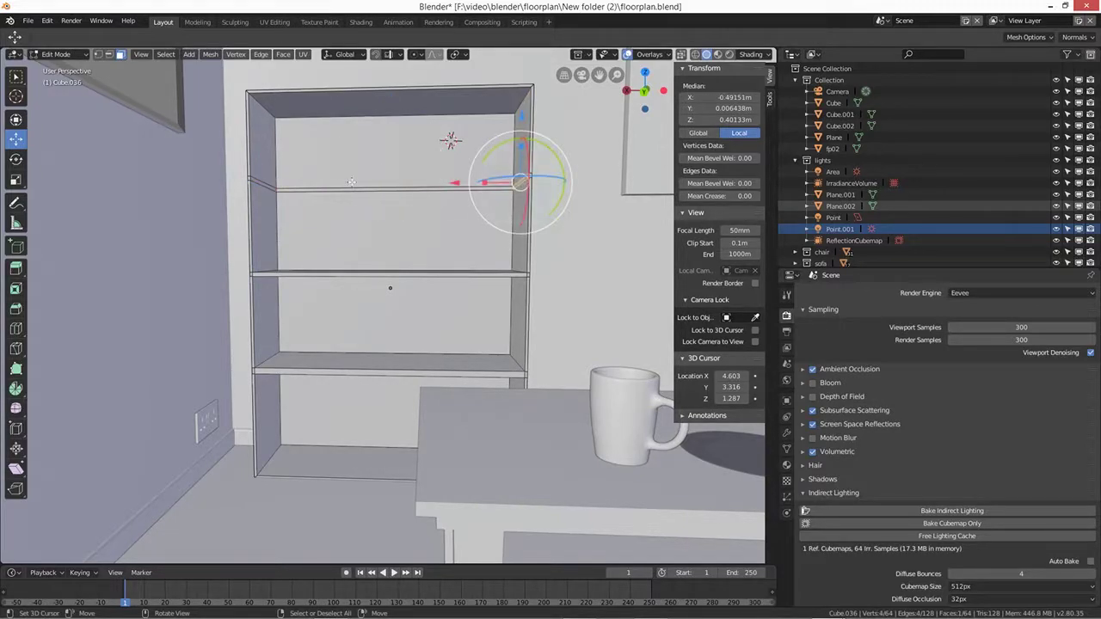
pyautogui.keyDown('alt'); pyautogui.keyDown('shift'); pyautogui.click(266, 185); pyautogui.keyUp('shift'); pyautogui.keyUp('alt')
pyautogui.rightClick(266, 185)
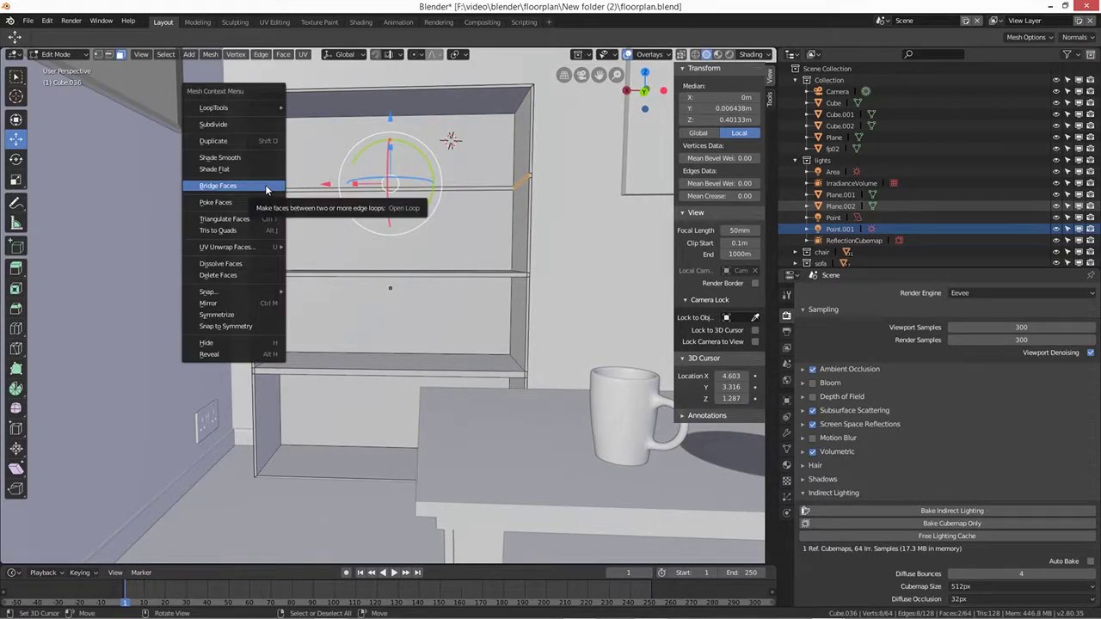
pyautogui.click(270, 182)
pyautogui.moveTo(431, 297); pyautogui.dragTo(467, 324, button='middle')
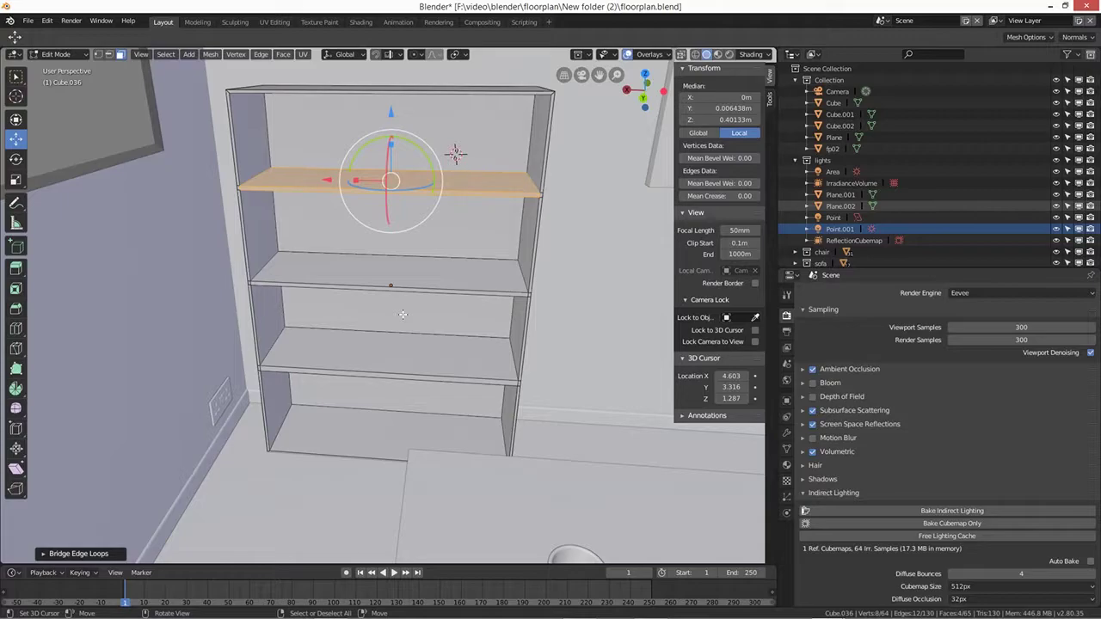
pyautogui.moveTo(400, 316); pyautogui.dragTo(397, 316, button='middle')
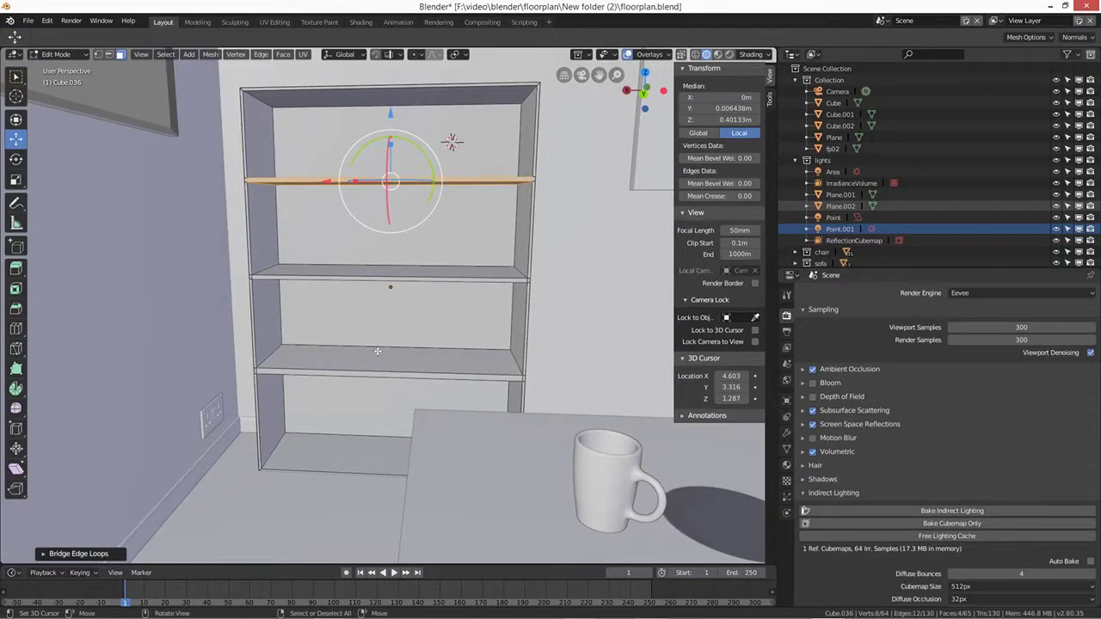
# Step: Back in Object Mode, add a new cube and scale it to 0.125
pyautogui.press('Tab')
pyautogui.hotkey('shift', 'a')
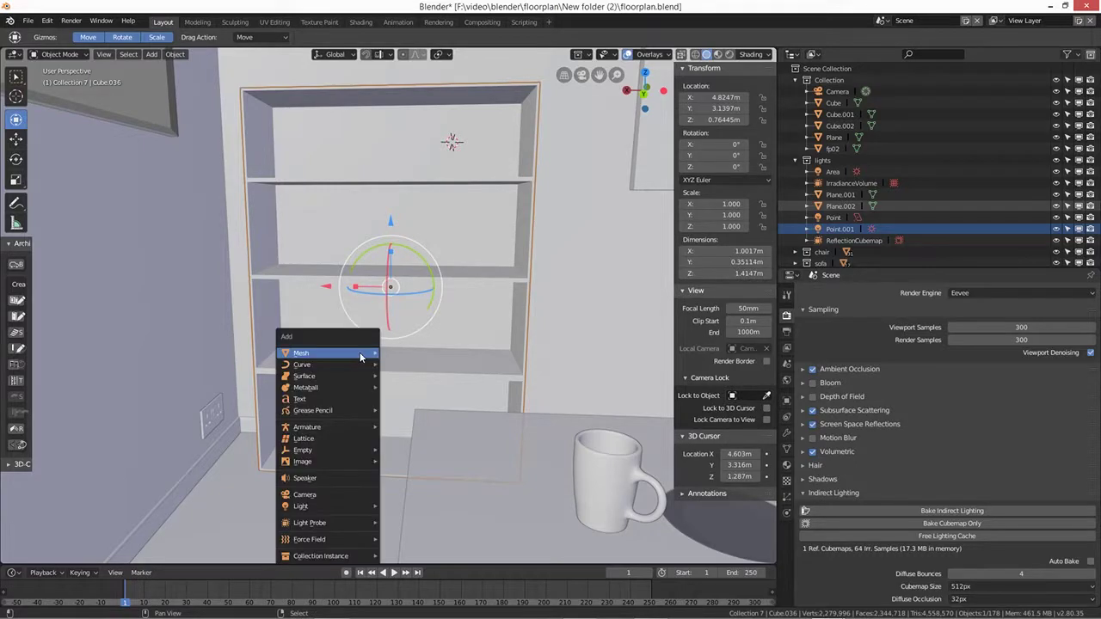
pyautogui.moveTo(357, 353)
pyautogui.click(401, 365)
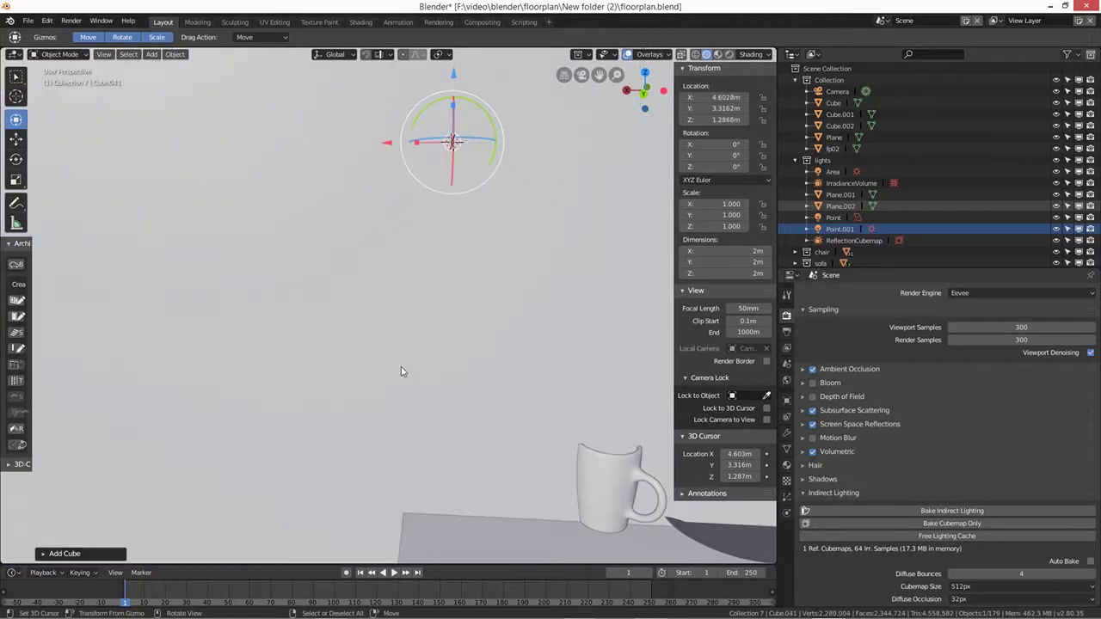
pyautogui.press('s')
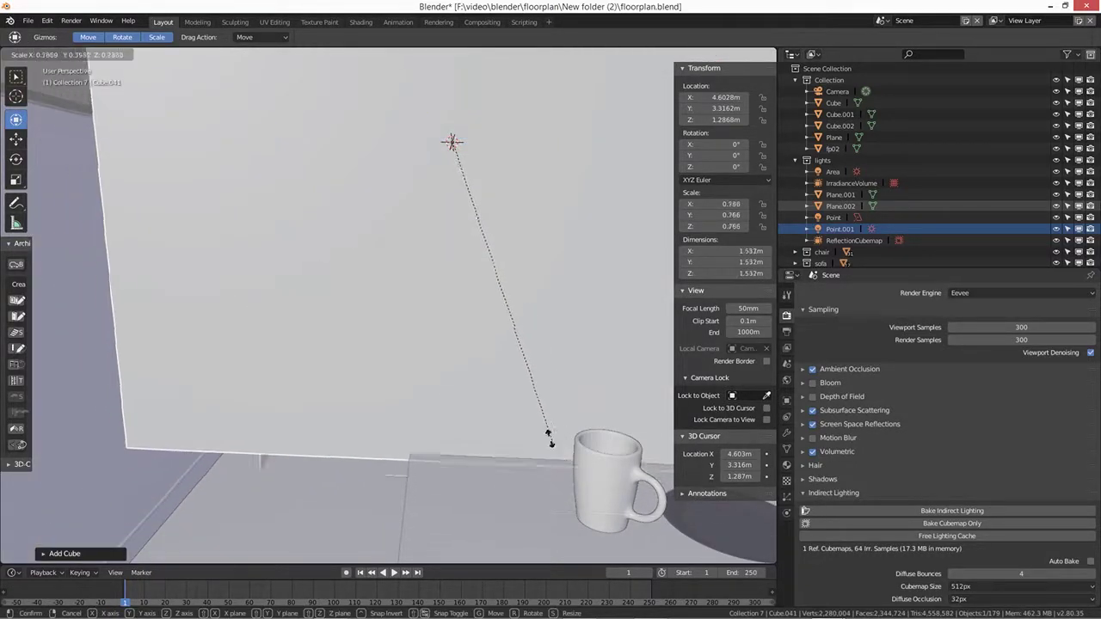
pyautogui.click(471, 196)
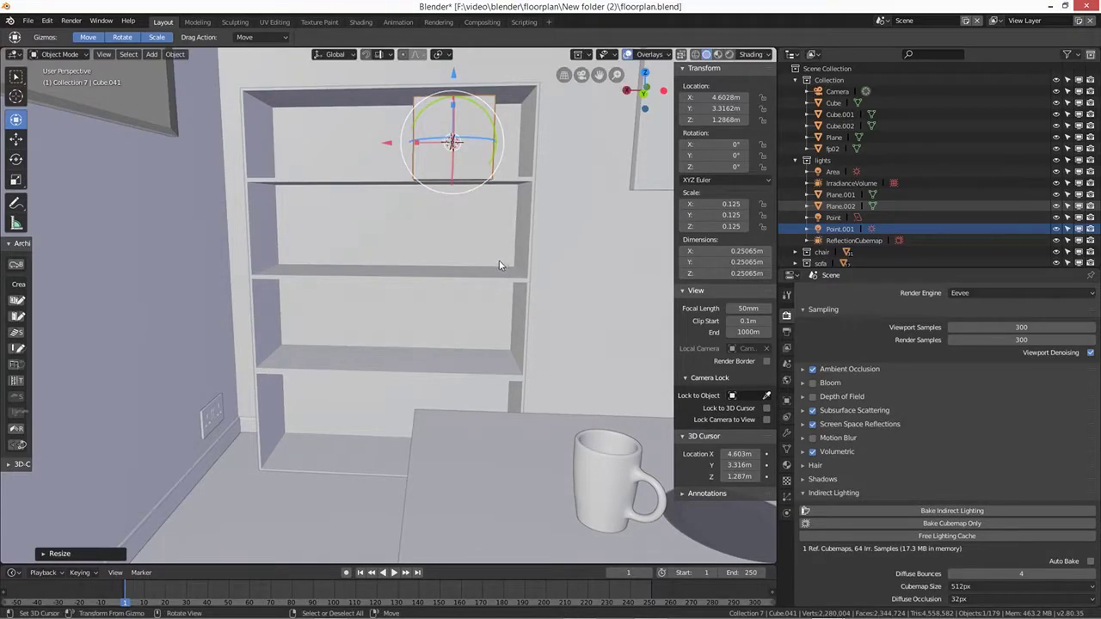
# Step: Raise the small cube into the top compartment and flatten it into a thin board
pyautogui.moveTo(499, 260); pyautogui.dragTo(453, 182, button='middle')
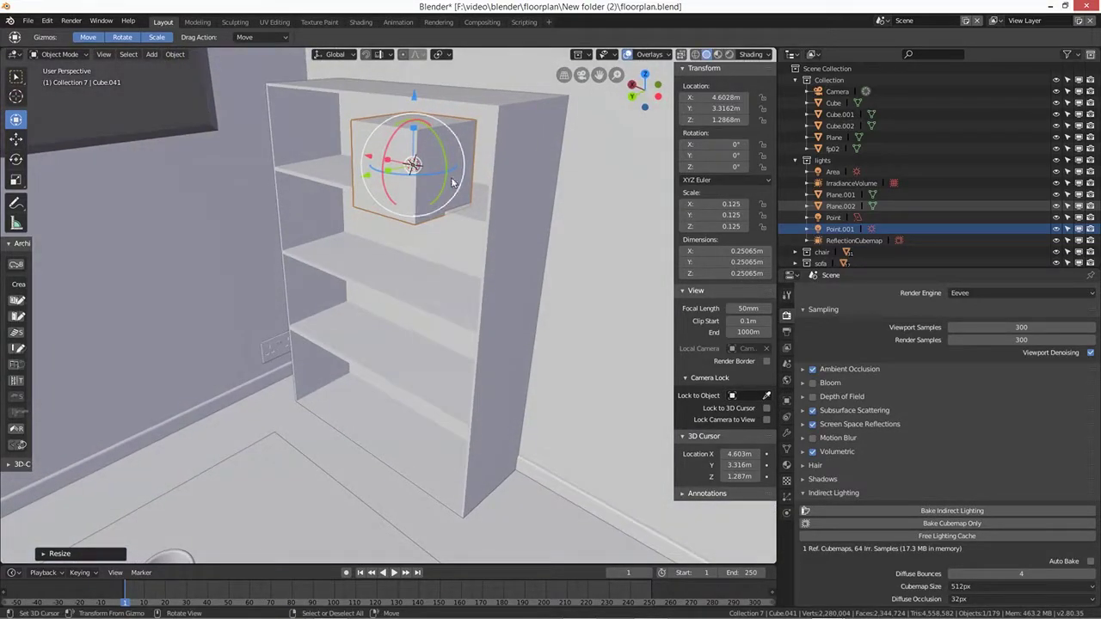
pyautogui.moveTo(417, 100); pyautogui.dragTo(412, 80)
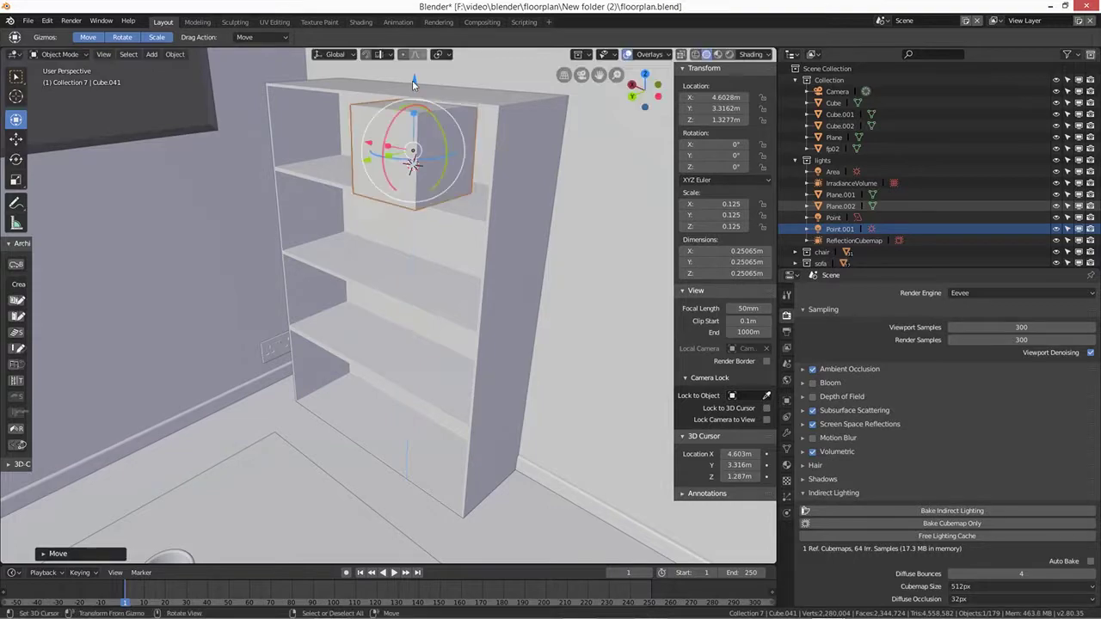
pyautogui.moveTo(412, 80); pyautogui.dragTo(482, 256, button='middle')
pyautogui.moveTo(479, 184); pyautogui.dragTo(456, 189, button='middle')
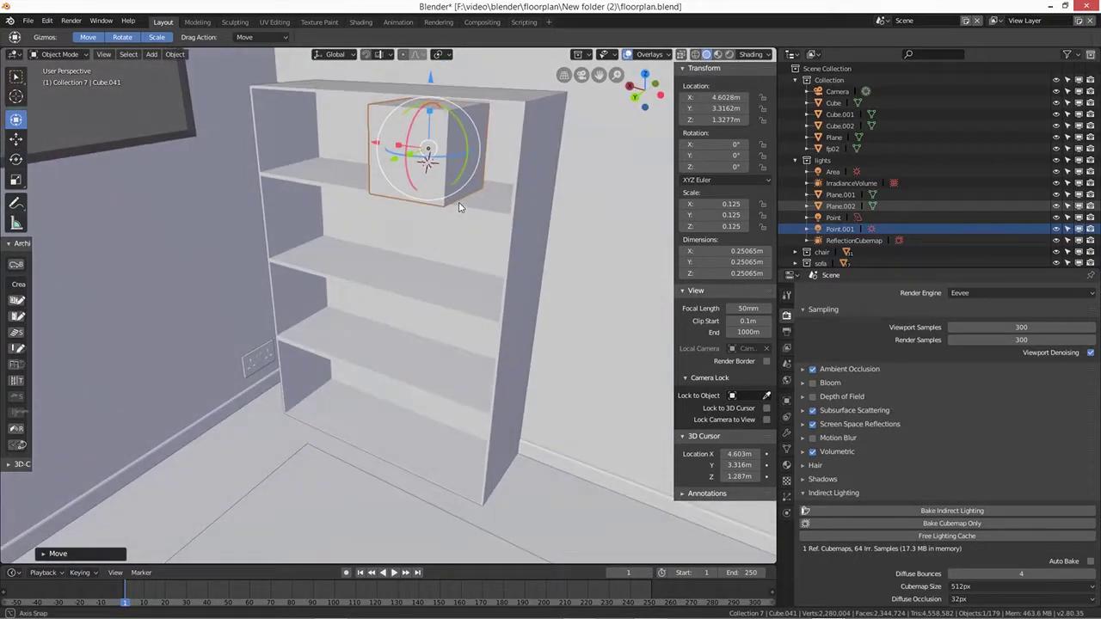
pyautogui.moveTo(395, 154); pyautogui.dragTo(419, 155)
# Step: Make the board thinner and taller, lower it, and slide it along Y
pyautogui.moveTo(447, 206); pyautogui.dragTo(479, 158, button='middle')
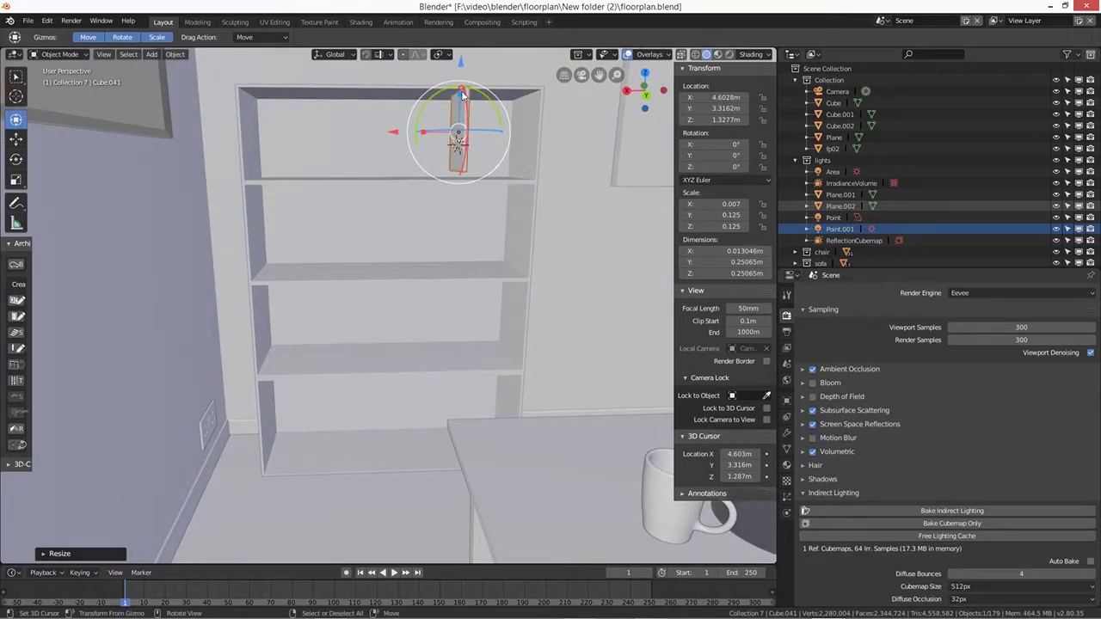
pyautogui.moveTo(462, 94); pyautogui.dragTo(465, 72)
pyautogui.moveTo(465, 72); pyautogui.dragTo(430, 177, button='middle')
pyautogui.press('g')
pyautogui.press('y')
pyautogui.click(394, 177)
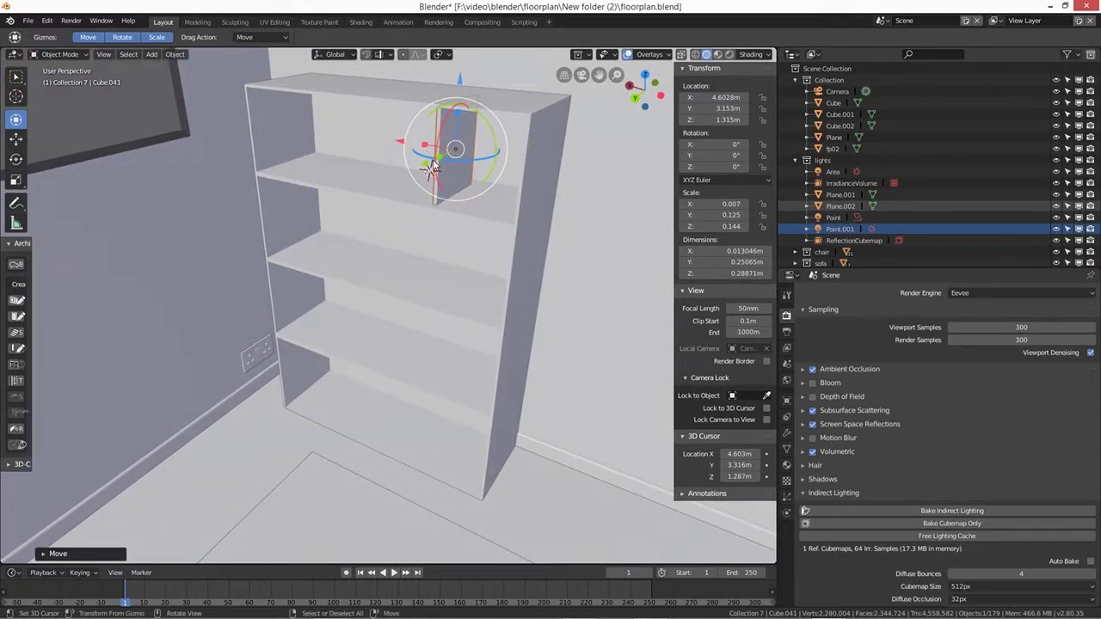
# Step: Nudge the board further along Y and scale it deeper to match the shelf
pyautogui.press('g')
pyautogui.press('y')
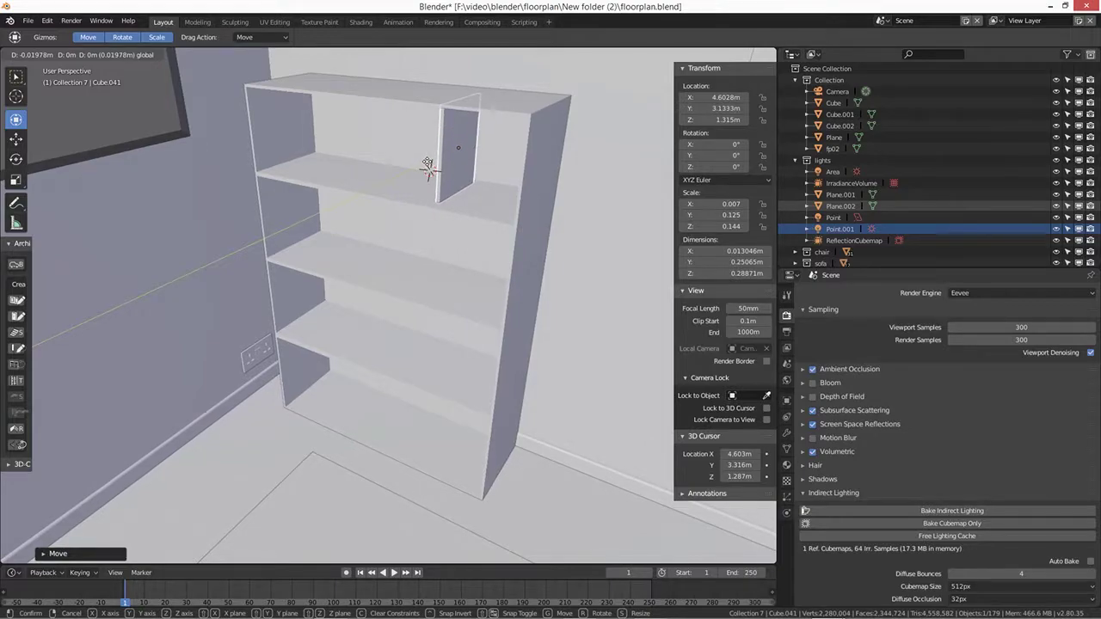
pyautogui.click(428, 163)
pyautogui.press('s')
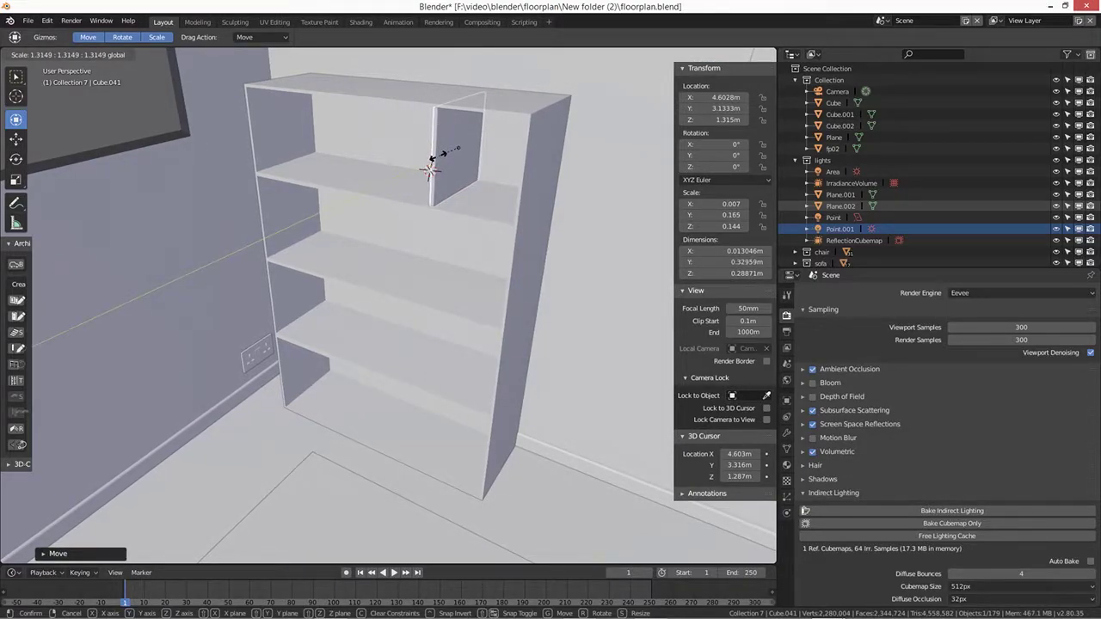
pyautogui.click(432, 158)
# Step: Drop the board into the next compartment, stretch it 0.333 m tall, and slide it to X 4.6501 m
pyautogui.moveTo(435, 163); pyautogui.dragTo(425, 189, button='middle')
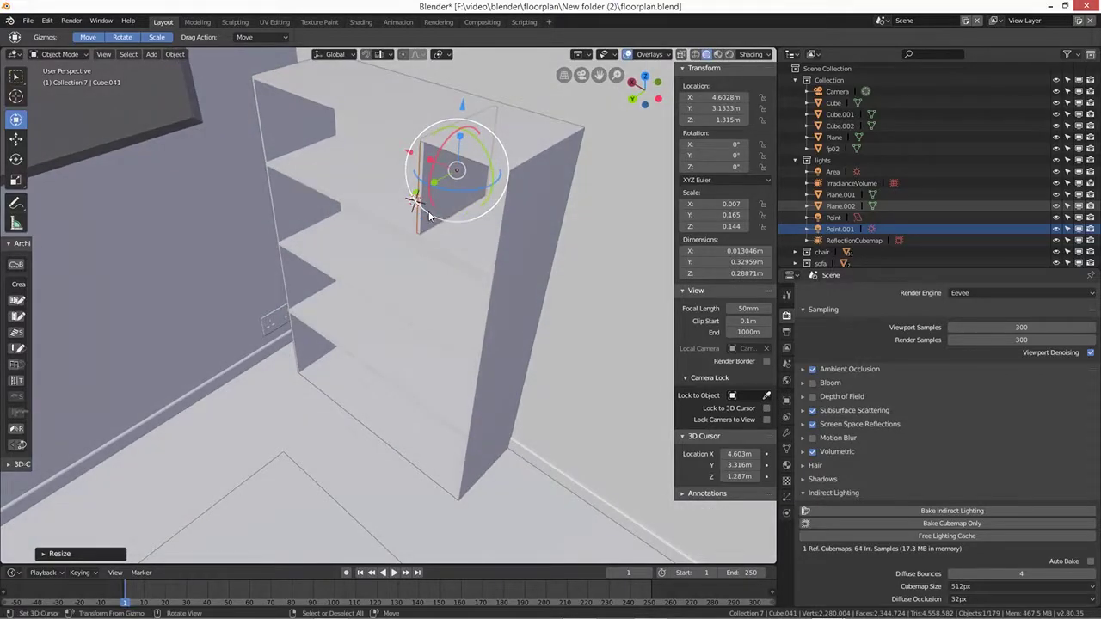
pyautogui.moveTo(417, 198); pyautogui.dragTo(420, 191)
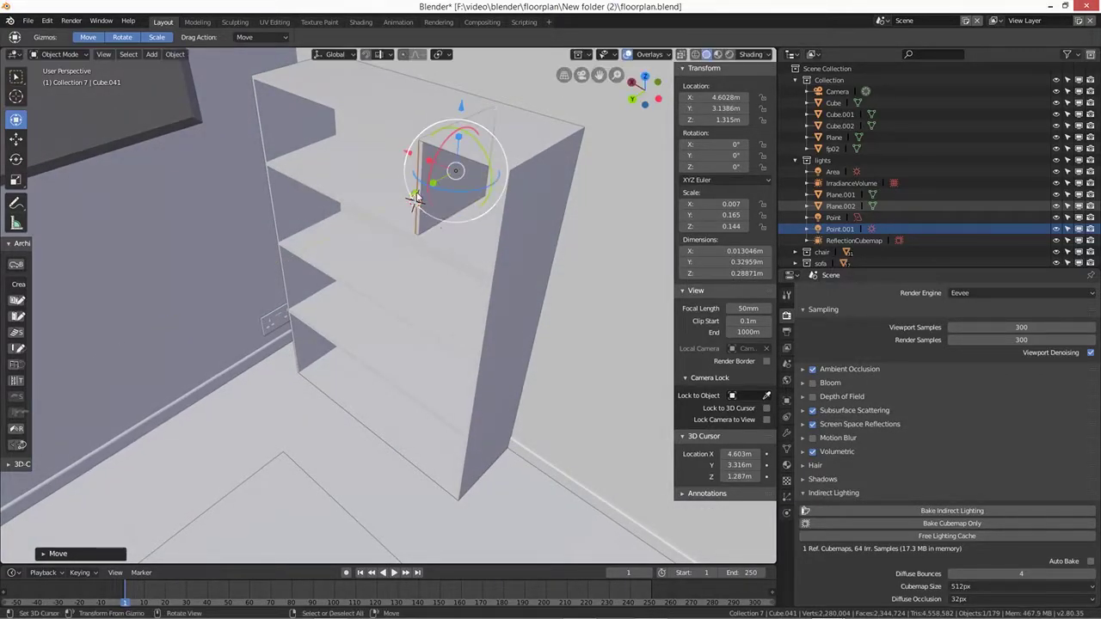
pyautogui.moveTo(419, 191); pyautogui.dragTo(509, 109, button='middle')
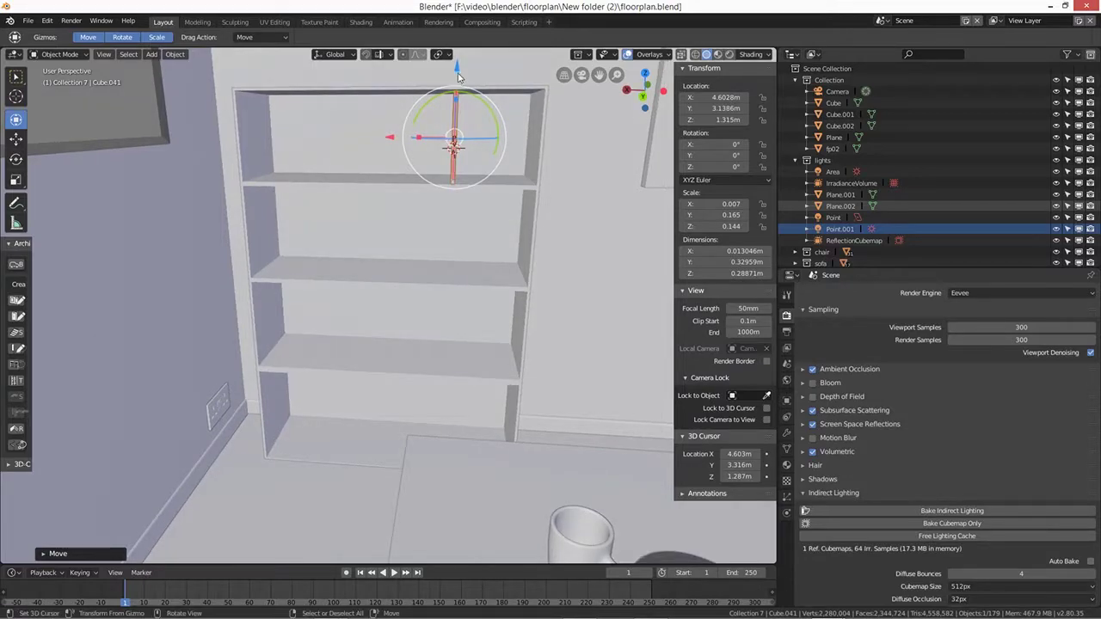
pyautogui.moveTo(459, 78); pyautogui.dragTo(464, 161)
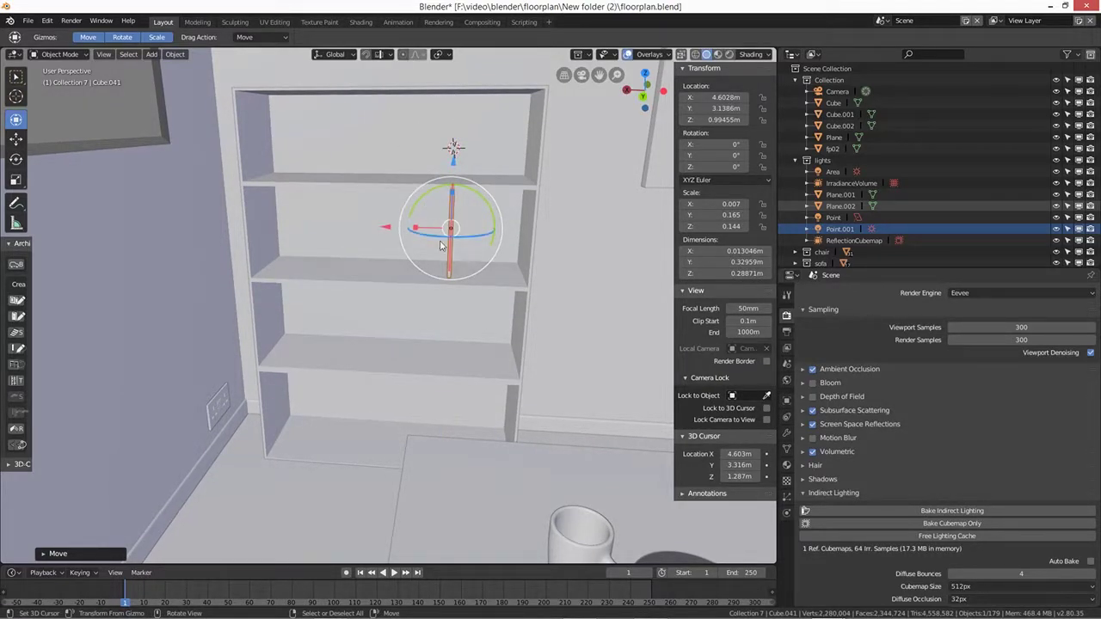
pyautogui.moveTo(467, 294); pyautogui.dragTo(508, 276, button='middle')
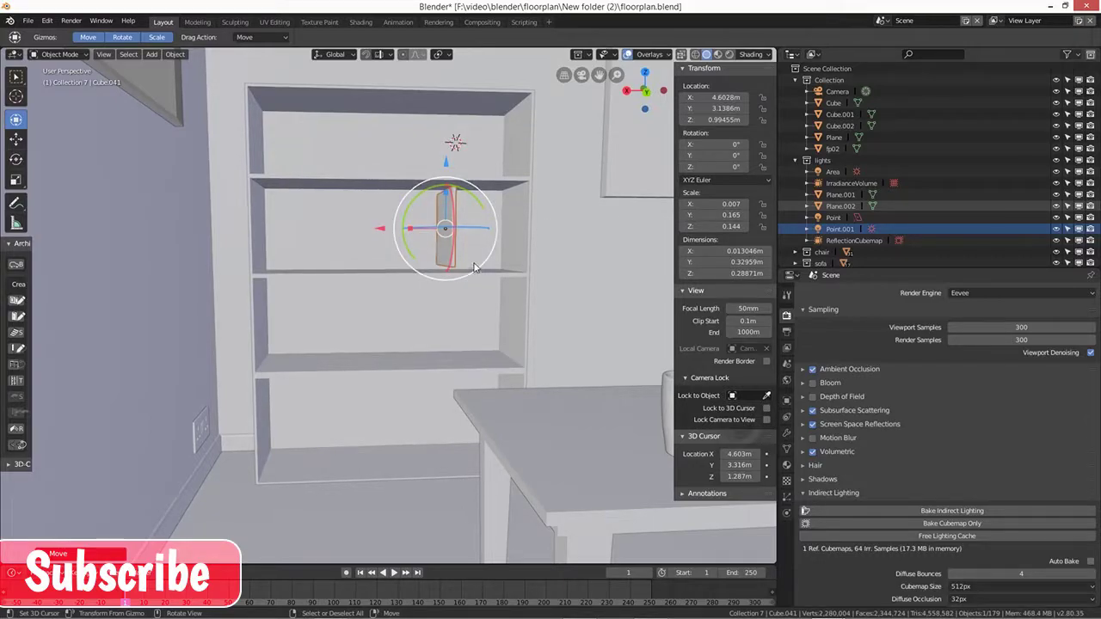
pyautogui.moveTo(447, 195); pyautogui.dragTo(446, 182)
pyautogui.scroll(4, 446, 215)
pyautogui.scroll(-4, 443, 261)
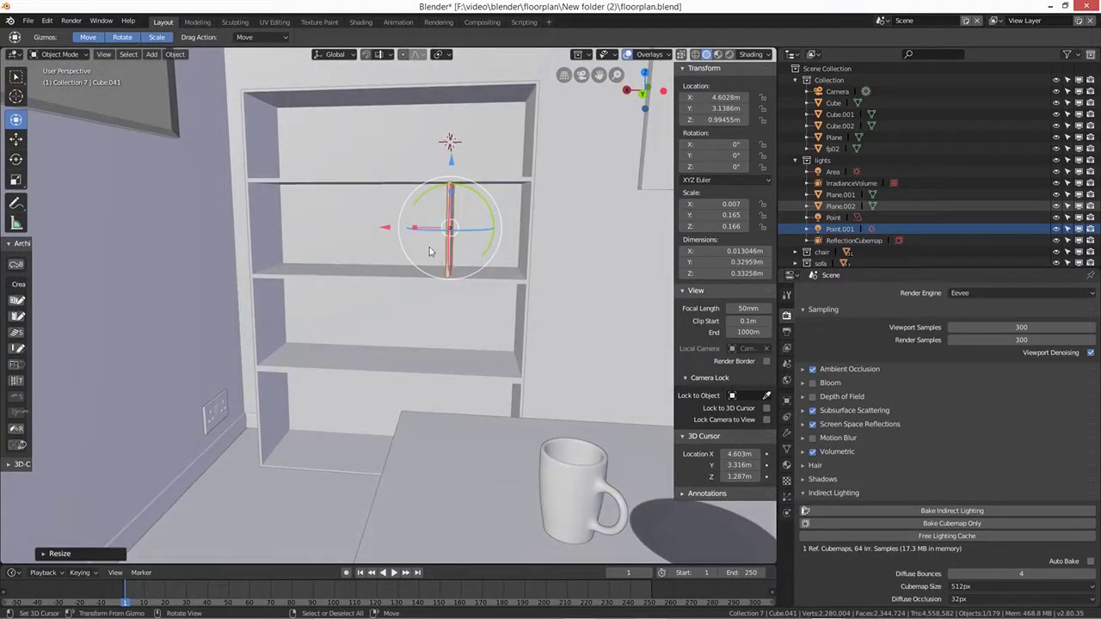
pyautogui.moveTo(385, 227); pyautogui.dragTo(376, 226)
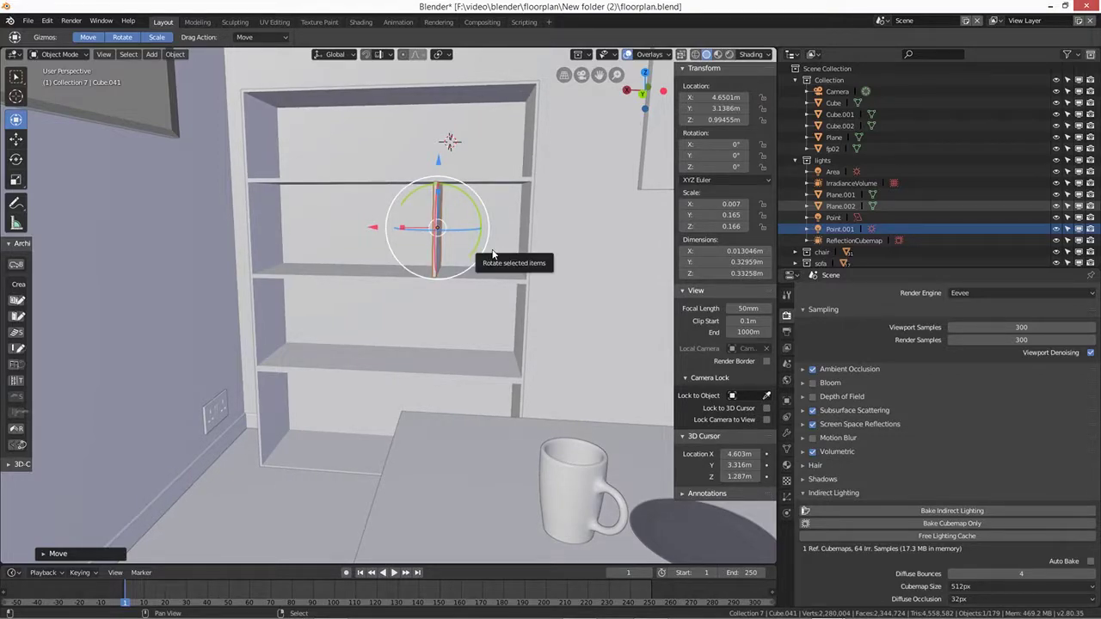
# Step: Duplicate the divider down along Z to 0.652 m and slide it left to X 4.9635 m
pyautogui.hotkey('shift', 'd')
pyautogui.press('z')
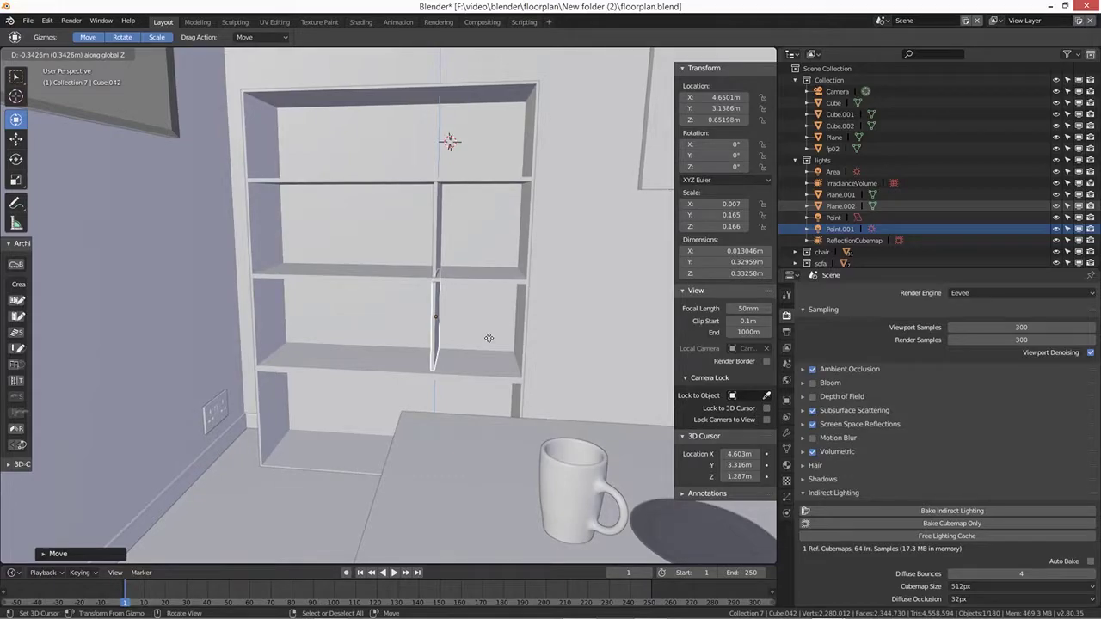
pyautogui.click(488, 340)
pyautogui.press('g')
pyautogui.press('x')
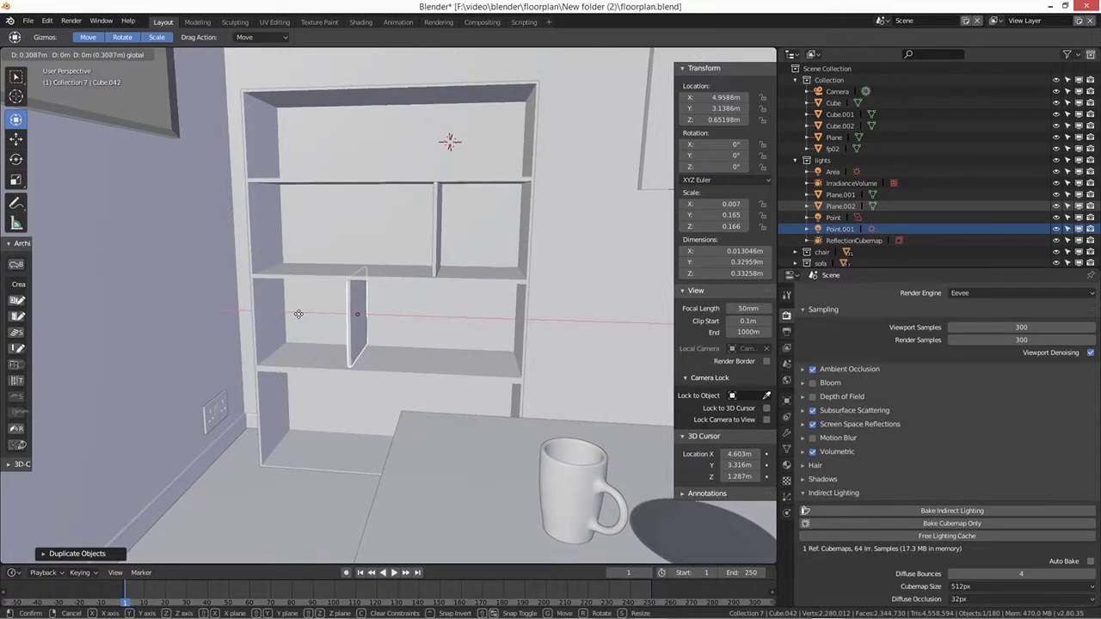
pyautogui.click(298, 314)
pyautogui.moveTo(393, 386); pyautogui.dragTo(480, 316, button='middle')
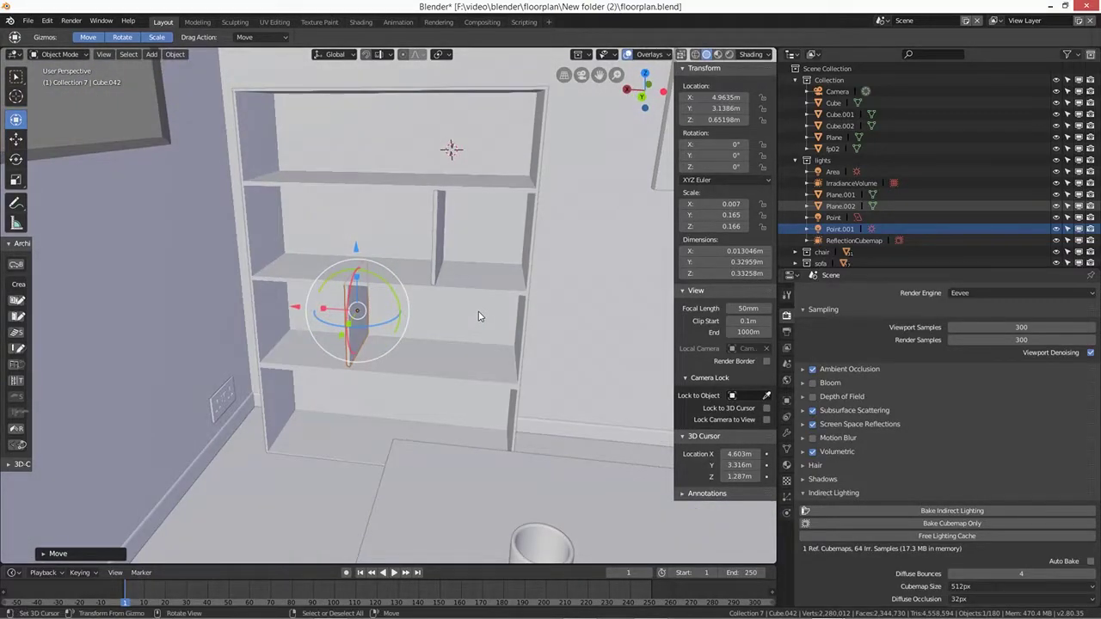
pyautogui.moveTo(482, 369); pyautogui.dragTo(472, 391, button='middle')
pyautogui.scroll(5, 441, 391)
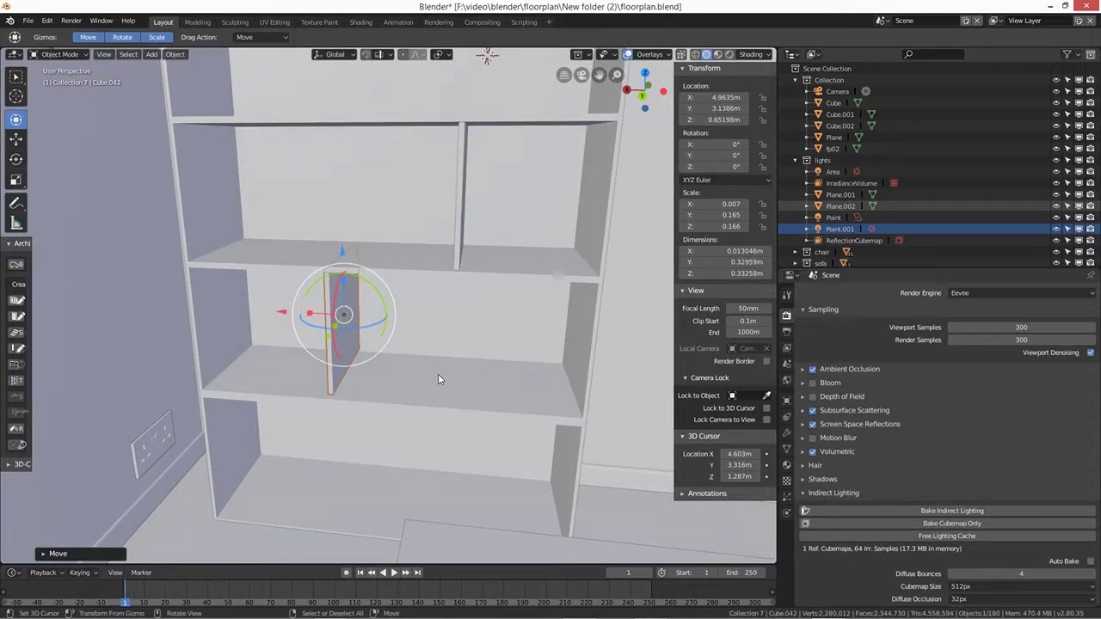
# Step: Duplicate the divider and drop the copy into the bottom compartment
pyautogui.hotkey('shift', 'd')
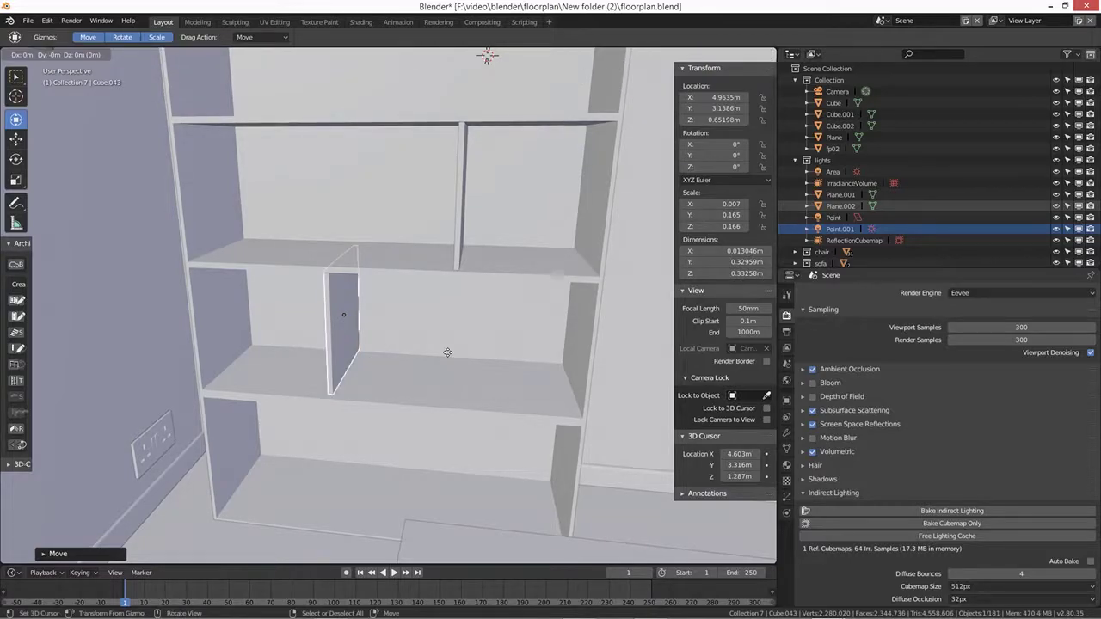
pyautogui.press('z')
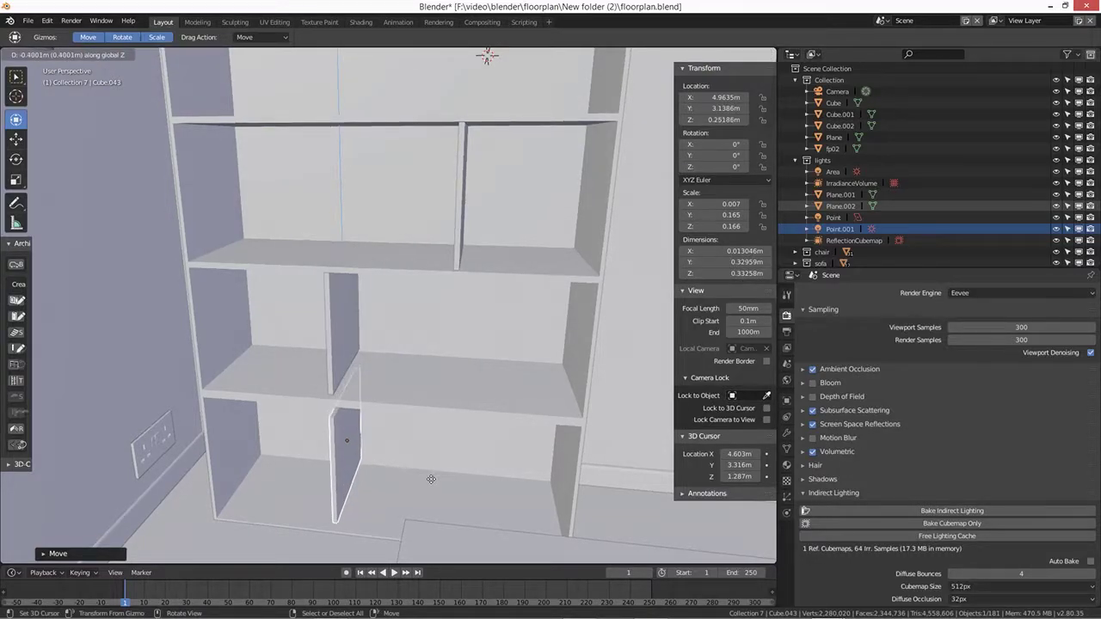
pyautogui.click(432, 475)
pyautogui.moveTo(432, 475); pyautogui.dragTo(451, 403, button='middle')
pyautogui.press('KP_Decimal')
pyautogui.scroll(-3, 473, 406)
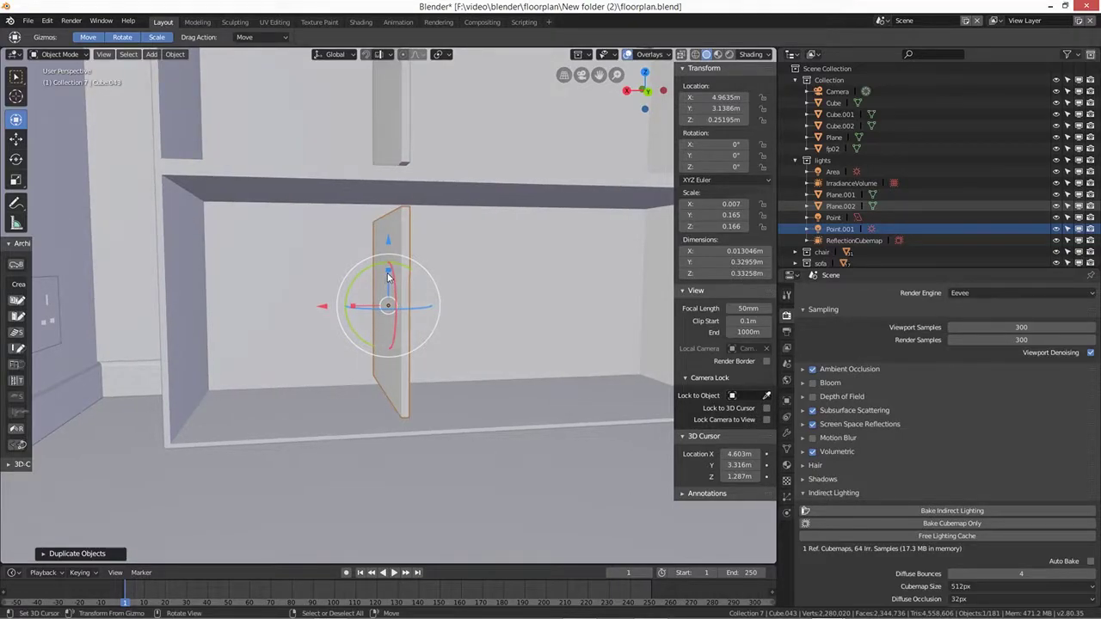
# Step: Stretch the panel taller and rotate it 90° about Z to face front
pyautogui.moveTo(388, 275); pyautogui.dragTo(390, 233)
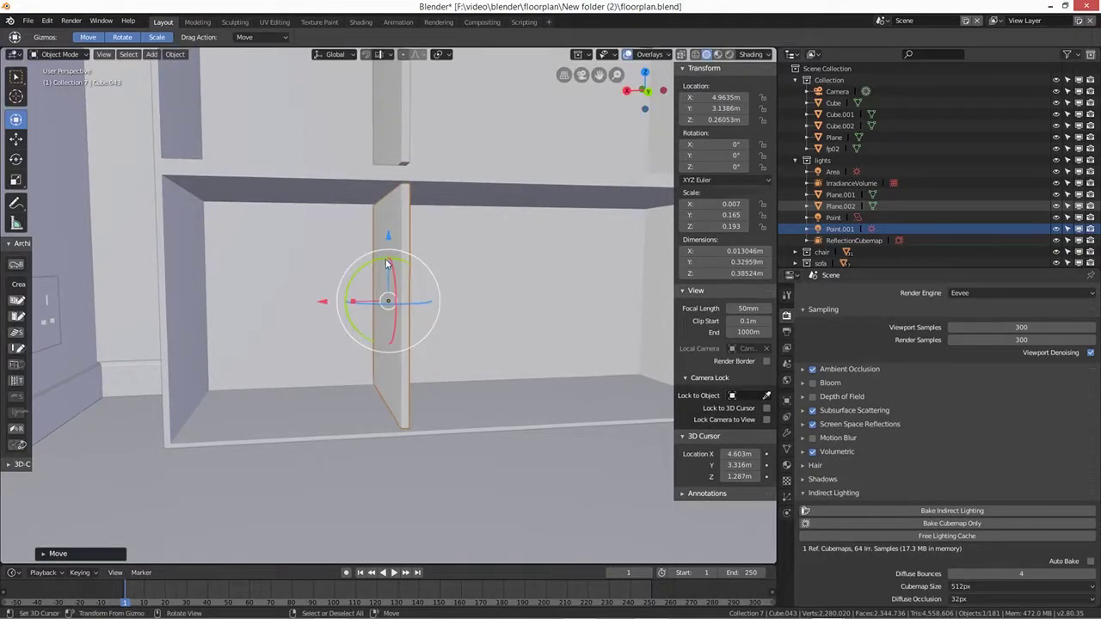
pyautogui.moveTo(387, 273); pyautogui.dragTo(386, 273)
pyautogui.moveTo(358, 377); pyautogui.dragTo(363, 370, button='middle')
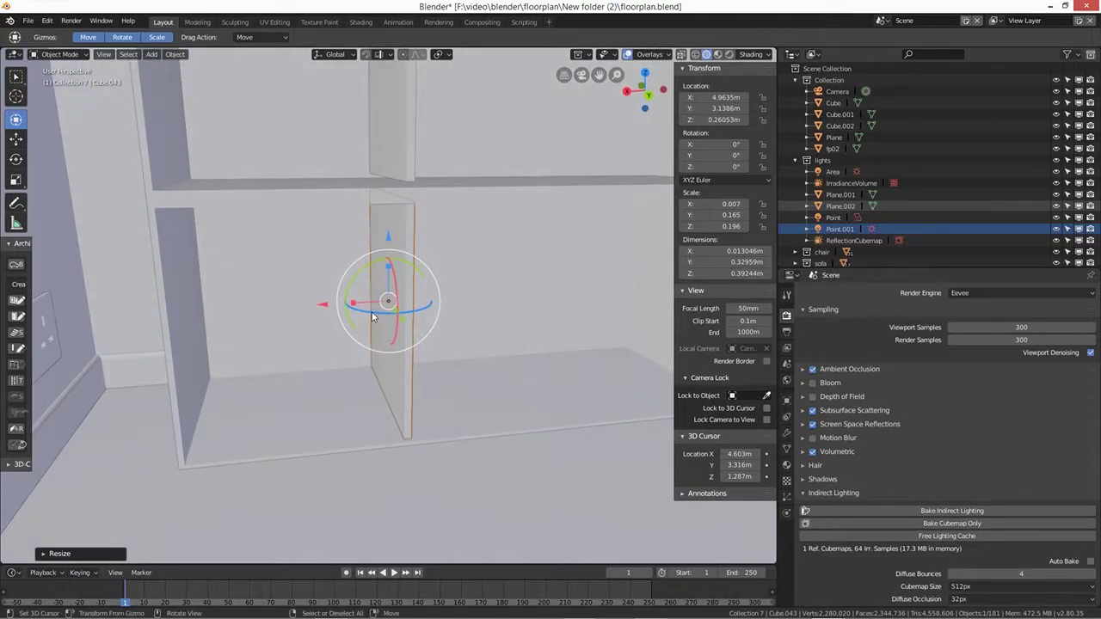
pyautogui.moveTo(373, 317); pyautogui.dragTo(394, 311)
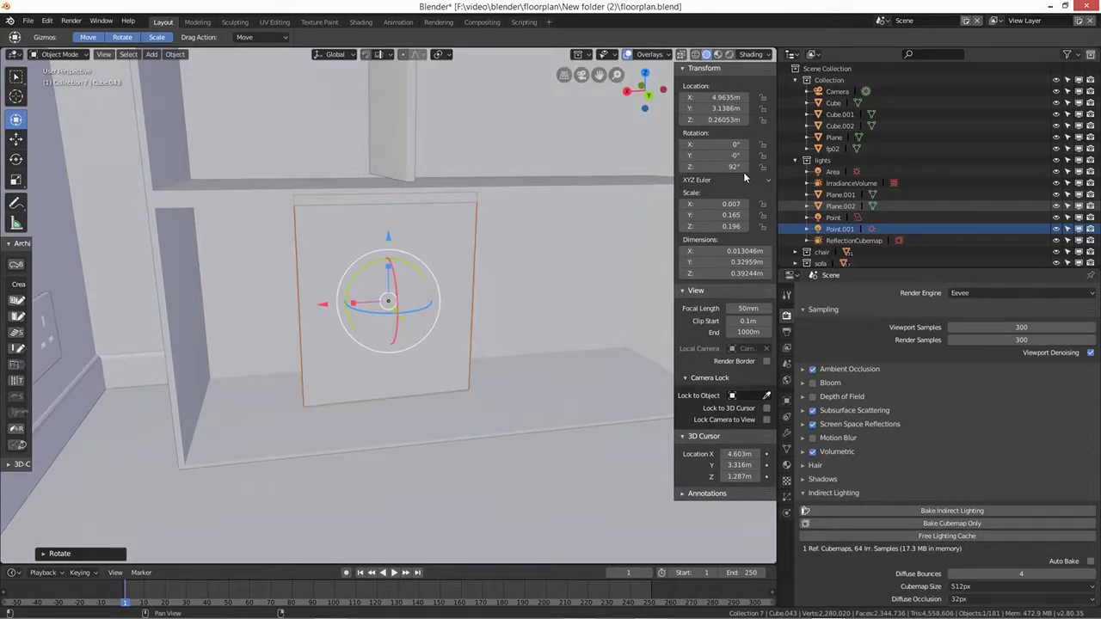
pyautogui.doubleClick(717, 169)
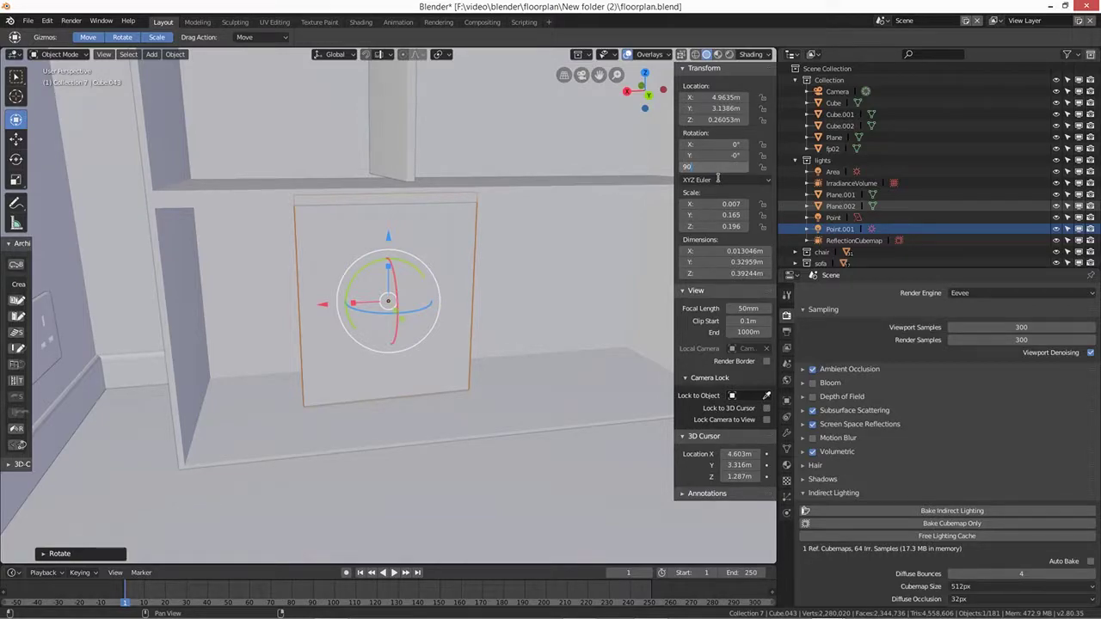
pyautogui.write('90')
pyautogui.press('Return')
# Step: Position the 0.525 m-wide door panel in the bottom compartment, then duplicate it along X
pyautogui.moveTo(486, 377); pyautogui.dragTo(357, 434, button='middle')
pyautogui.press('g')
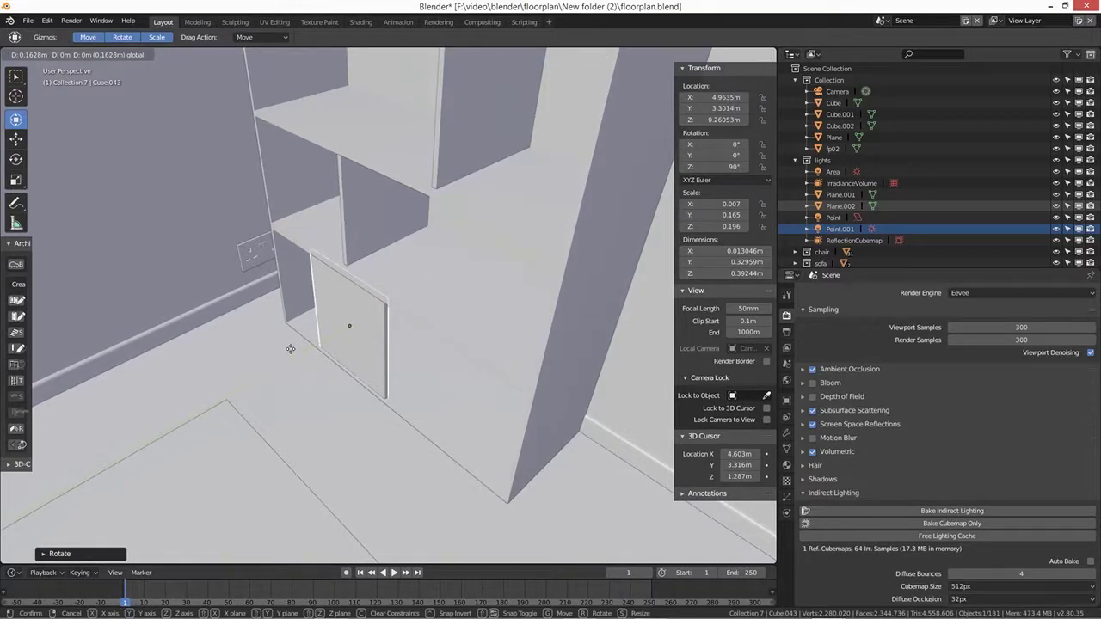
pyautogui.click(290, 353)
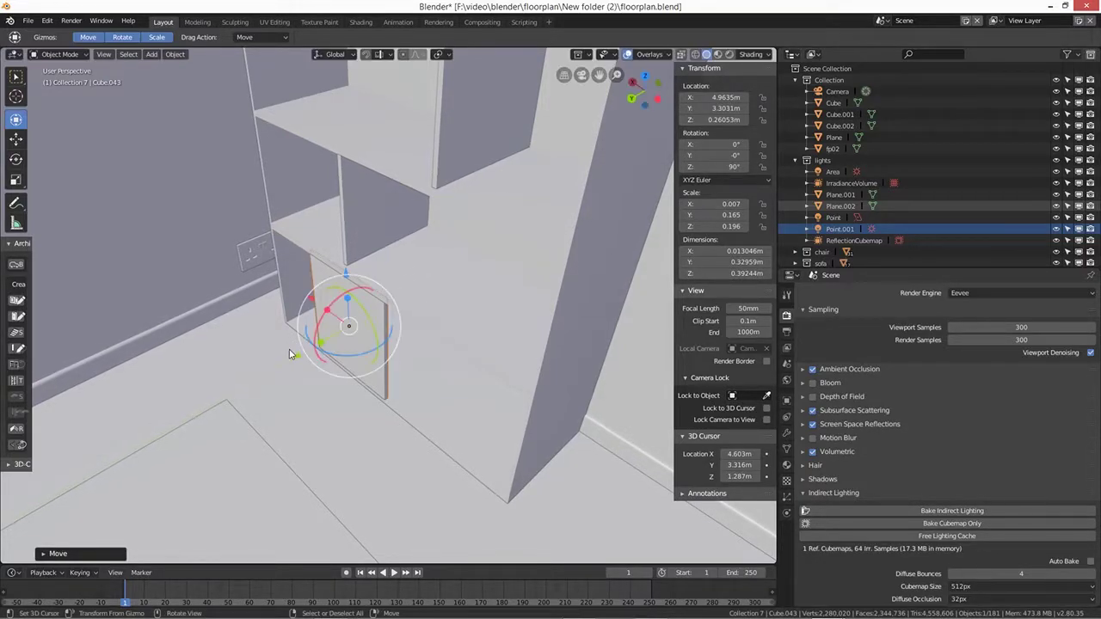
pyautogui.moveTo(340, 412); pyautogui.dragTo(370, 398, button='middle')
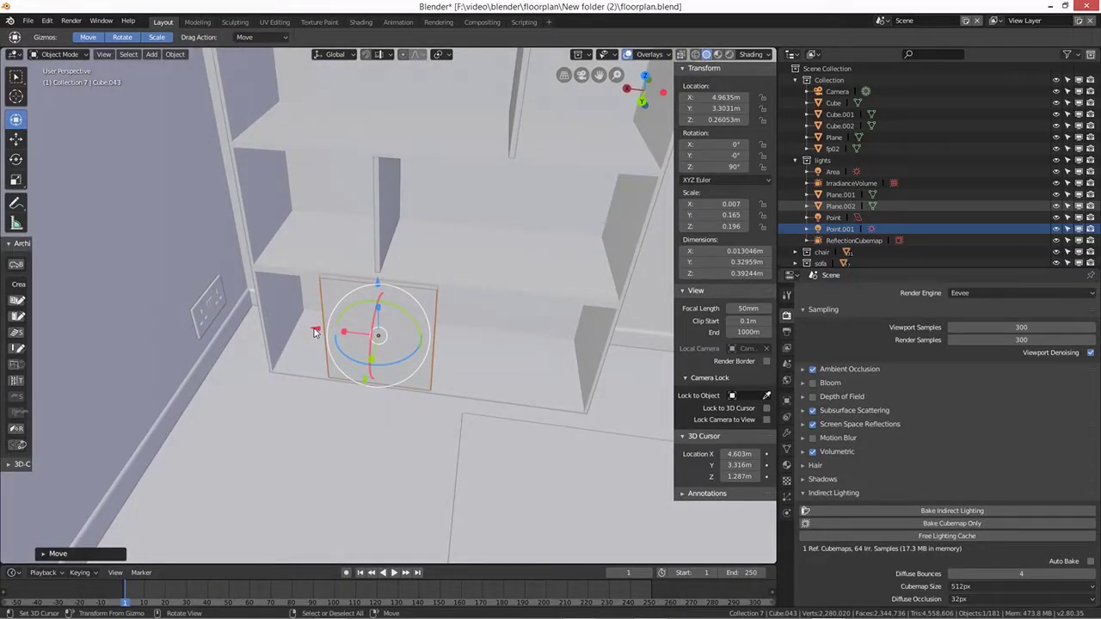
pyautogui.moveTo(315, 333); pyautogui.dragTo(368, 347)
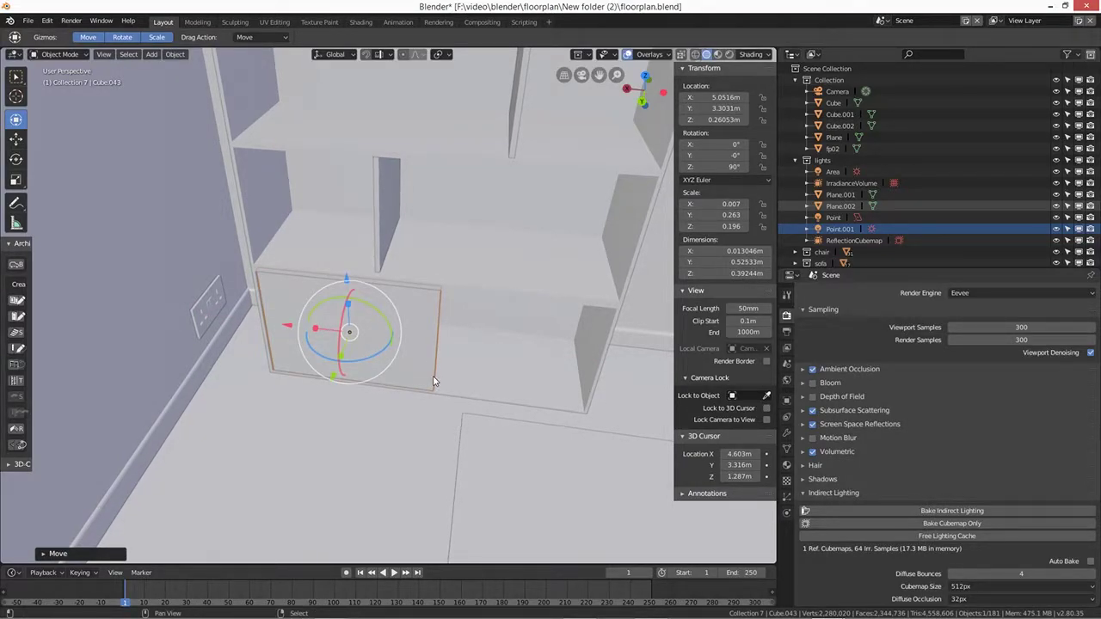
pyautogui.hotkey('shift', 'd')
pyautogui.press('x')
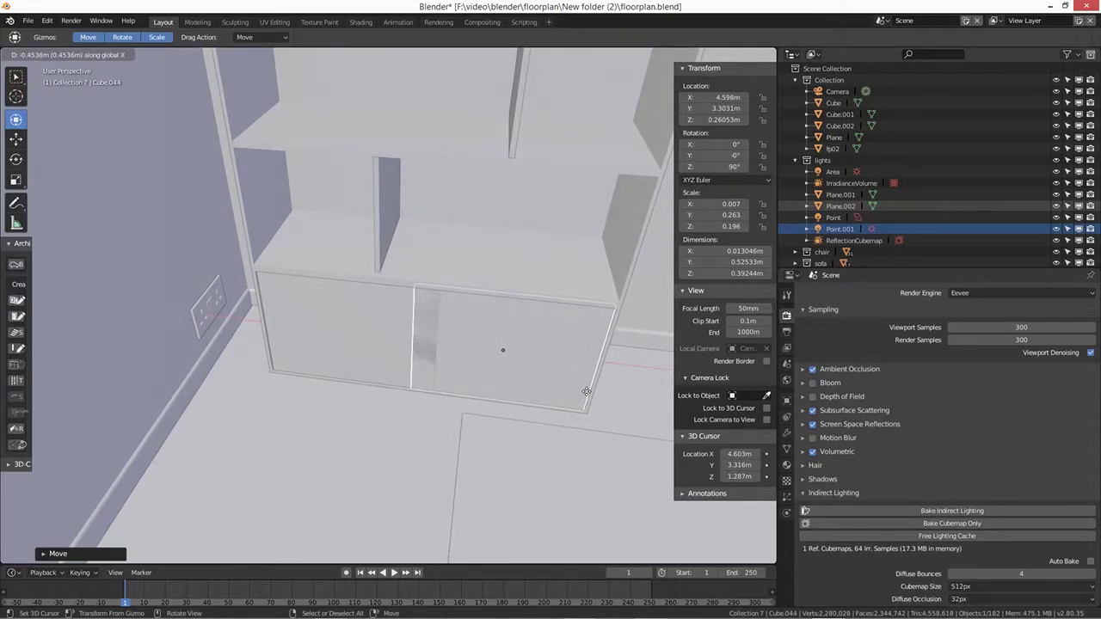
# Step: Place the second door flush beside the first at X 4.598 m, checking alignment from the side
pyautogui.click(586, 391)
pyautogui.moveTo(585, 391); pyautogui.dragTo(387, 430, button='middle')
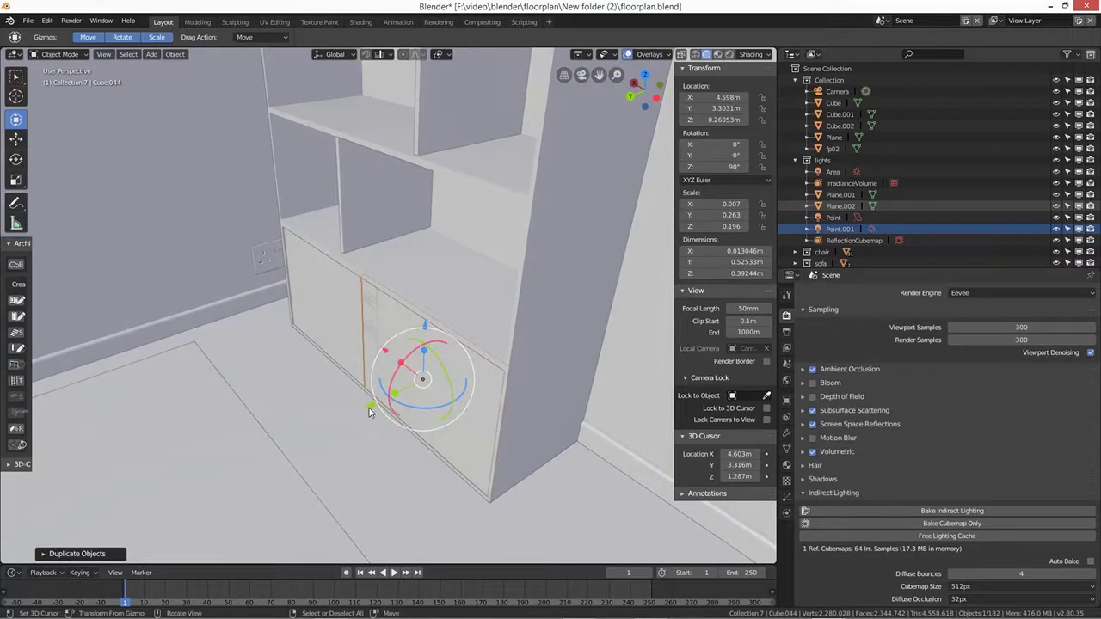
pyautogui.press('g')
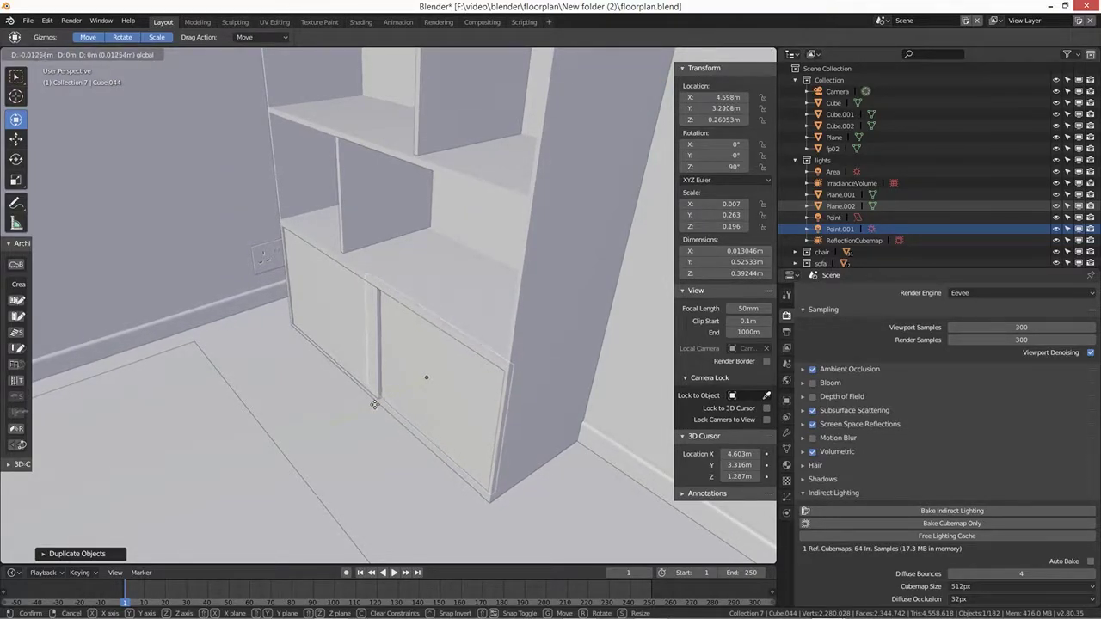
pyautogui.click(374, 405)
pyautogui.scroll(3, 384, 436)
pyautogui.moveTo(374, 456); pyautogui.dragTo(336, 419, button='middle')
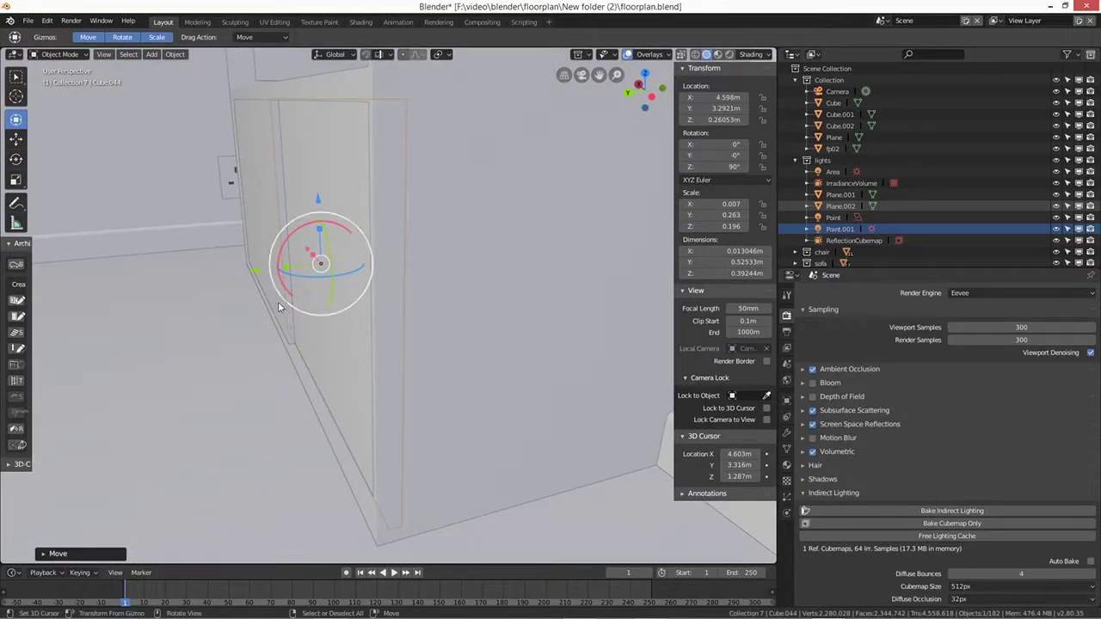
pyautogui.press('g')
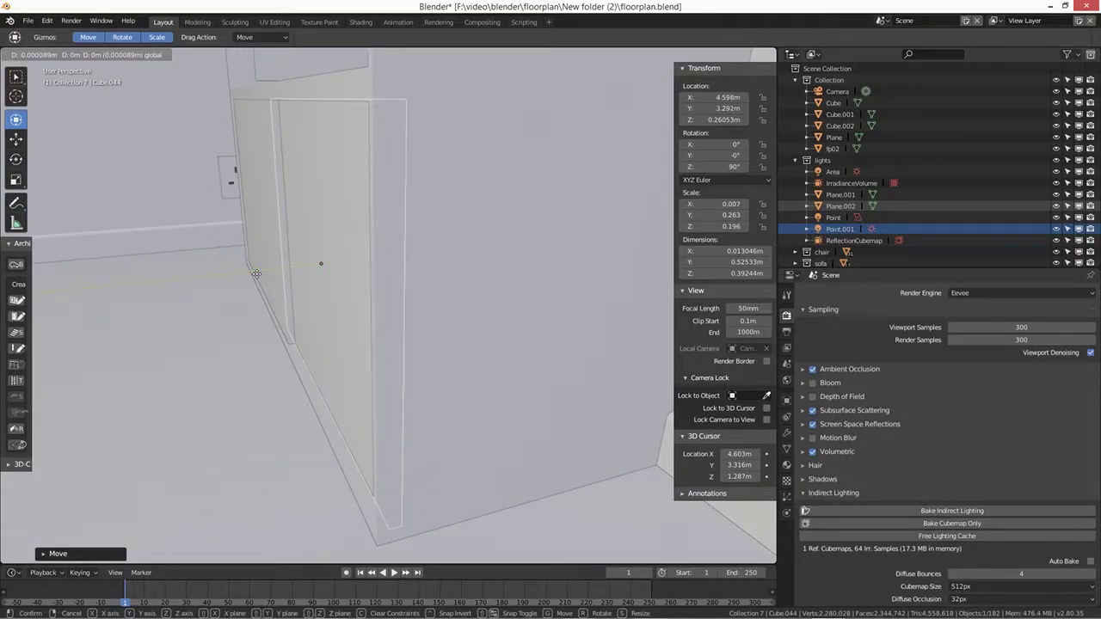
pyautogui.rightClick(256, 273)
pyautogui.moveTo(246, 362); pyautogui.dragTo(375, 398, button='middle')
pyautogui.click(356, 406)
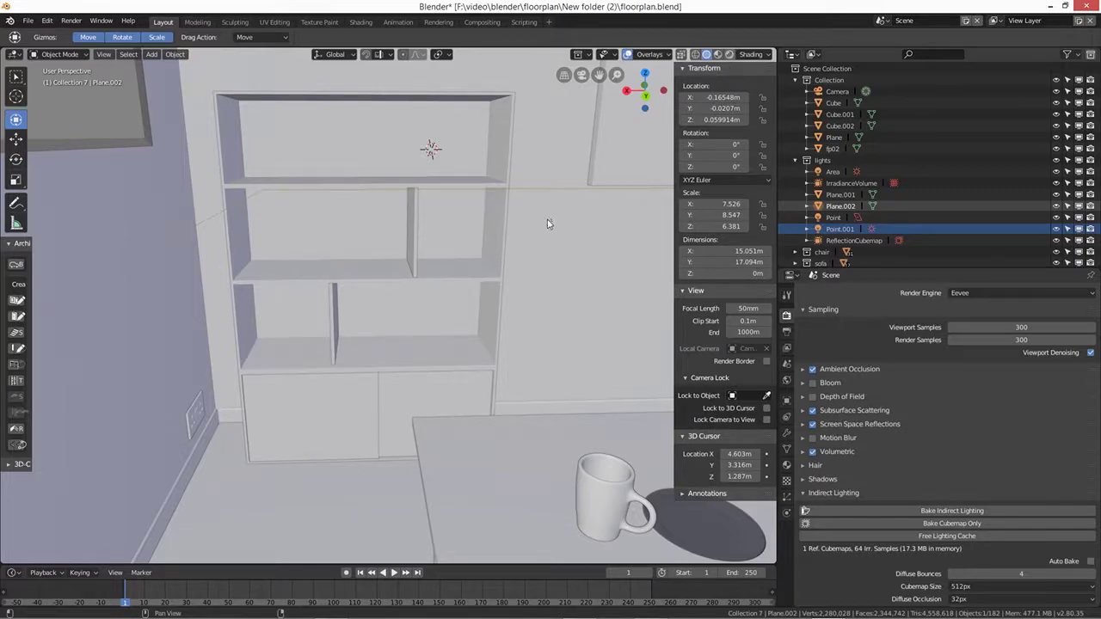
# Step: Inspect the bookshelf in rendered shading from several angles
pyautogui.hotkey('shift', 'z')
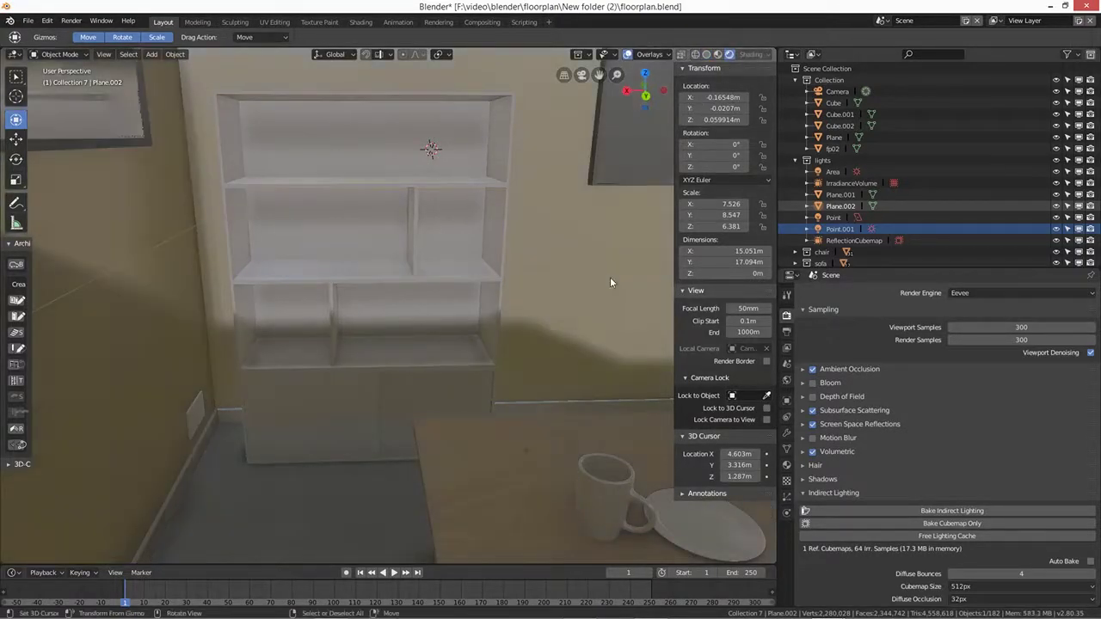
pyautogui.moveTo(557, 294)
pyautogui.mouseDown(button='middle')
pyautogui.moveTo(476, 302)
pyautogui.moveTo(509, 311)
pyautogui.mouseUp(button='middle')
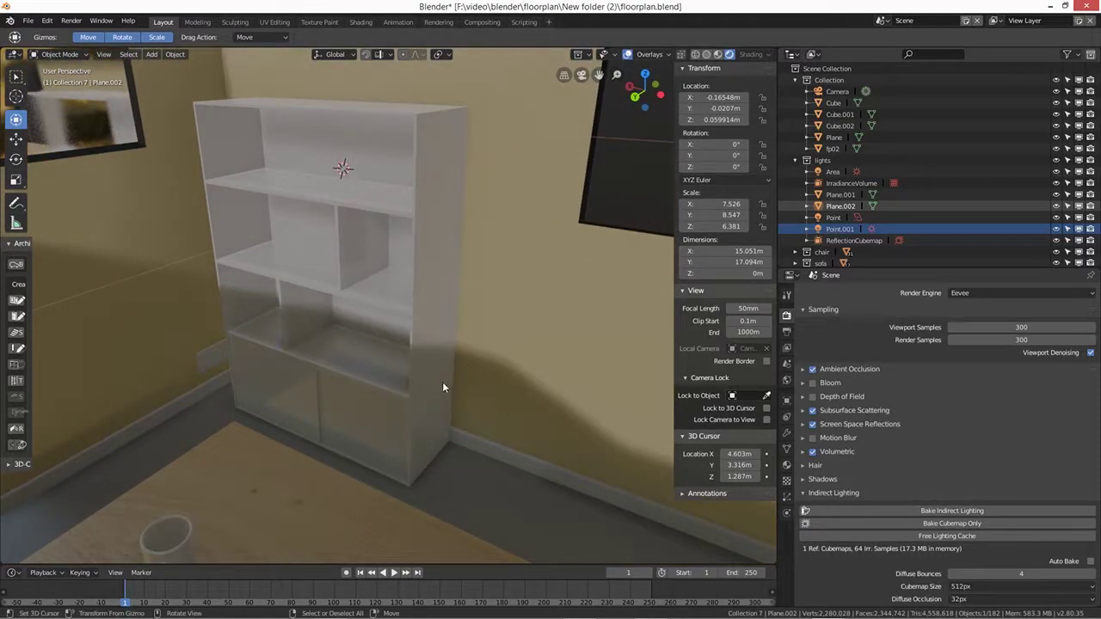
pyautogui.moveTo(405, 402); pyautogui.dragTo(435, 396, button='middle')
pyautogui.moveTo(399, 443); pyautogui.dragTo(345, 452, button='middle')
pyautogui.scroll(4, 397, 434)
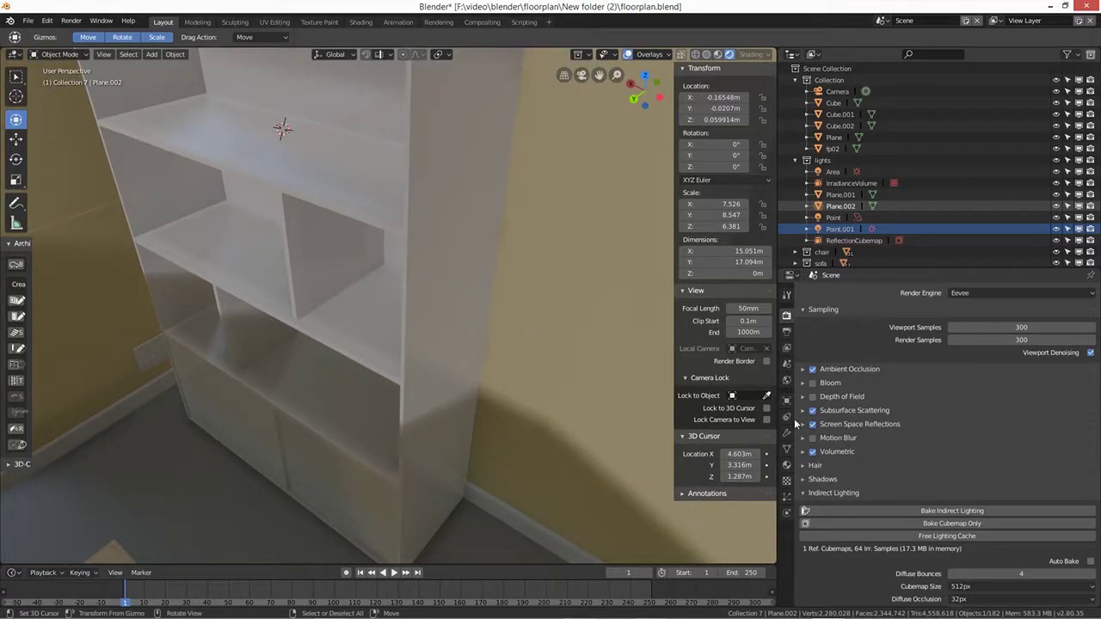
# Step: Check the object's surface shader in Material settings, then switch to the books.blend window
pyautogui.click(786, 465)
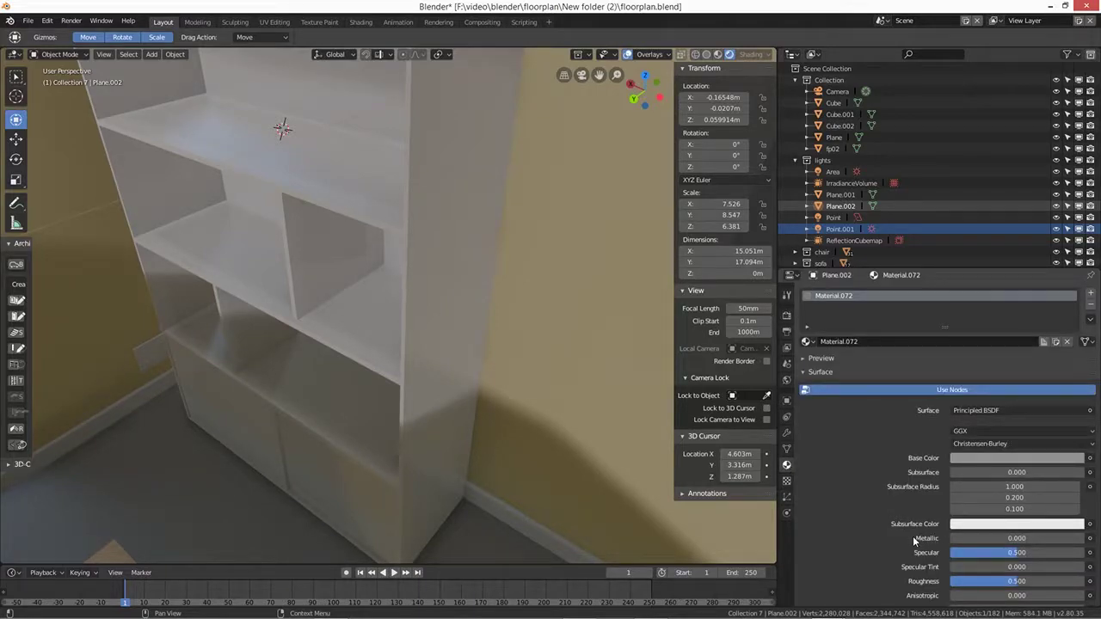
pyautogui.click(969, 411)
pyautogui.moveTo(535, 416); pyautogui.dragTo(535, 415, button='middle')
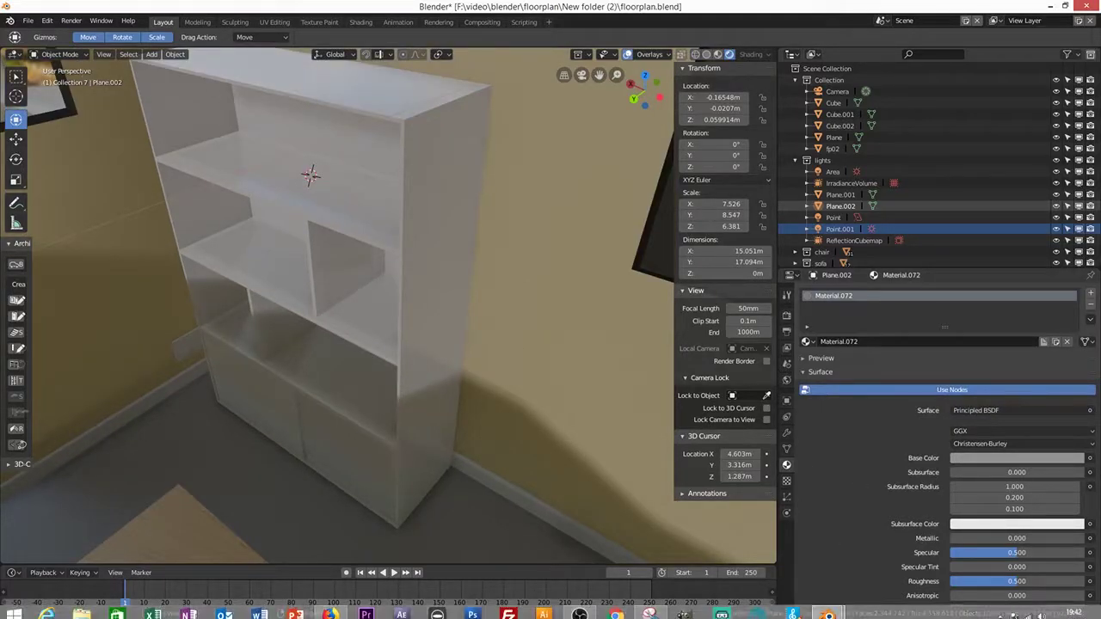
pyautogui.moveTo(827, 608)
pyautogui.click(866, 581)
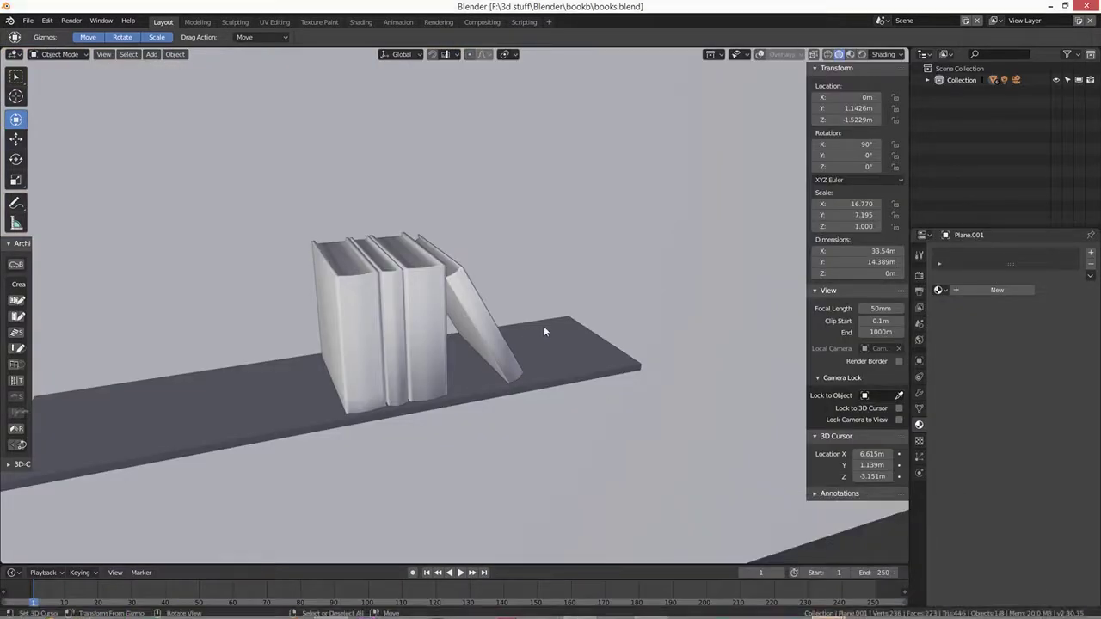
# Step: Copy an upright book from books.blend with overlays on, and return to floorplan.blend
pyautogui.click(392, 285)
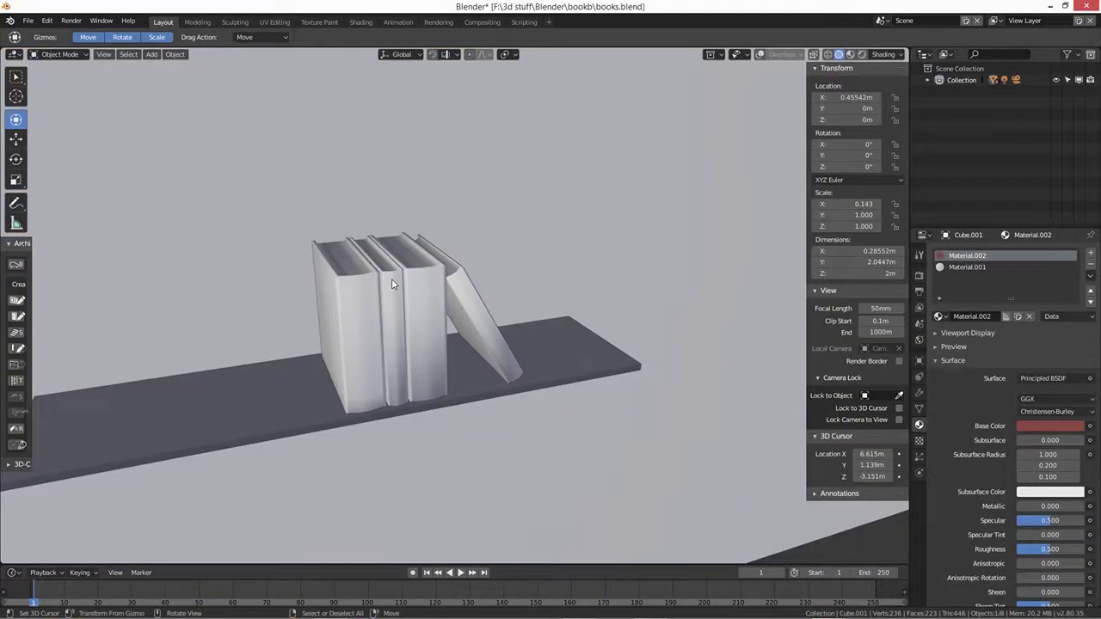
pyautogui.click(759, 54)
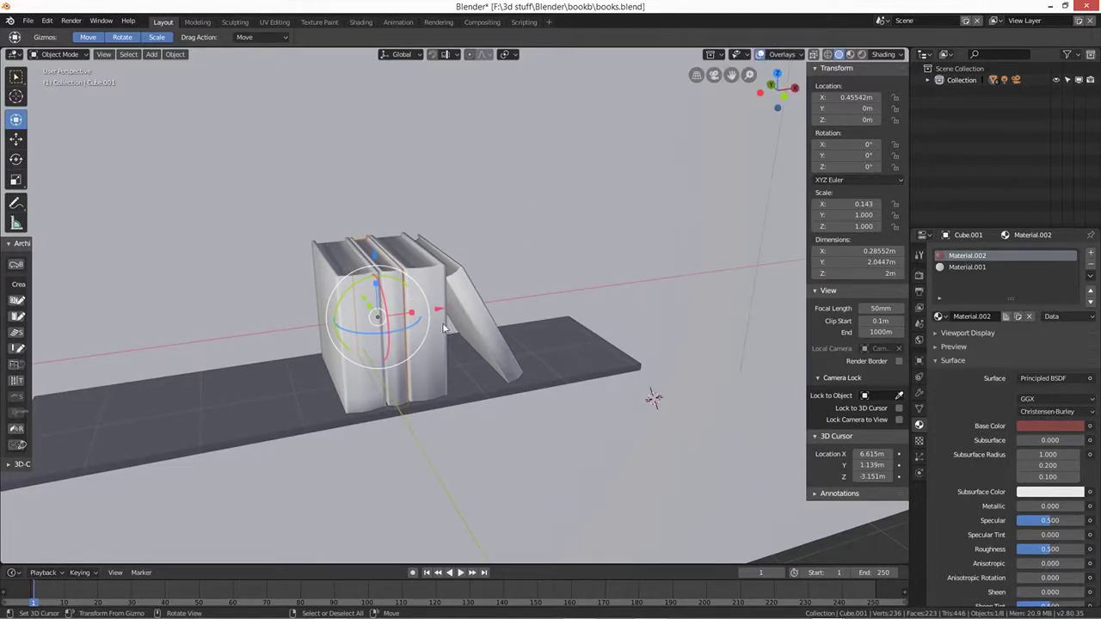
pyautogui.hotkey('ctrl', 'c')
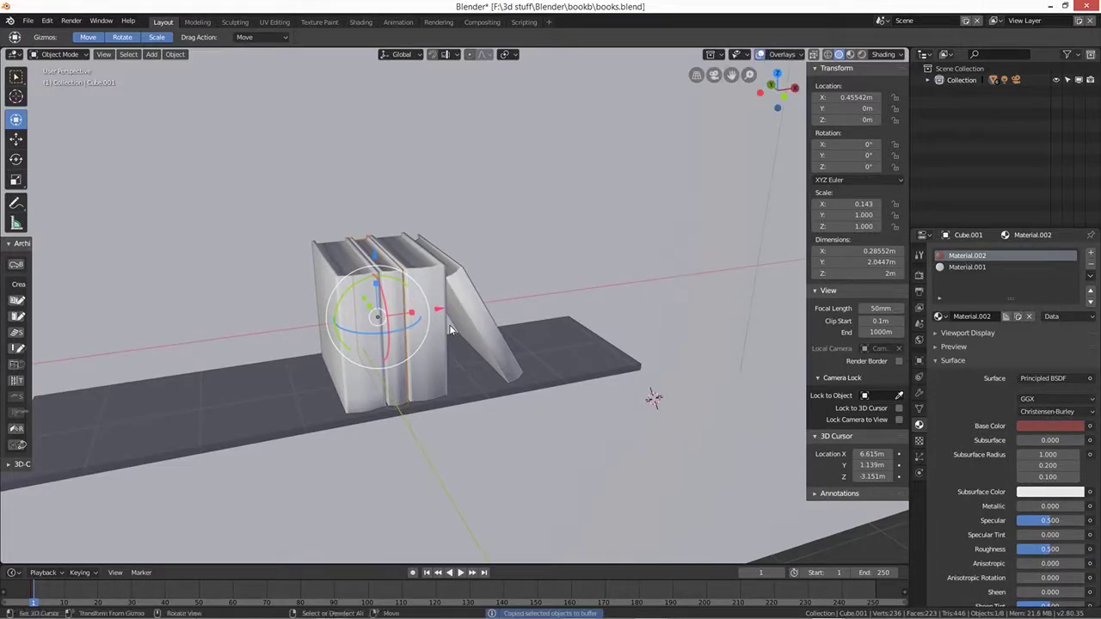
pyautogui.moveTo(931, 614)
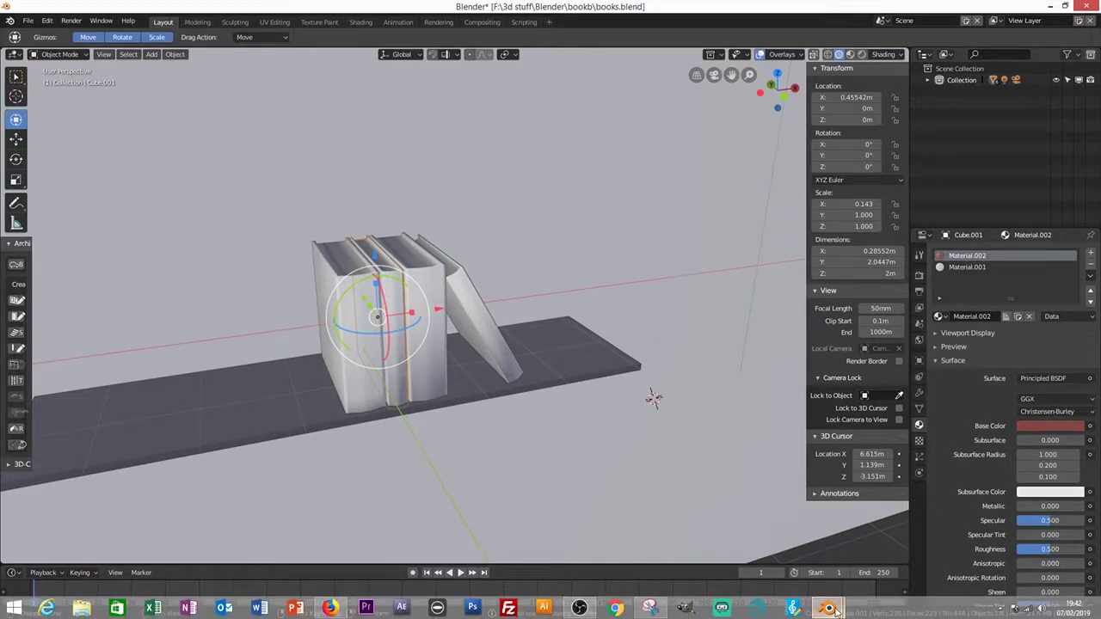
pyautogui.moveTo(833, 609)
pyautogui.click(766, 540)
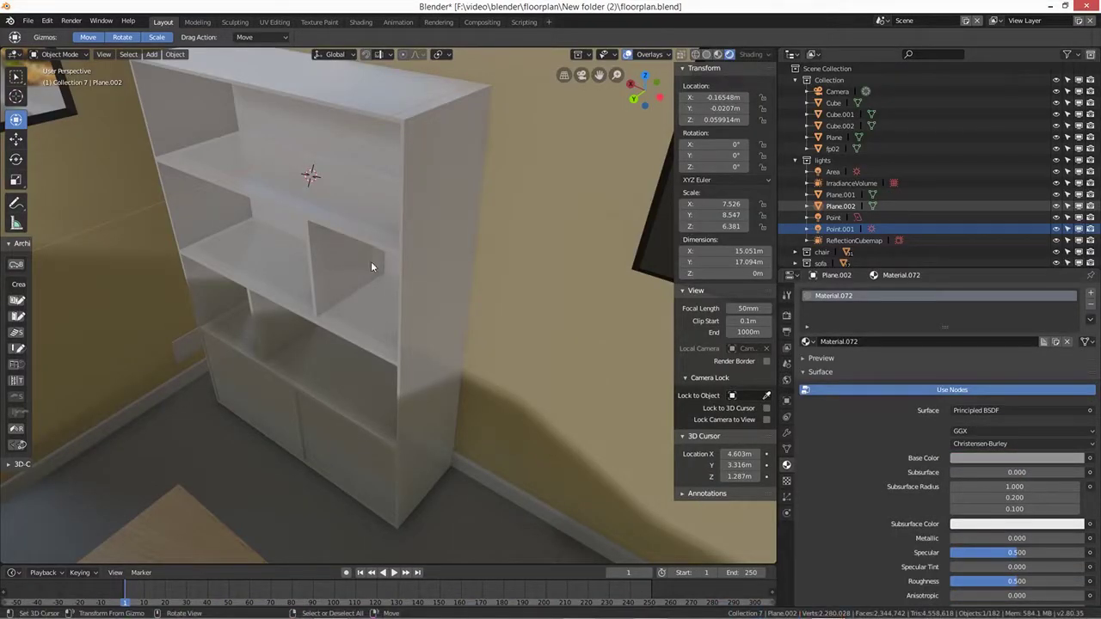
# Step: Paste the book as Plane.002 and move it to the living room's upper-left wall
pyautogui.hotkey('ctrl', 'v')
pyautogui.scroll(-10, 443, 381)
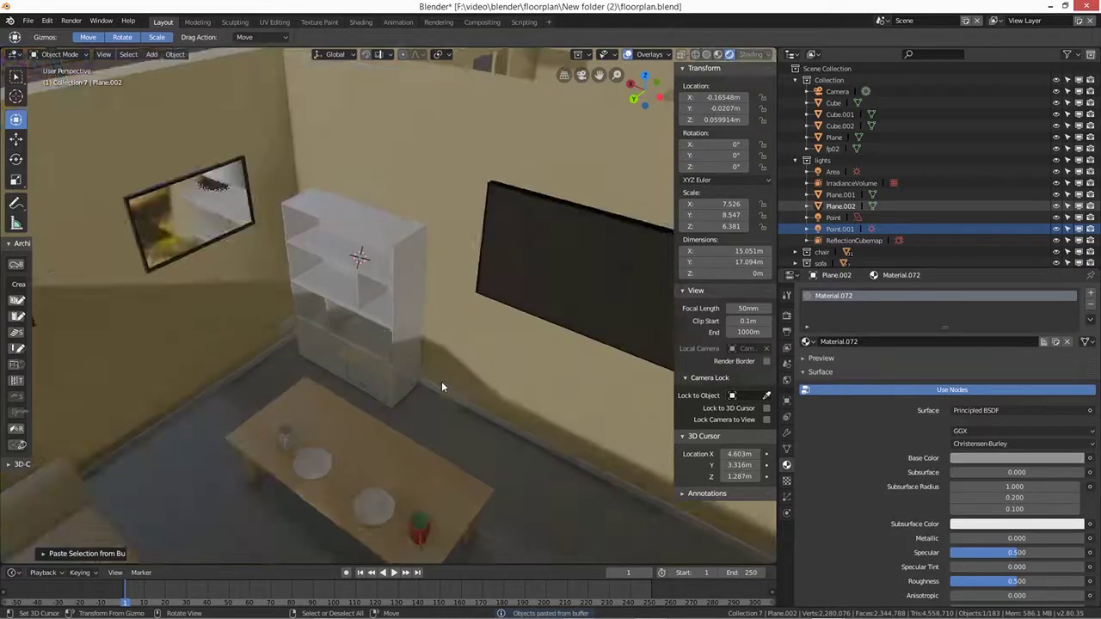
pyautogui.moveTo(467, 349); pyautogui.dragTo(459, 401, button='middle')
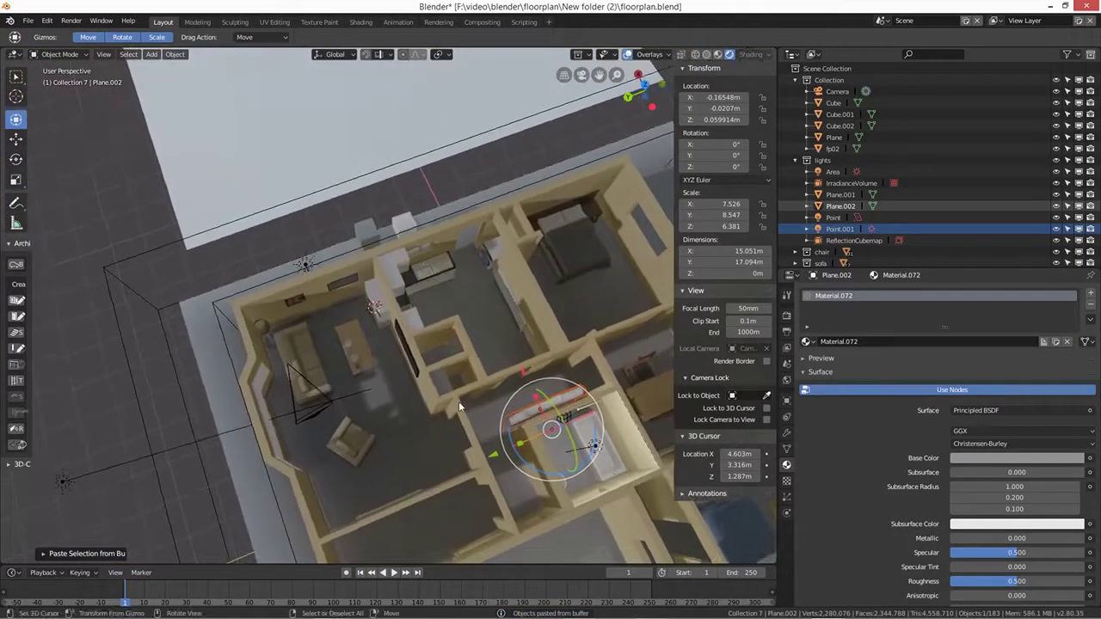
pyautogui.press('g')
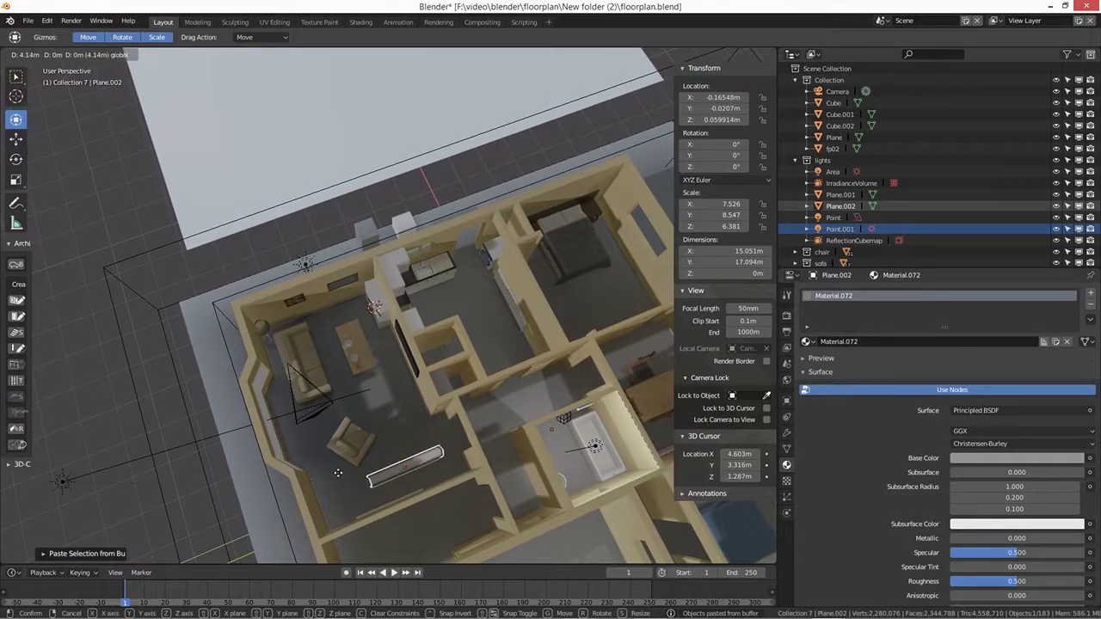
pyautogui.click(374, 412)
pyautogui.press('g')
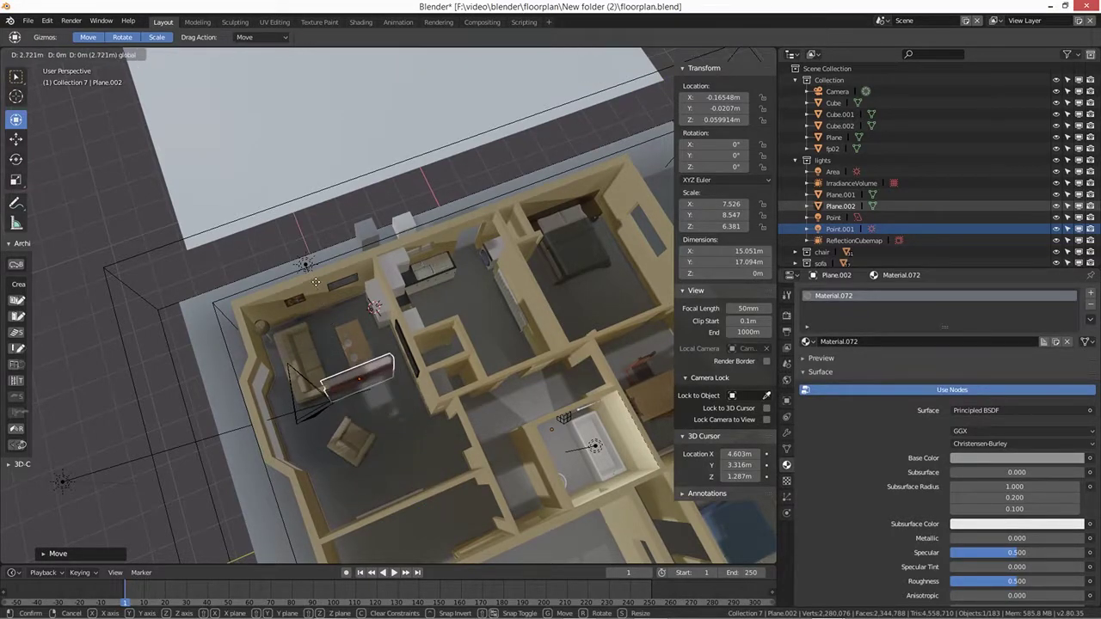
pyautogui.click(407, 416)
pyautogui.scroll(6, 395, 435)
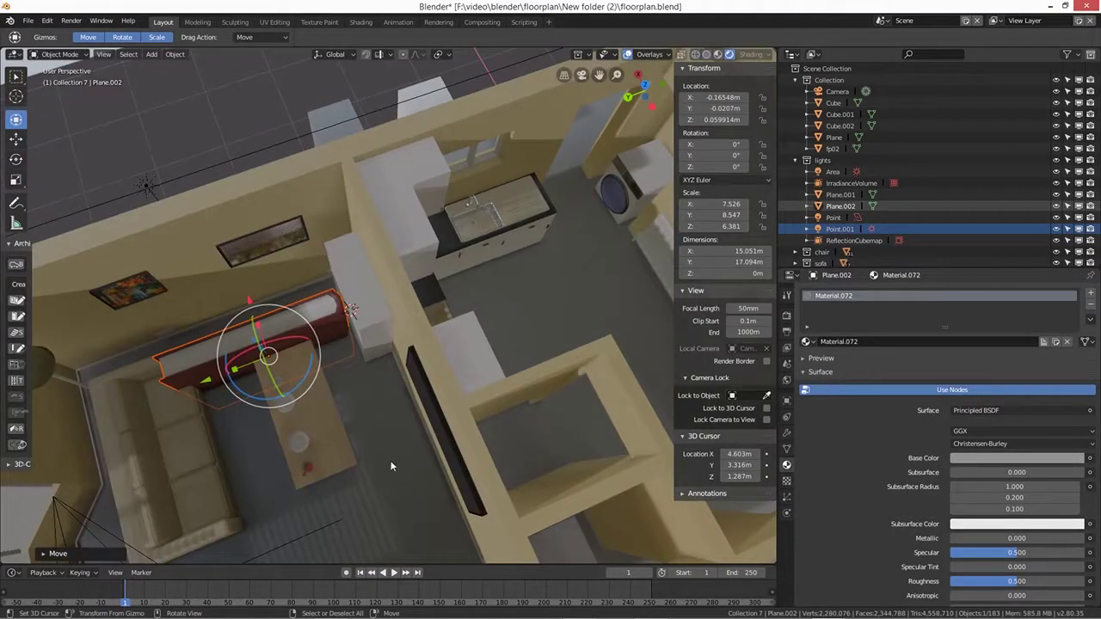
pyautogui.moveTo(388, 457); pyautogui.dragTo(454, 396, button='middle')
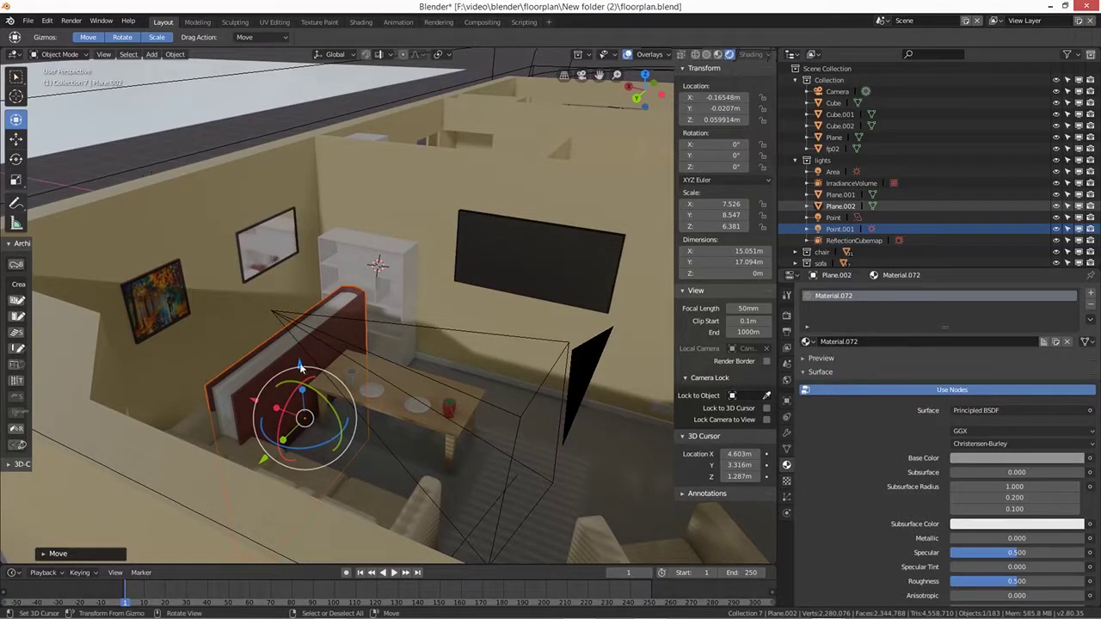
# Step: Raise the book, shrink it, and slide it along one axis toward the bookshelf
pyautogui.press('g')
pyautogui.click(288, 242)
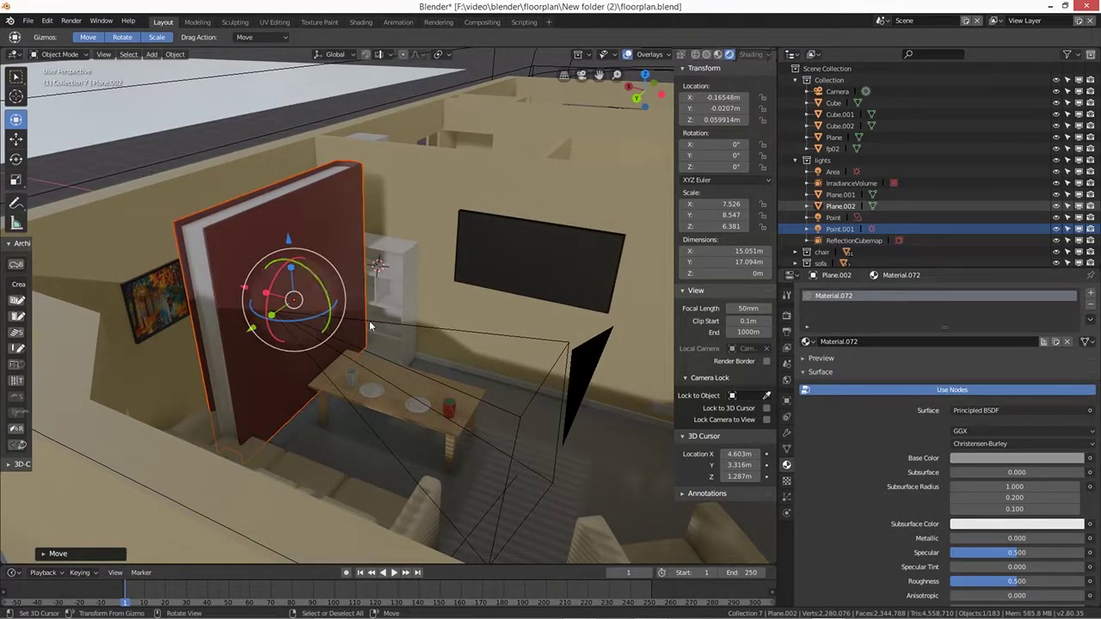
pyautogui.press('s')
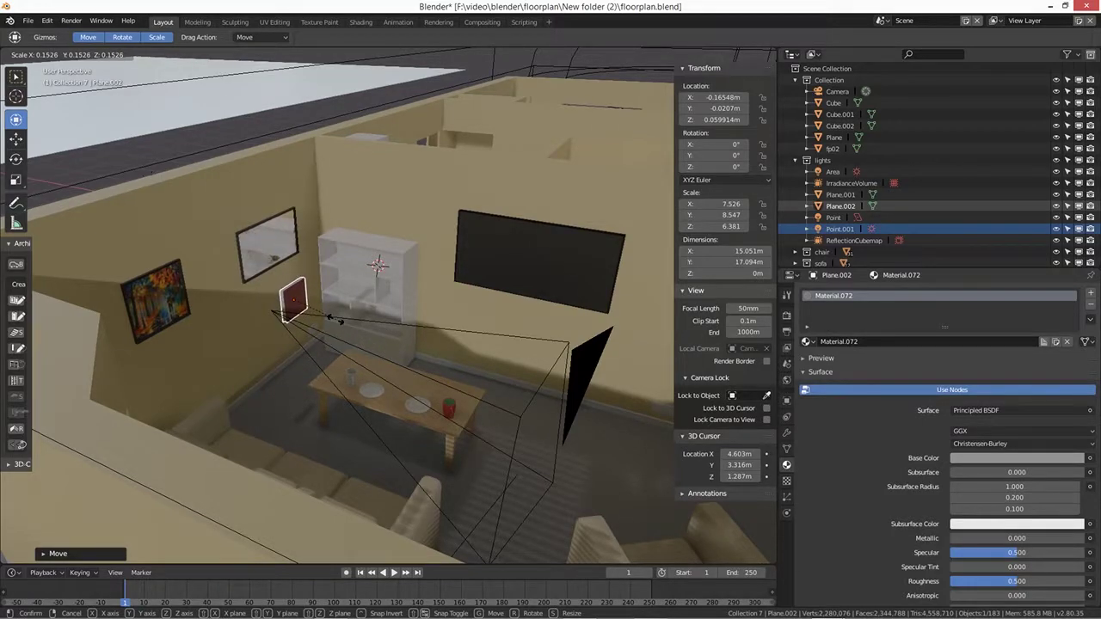
pyautogui.click(328, 358)
pyautogui.moveTo(249, 335); pyautogui.dragTo(327, 289)
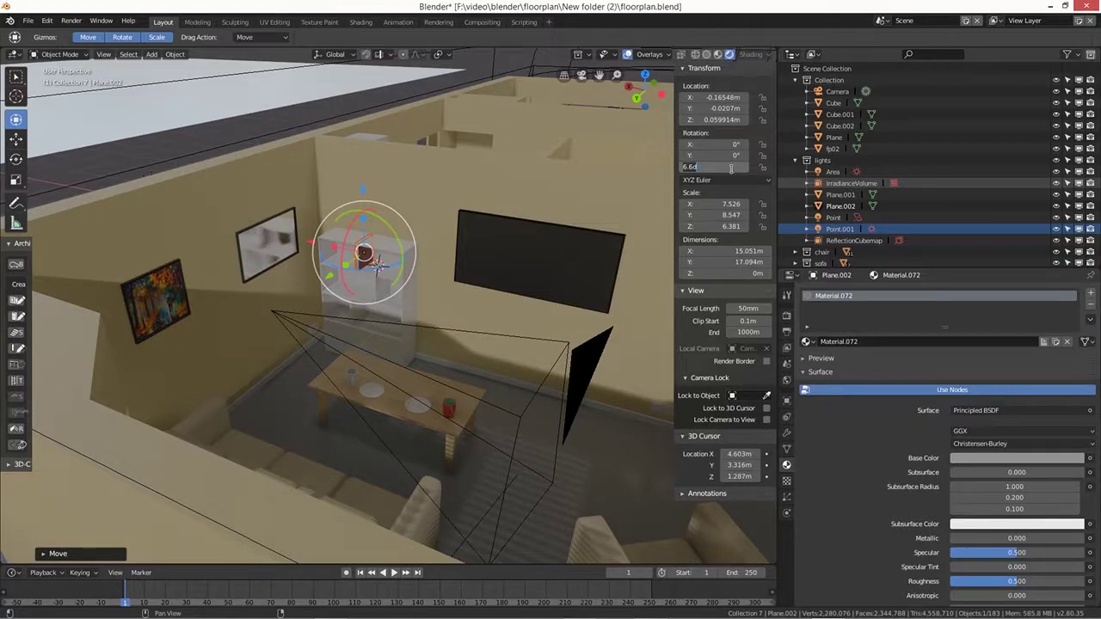
# Step: Set the book's Z rotation and shrink the red book further
pyautogui.press('Return')
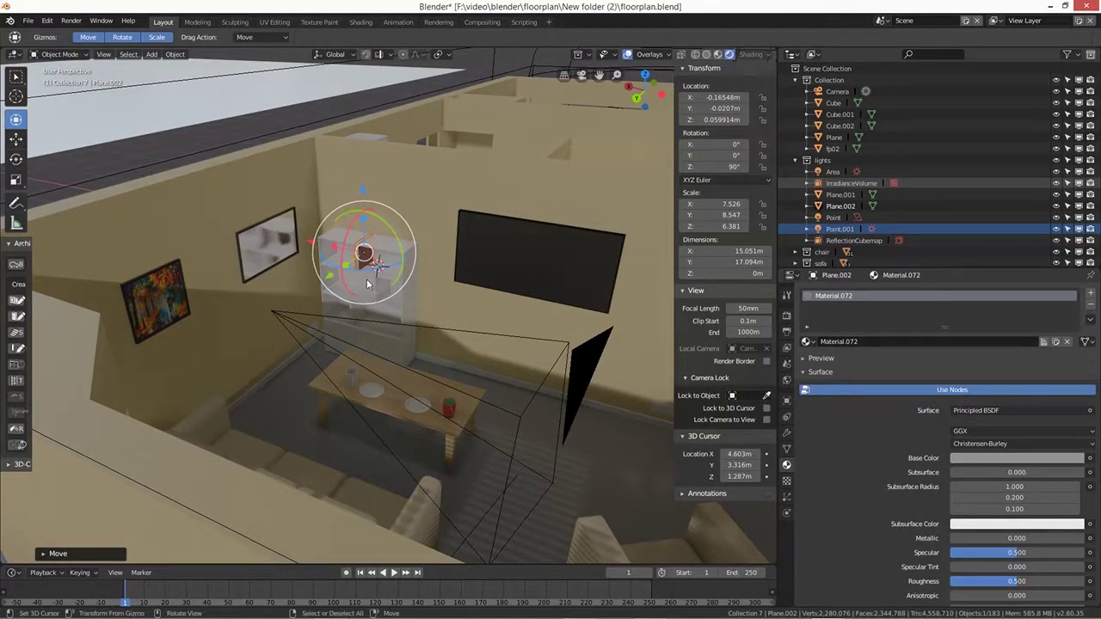
pyautogui.moveTo(367, 273); pyautogui.dragTo(361, 233)
pyautogui.scroll(5, 347, 297)
pyautogui.moveTo(346, 295); pyautogui.dragTo(441, 290, button='middle')
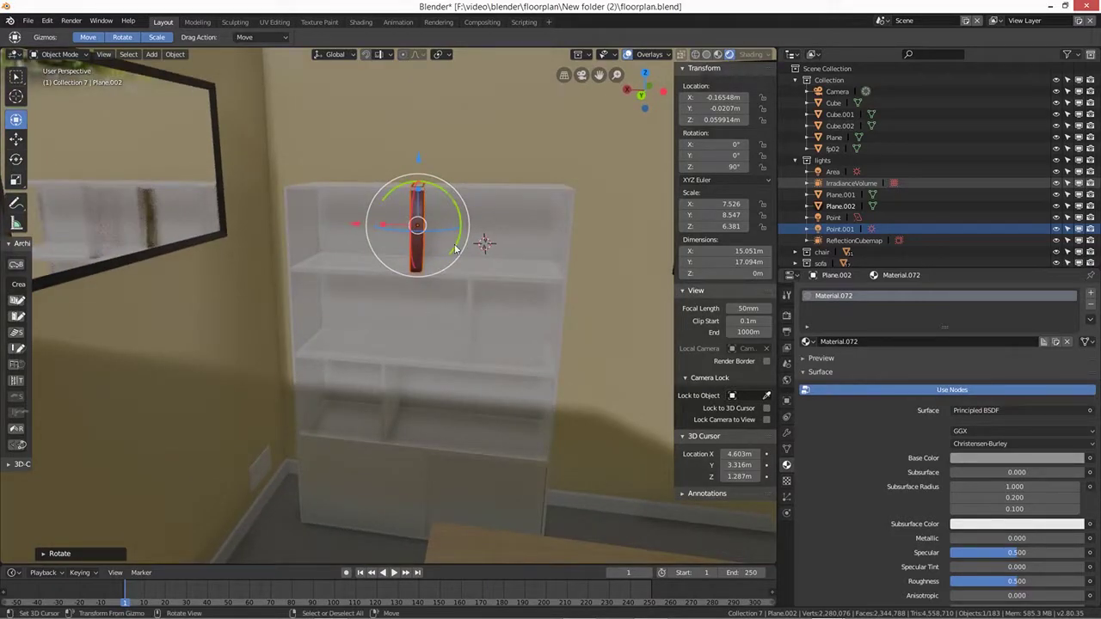
pyautogui.moveTo(486, 339); pyautogui.dragTo(446, 347, button='middle')
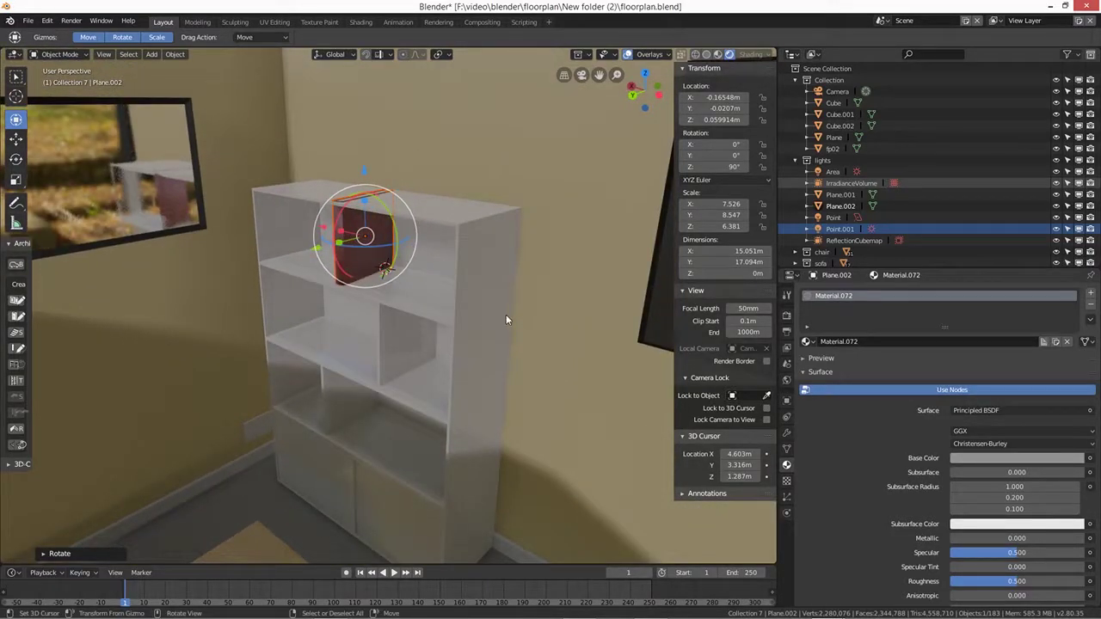
pyautogui.press('s')
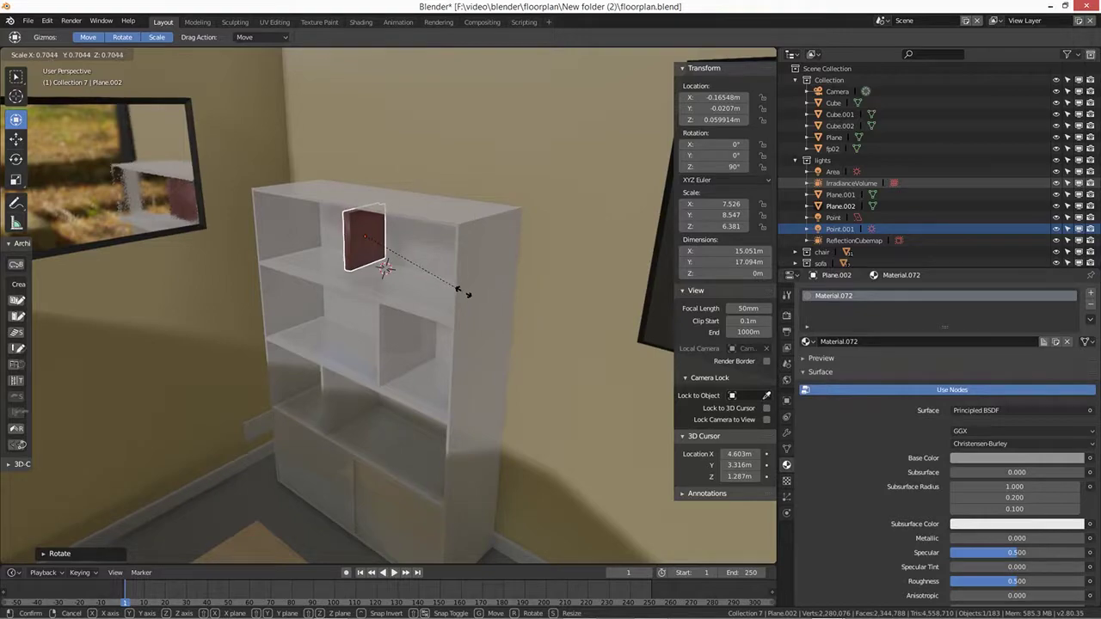
pyautogui.click(464, 296)
# Step: Stand the book upright at the top shelf's left end, fine-tuning its position and rotation
pyautogui.moveTo(362, 171); pyautogui.dragTo(362, 180)
pyautogui.moveTo(440, 327); pyautogui.dragTo(369, 258, button='middle')
pyautogui.moveTo(339, 240); pyautogui.dragTo(249, 241)
pyautogui.moveTo(321, 256); pyautogui.dragTo(315, 249)
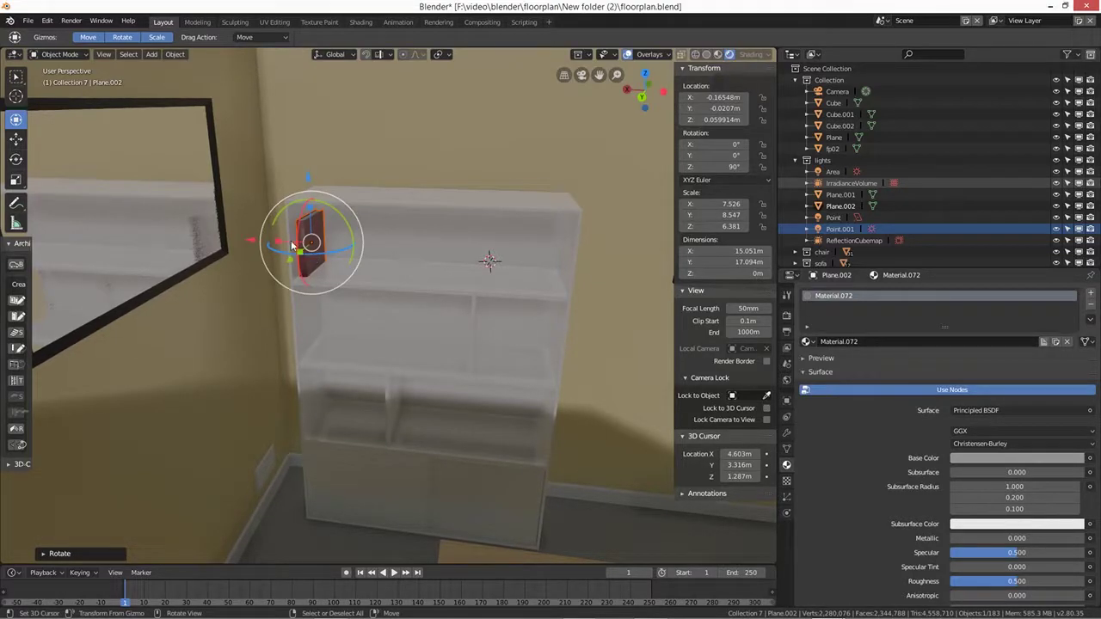
pyautogui.moveTo(249, 242); pyautogui.dragTo(246, 239)
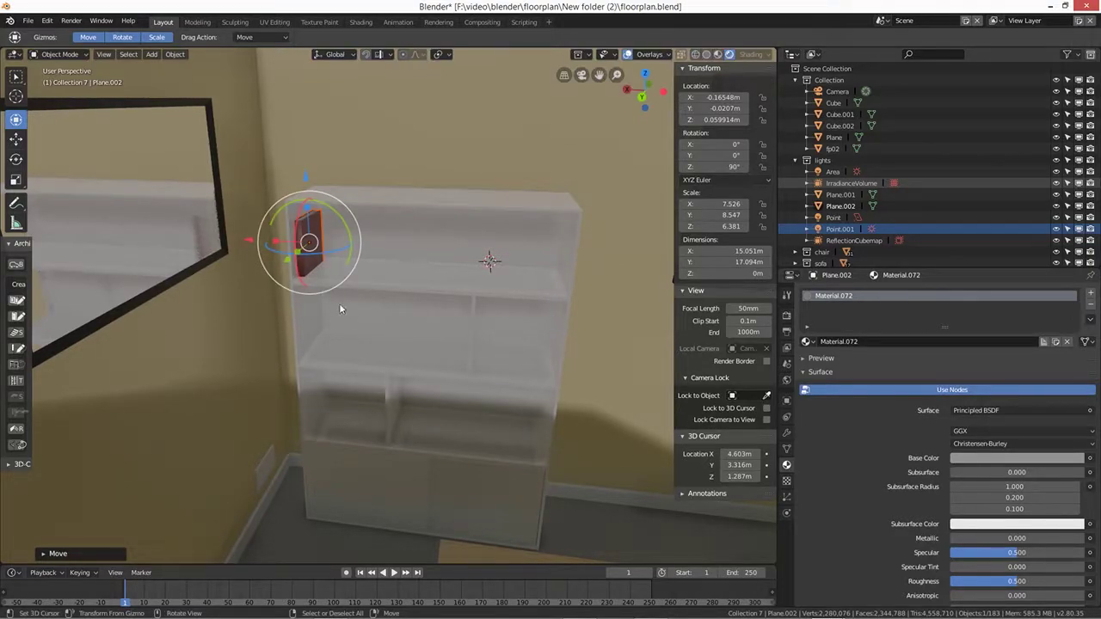
pyautogui.scroll(3, 340, 303)
pyautogui.moveTo(347, 306); pyautogui.dragTo(411, 367, button='middle')
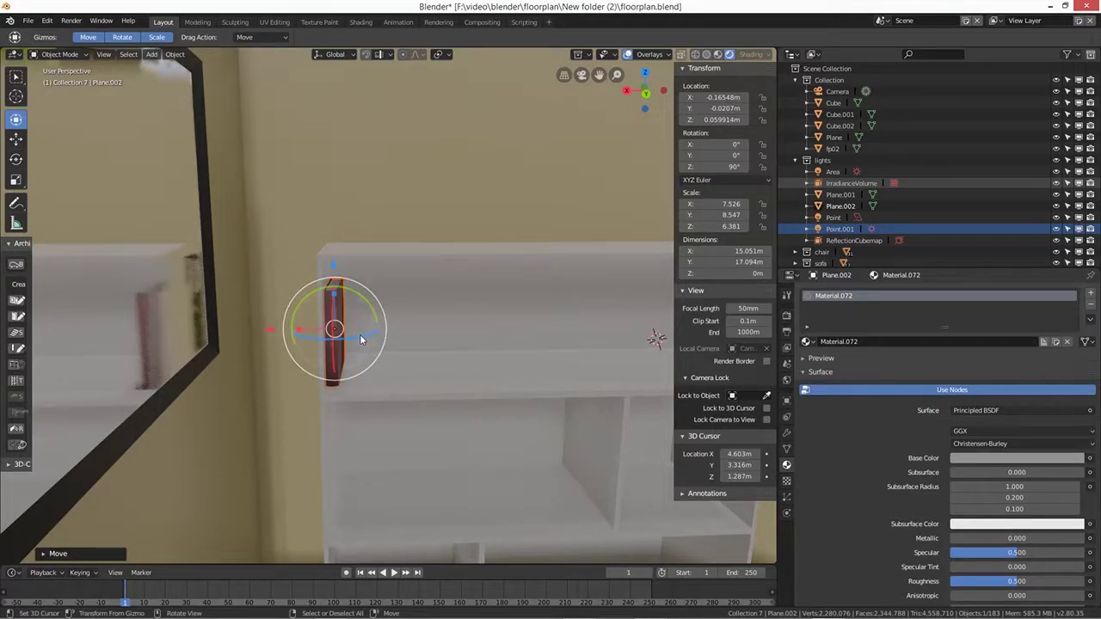
pyautogui.moveTo(361, 340); pyautogui.dragTo(359, 335)
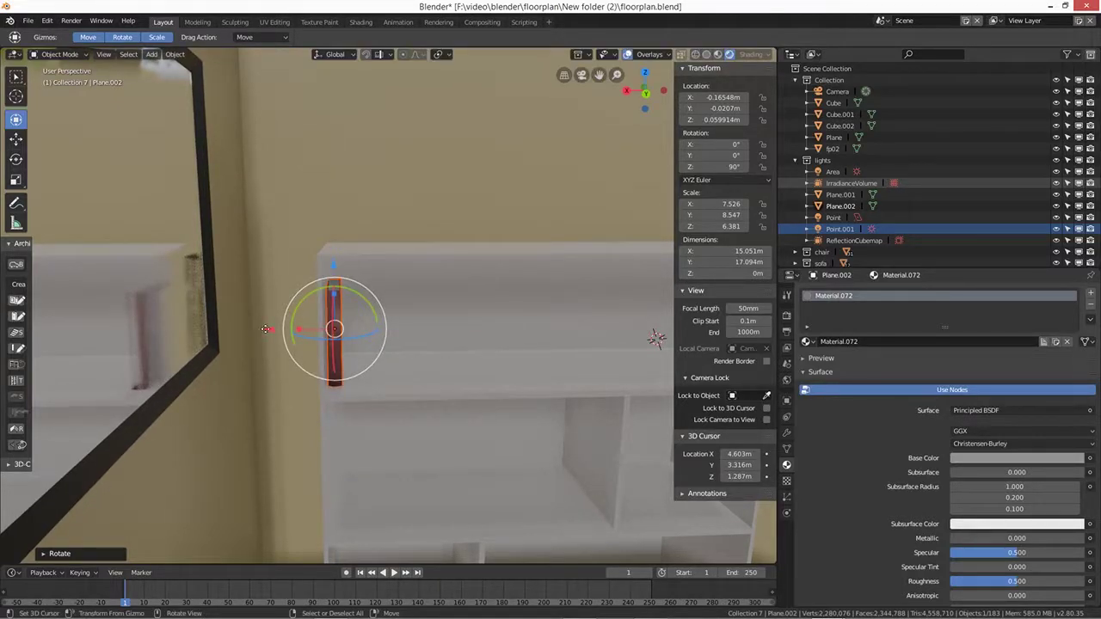
pyautogui.moveTo(265, 329); pyautogui.dragTo(264, 328)
pyautogui.moveTo(351, 389); pyautogui.dragTo(318, 392, button='middle')
# Step: Duplicate the red book along X, resize the copy and seat it on the shelf
pyautogui.press('shift')
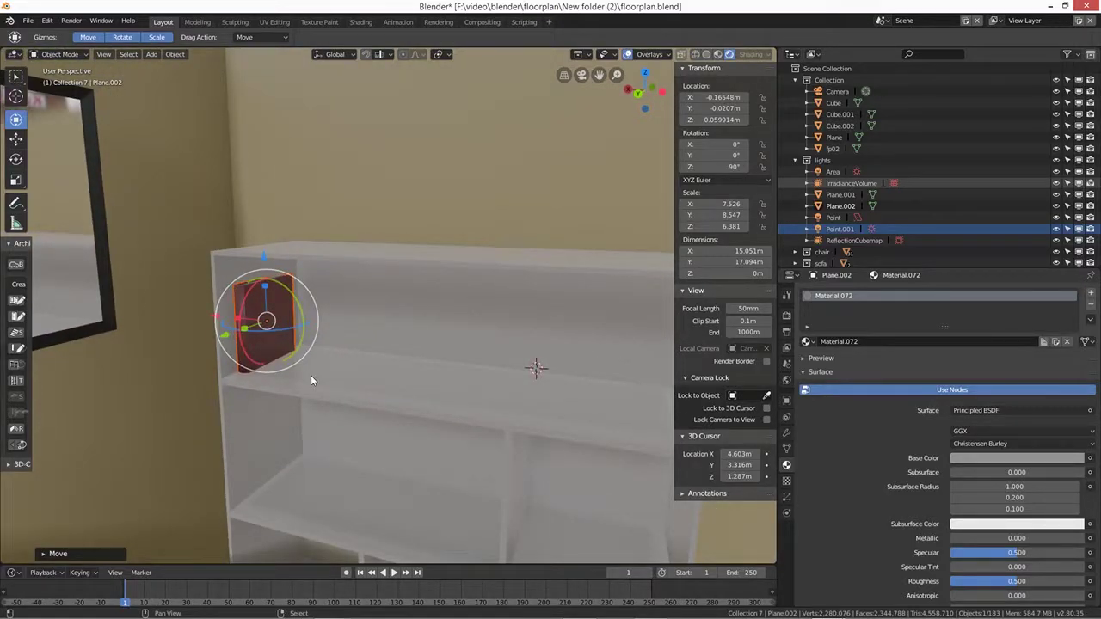
pyautogui.hotkey('shift', 'd')
pyautogui.press('x')
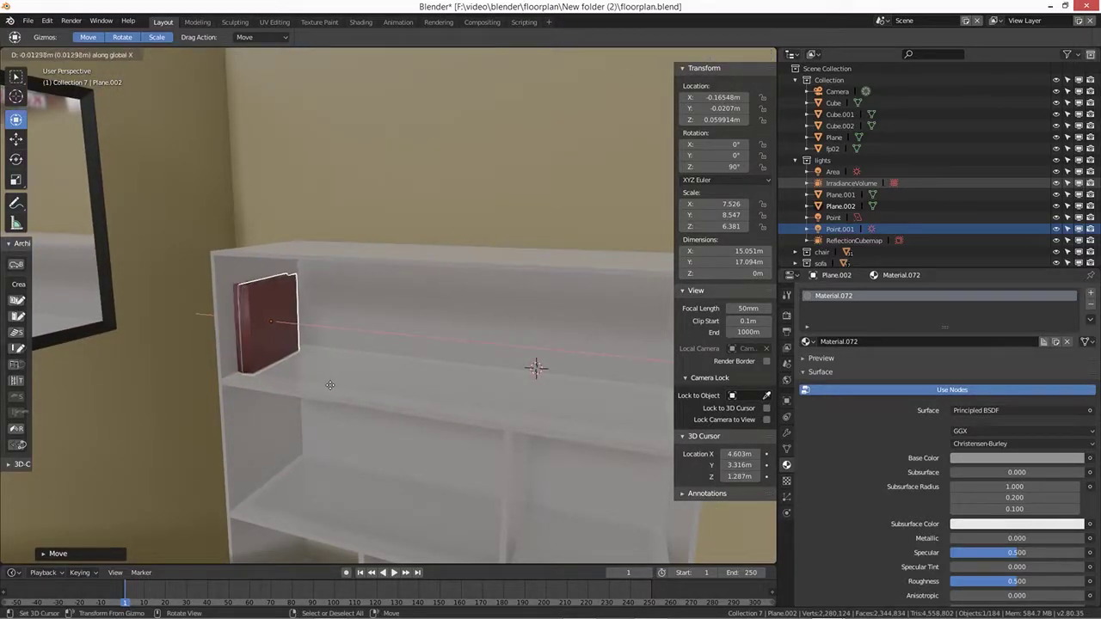
pyautogui.click(334, 394)
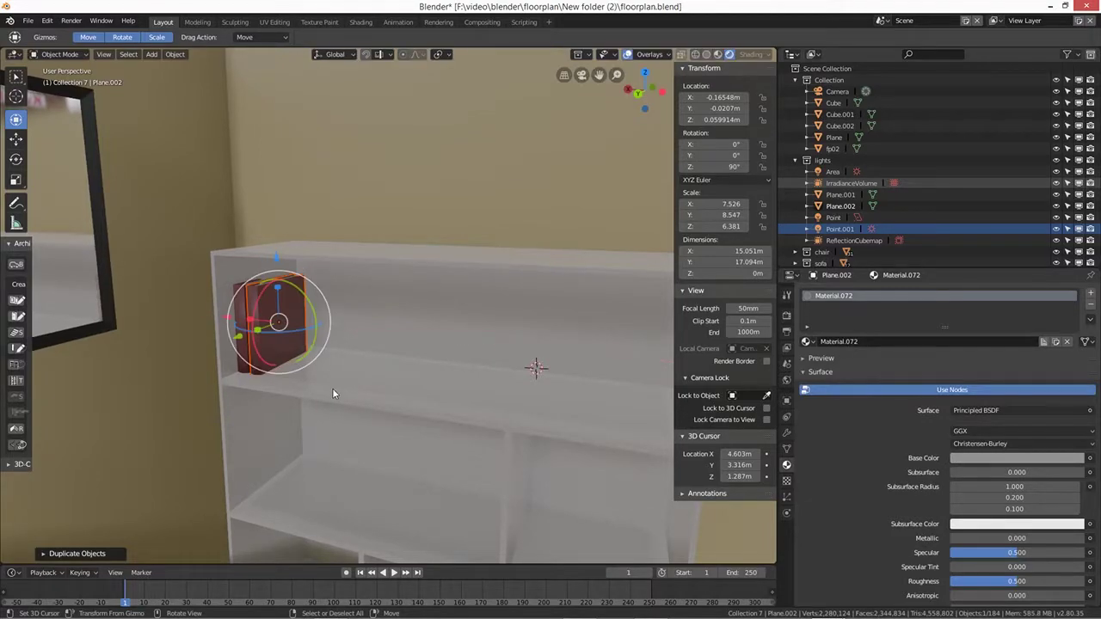
pyautogui.press('s')
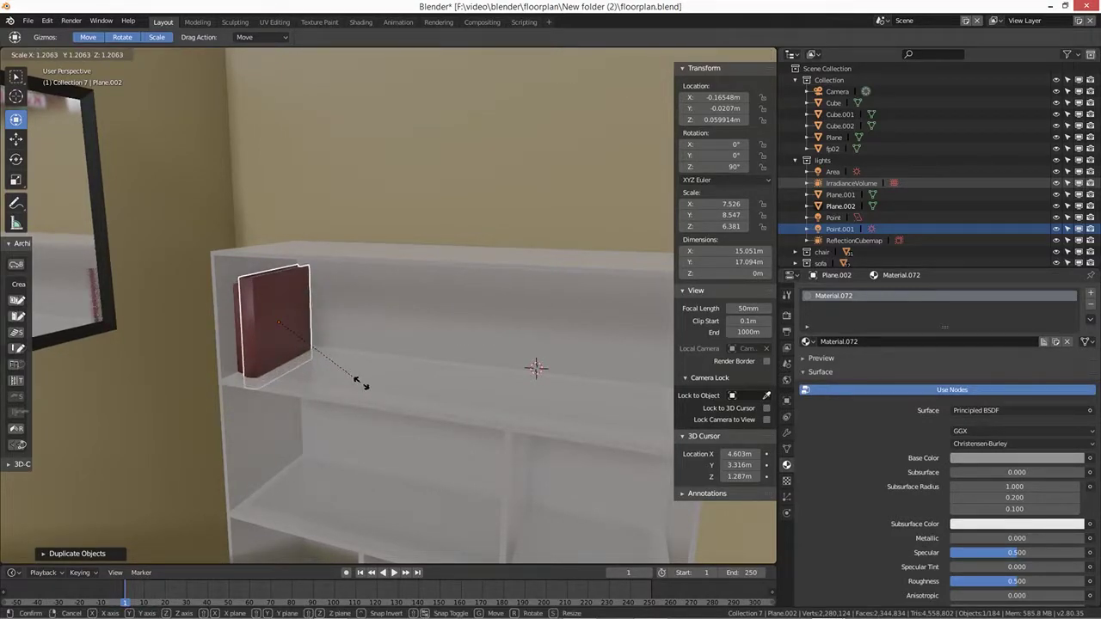
pyautogui.click(350, 388)
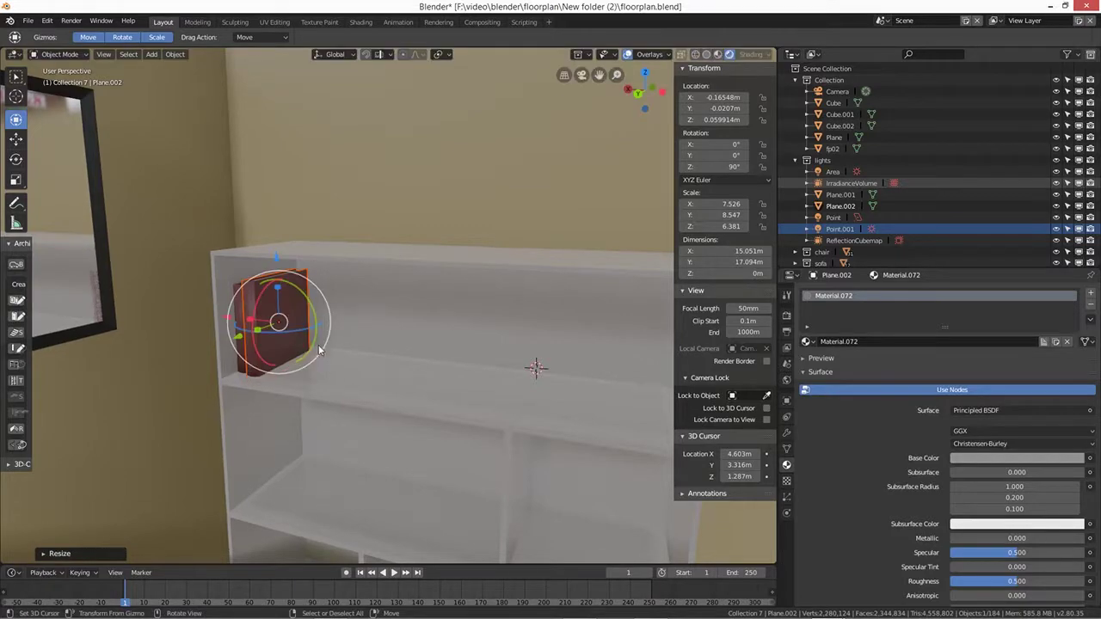
pyautogui.moveTo(276, 256); pyautogui.dragTo(278, 247)
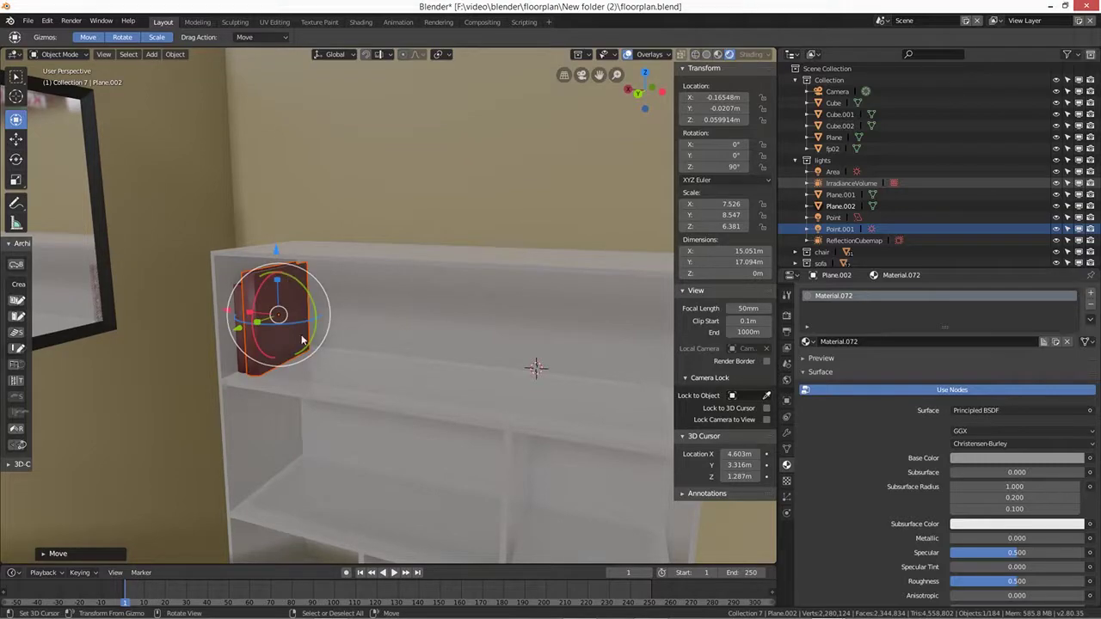
# Step: Add another slightly smaller copy beside the others and adjust its height
pyautogui.moveTo(339, 374); pyautogui.dragTo(380, 373, button='middle')
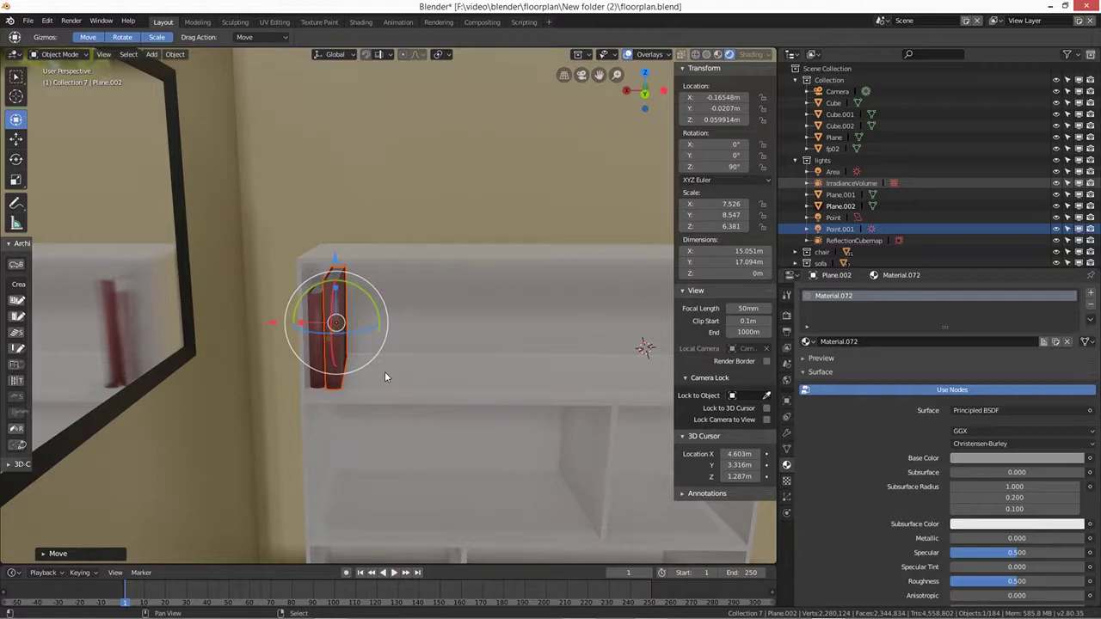
pyautogui.hotkey('shift', 'd')
pyautogui.press('x')
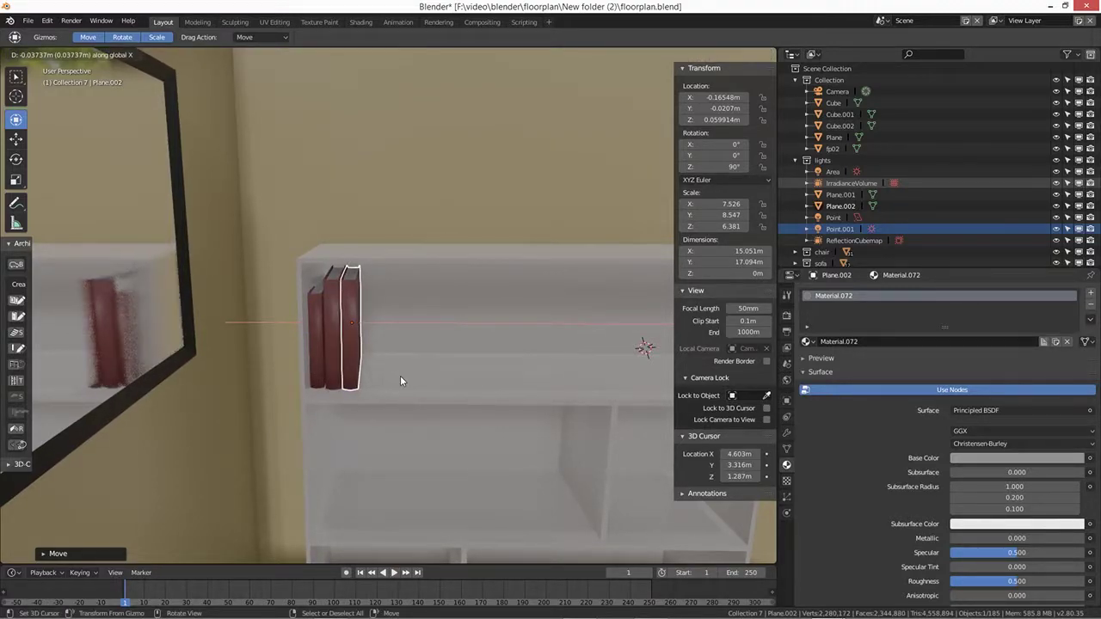
pyautogui.click(402, 377)
pyautogui.moveTo(438, 385); pyautogui.dragTo(412, 379, button='middle')
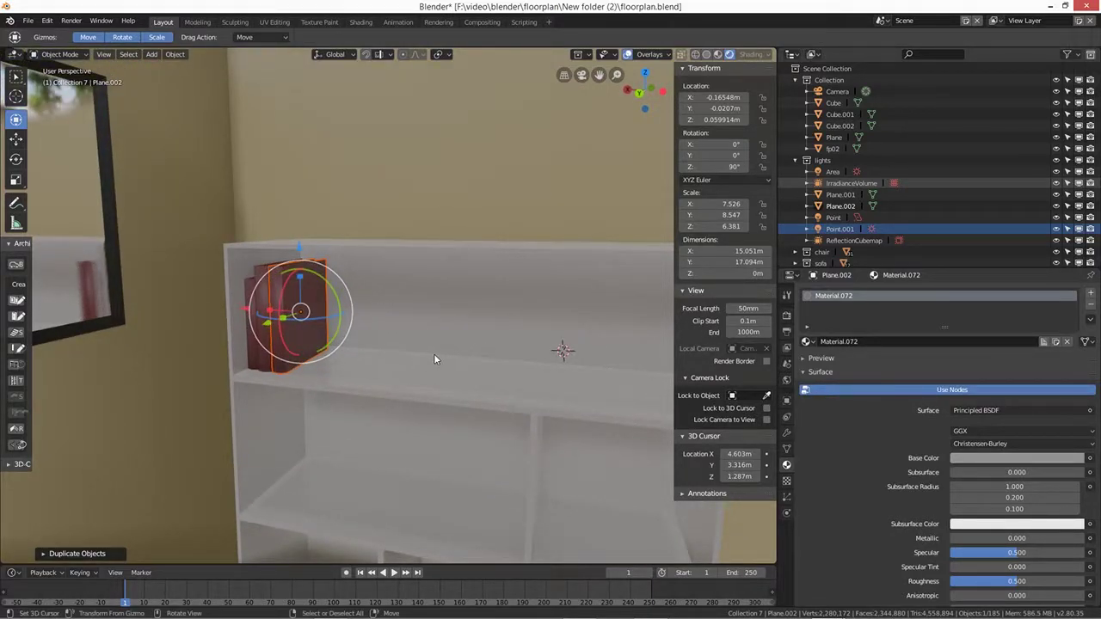
pyautogui.press('s')
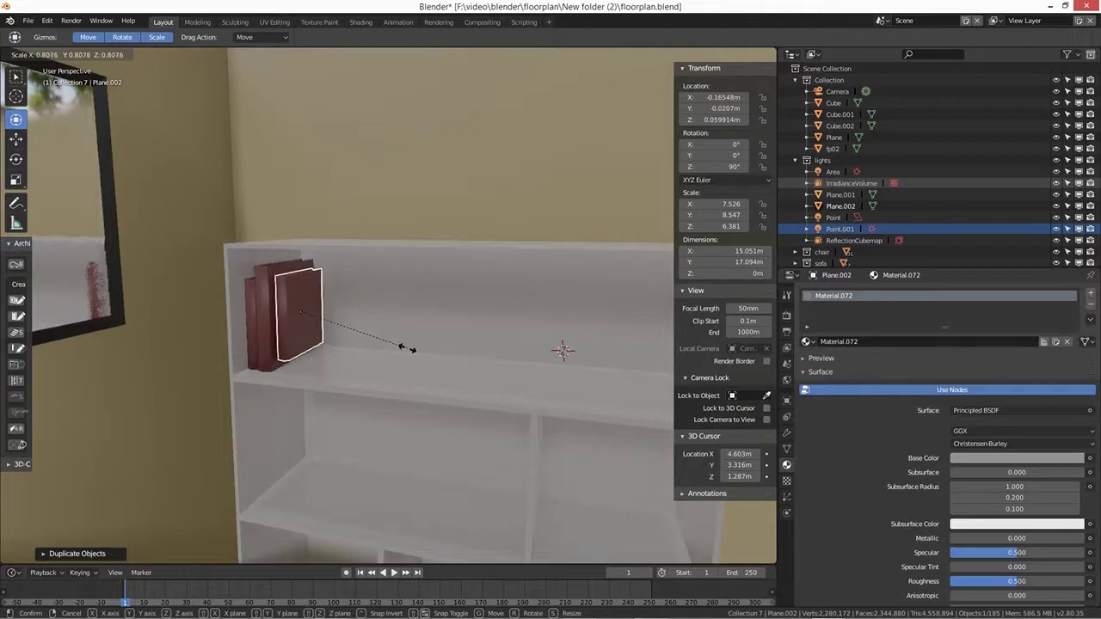
pyautogui.click(407, 348)
pyautogui.moveTo(297, 254); pyautogui.dragTo(297, 257)
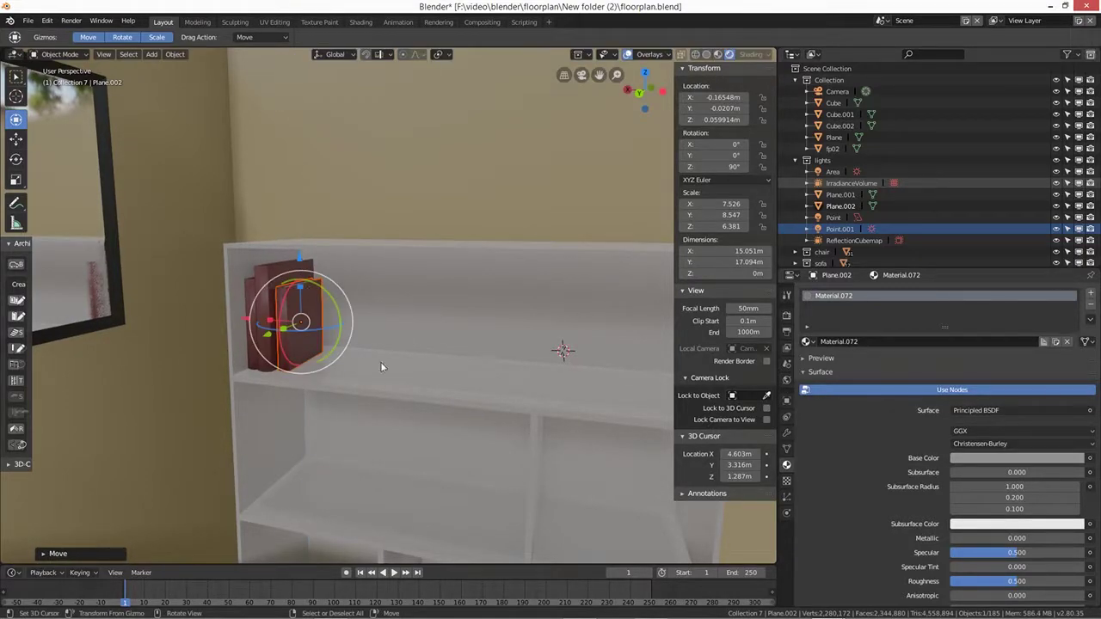
# Step: Duplicate the book once more and place the copy further along X
pyautogui.moveTo(389, 361); pyautogui.dragTo(402, 367, button='middle')
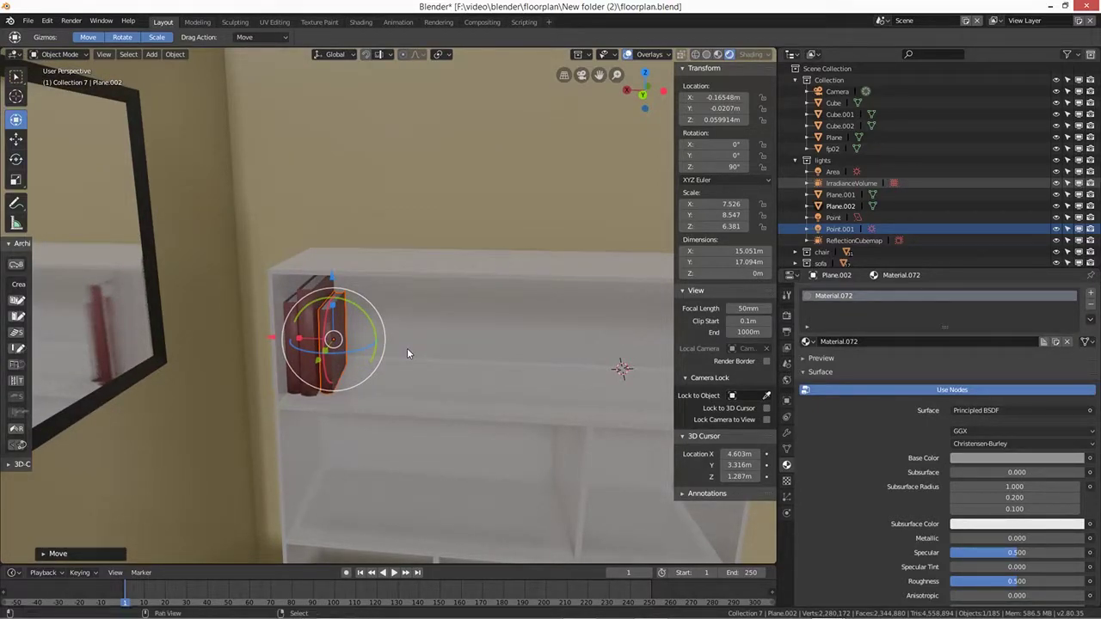
pyautogui.hotkey('shift', 'd')
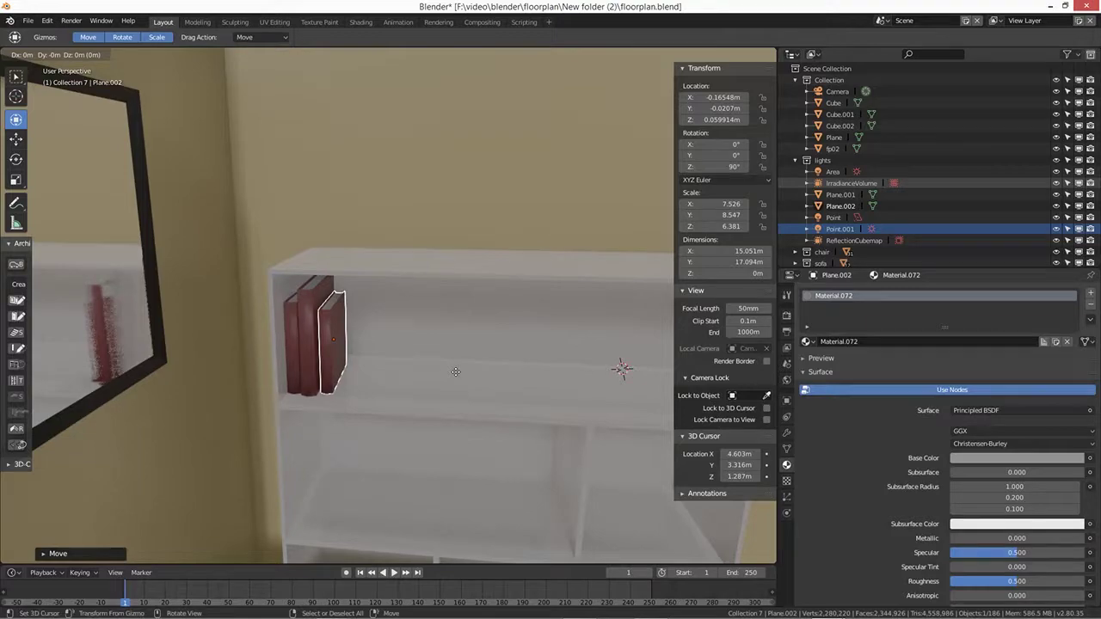
pyautogui.press('x')
pyautogui.click(665, 381)
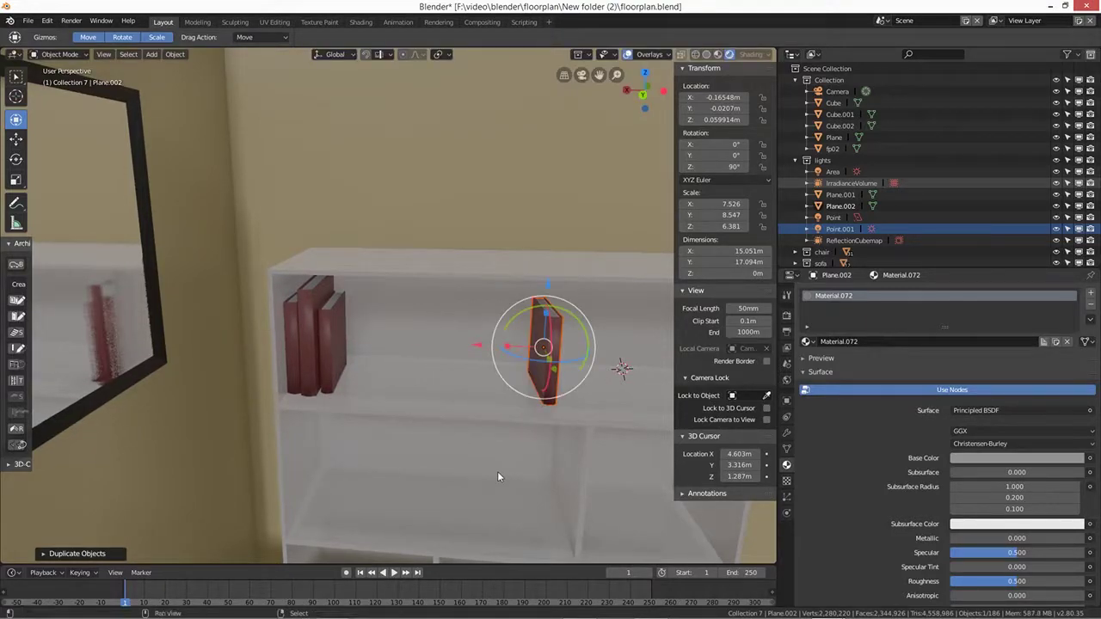
# Step: Slide the copy right along the shelf and tip it onto its side
pyautogui.moveTo(497, 471); pyautogui.dragTo(336, 458, button='middle')
pyautogui.moveTo(255, 329); pyautogui.dragTo(313, 333)
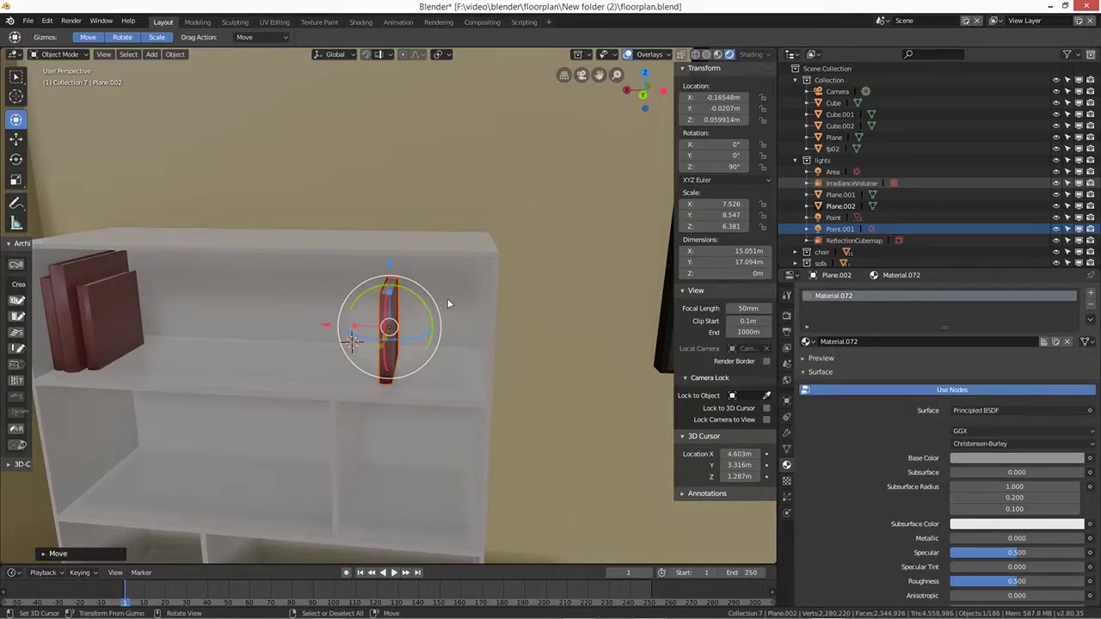
pyautogui.moveTo(414, 297); pyautogui.dragTo(448, 378)
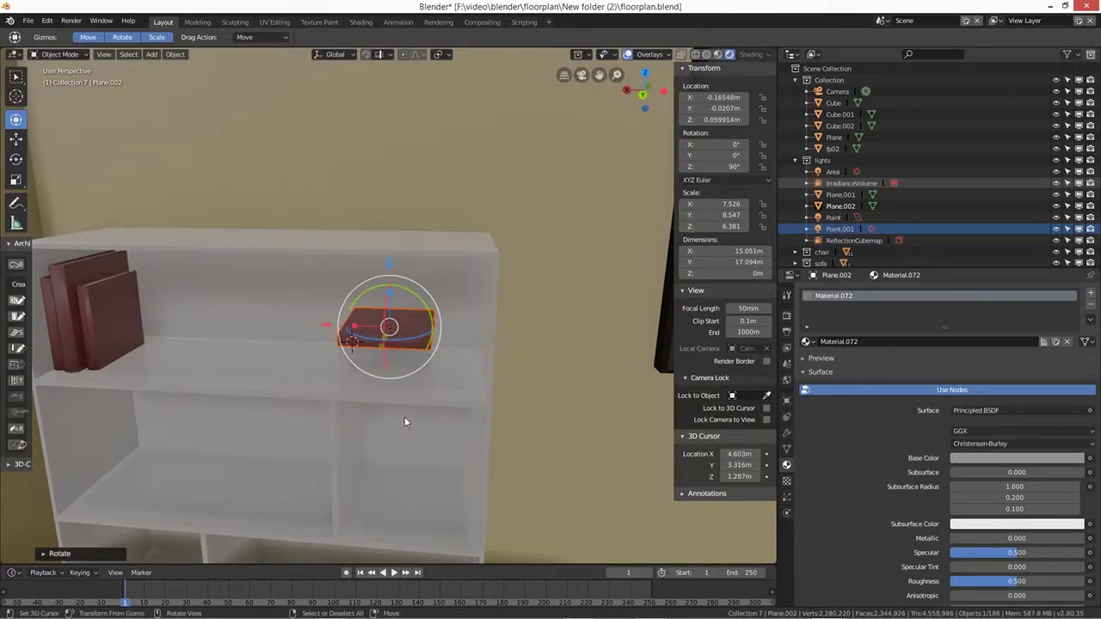
pyautogui.moveTo(405, 416); pyautogui.dragTo(423, 263, button='middle')
# Step: Lower the flat book onto the shelf and slide it along X into place
pyautogui.press('g')
pyautogui.press('z')
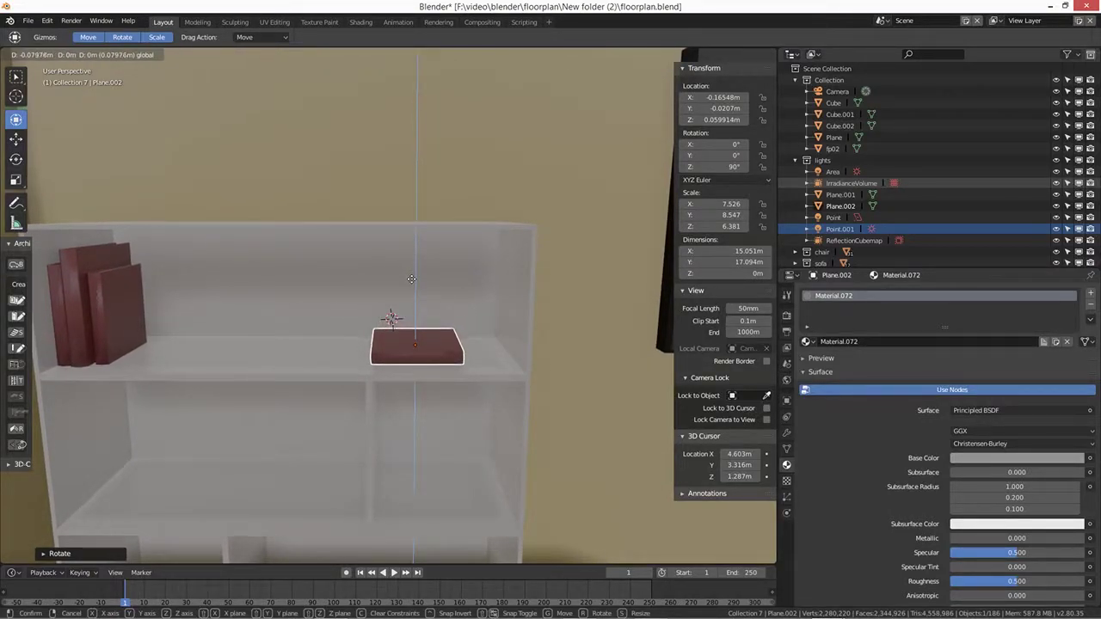
pyautogui.click(414, 278)
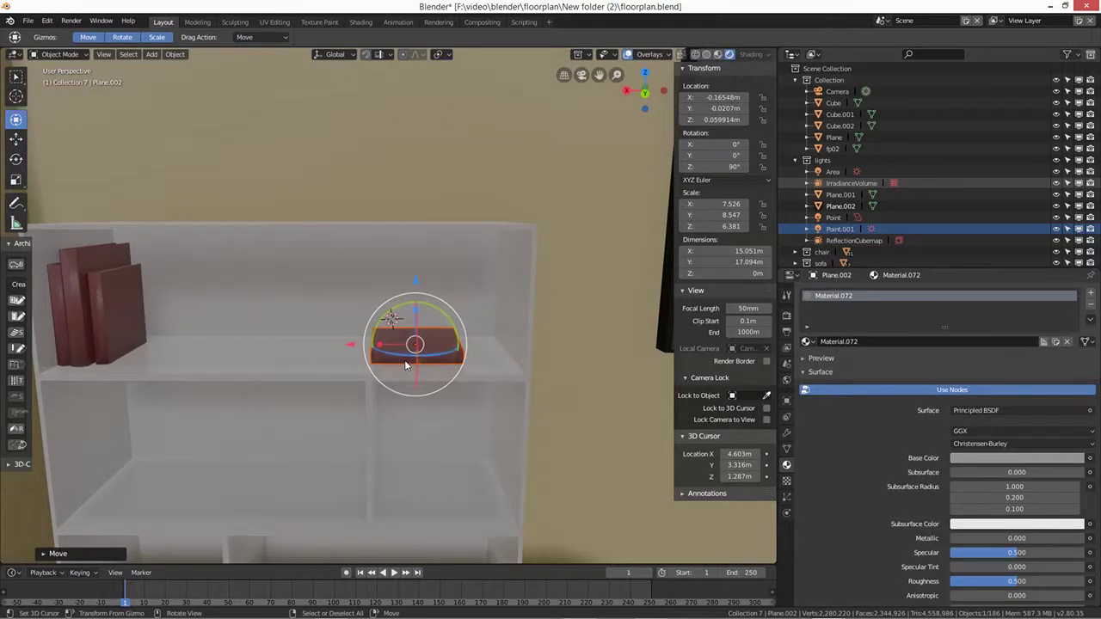
pyautogui.moveTo(414, 277); pyautogui.dragTo(340, 374, button='middle')
pyautogui.press('g')
pyautogui.press('x')
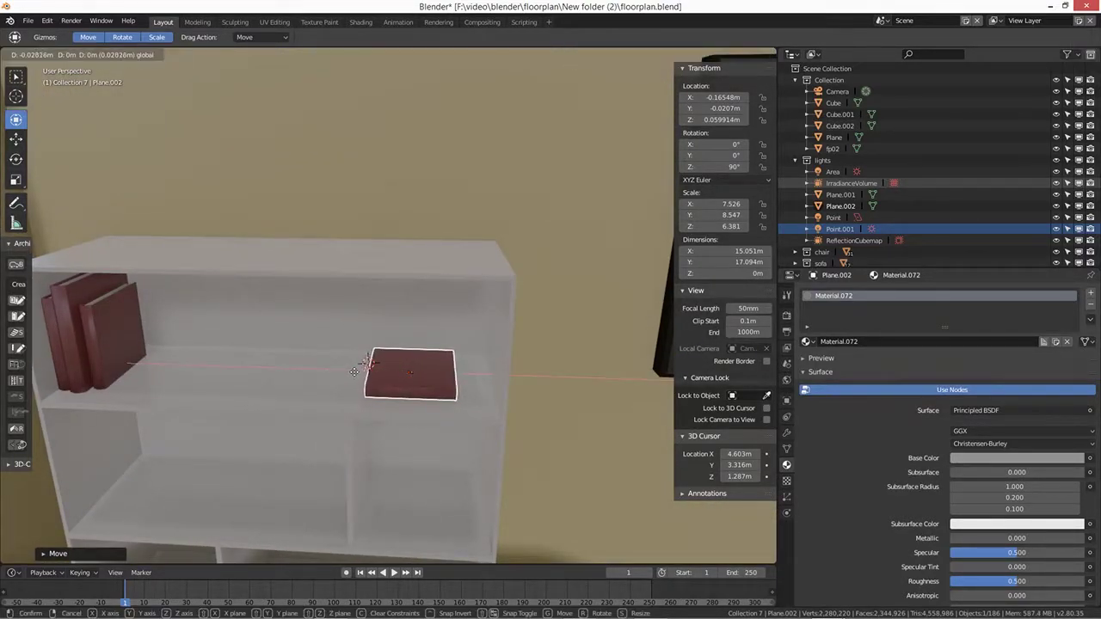
pyautogui.click(378, 373)
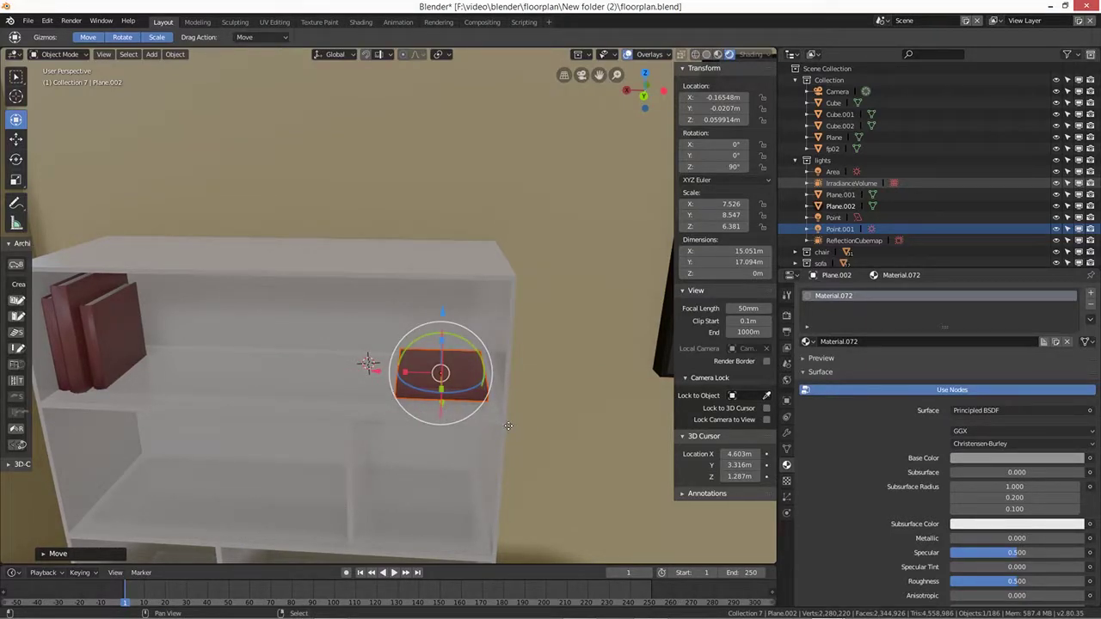
# Step: Raise the flat book slightly, then duplicate it and turn the copy about Z
pyautogui.press('g')
pyautogui.press('z')
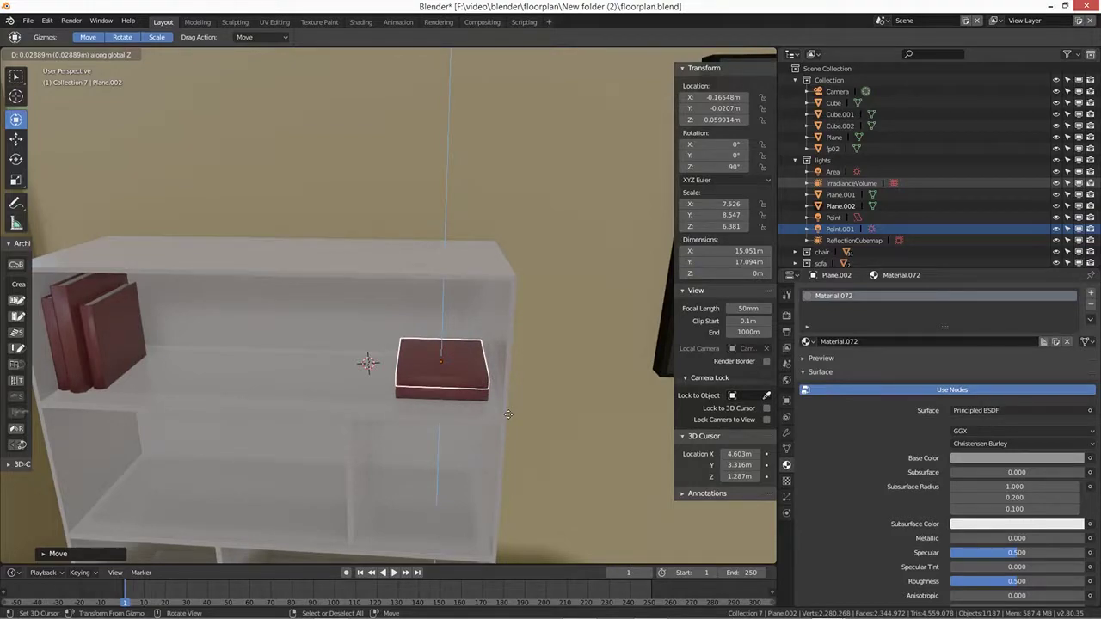
pyautogui.click(508, 415)
pyautogui.hotkey('shift', 'd')
pyautogui.press('r')
pyautogui.press('z')
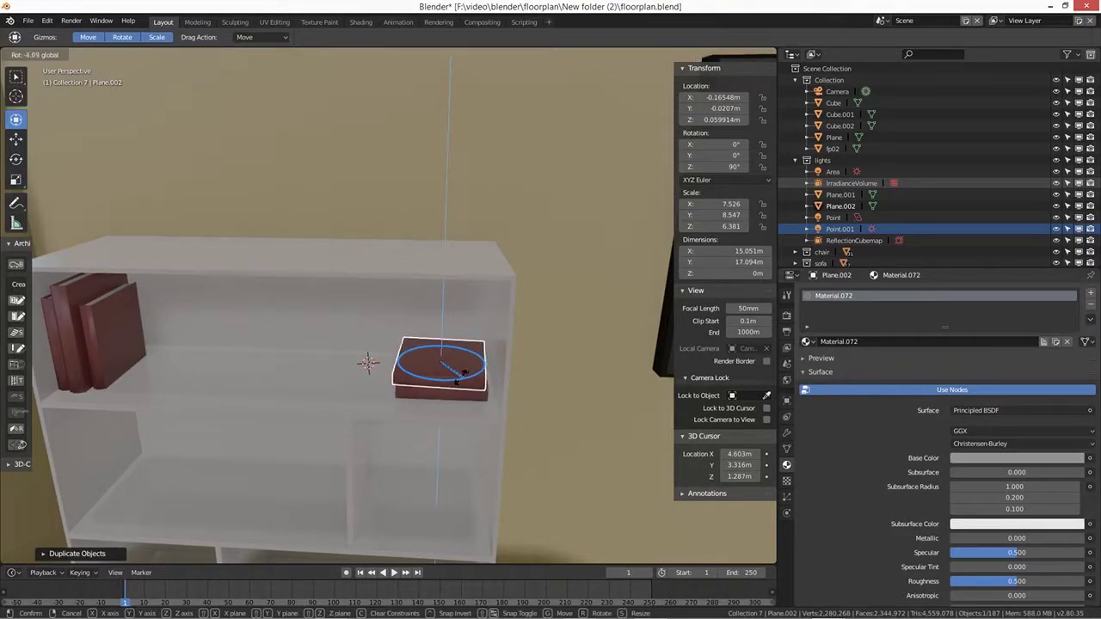
pyautogui.click(474, 400)
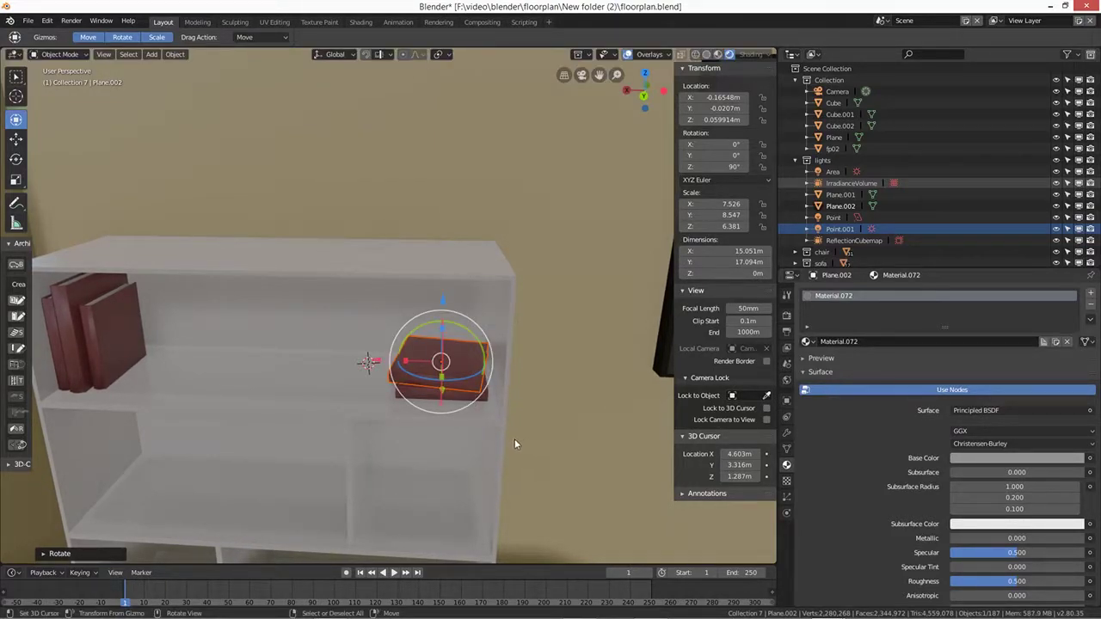
pyautogui.moveTo(514, 444); pyautogui.dragTo(499, 412, button='middle')
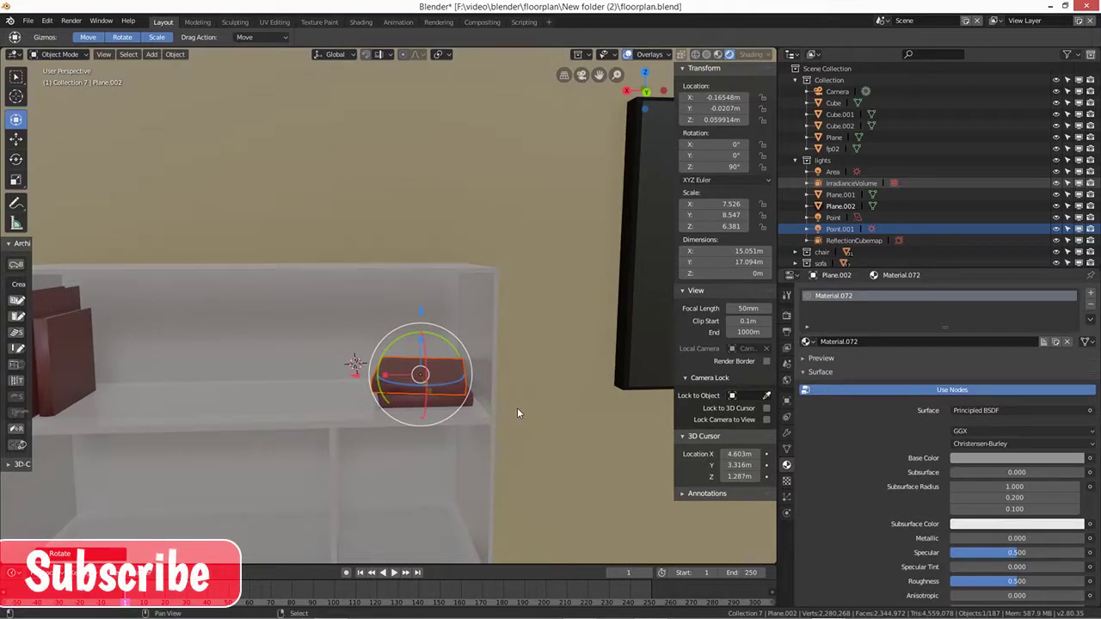
# Step: Lift the copy onto the first flat book and twist it slightly about Z
pyautogui.press('g')
pyautogui.press('z')
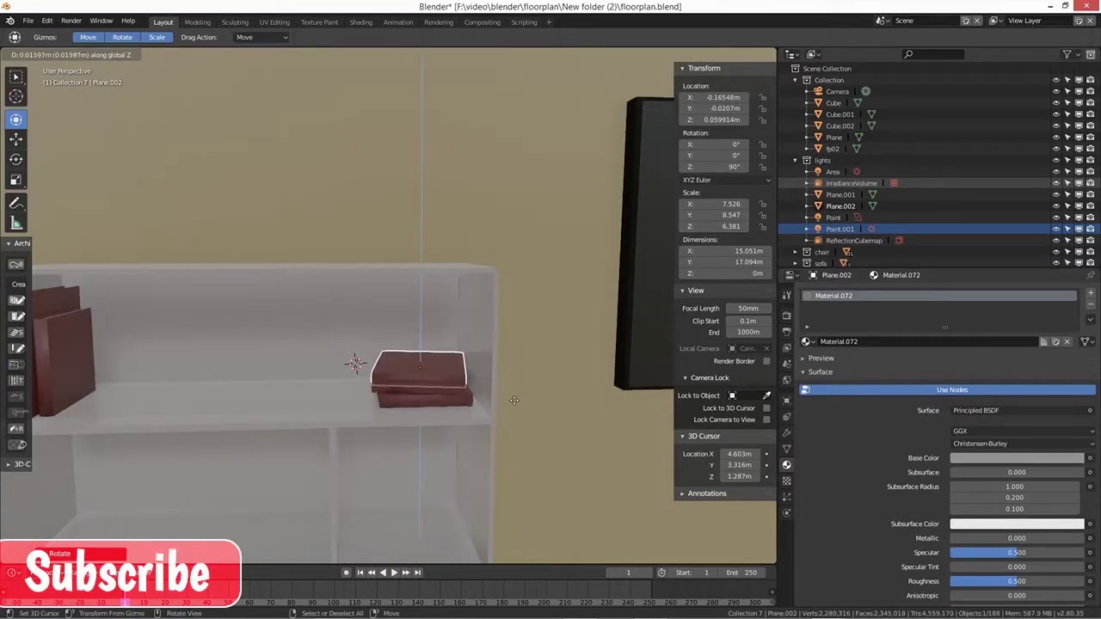
pyautogui.click(511, 411)
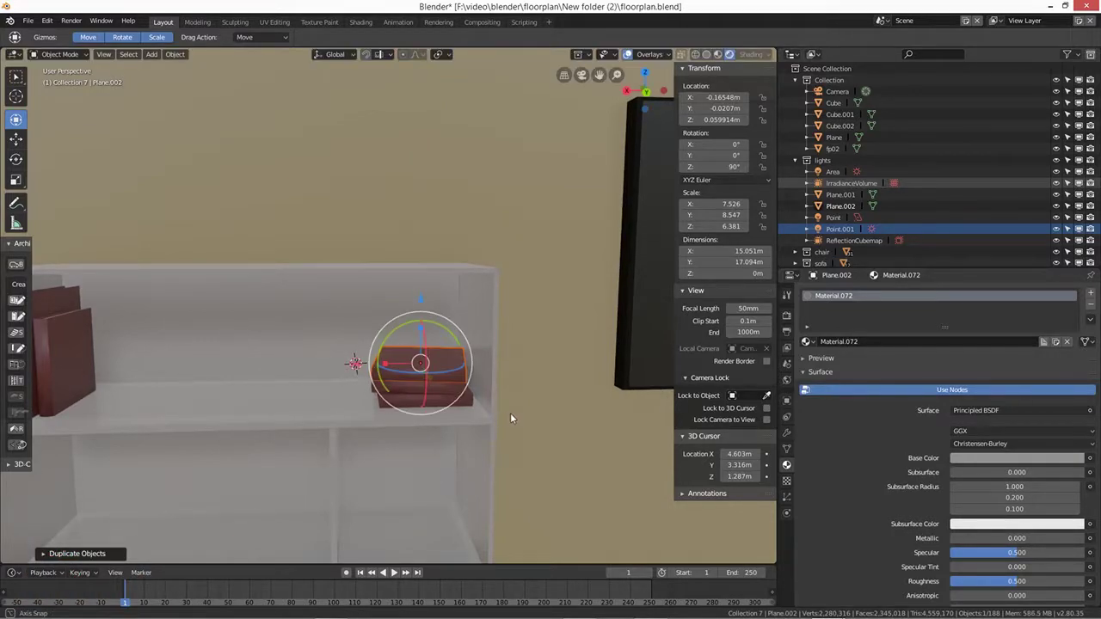
pyautogui.scroll(3, 511, 413)
pyautogui.keyDown('shift'); pyautogui.moveTo(509, 447); pyautogui.dragTo(457, 424, button='middle'); pyautogui.keyUp('shift')
pyautogui.press('r')
pyautogui.press('z')
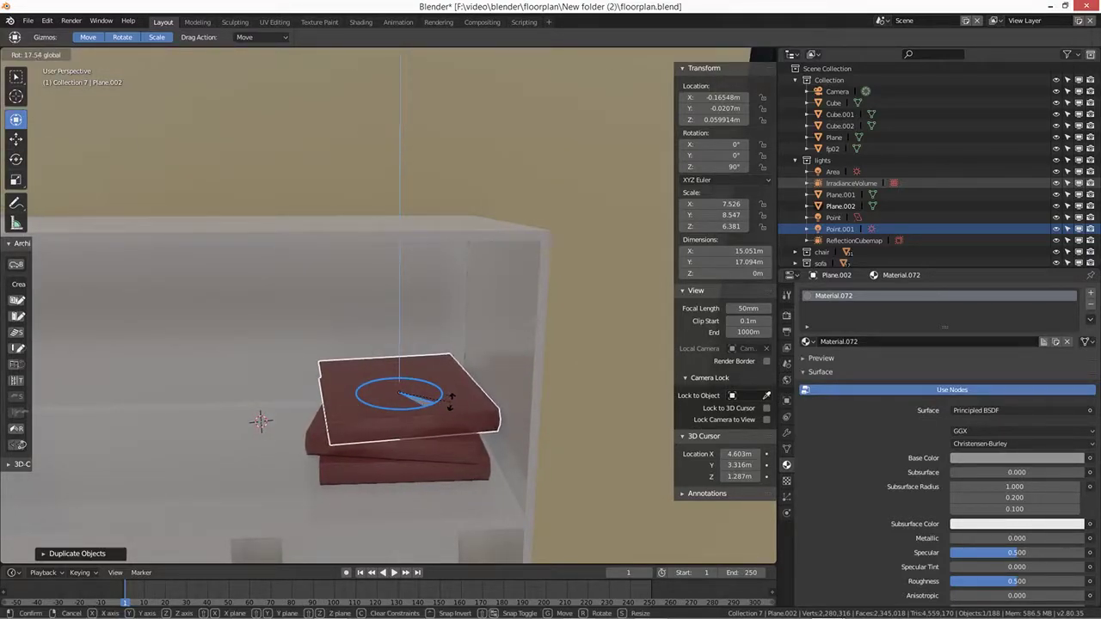
pyautogui.click(452, 405)
pyautogui.scroll(-2, 462, 478)
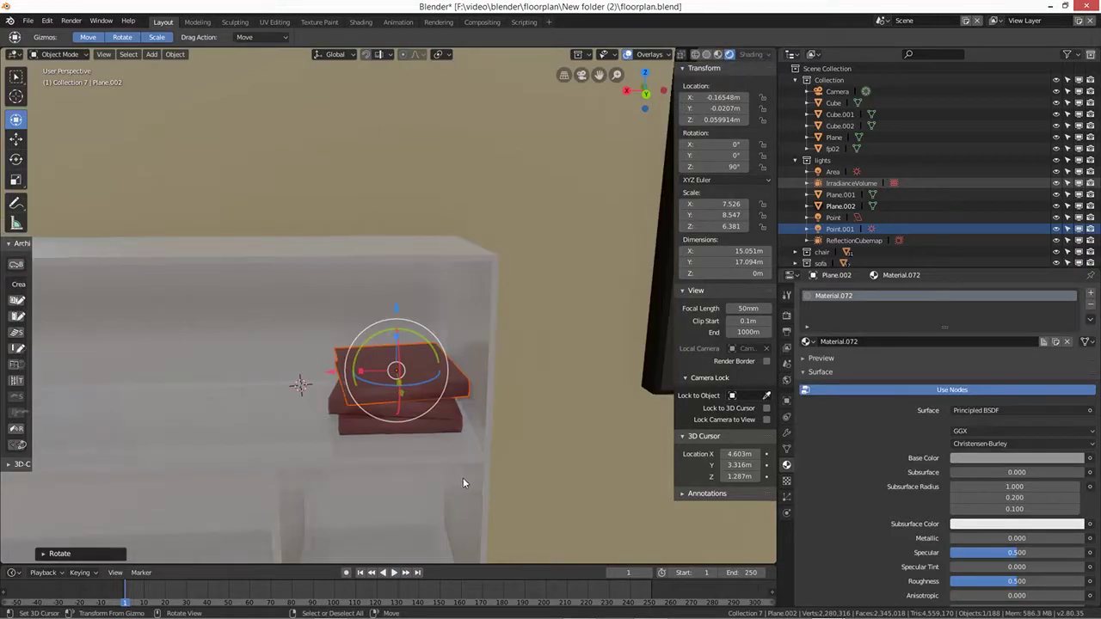
pyautogui.scroll(-3, 463, 478)
pyautogui.moveTo(460, 457)
pyautogui.mouseDown(button='middle')
pyautogui.moveTo(510, 403)
pyautogui.moveTo(497, 468)
pyautogui.moveTo(463, 472)
pyautogui.mouseUp(button='middle')
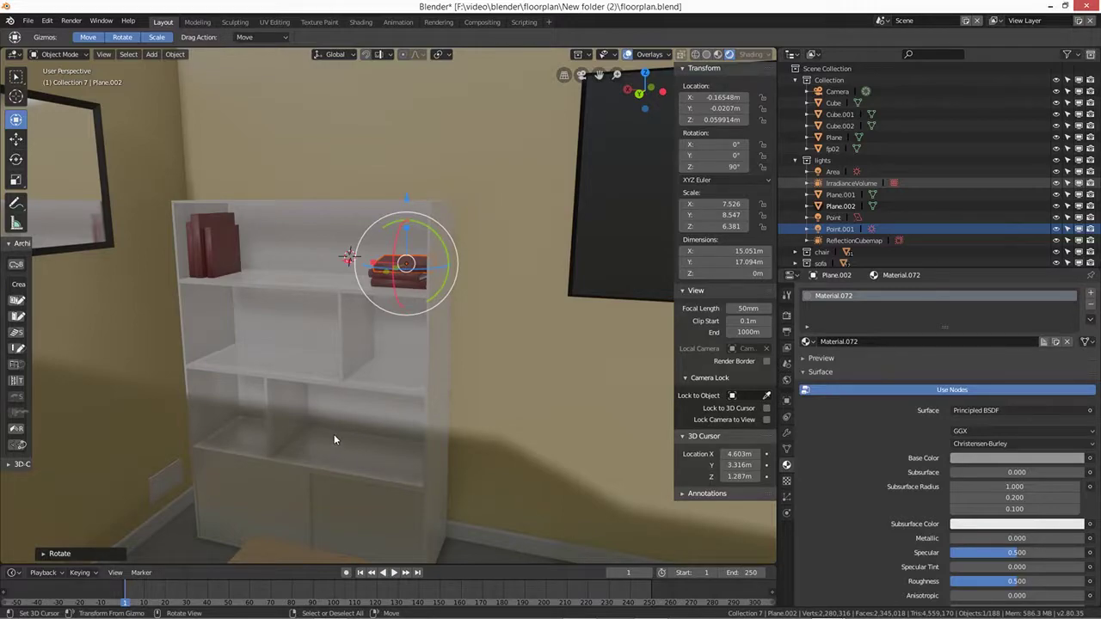
# Step: Select one of the upright red books at the top shelf's left end
pyautogui.moveTo(335, 439); pyautogui.dragTo(351, 434, button='middle')
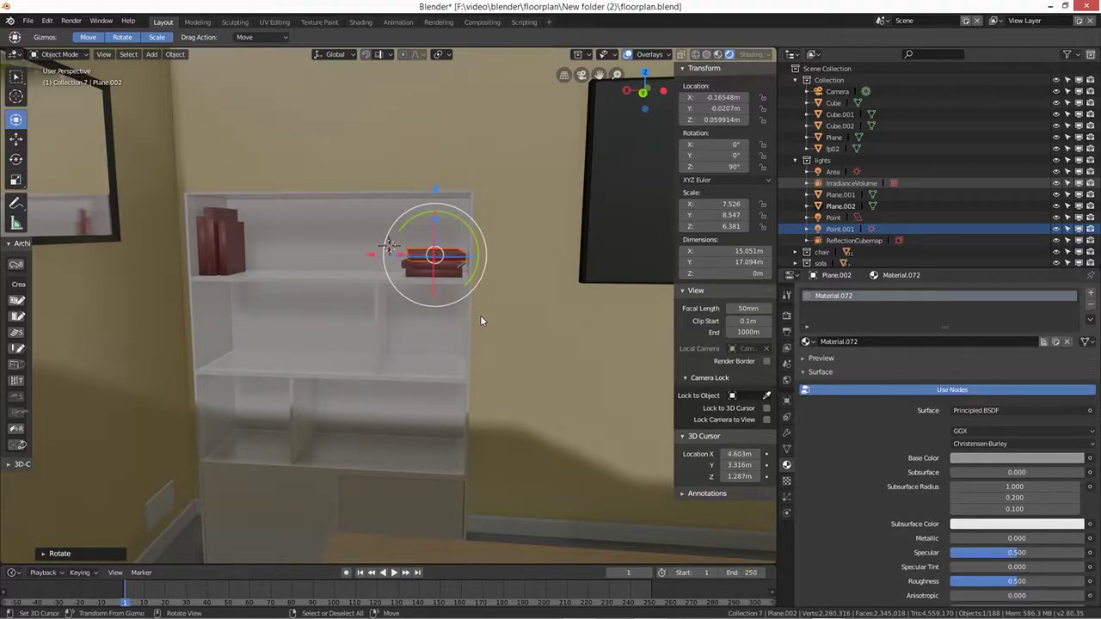
pyautogui.click(234, 250)
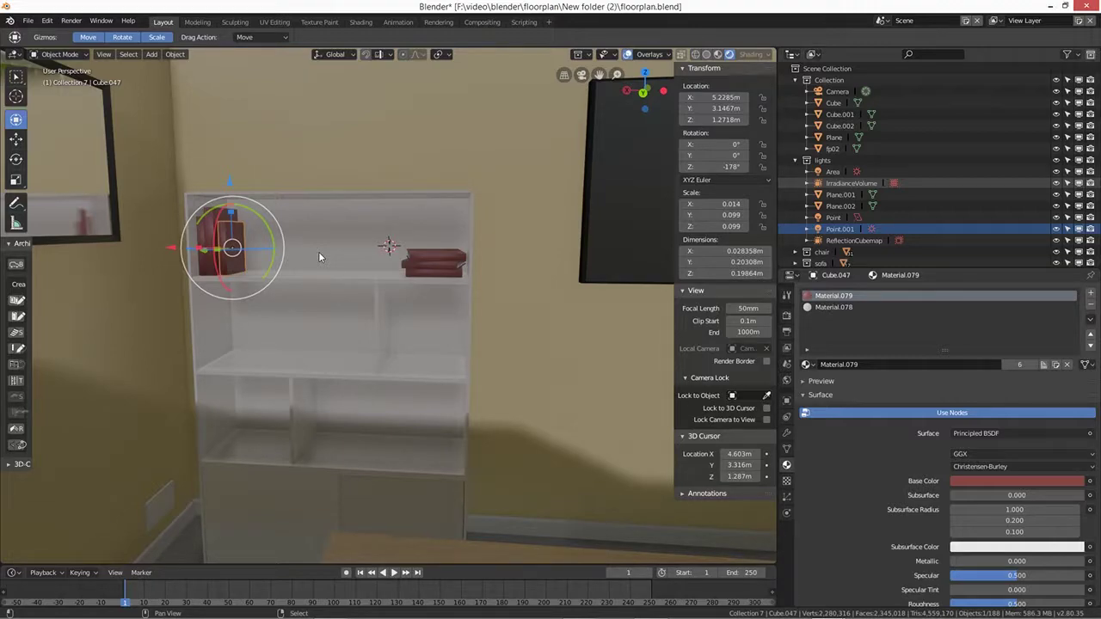
pyautogui.hotkey('shift', 's')
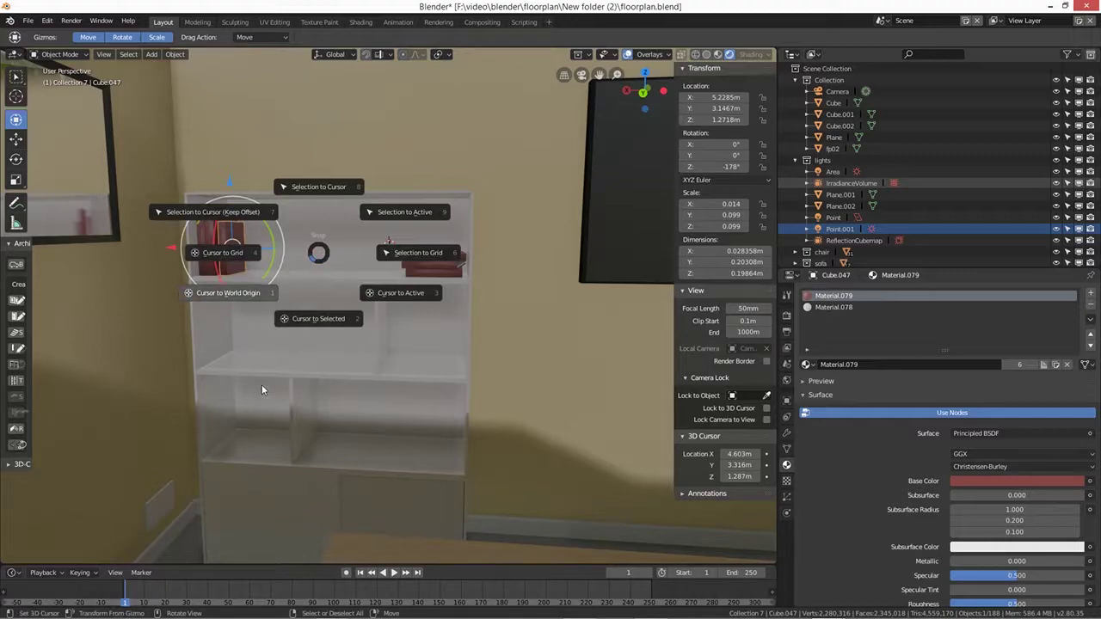
pyautogui.press('Escape')
pyautogui.hotkey('shift', 'd')
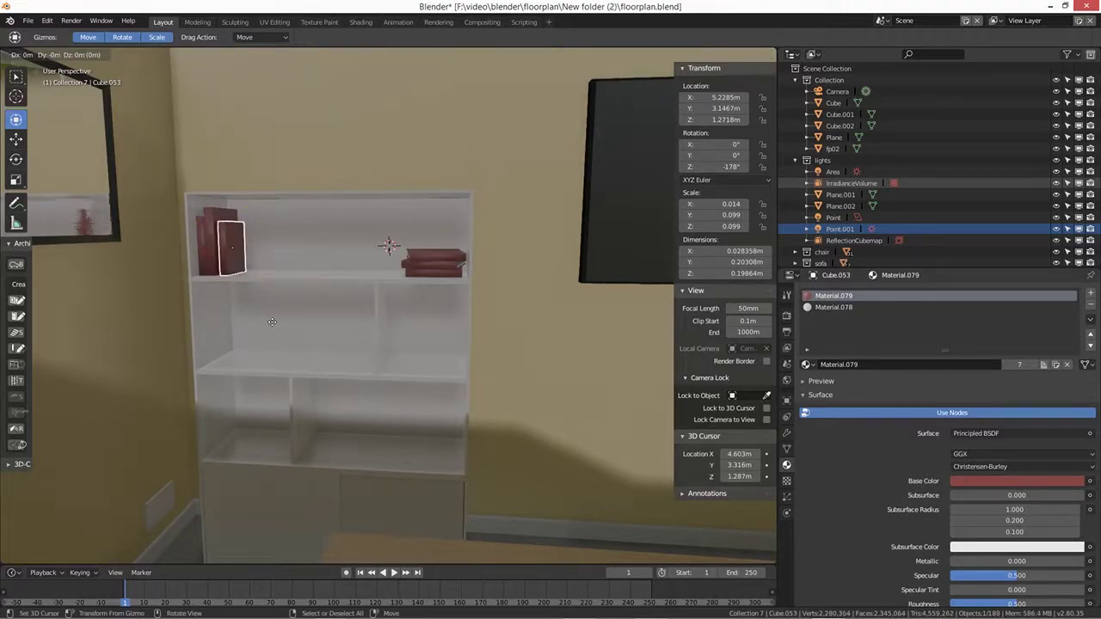
pyautogui.press('z')
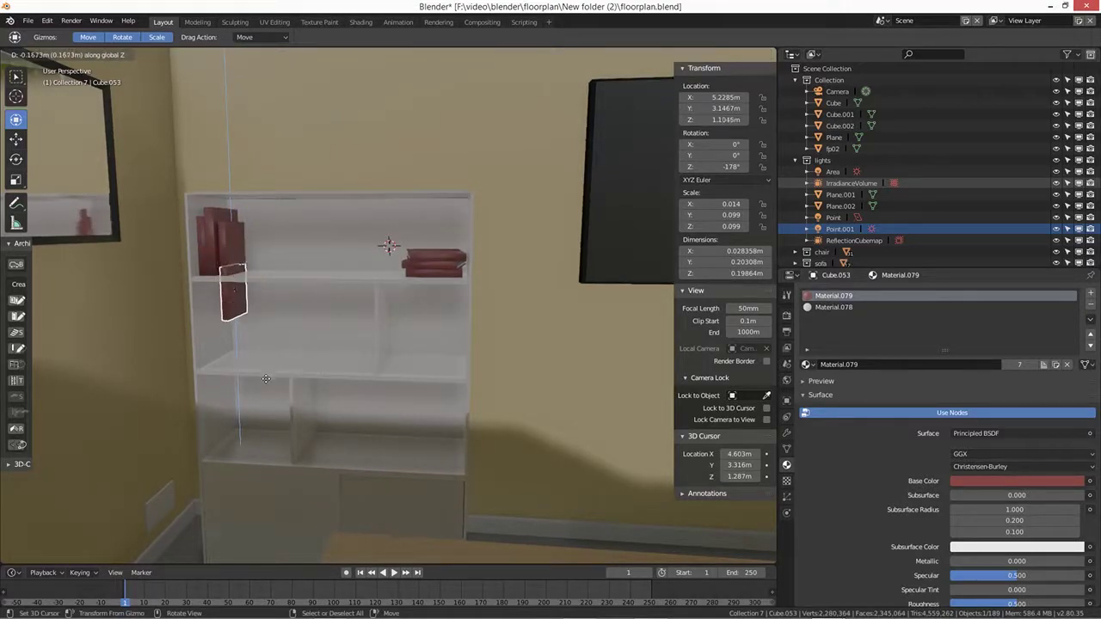
pyautogui.click(266, 391)
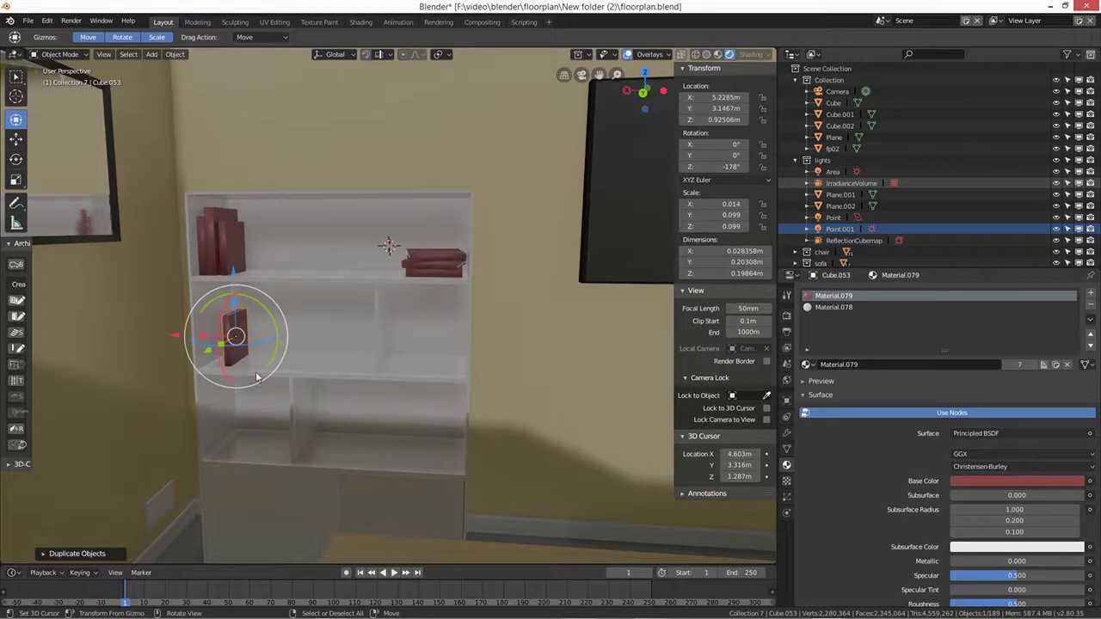
pyautogui.scroll(3, 268, 379)
pyautogui.keyDown('shift'); pyautogui.moveTo(241, 383); pyautogui.dragTo(294, 392, button='middle'); pyautogui.keyUp('shift')
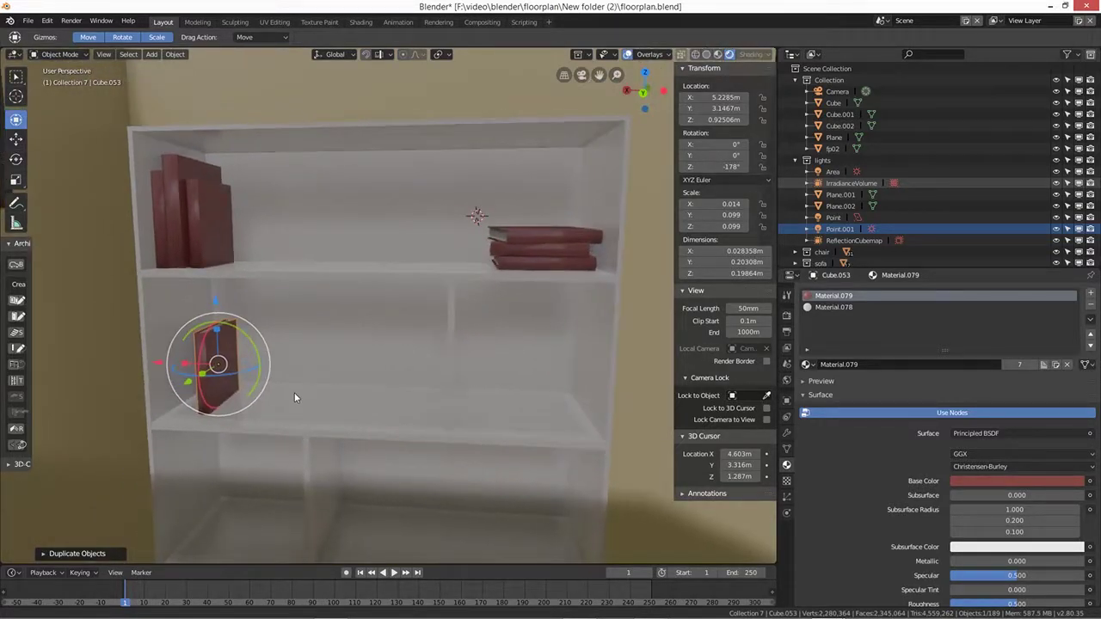
pyautogui.press('s')
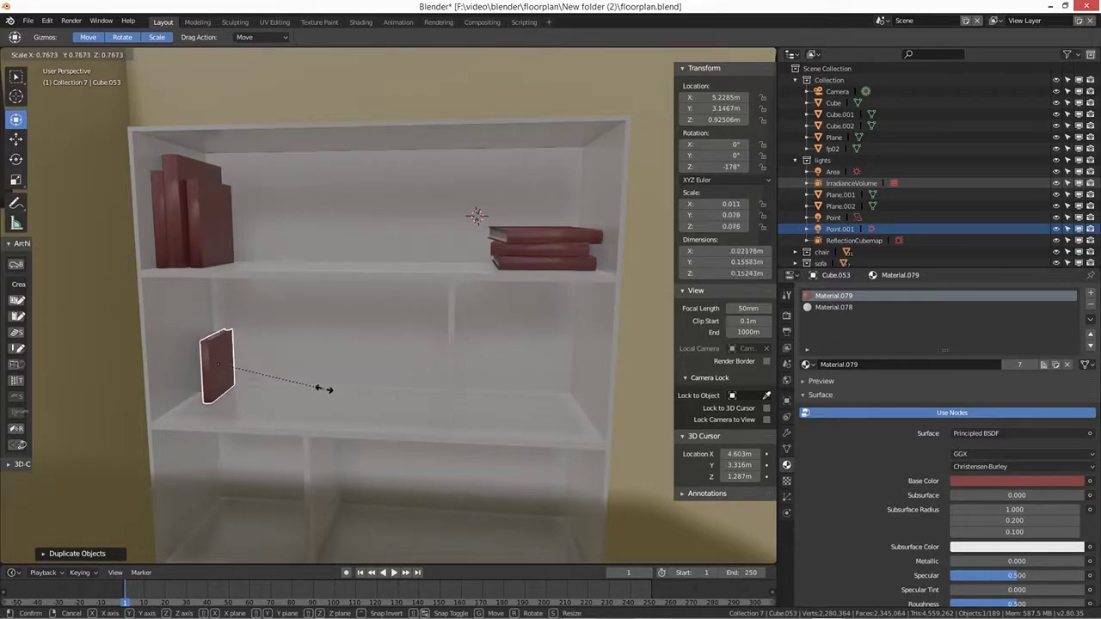
pyautogui.click(291, 383)
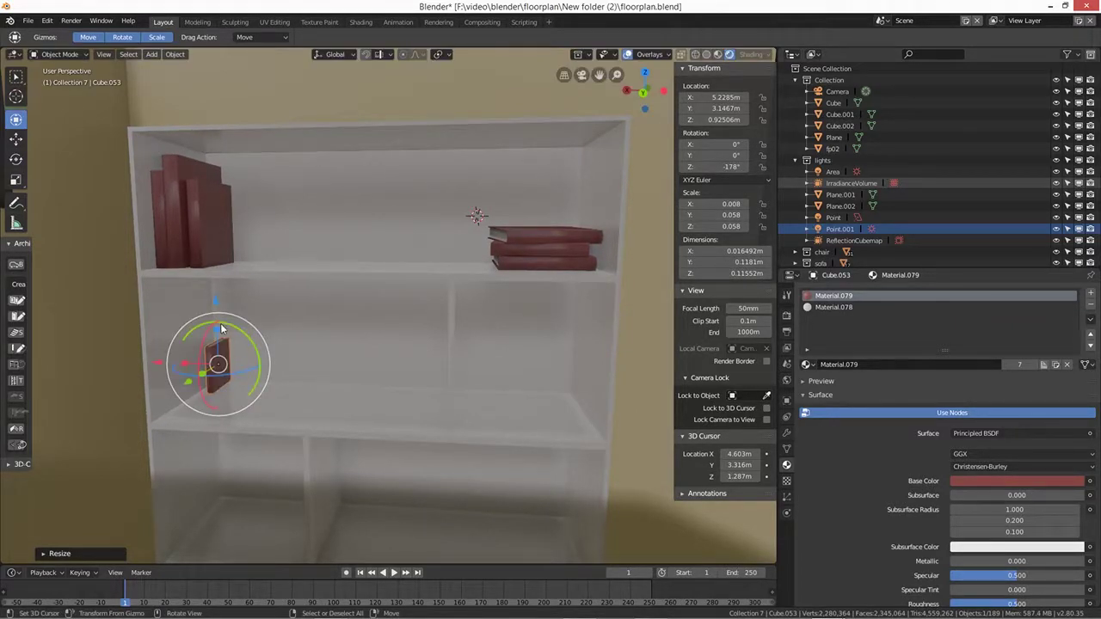
pyautogui.press('s')
pyautogui.press('z')
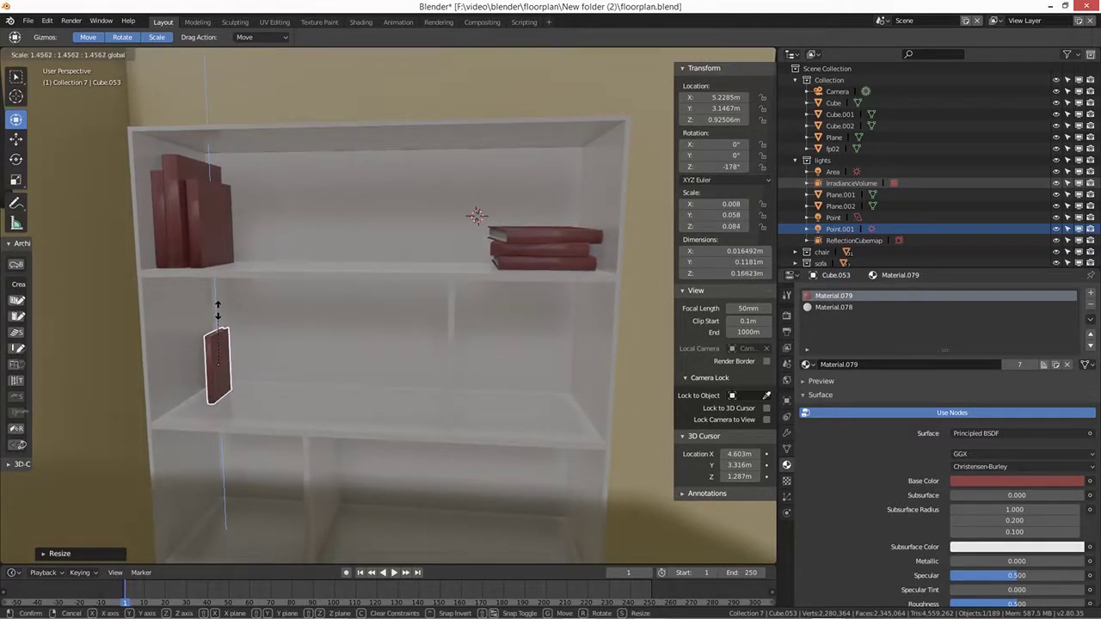
pyautogui.click(230, 327)
pyautogui.moveTo(277, 399); pyautogui.dragTo(314, 404, button='middle')
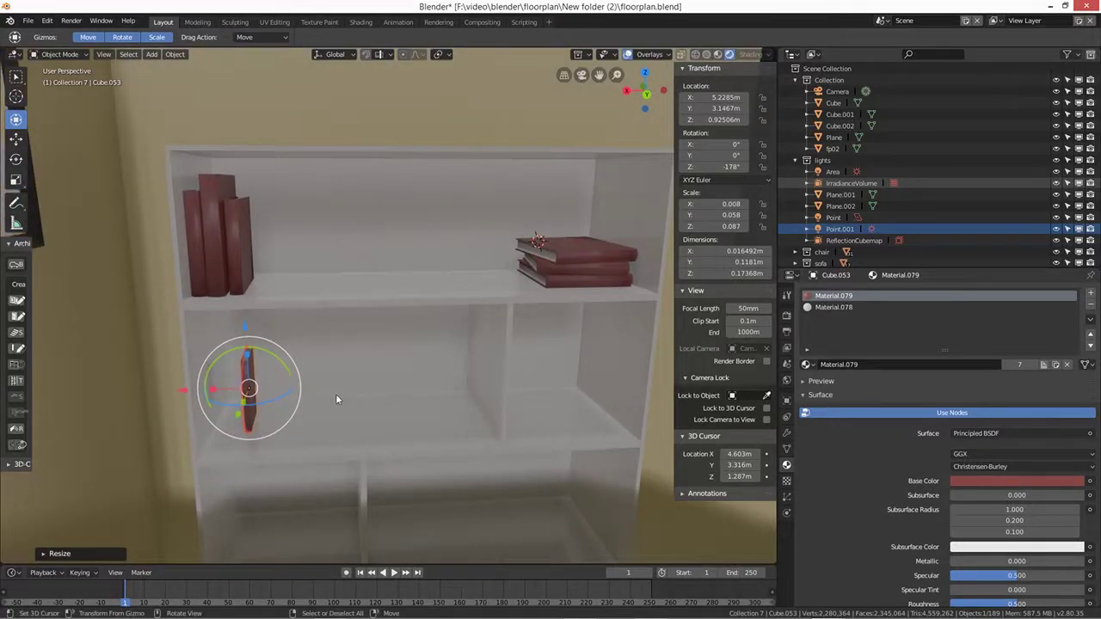
pyautogui.press('Delete')
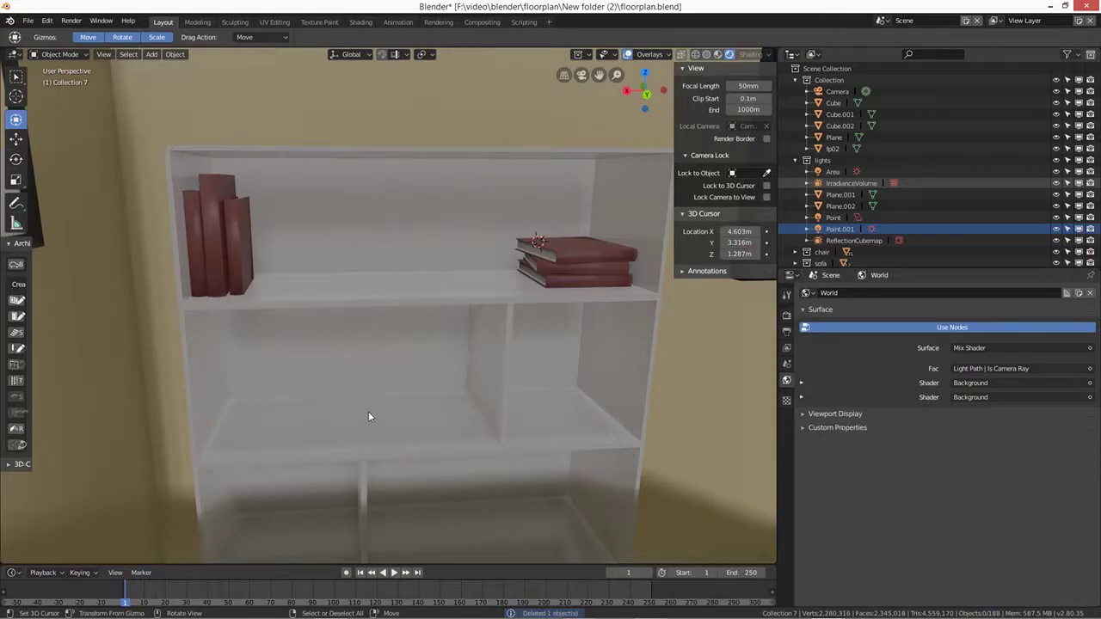
# Step: Add a new cube at the 3D cursor and scale it down
pyautogui.hotkey('shift', 'a')
pyautogui.moveTo(368, 415)
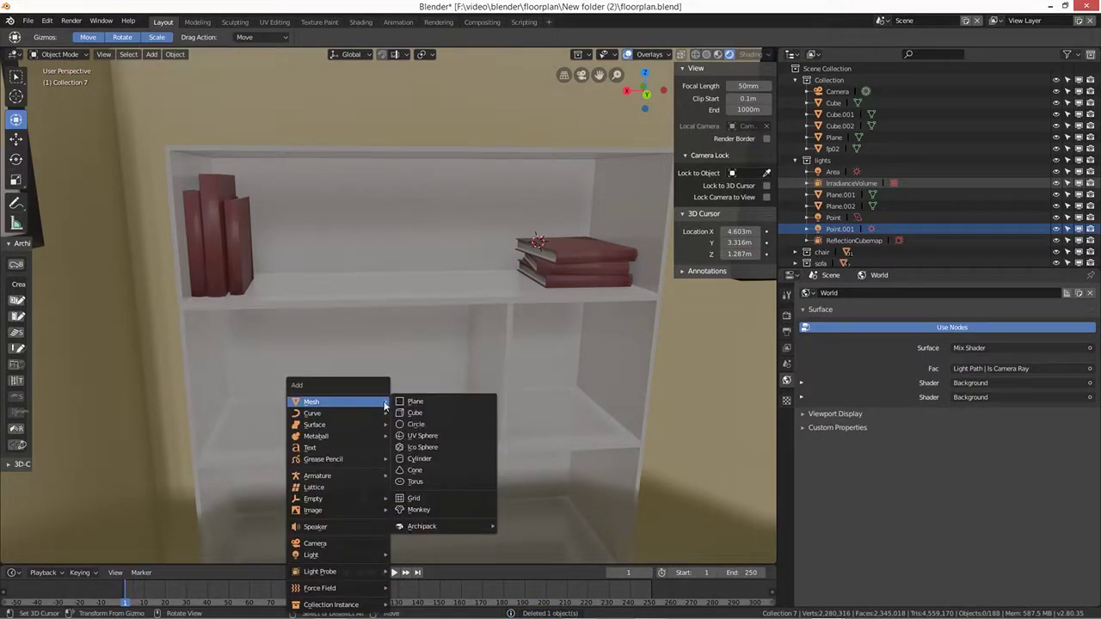
pyautogui.click(417, 414)
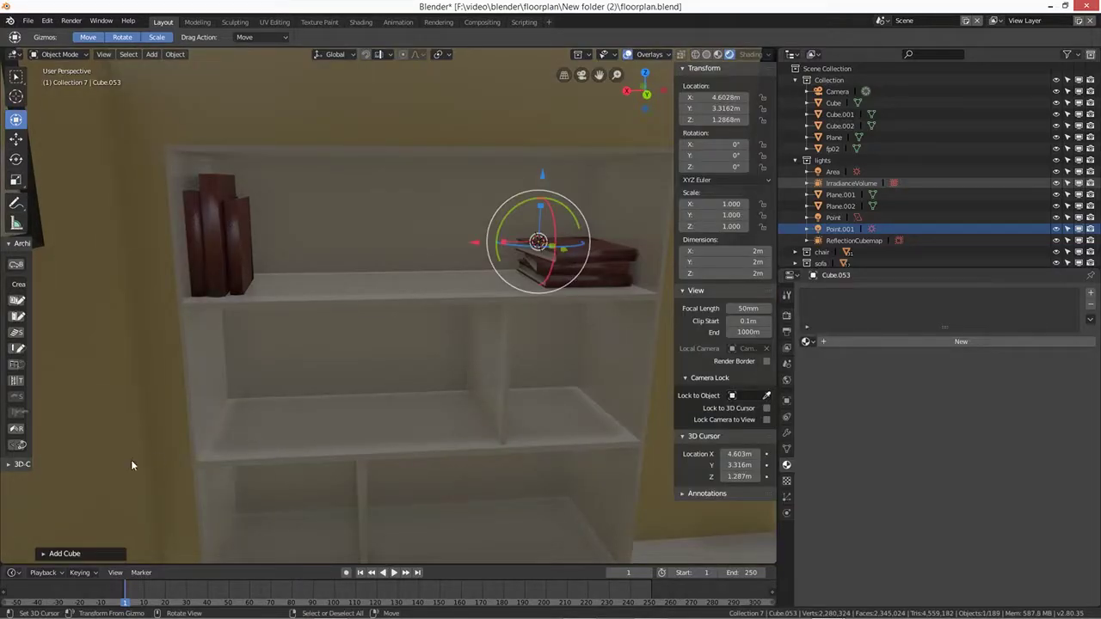
pyautogui.scroll(-6, 251, 463)
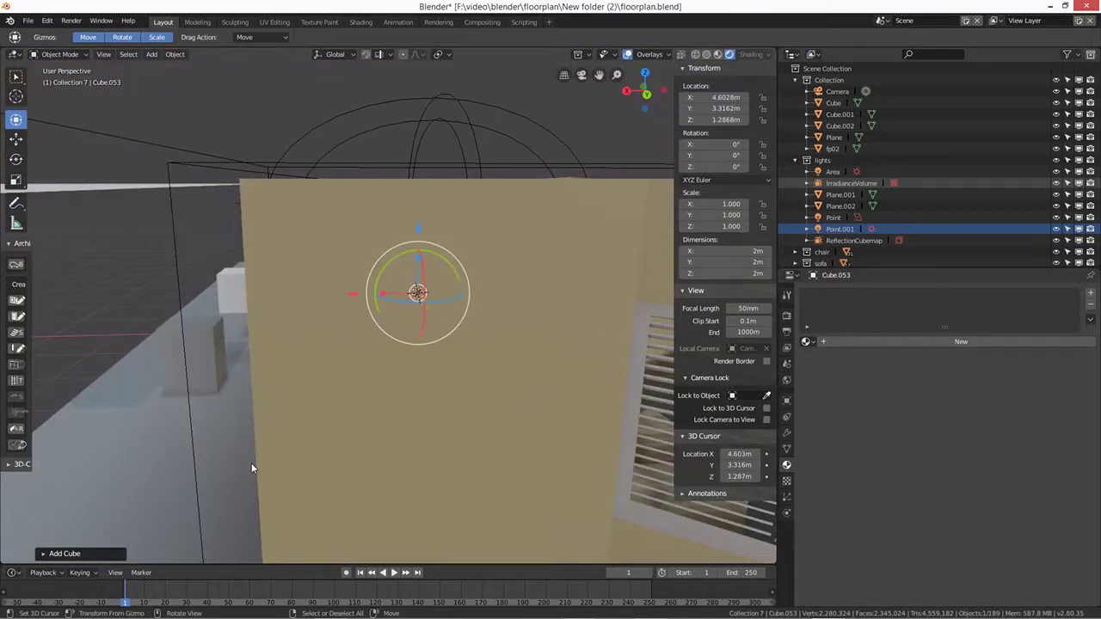
pyautogui.press('s')
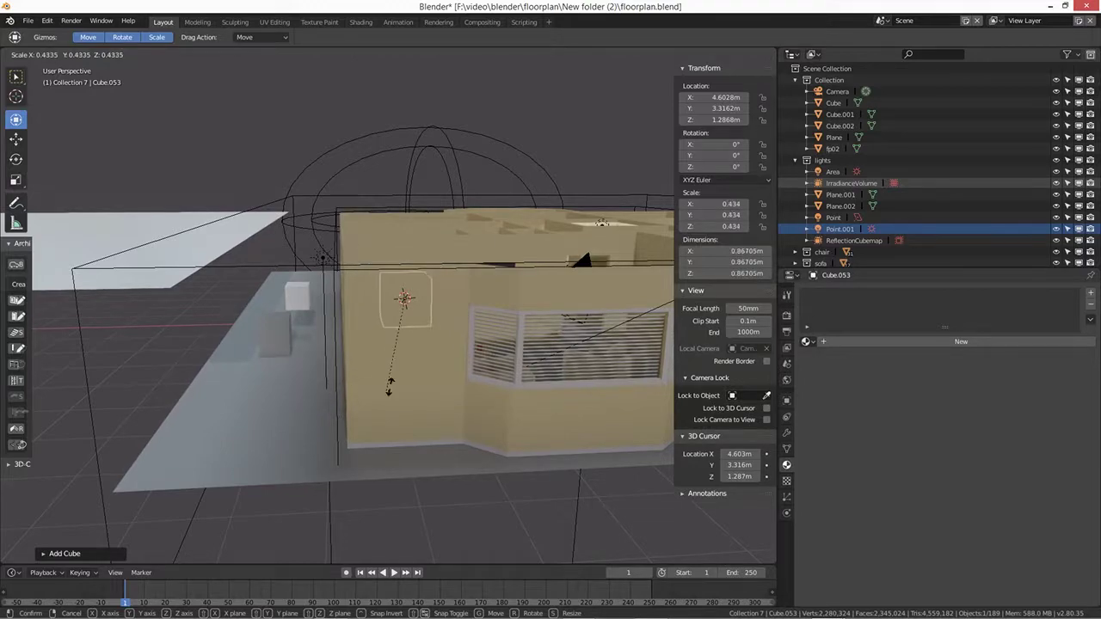
pyautogui.click(426, 342)
pyautogui.scroll(6, 425, 343)
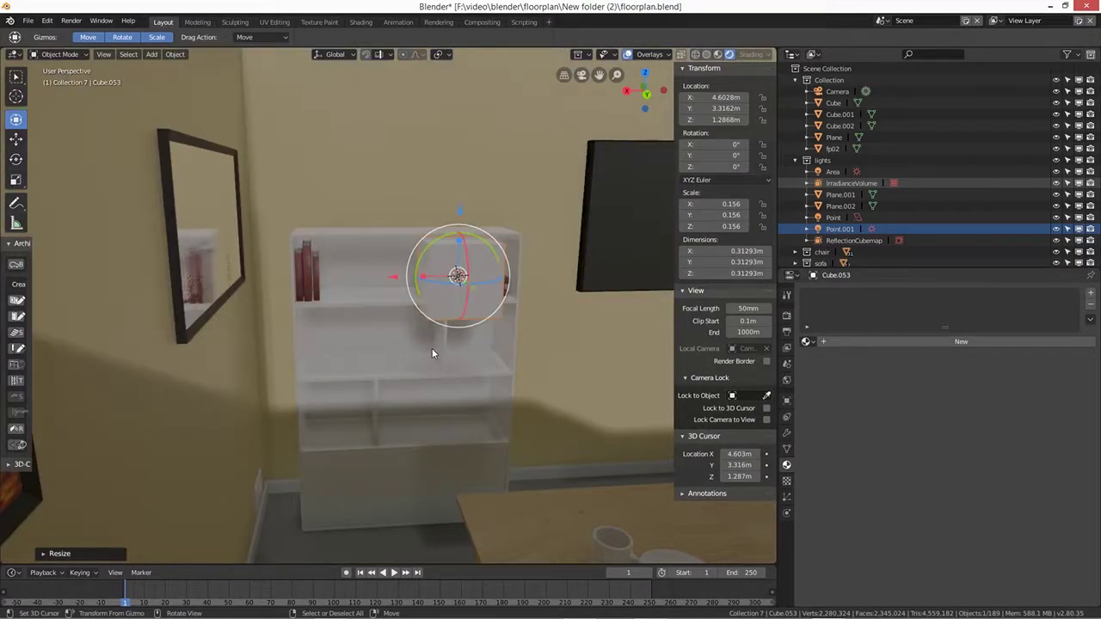
# Step: Lower the cube to the second shelf, shrink it further and flatten it into a thin slab
pyautogui.moveTo(415, 344); pyautogui.dragTo(409, 284, button='middle')
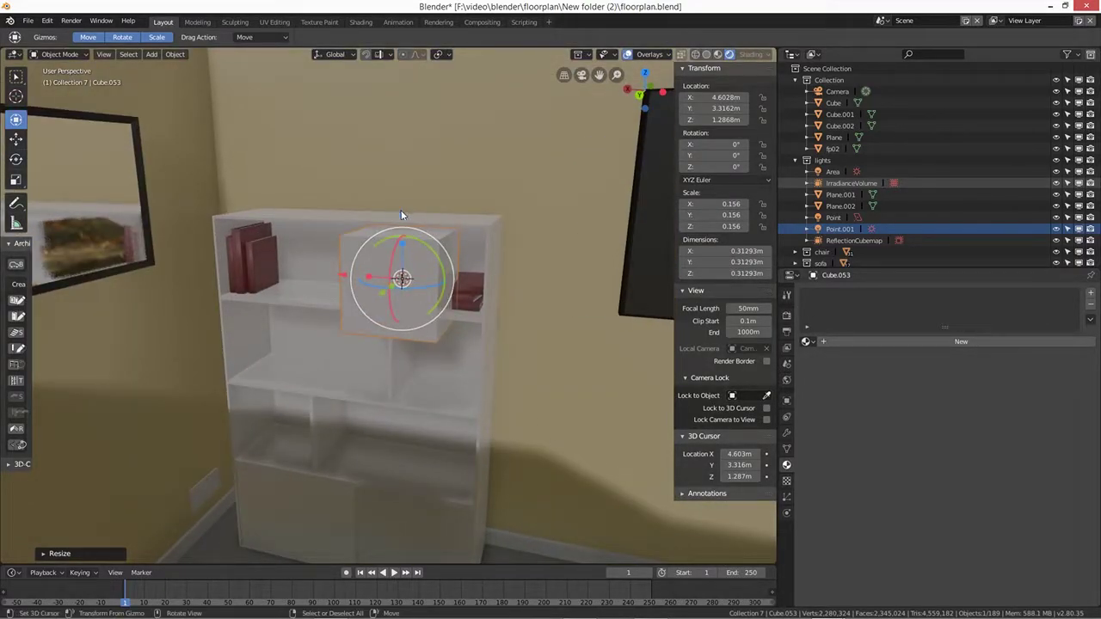
pyautogui.moveTo(401, 210); pyautogui.dragTo(404, 284)
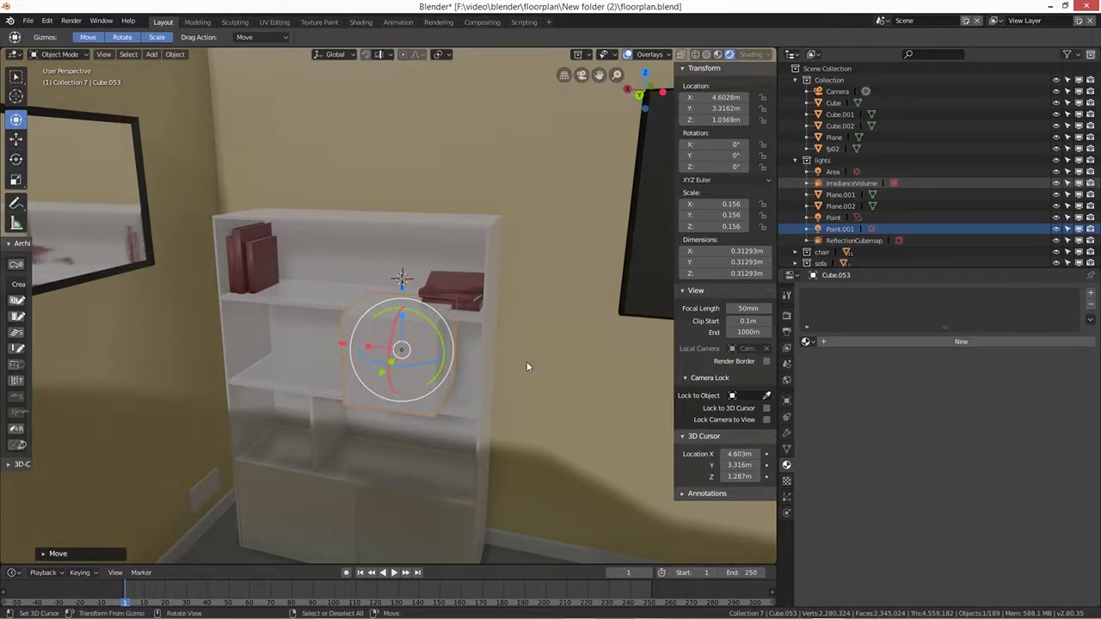
pyautogui.press('s')
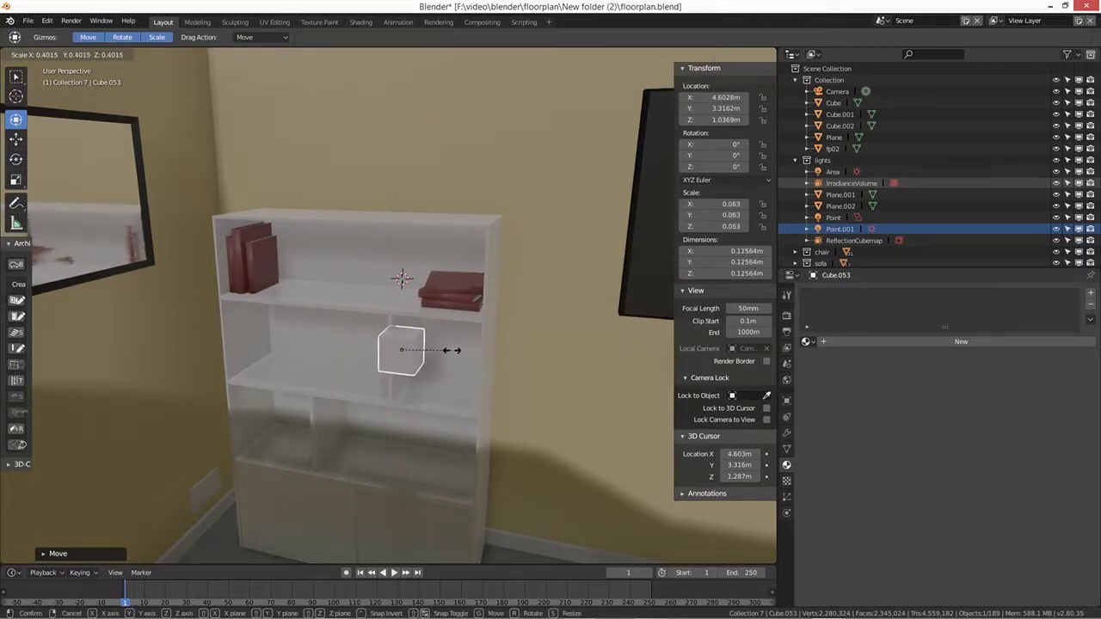
pyautogui.click(440, 358)
pyautogui.scroll(4, 429, 377)
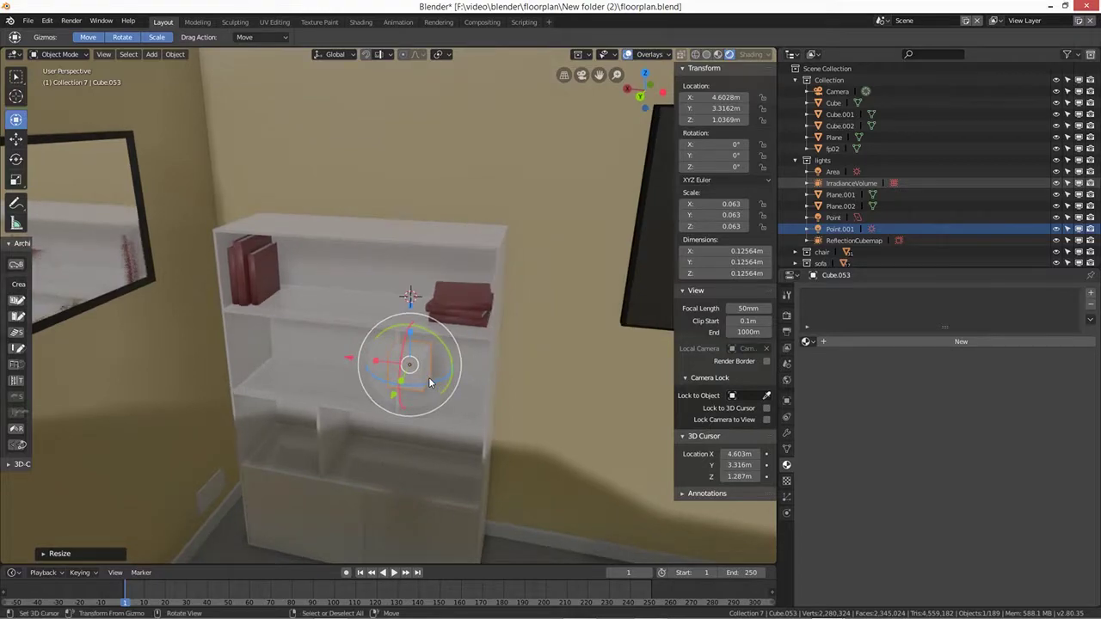
pyautogui.moveTo(430, 383); pyautogui.dragTo(362, 391, button='middle')
pyautogui.moveTo(362, 391); pyautogui.dragTo(391, 385)
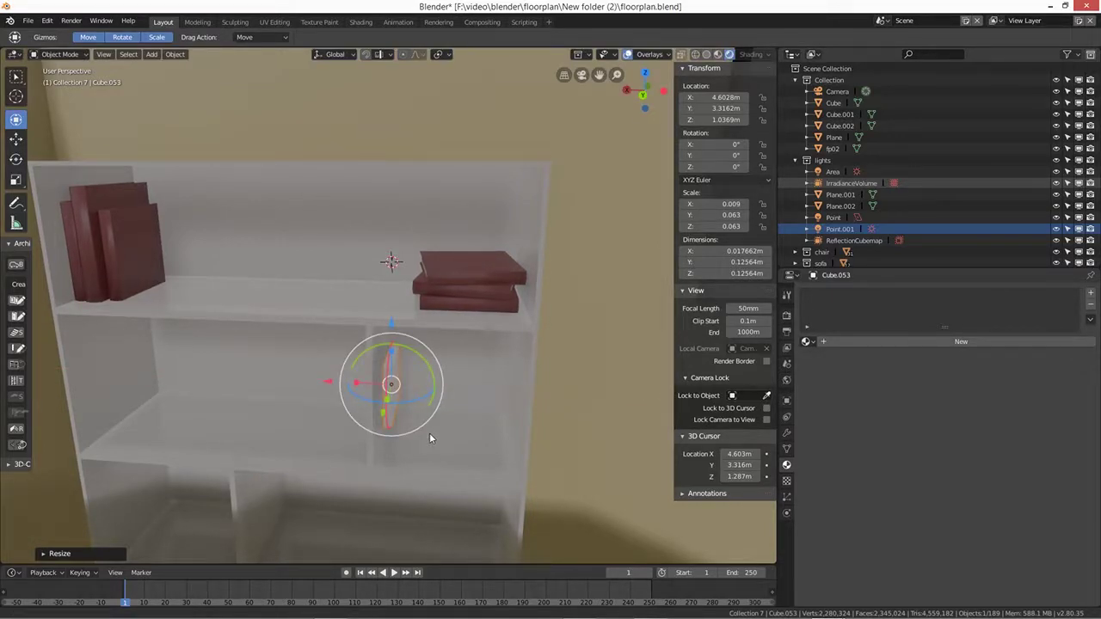
# Step: Reshape the slab into a thin, tall, shallow book
pyautogui.keyDown('shift'); pyautogui.moveTo(429, 433); pyautogui.dragTo(272, 392, button='middle'); pyautogui.keyUp('shift')
pyautogui.moveTo(241, 382); pyautogui.dragTo(247, 381)
pyautogui.moveTo(268, 337); pyautogui.dragTo(258, 328)
pyautogui.moveTo(238, 376); pyautogui.dragTo(239, 383)
pyautogui.moveTo(289, 515); pyautogui.dragTo(363, 503, button='middle')
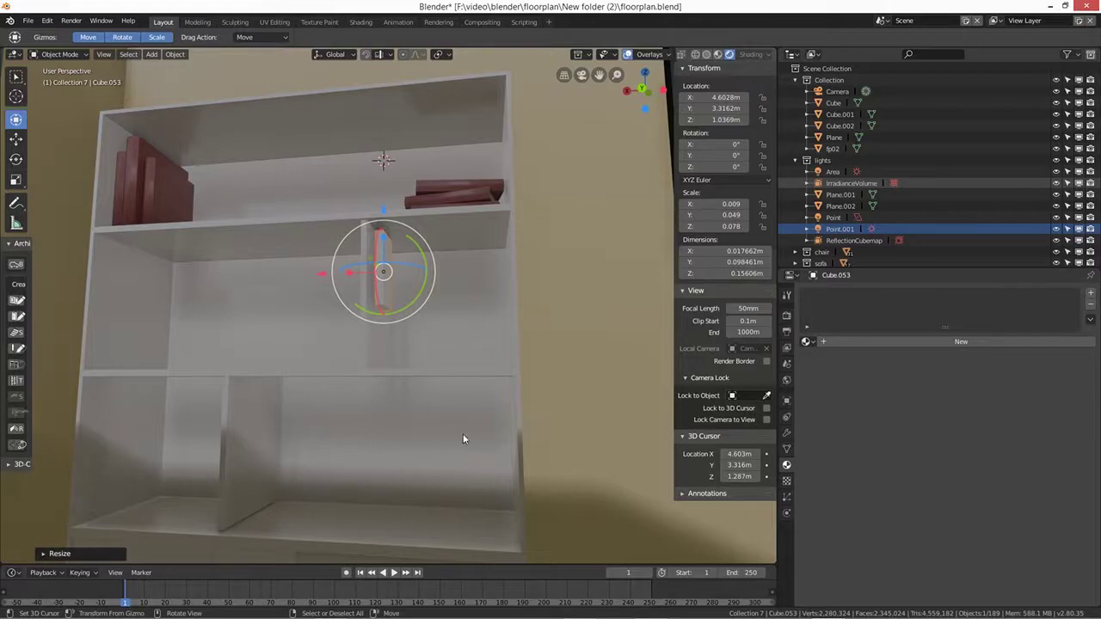
# Step: Lower the book onto the middle shelf and slide it into place along the shelf
pyautogui.moveTo(463, 439); pyautogui.dragTo(329, 400, button='middle')
pyautogui.moveTo(297, 295); pyautogui.dragTo(295, 349)
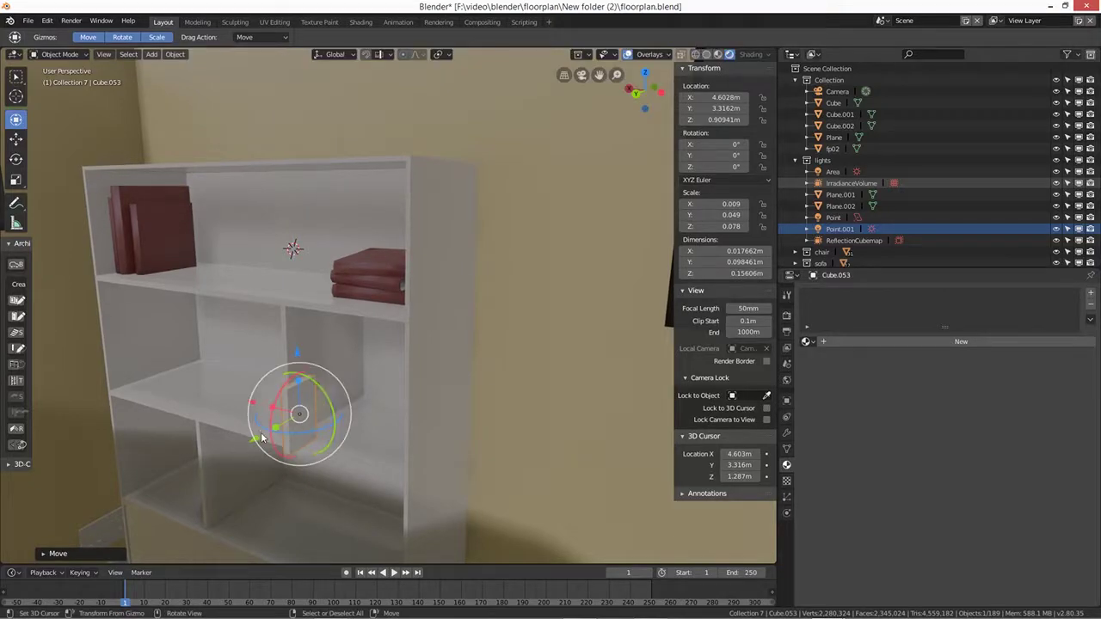
pyautogui.moveTo(262, 439); pyautogui.dragTo(304, 473)
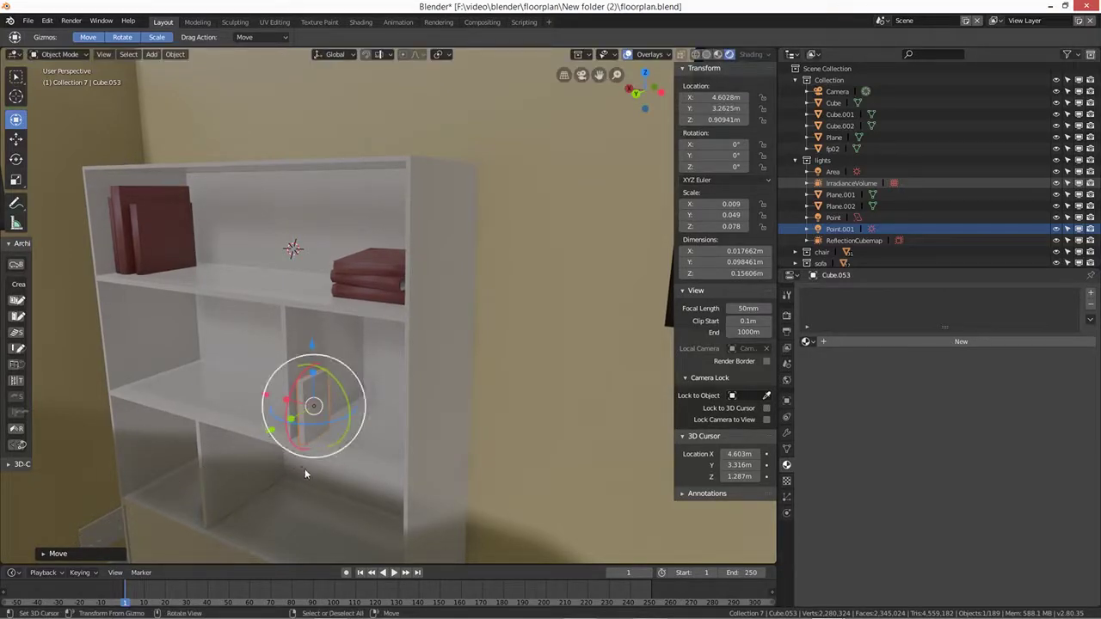
pyautogui.moveTo(304, 473); pyautogui.dragTo(378, 399, button='middle')
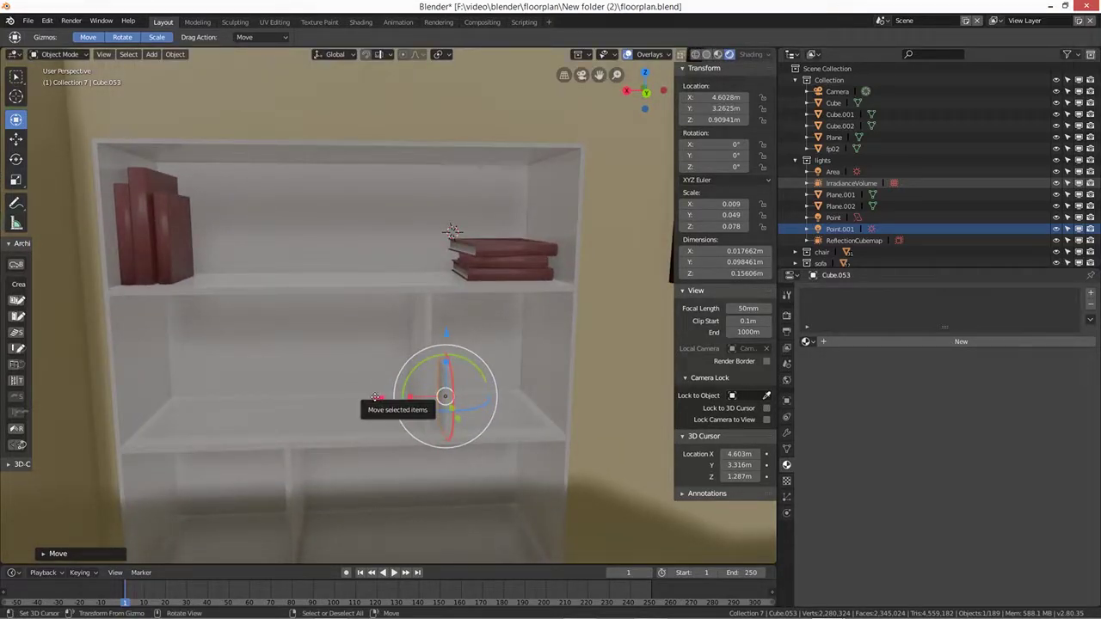
pyautogui.moveTo(376, 397)
pyautogui.mouseDown()
pyautogui.moveTo(363, 397)
pyautogui.moveTo(372, 405)
pyautogui.mouseUp()
pyautogui.moveTo(443, 465); pyautogui.dragTo(437, 464, button='middle')
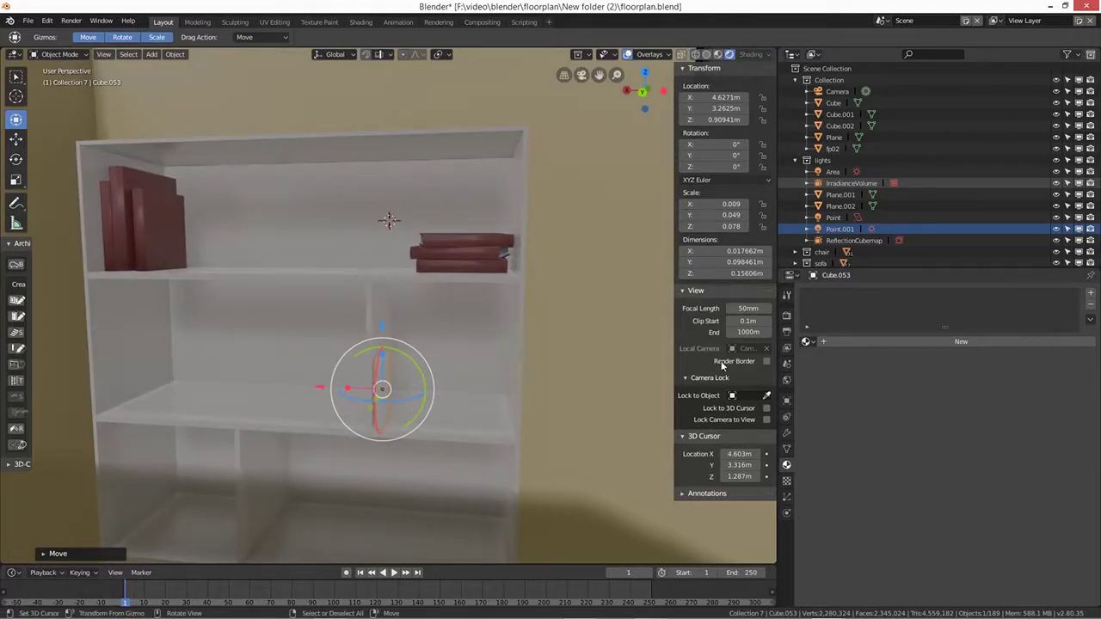
# Step: Give the book a new material with a saturated blue-purple base colour
pyautogui.click(969, 343)
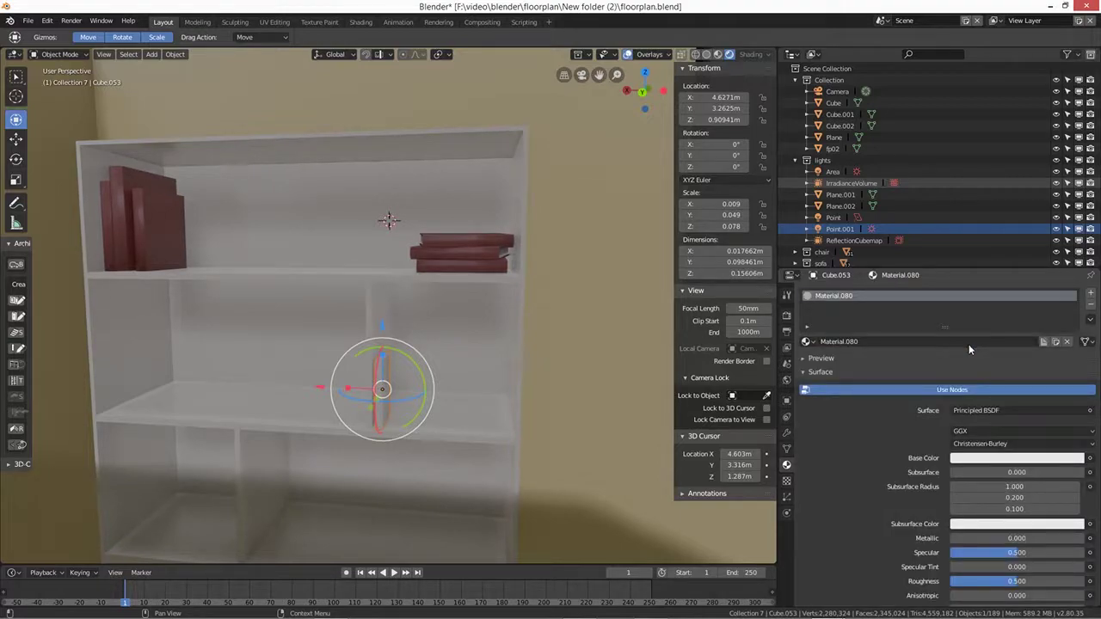
pyautogui.click(987, 458)
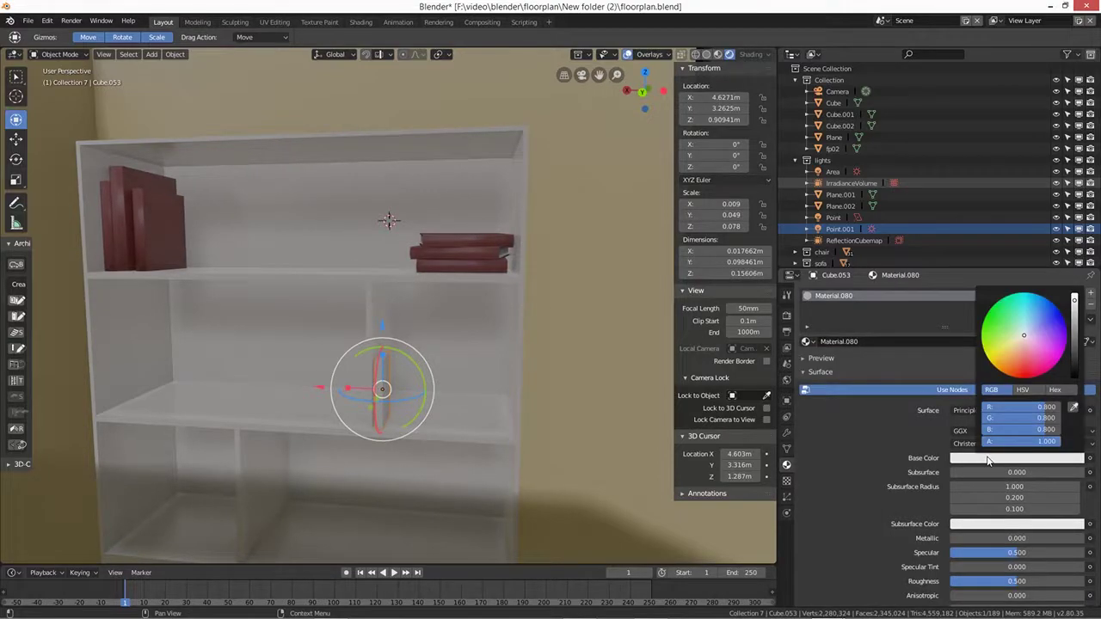
pyautogui.click(1043, 331)
pyautogui.moveTo(1046, 328); pyautogui.dragTo(1048, 327)
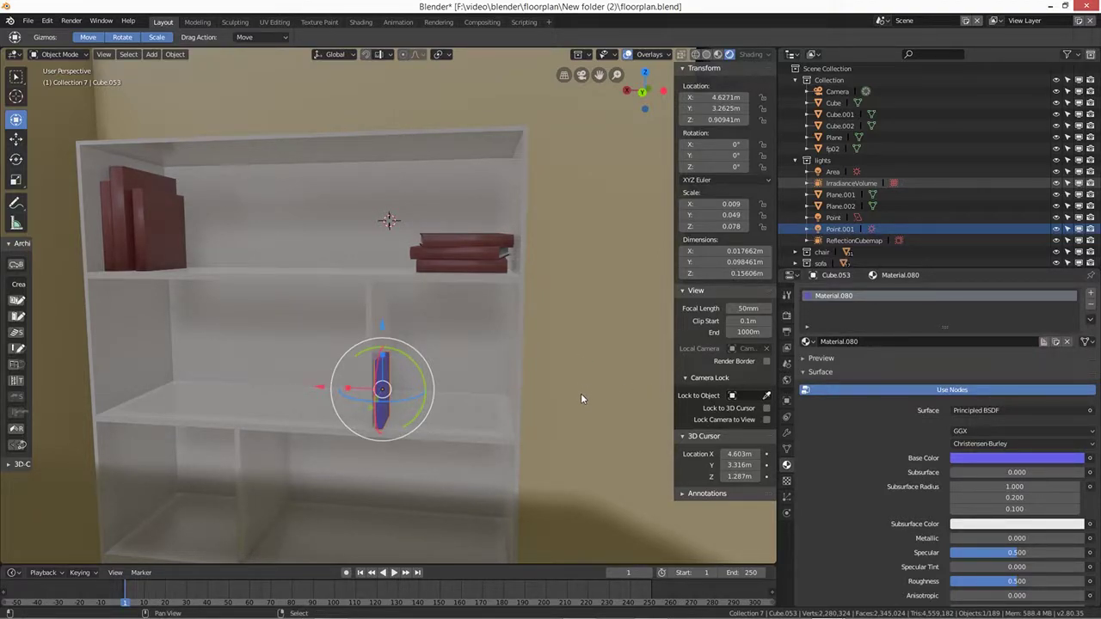
# Step: Duplicate the blue-purple book twice along X so three books stand side by side
pyautogui.hotkey('shift', 'd')
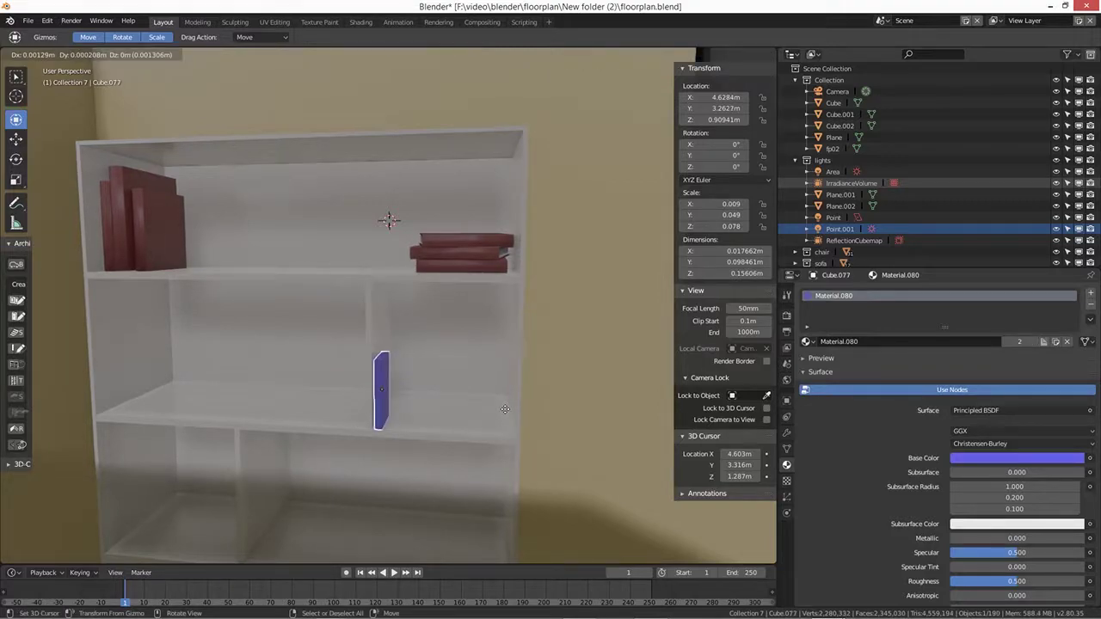
pyautogui.press('x')
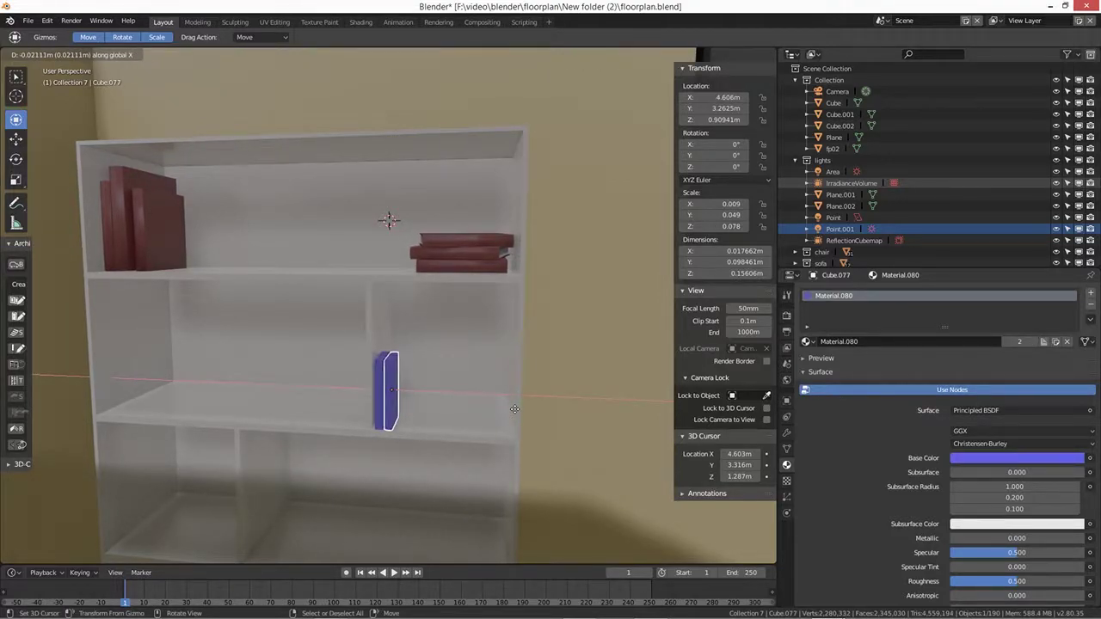
pyautogui.click(515, 415)
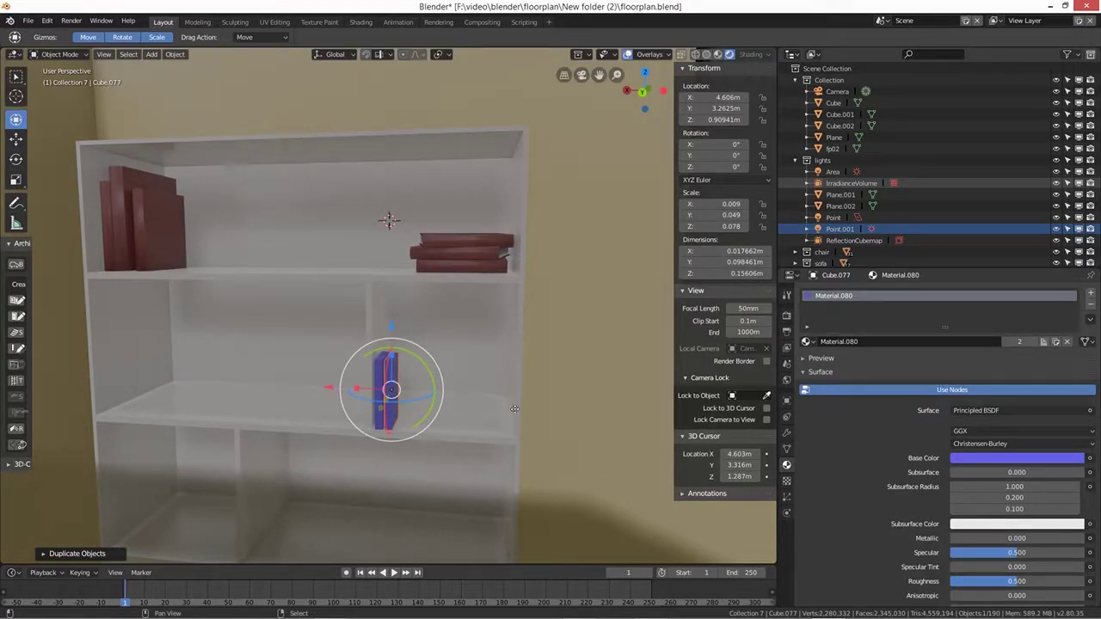
pyautogui.hotkey('shift', 'd')
pyautogui.press('x')
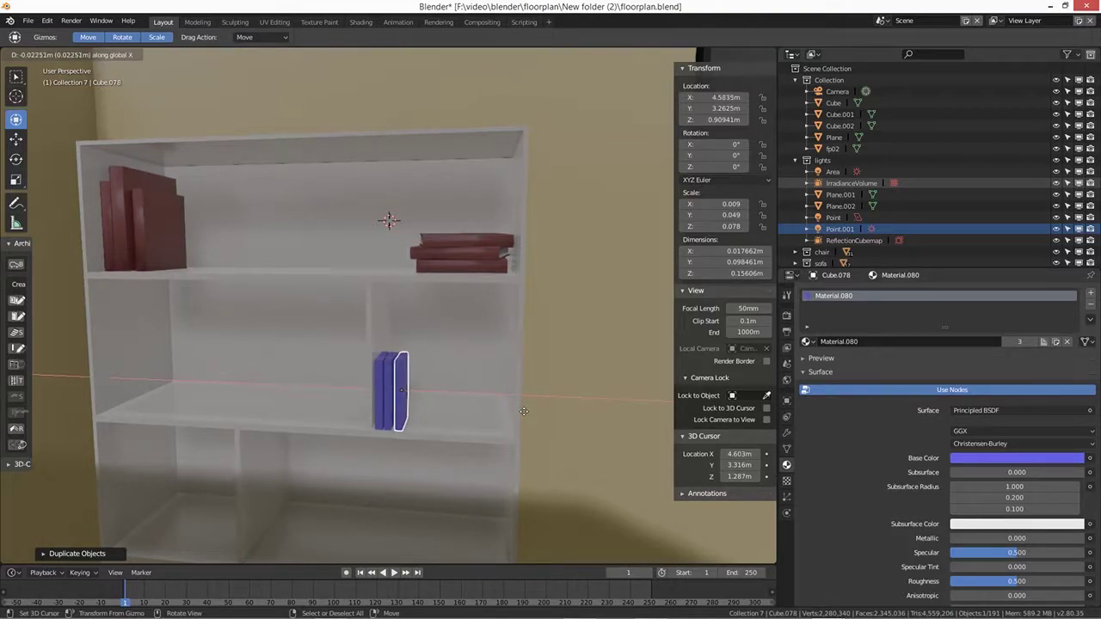
pyautogui.click(527, 417)
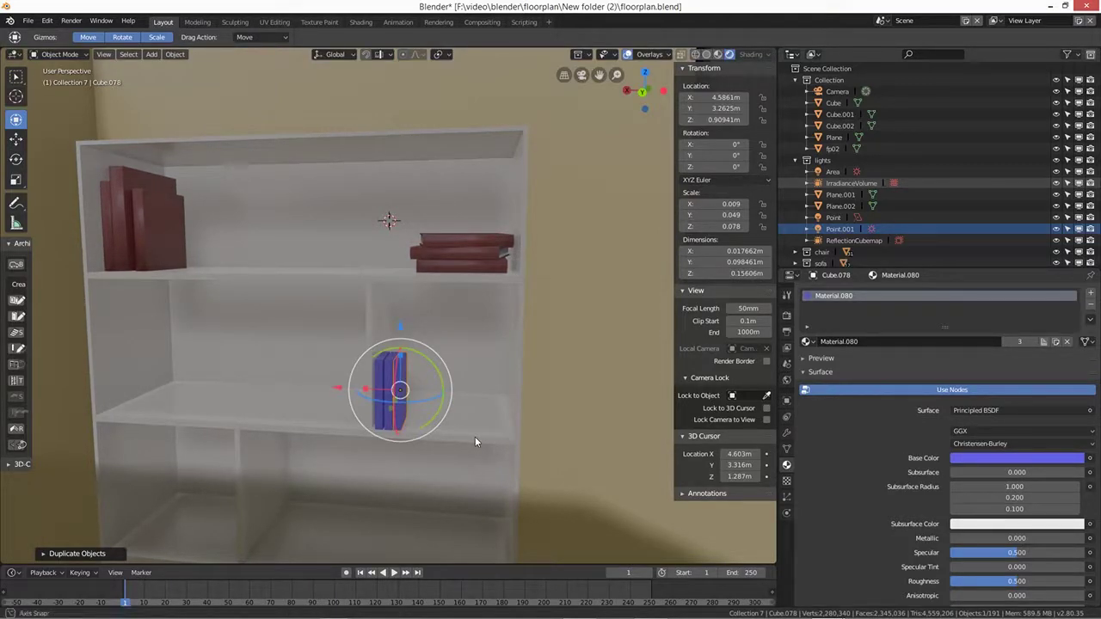
pyautogui.moveTo(478, 439); pyautogui.dragTo(511, 442, button='middle')
pyautogui.scroll(-1, 470, 446)
pyautogui.scroll(-3, 472, 446)
# Step: Give one upright red book on the top shelf its own material and colour it green
pyautogui.click(271, 281)
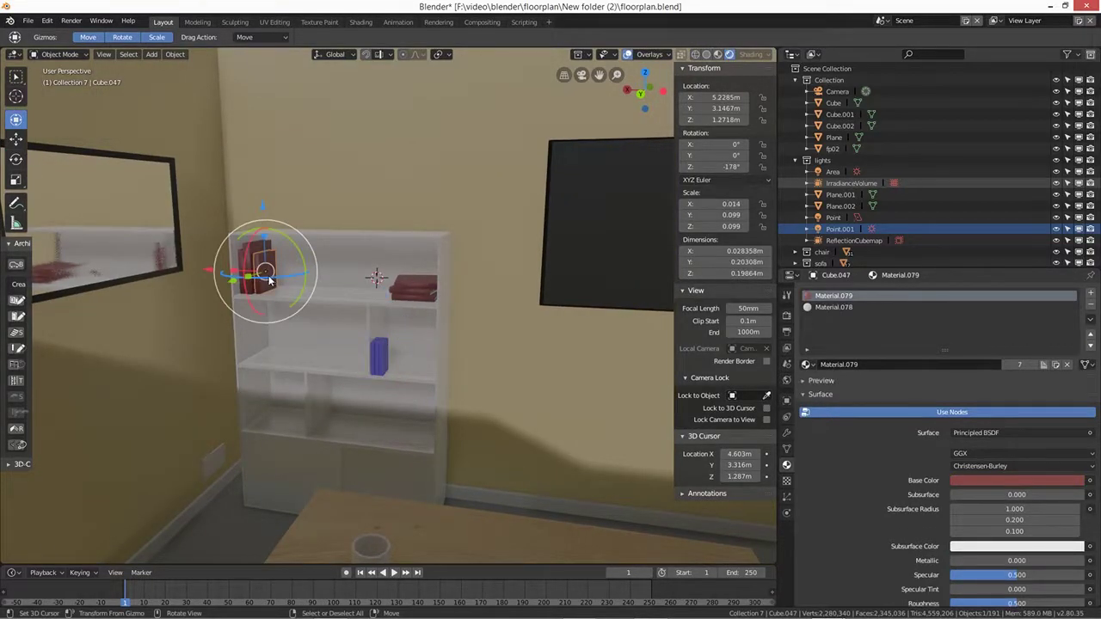
pyautogui.click(1020, 364)
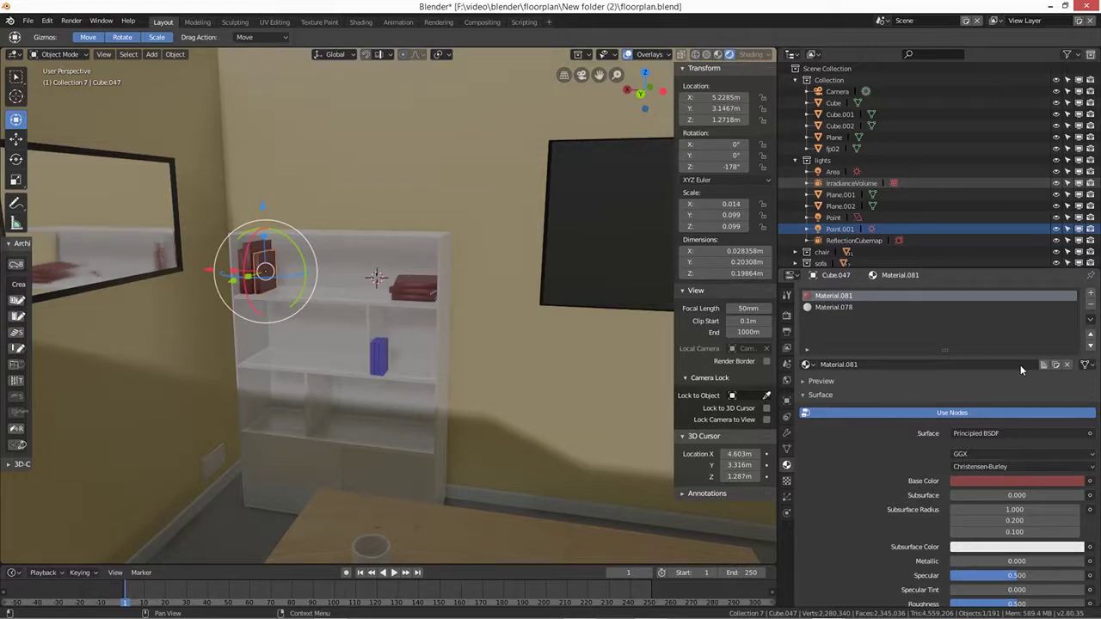
pyautogui.click(999, 484)
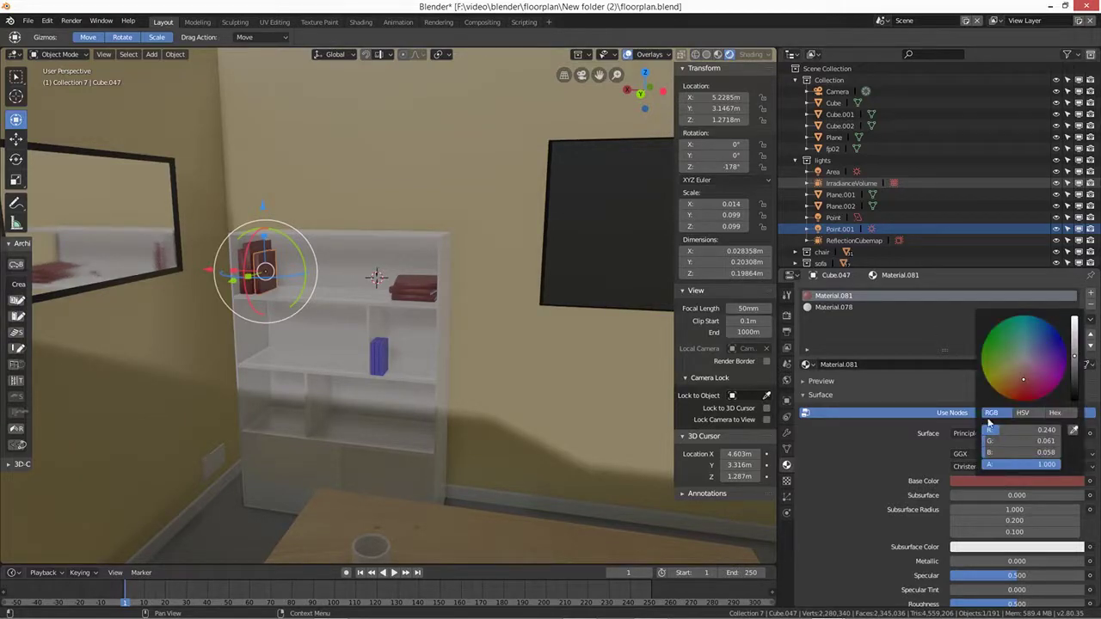
pyautogui.click(1009, 370)
pyautogui.moveTo(1007, 368); pyautogui.dragTo(1011, 350)
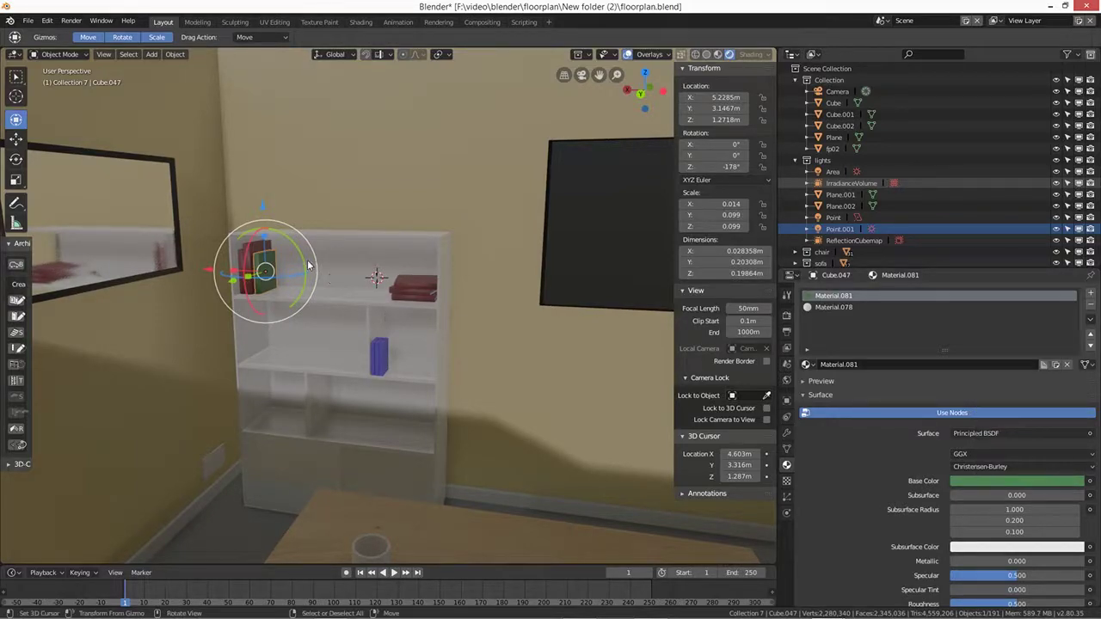
# Step: Give the neighbouring red book its own material and colour it dark blue
pyautogui.click(255, 245)
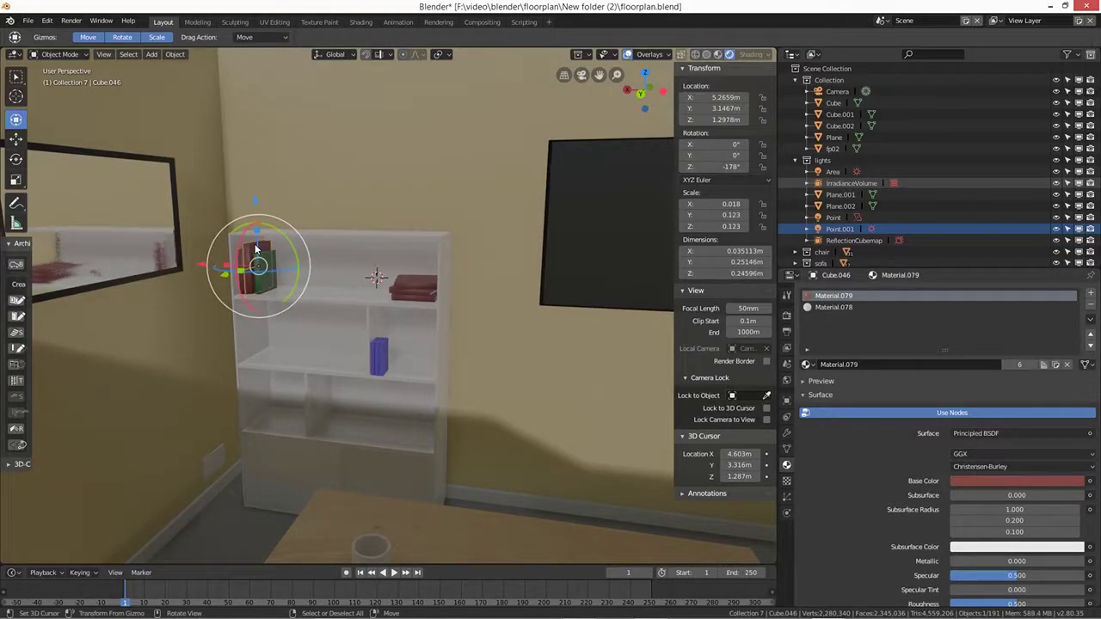
pyautogui.click(1019, 364)
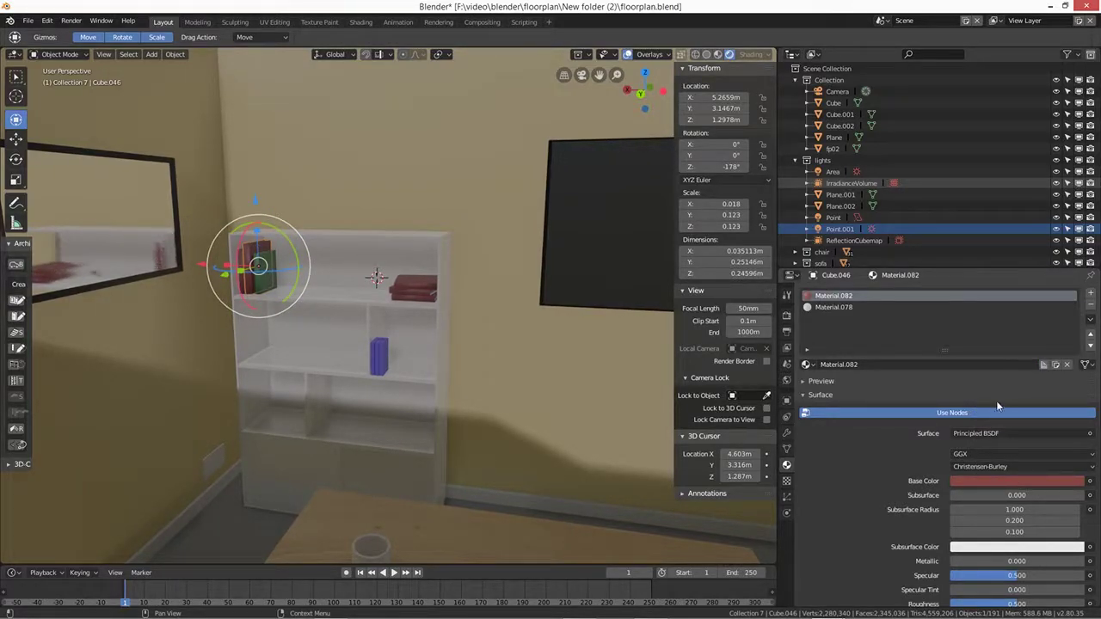
pyautogui.click(983, 478)
pyautogui.click(1048, 350)
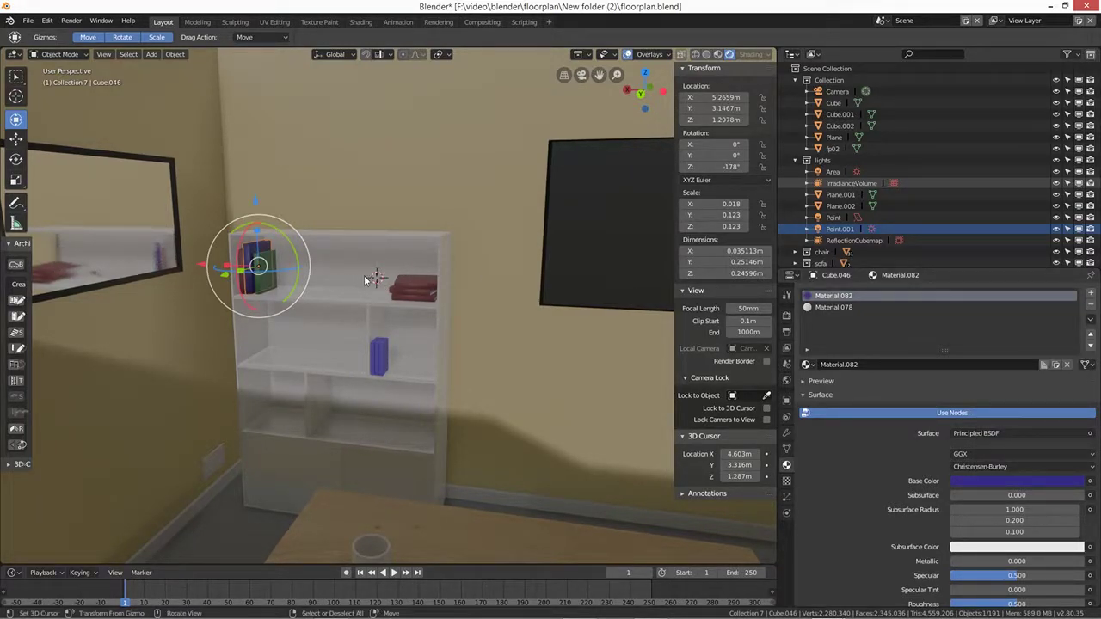
pyautogui.click(414, 282)
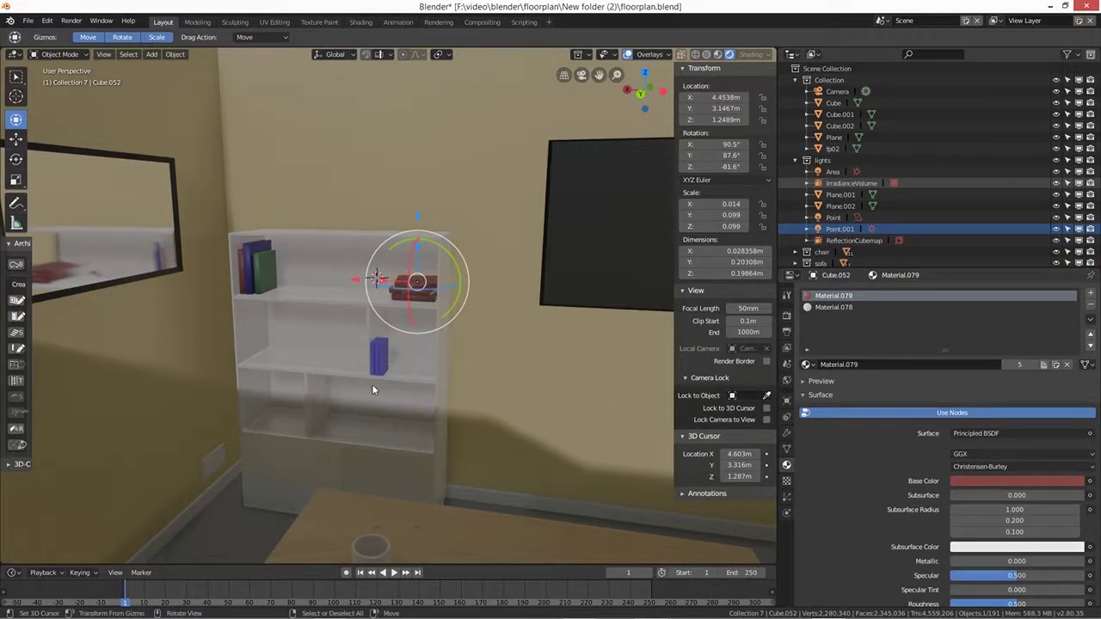
pyautogui.moveTo(372, 389); pyautogui.dragTo(427, 440, button='middle')
pyautogui.scroll(-3, 348, 409)
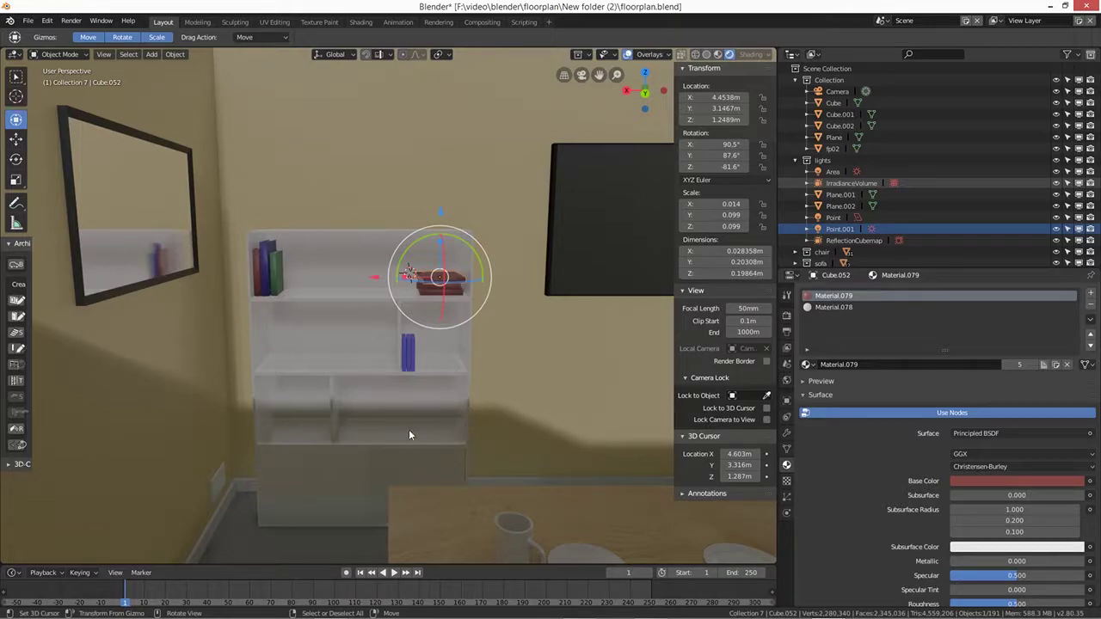
# Step: Duplicate the middle compartment's vertical divider into the lower compartment
pyautogui.click(416, 419)
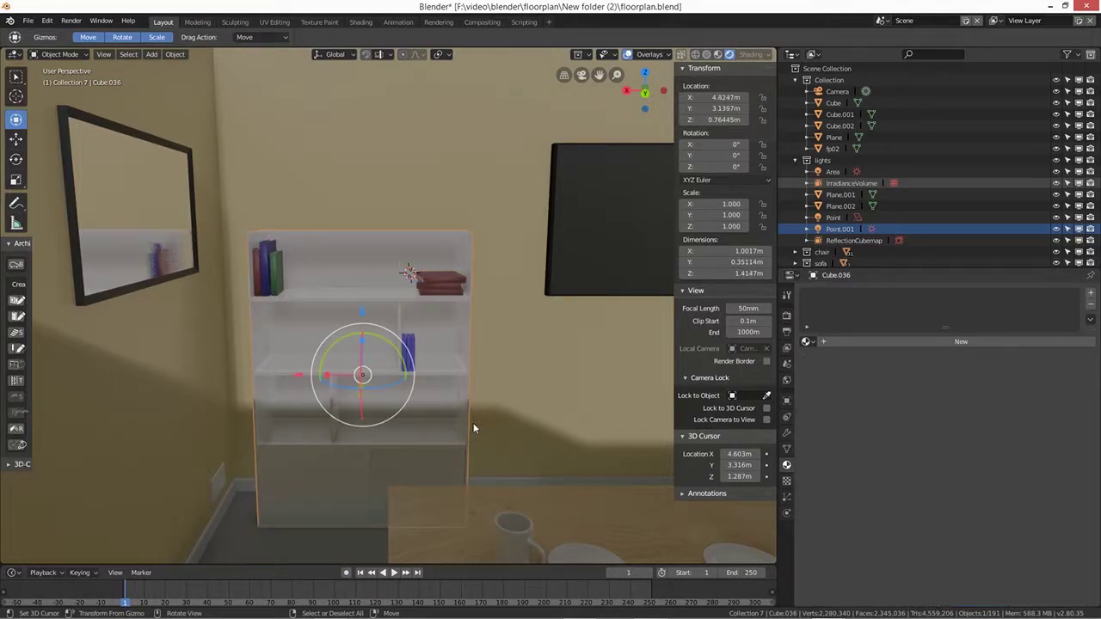
pyautogui.click(398, 310)
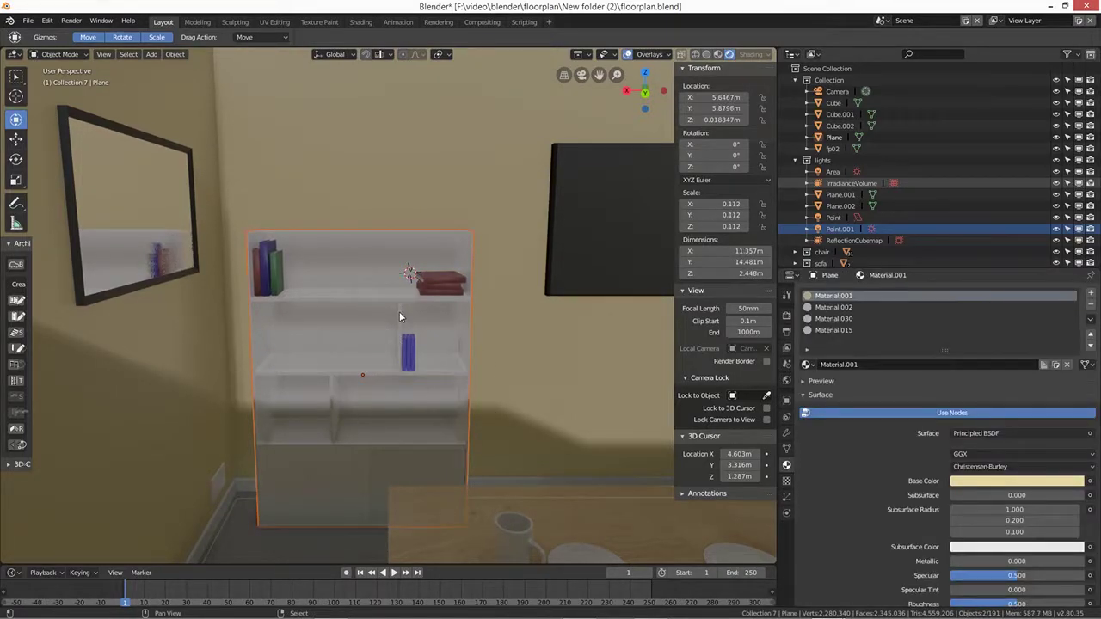
pyautogui.scroll(2, 397, 351)
pyautogui.scroll(2, 398, 358)
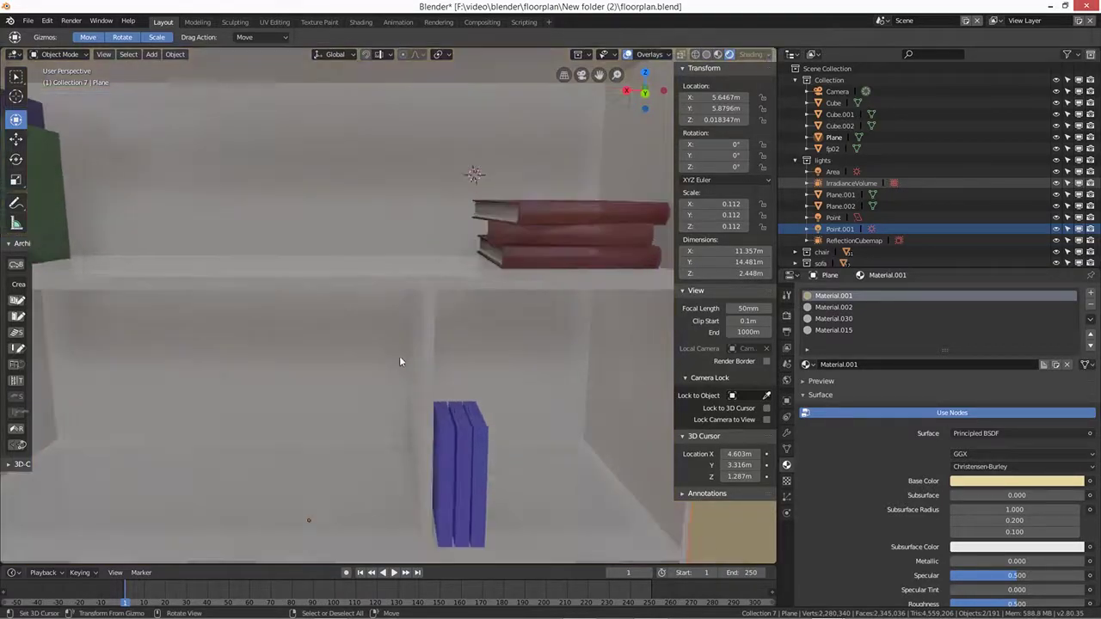
pyautogui.click(424, 366)
pyautogui.scroll(-2, 398, 396)
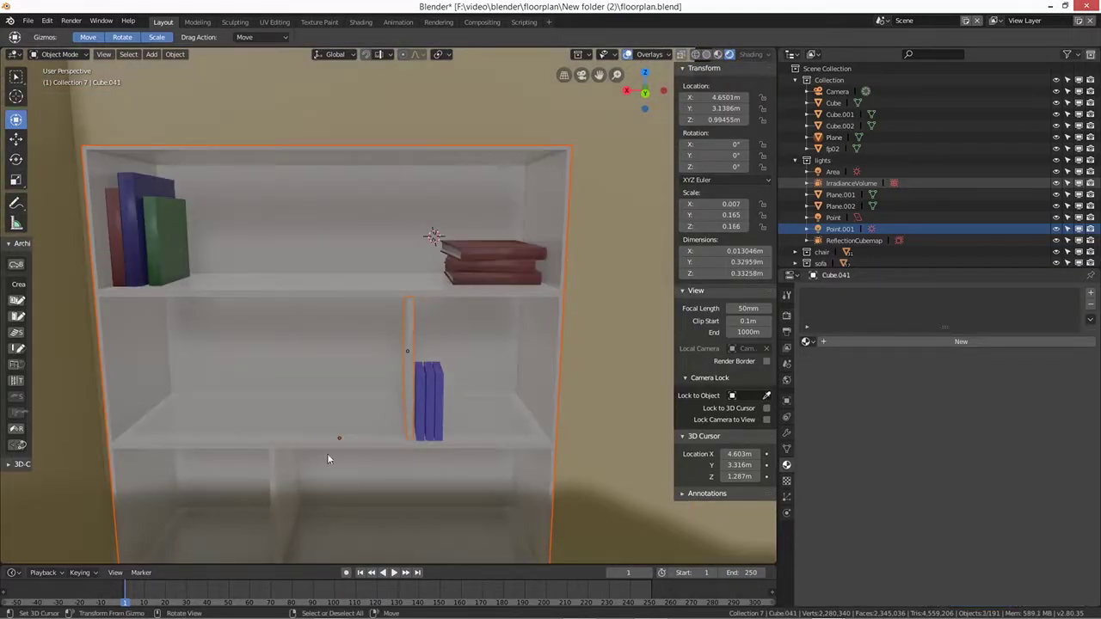
pyautogui.hotkey('shift', 'd')
pyautogui.click(313, 499)
pyautogui.scroll(-2, 332, 499)
# Step: Scale up the two lower panels together, then undo the enlargement
pyautogui.keyDown('shift'); pyautogui.click(352, 497); pyautogui.keyUp('shift')
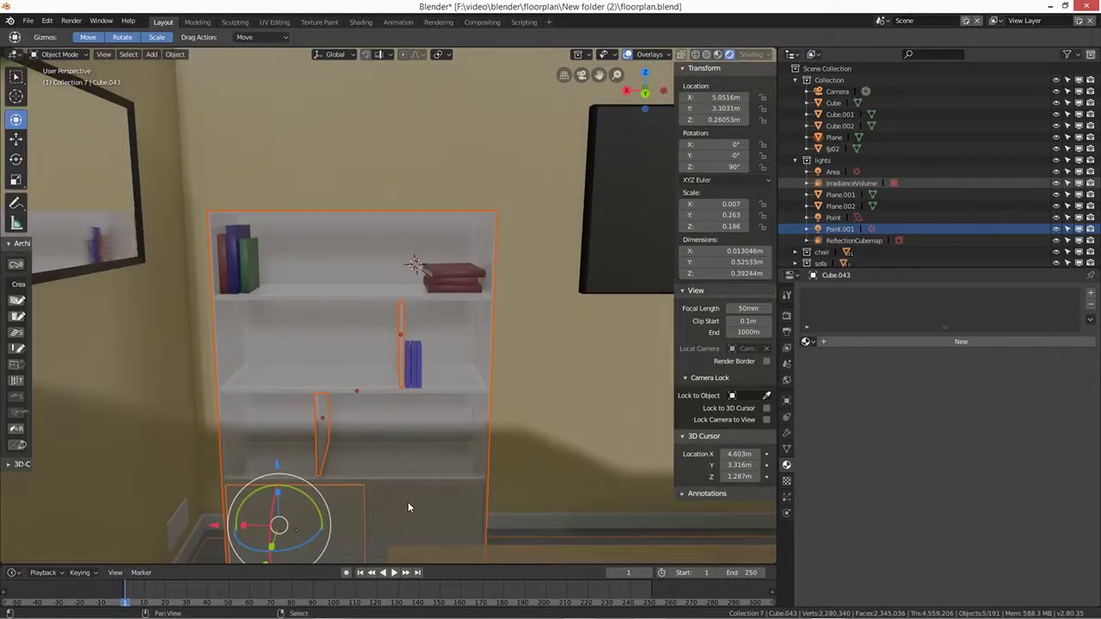
pyautogui.keyDown('shift'); pyautogui.click(408, 501); pyautogui.keyUp('shift')
pyautogui.press('s')
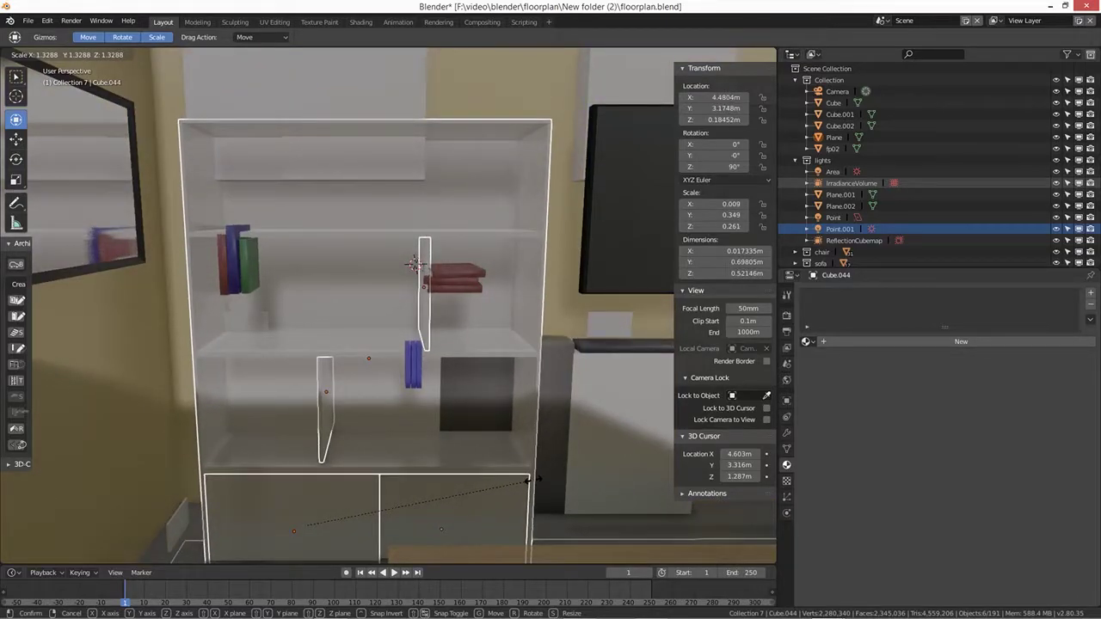
pyautogui.click(538, 483)
pyautogui.moveTo(551, 488); pyautogui.dragTo(483, 519, button='middle')
pyautogui.scroll(-6, 483, 519)
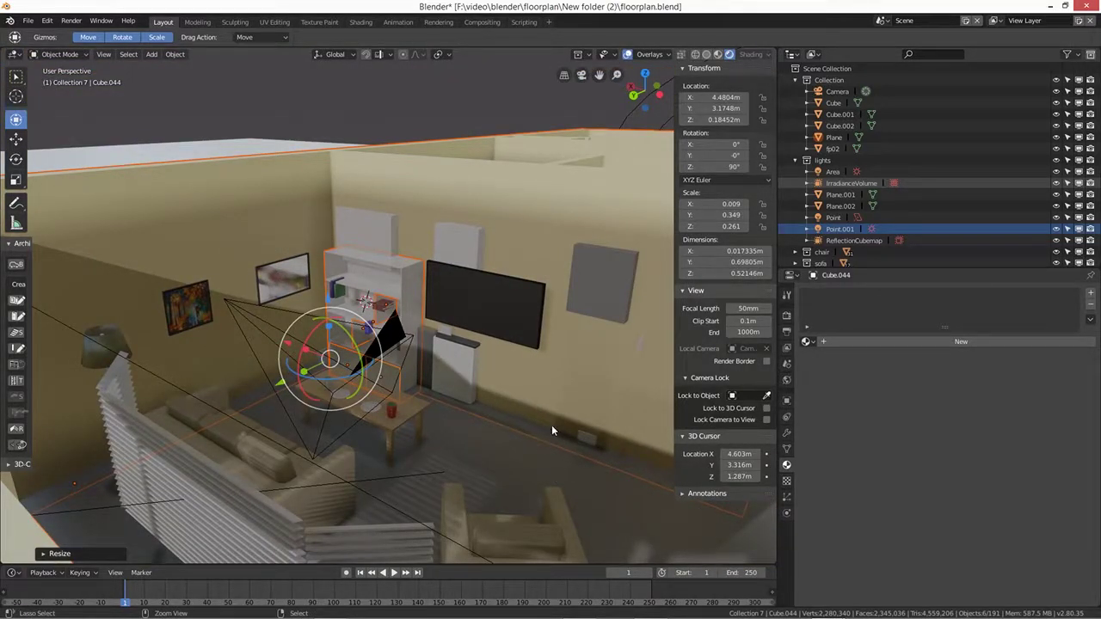
pyautogui.hotkey('ctrl', 'z')
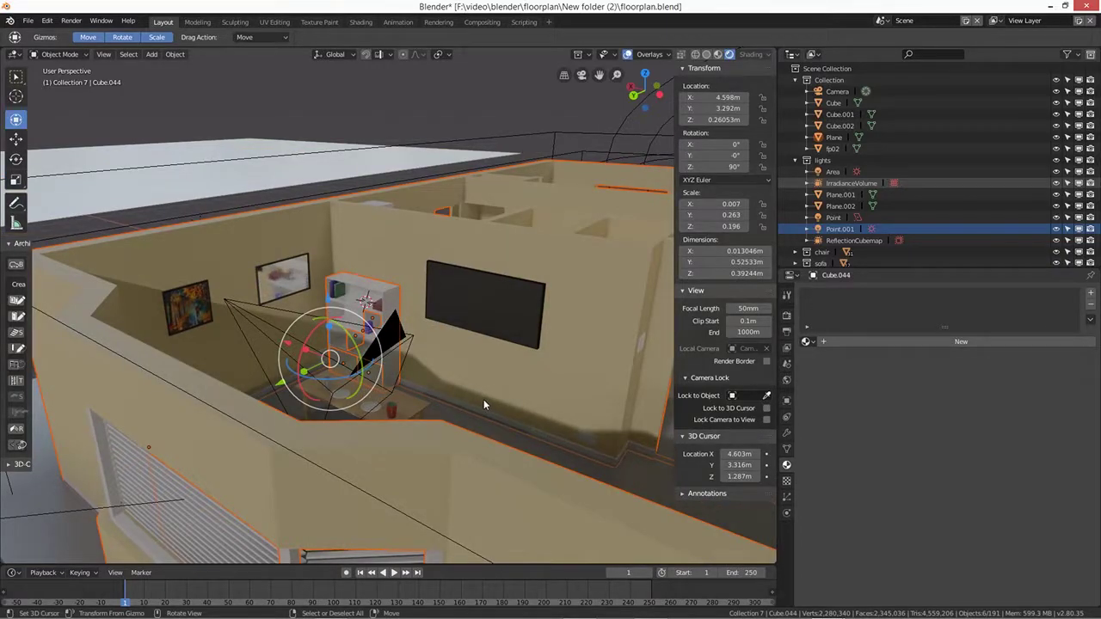
pyautogui.scroll(4, 482, 398)
pyautogui.scroll(3, 412, 346)
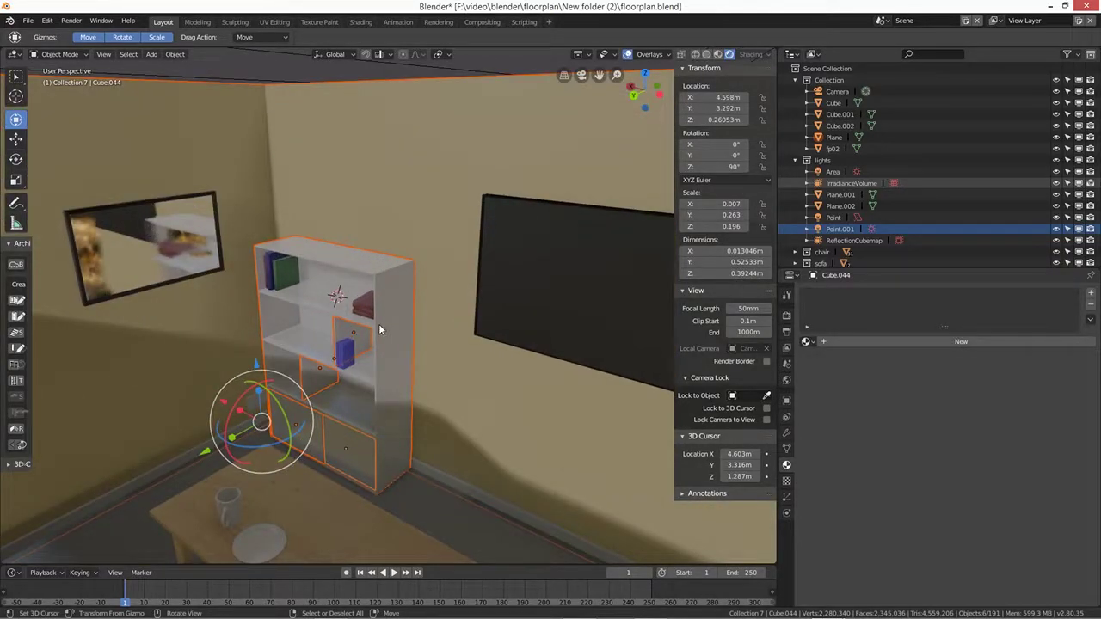
# Step: Select the bookshelf body, dividers, plane and cabinet doors together as one group
pyautogui.click(378, 323)
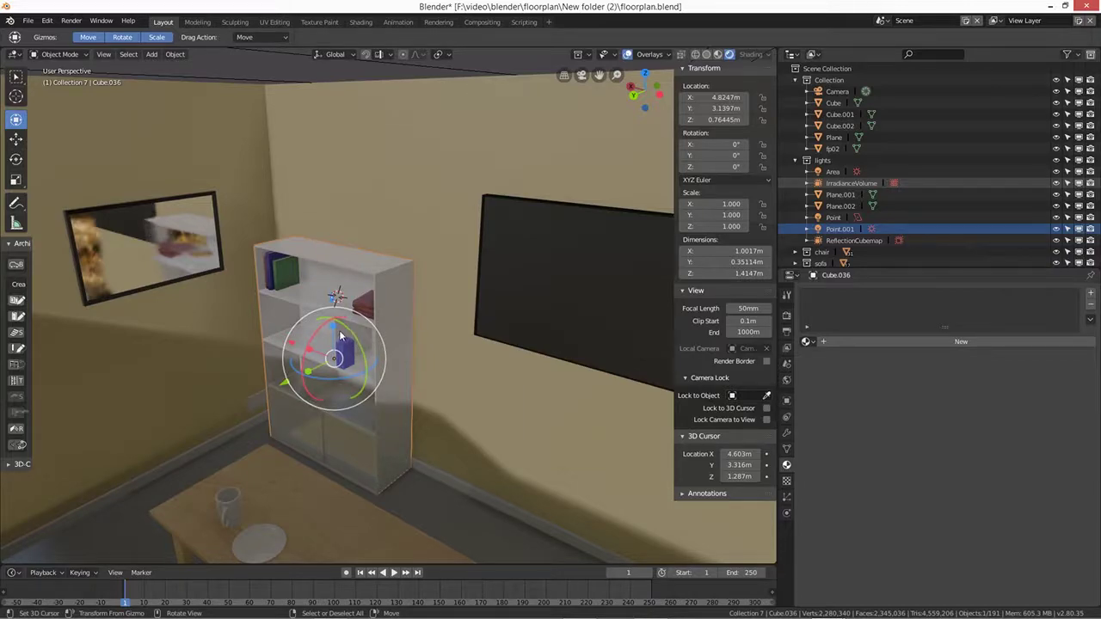
pyautogui.click(341, 333)
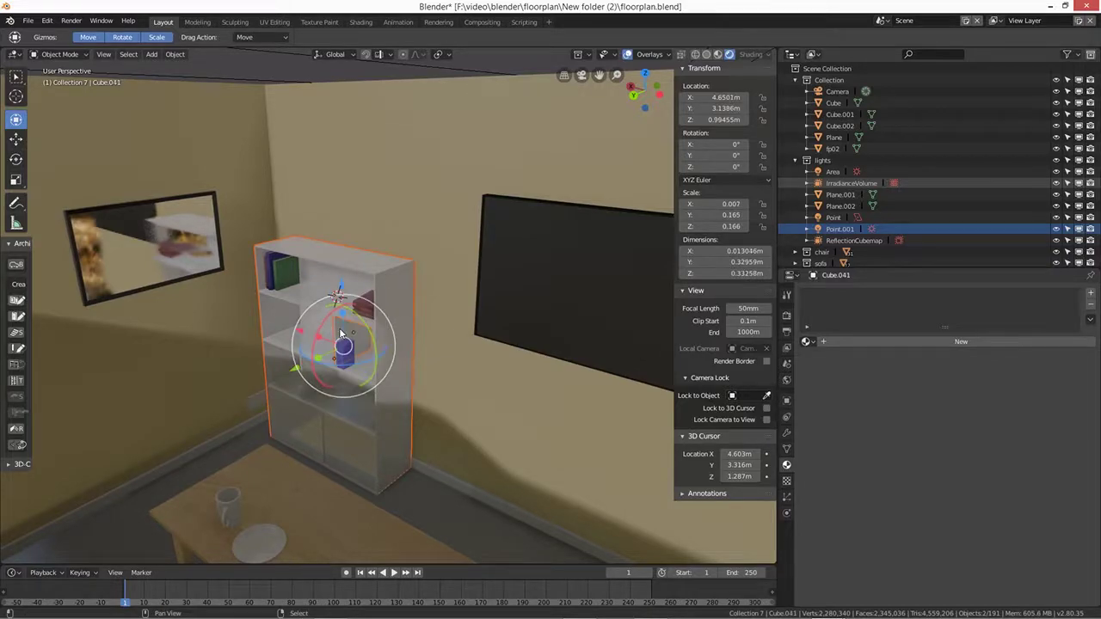
pyautogui.click(303, 392)
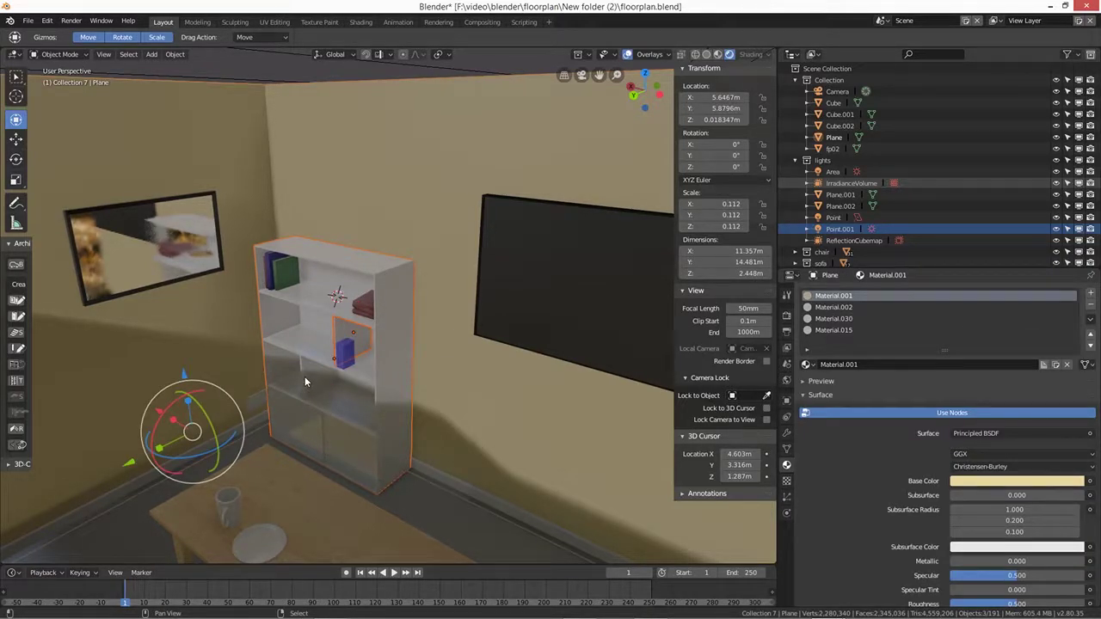
pyautogui.click(304, 376)
pyautogui.scroll(5, 301, 383)
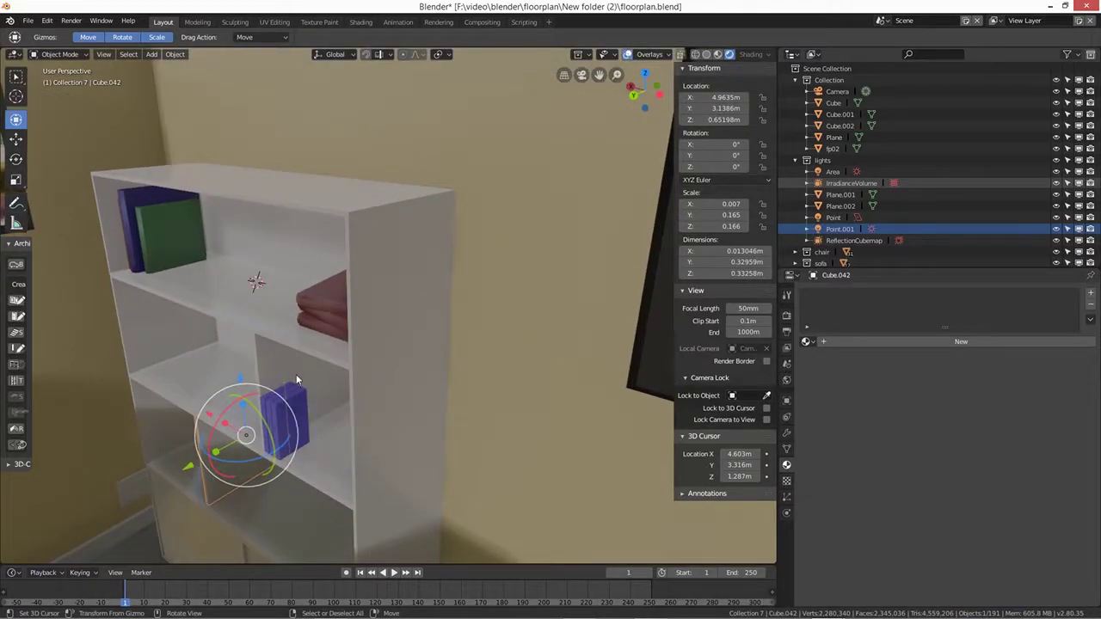
pyautogui.click(301, 363)
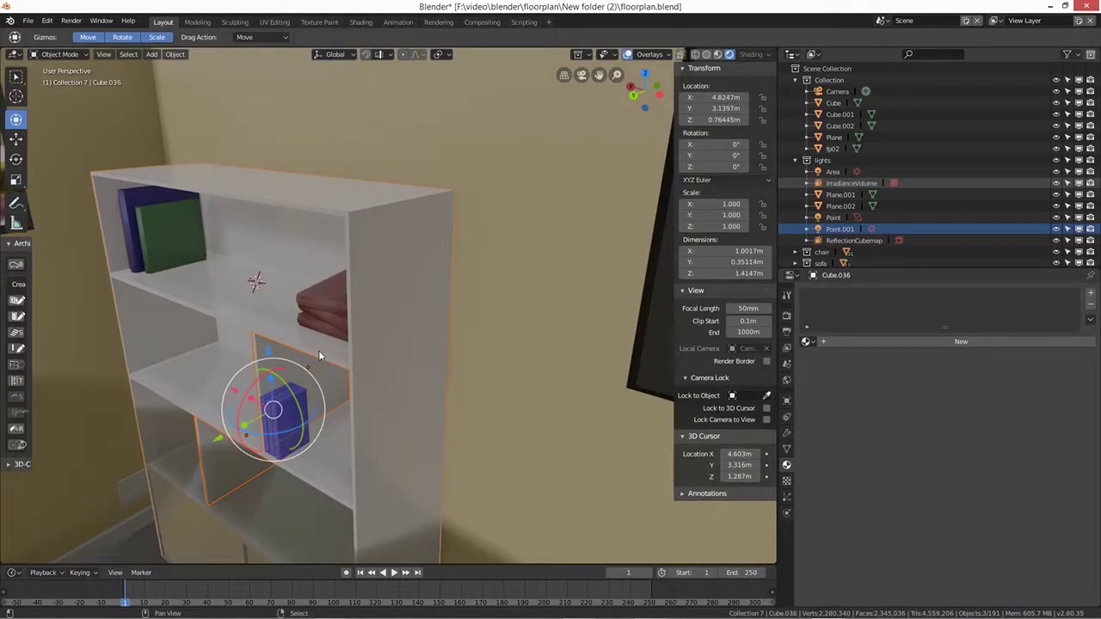
pyautogui.scroll(-3, 301, 413)
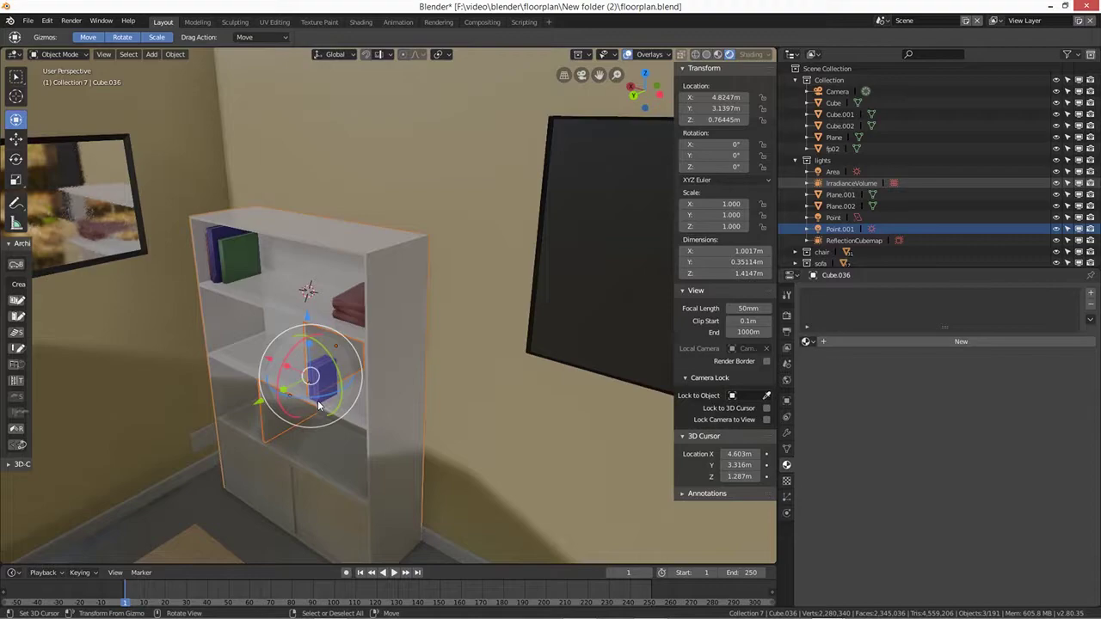
pyautogui.click(280, 479)
pyautogui.click(307, 493)
pyautogui.moveTo(318, 503); pyautogui.dragTo(345, 404, button='middle')
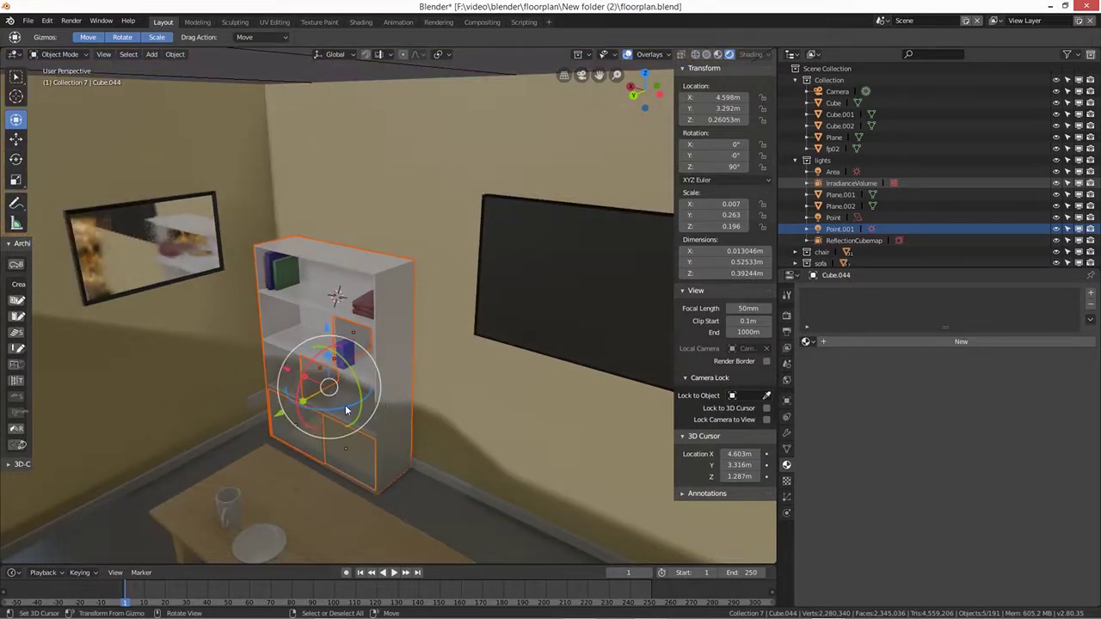
# Step: Scale the whole bookshelf up much taller and lift it off the floor
pyautogui.press('s')
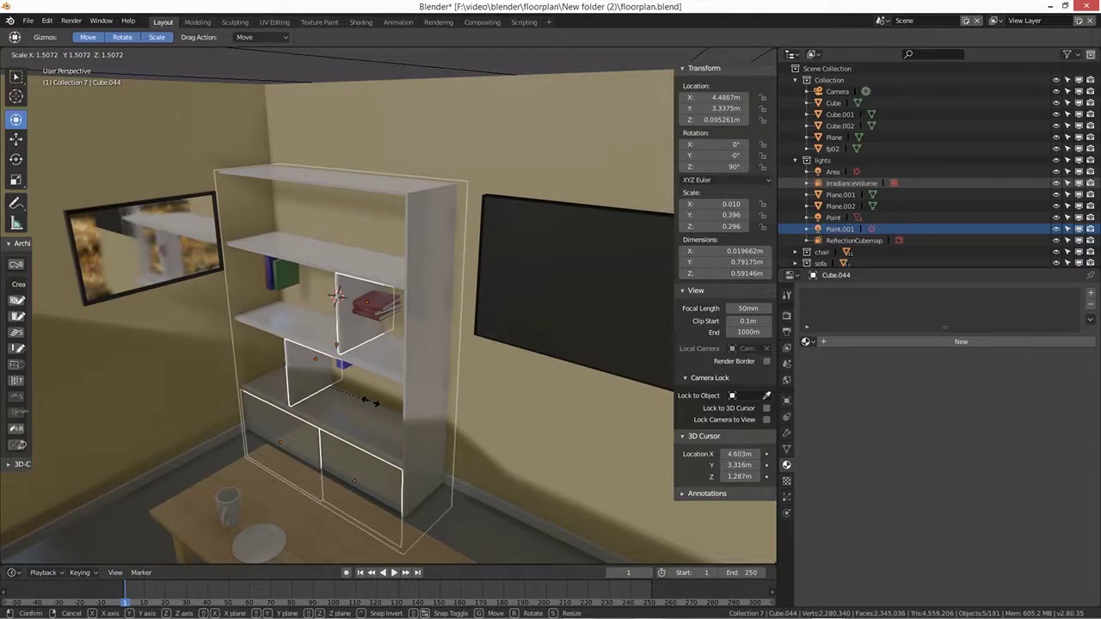
pyautogui.click(370, 402)
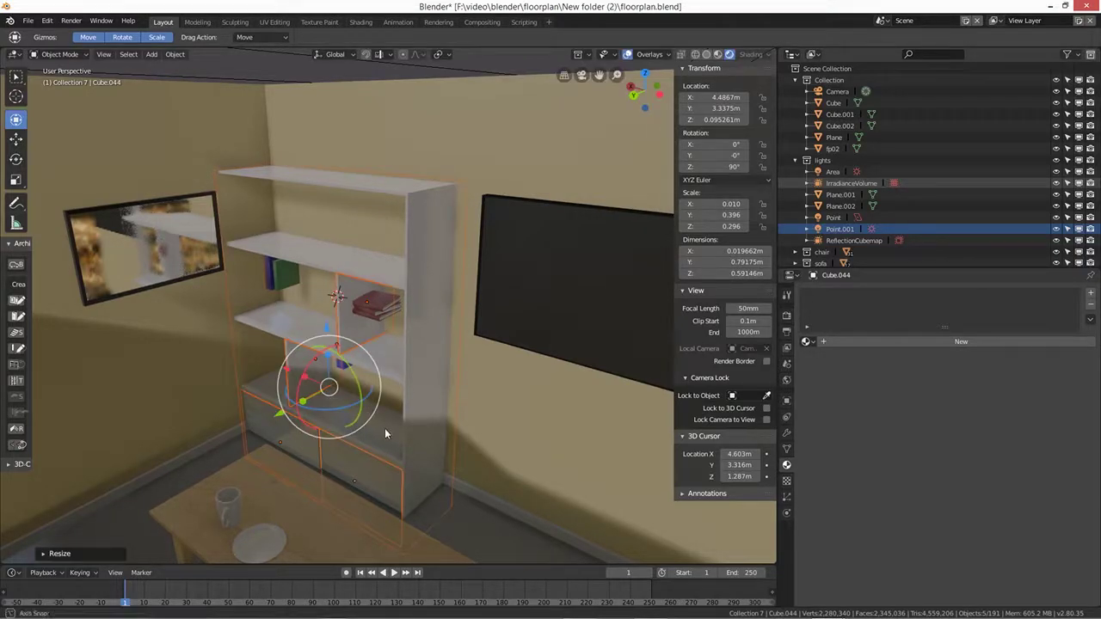
pyautogui.moveTo(385, 428); pyautogui.dragTo(348, 435, button='middle')
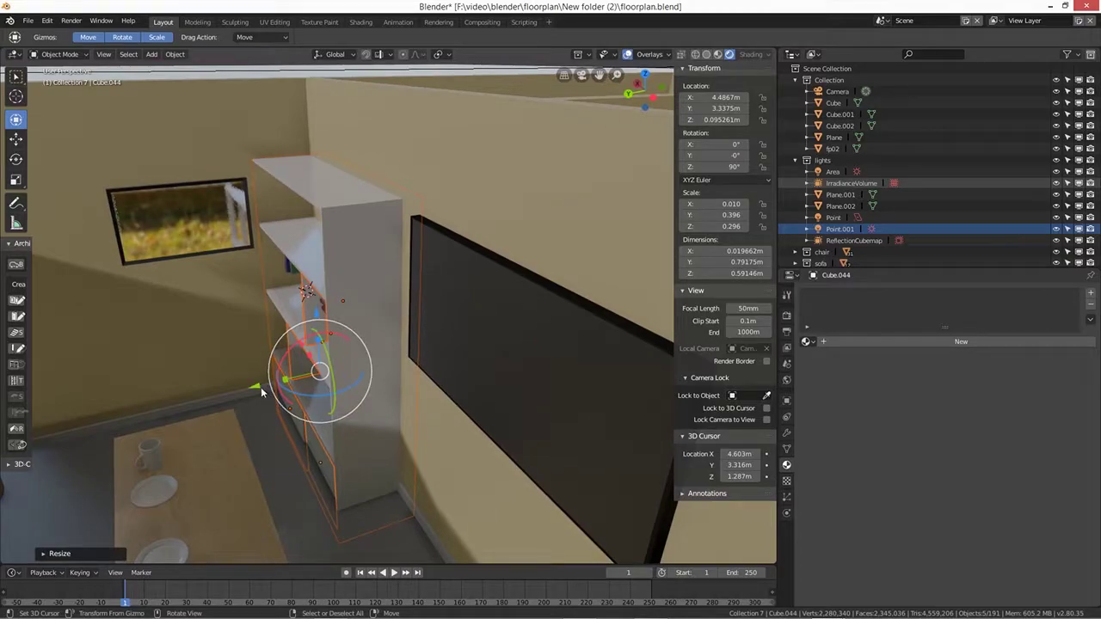
pyautogui.press('g')
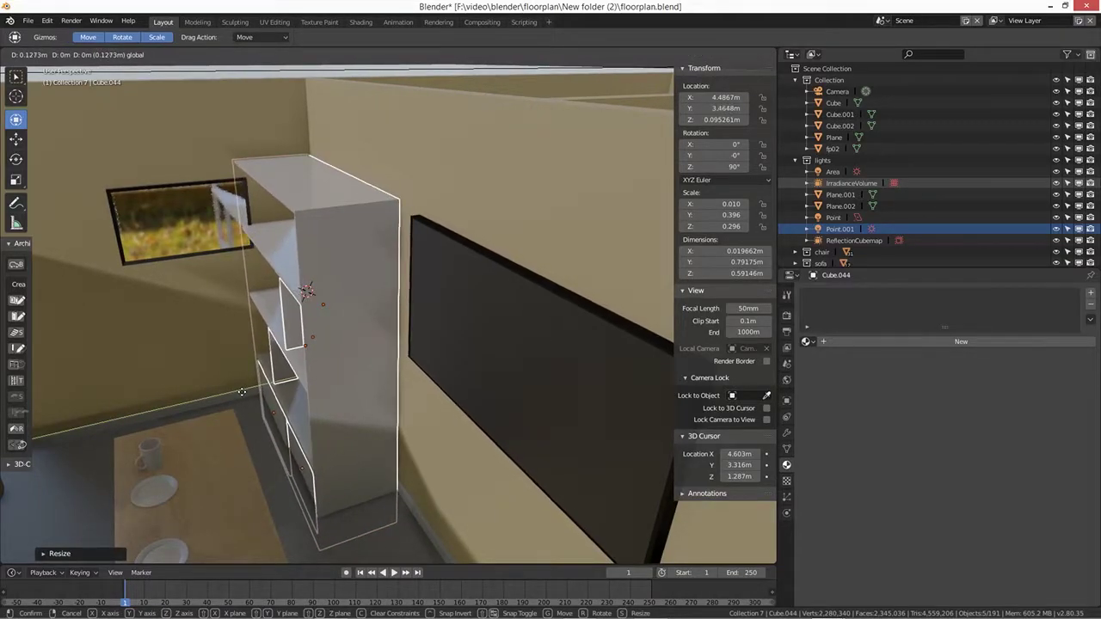
pyautogui.click(297, 335)
pyautogui.moveTo(301, 327); pyautogui.dragTo(301, 289)
pyautogui.moveTo(302, 288); pyautogui.dragTo(319, 344, button='middle')
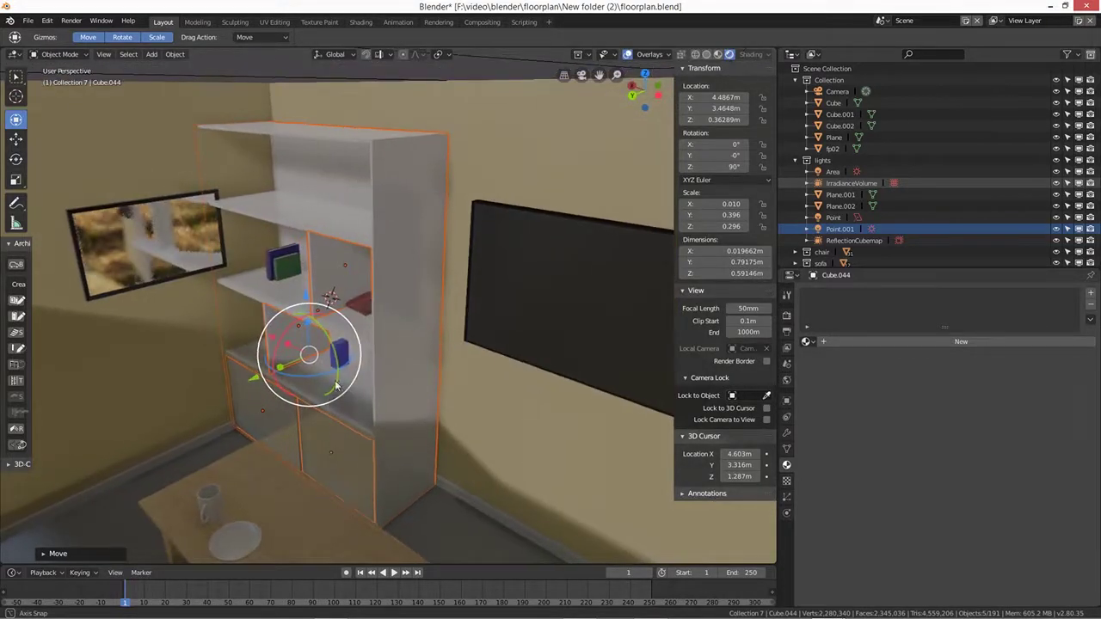
# Step: Make the bookshelf shallower and move it back against the wall
pyautogui.press('s')
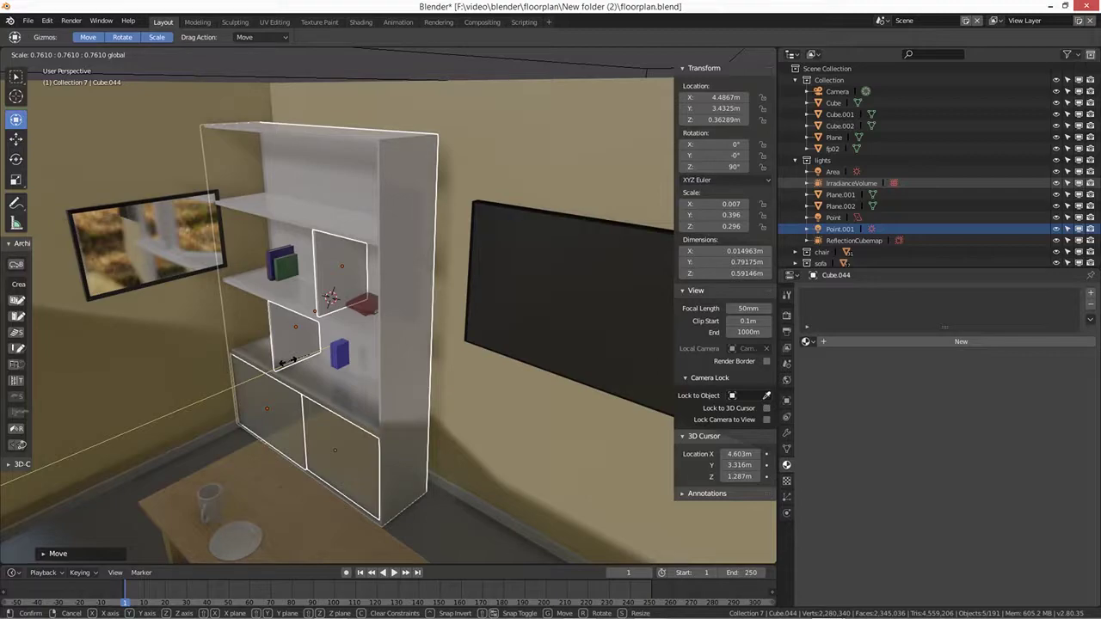
pyautogui.click(288, 361)
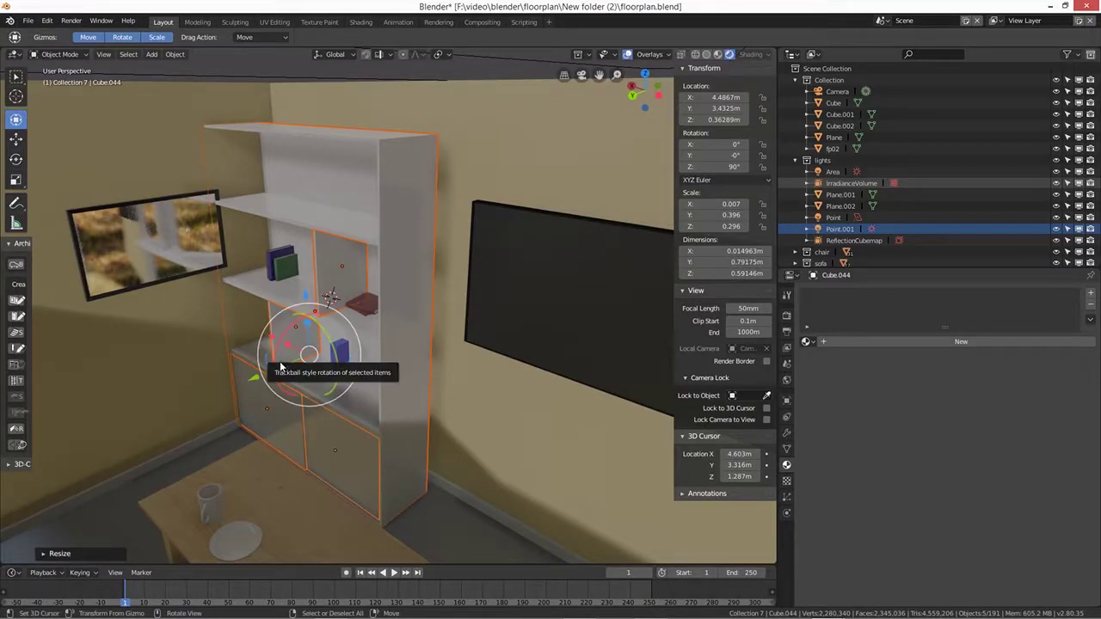
pyautogui.press('g')
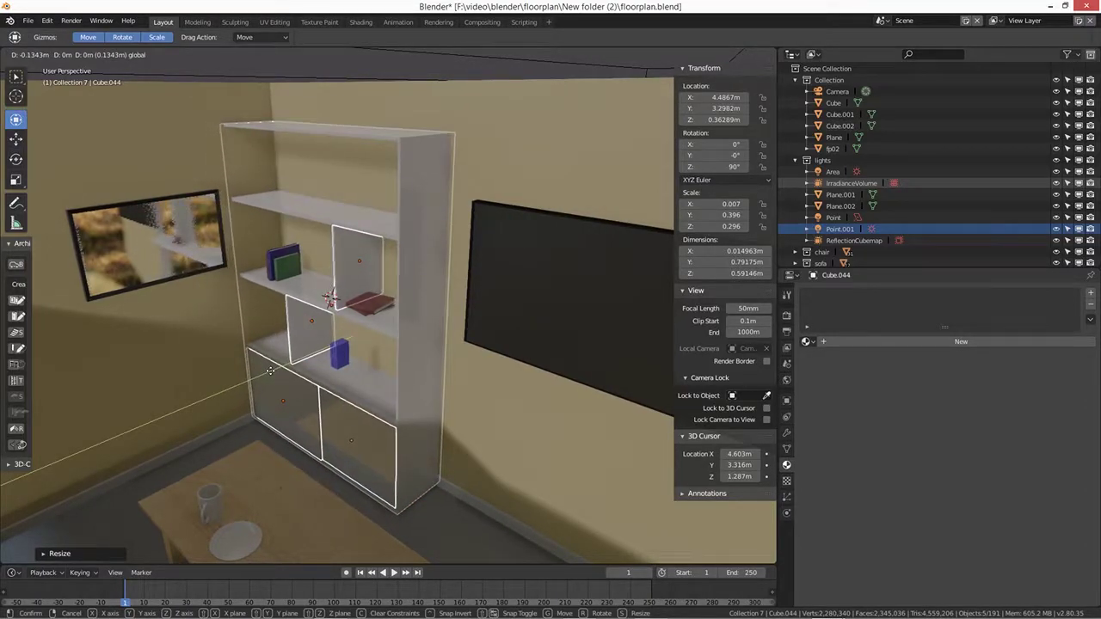
pyautogui.click(335, 442)
pyautogui.moveTo(336, 442); pyautogui.dragTo(399, 442, button='middle')
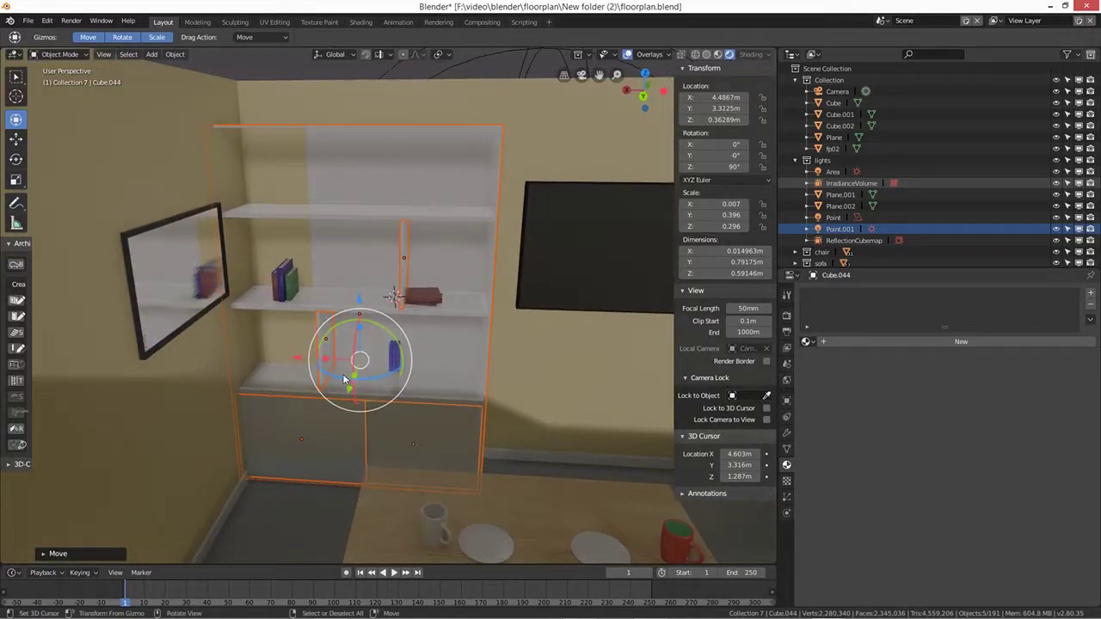
# Step: Narrow the bookshelf and slide it sideways along the wall
pyautogui.press('s')
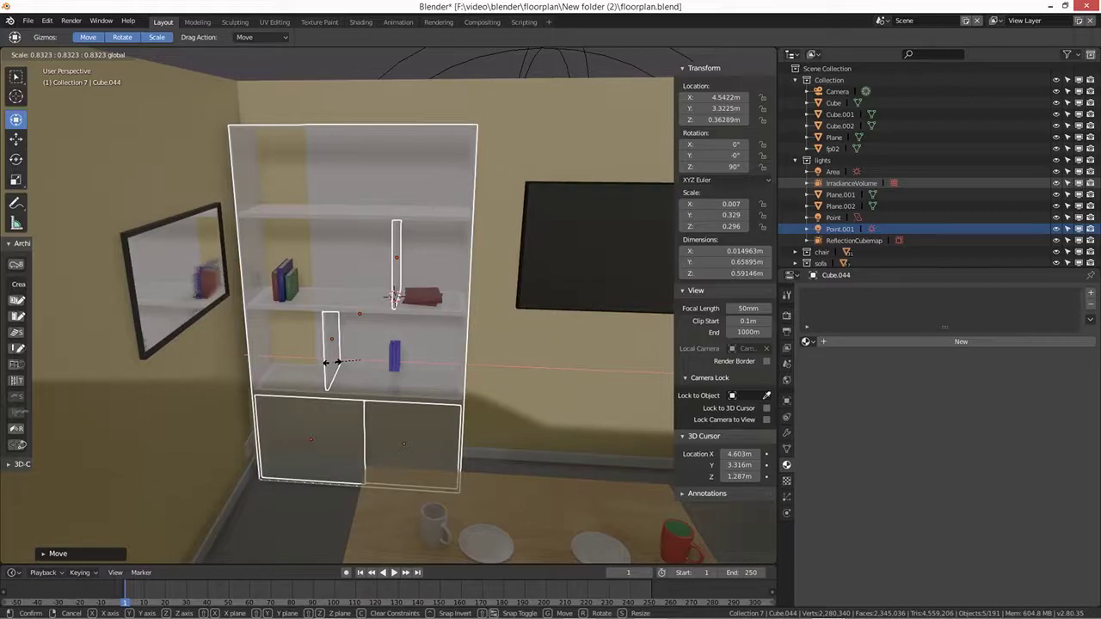
pyautogui.click(334, 363)
pyautogui.moveTo(513, 363); pyautogui.dragTo(456, 361, button='middle')
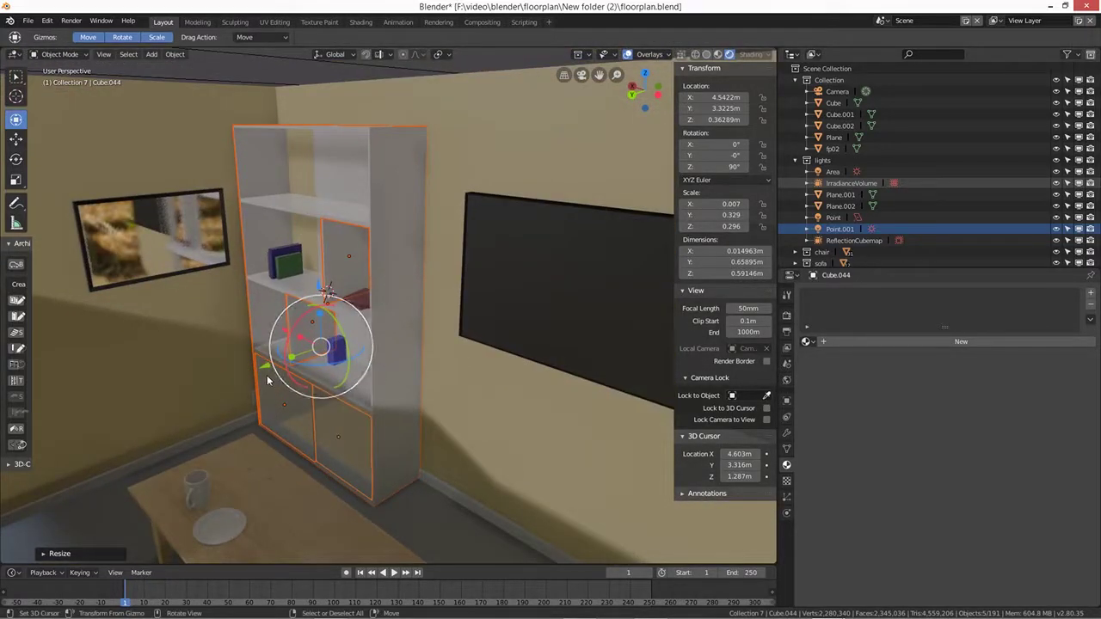
pyautogui.moveTo(265, 368); pyautogui.dragTo(269, 370)
pyautogui.moveTo(435, 466); pyautogui.dragTo(507, 458, button='middle')
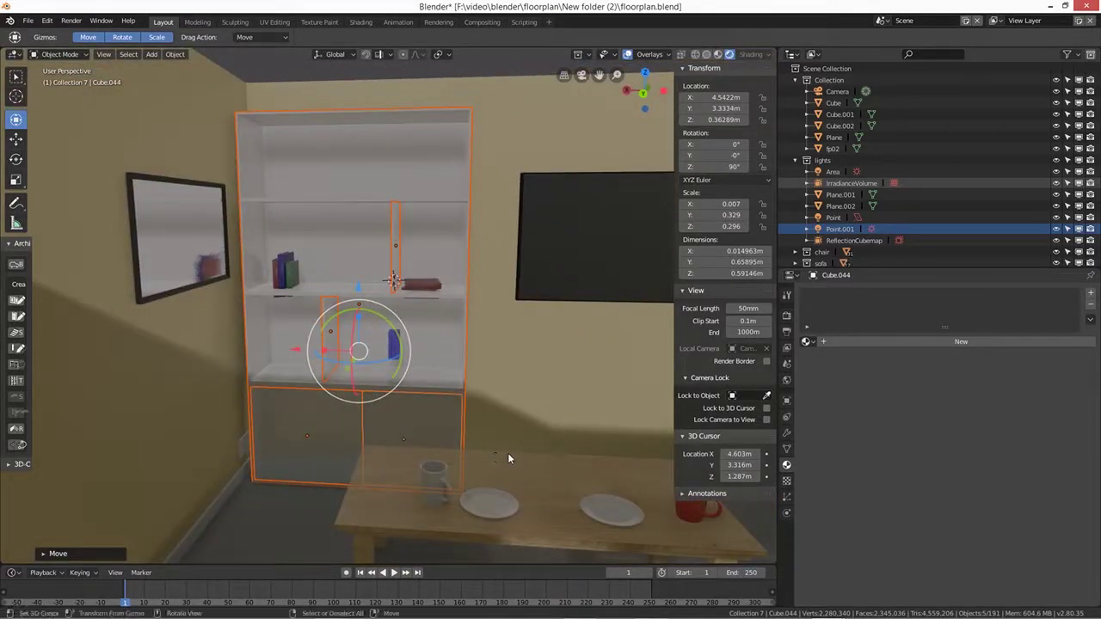
pyautogui.click(293, 271)
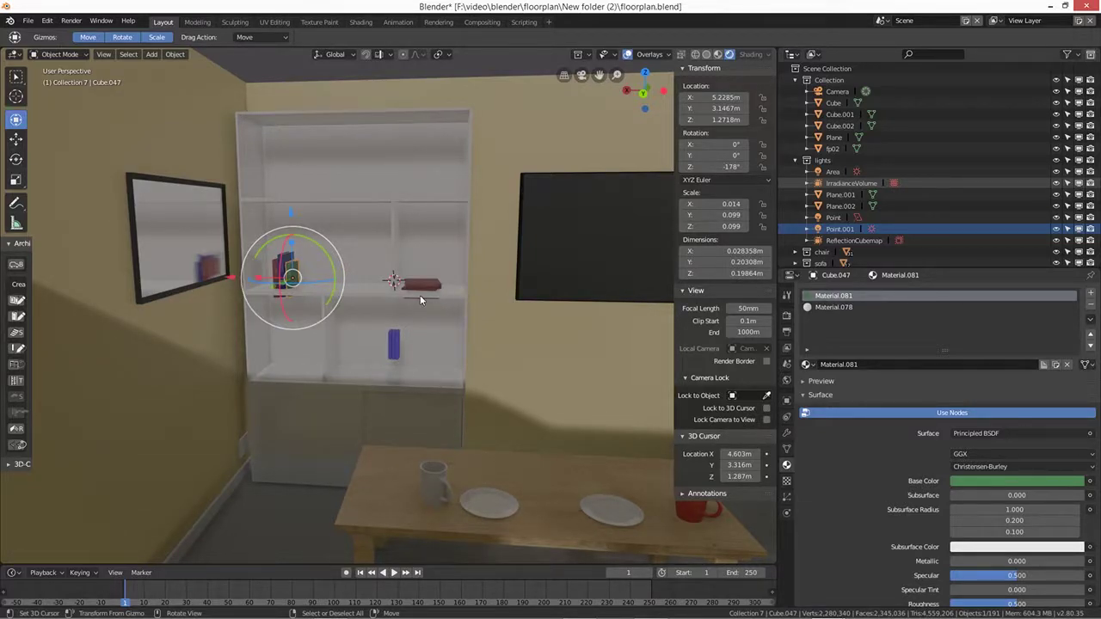
# Step: Duplicate the flat red book twice and lift the stack onto the top shelf
pyautogui.scroll(5, 422, 294)
pyautogui.click(452, 267)
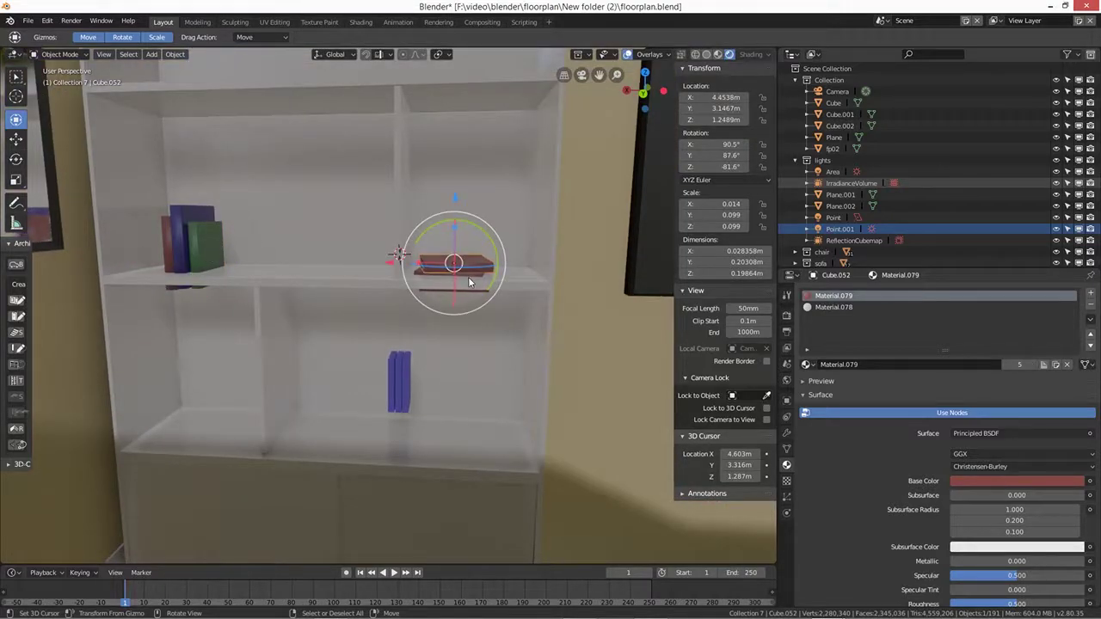
pyautogui.click(473, 279)
pyautogui.moveTo(482, 296); pyautogui.dragTo(474, 329, button='middle')
pyautogui.click(479, 261)
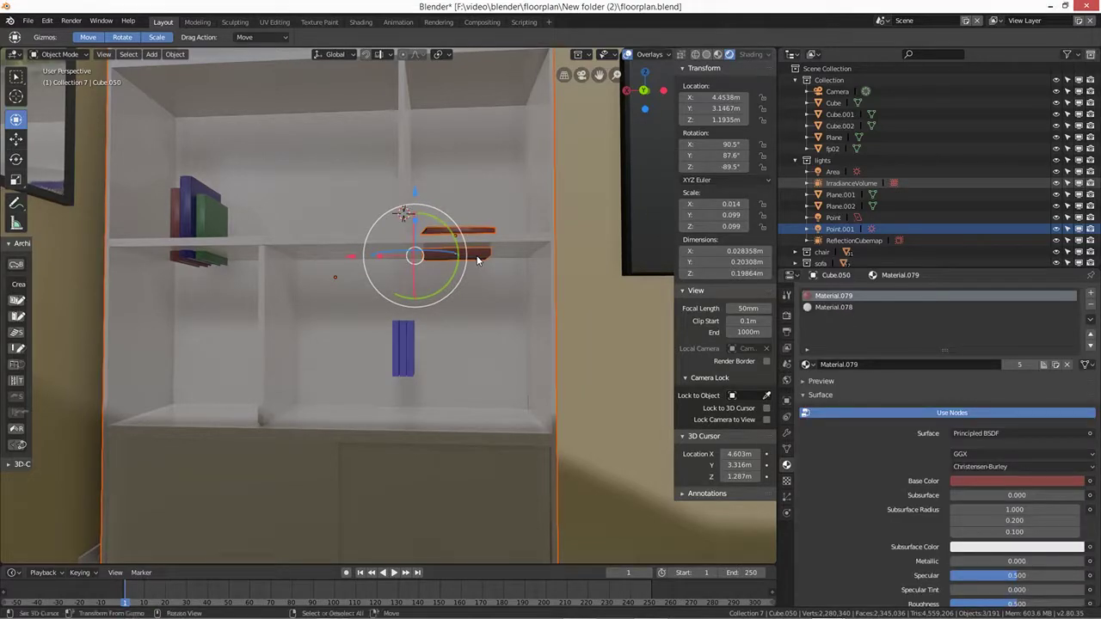
pyautogui.click(474, 254)
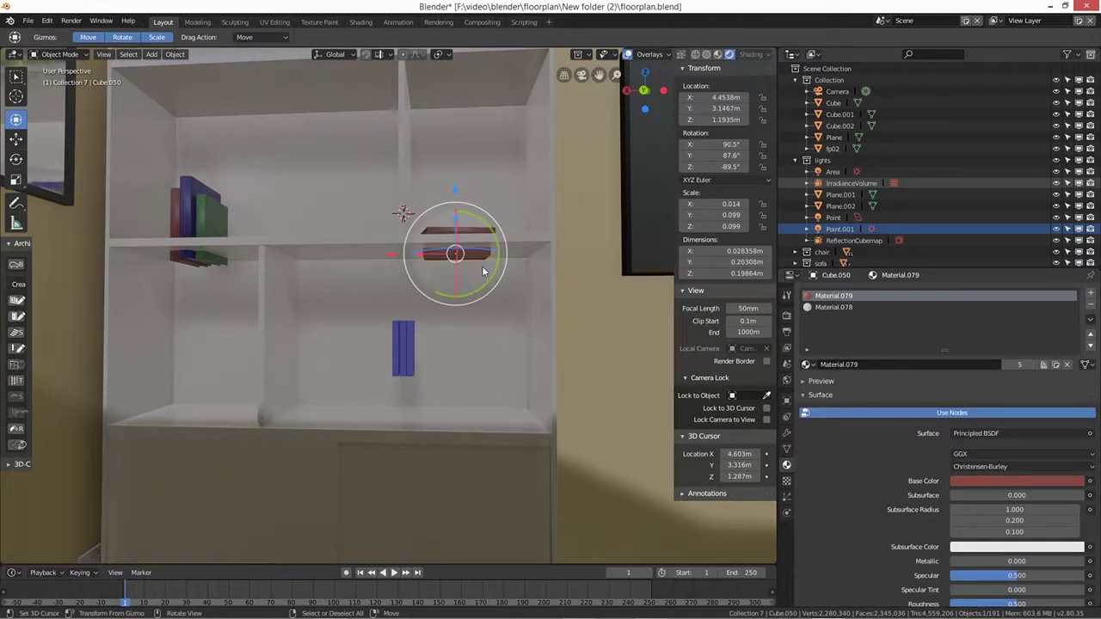
pyautogui.moveTo(481, 265); pyautogui.dragTo(422, 301, button='middle')
pyautogui.hotkey('shift', 'd')
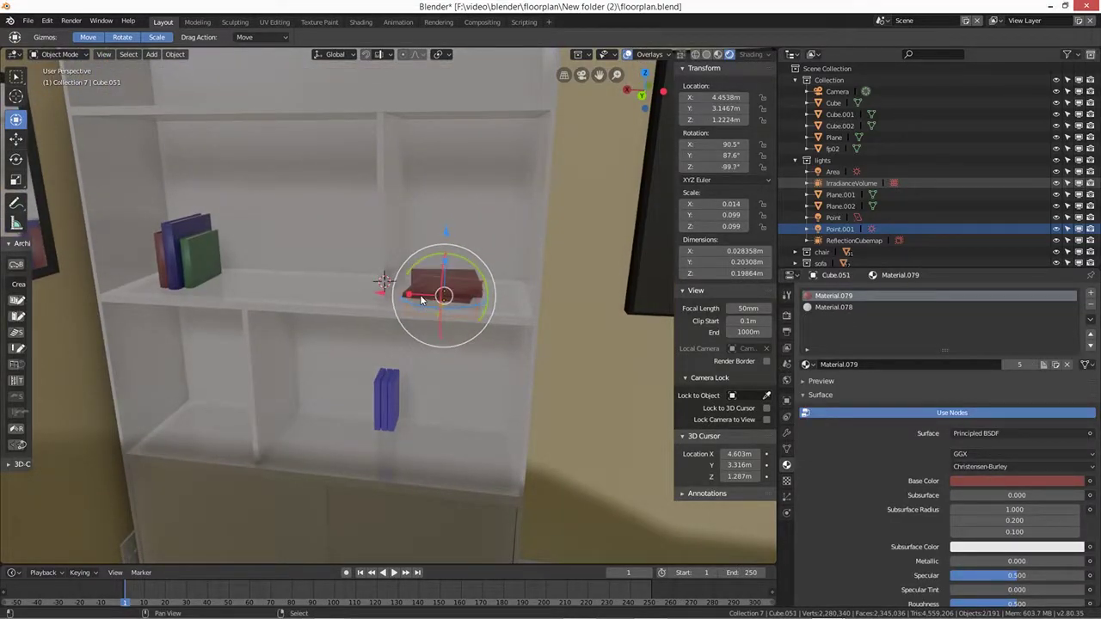
pyautogui.hotkey('shift', 'd')
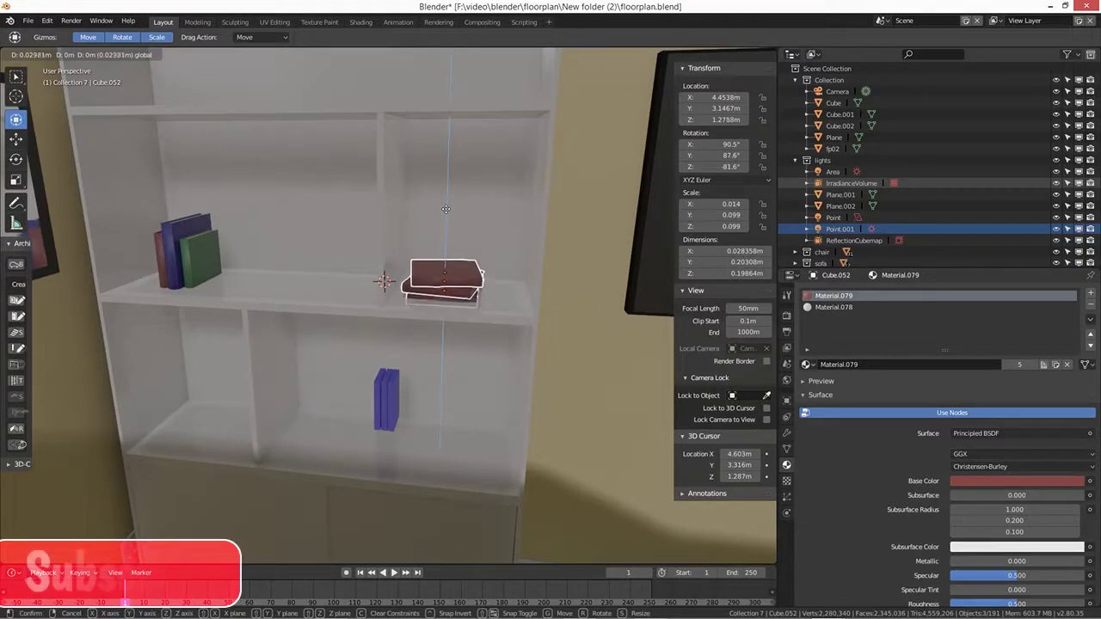
pyautogui.press('z')
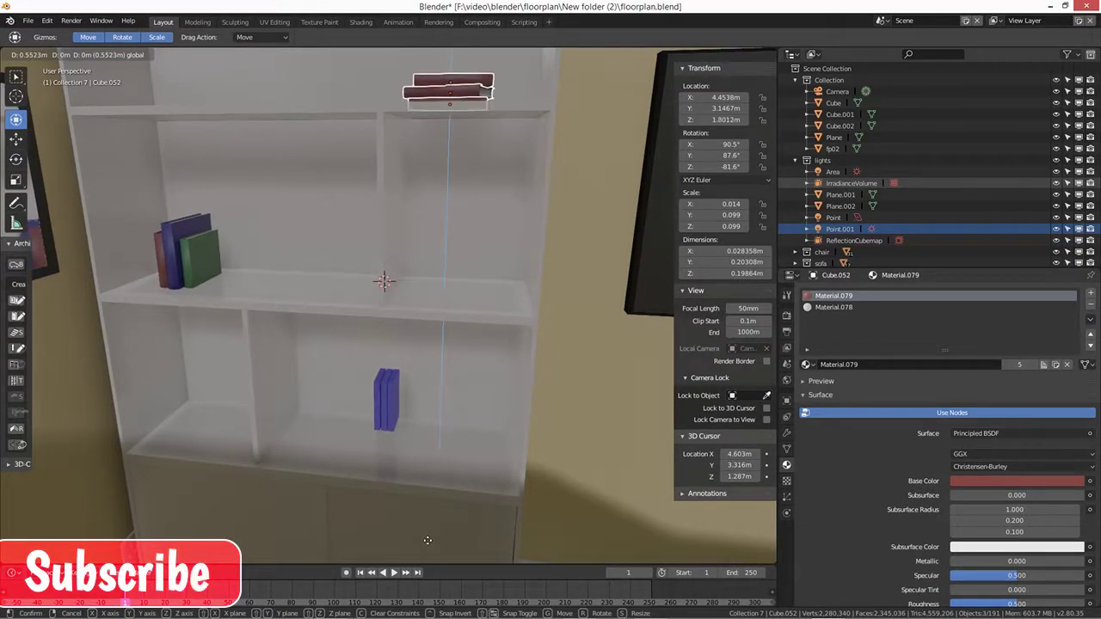
pyautogui.press('Return')
pyautogui.moveTo(362, 349); pyautogui.dragTo(360, 395, button='middle')
# Step: Raise the three upright books onto the top shelf at Z about 1.84 m
pyautogui.click(190, 314)
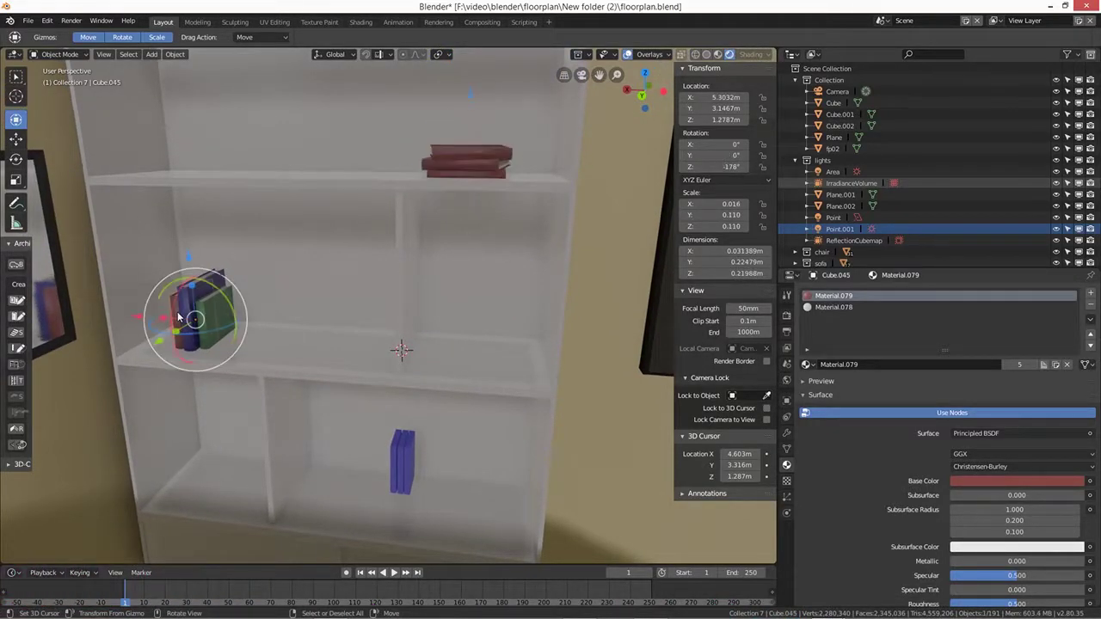
pyautogui.click(199, 315)
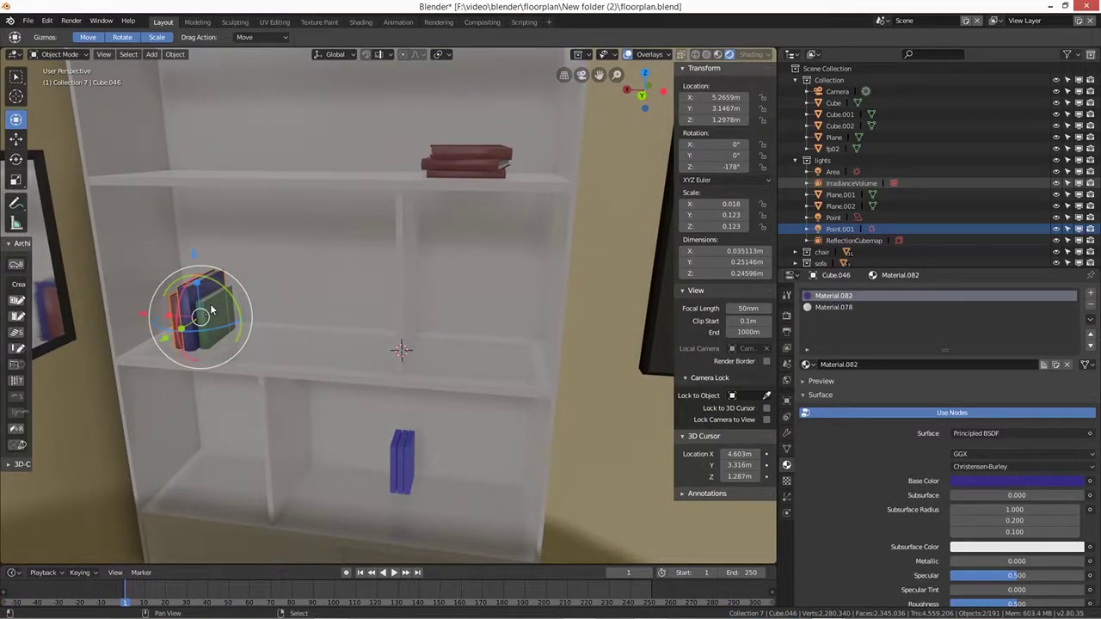
pyautogui.keyDown('shift'); pyautogui.click(211, 307); pyautogui.keyUp('shift')
pyautogui.moveTo(195, 255); pyautogui.dragTo(192, 70)
pyautogui.moveTo(275, 228); pyautogui.dragTo(299, 241, button='middle')
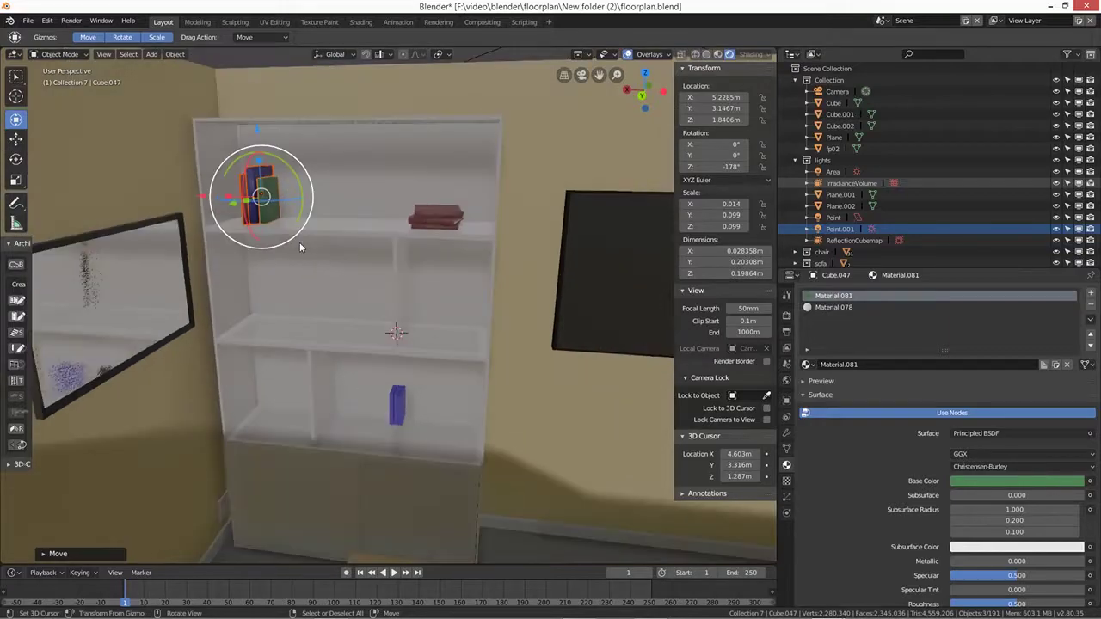
pyautogui.moveTo(414, 399)
pyautogui.mouseDown(button='middle')
pyautogui.moveTo(397, 368)
pyautogui.moveTo(420, 378)
pyautogui.mouseUp(button='middle')
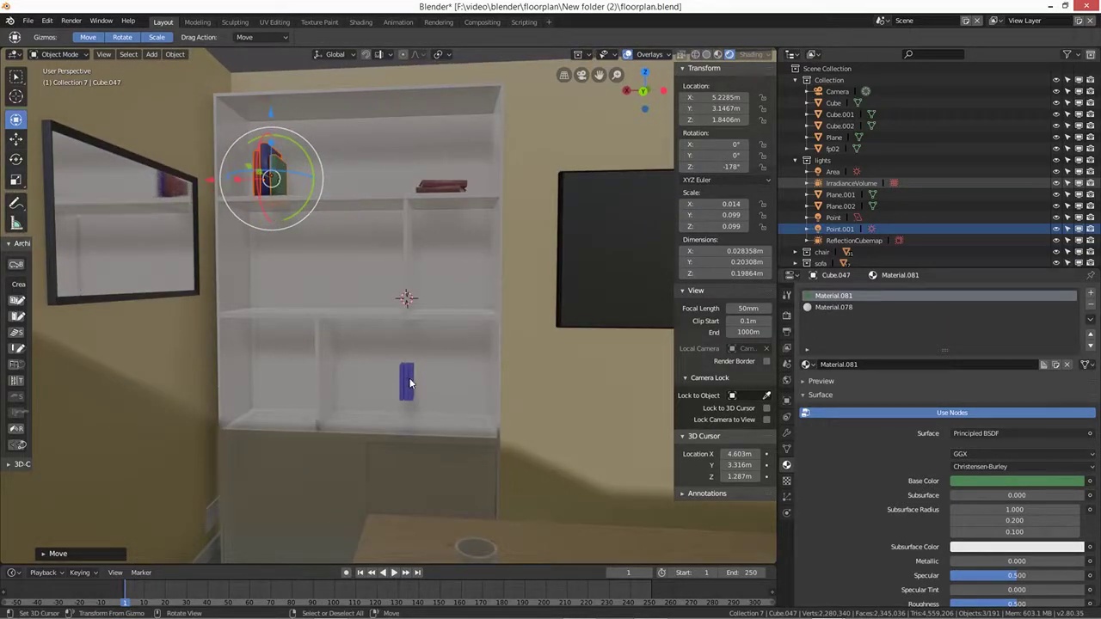
pyautogui.scroll(3, 413, 380)
# Step: Select the small blue book from among the overlapping purple books
pyautogui.click(412, 424)
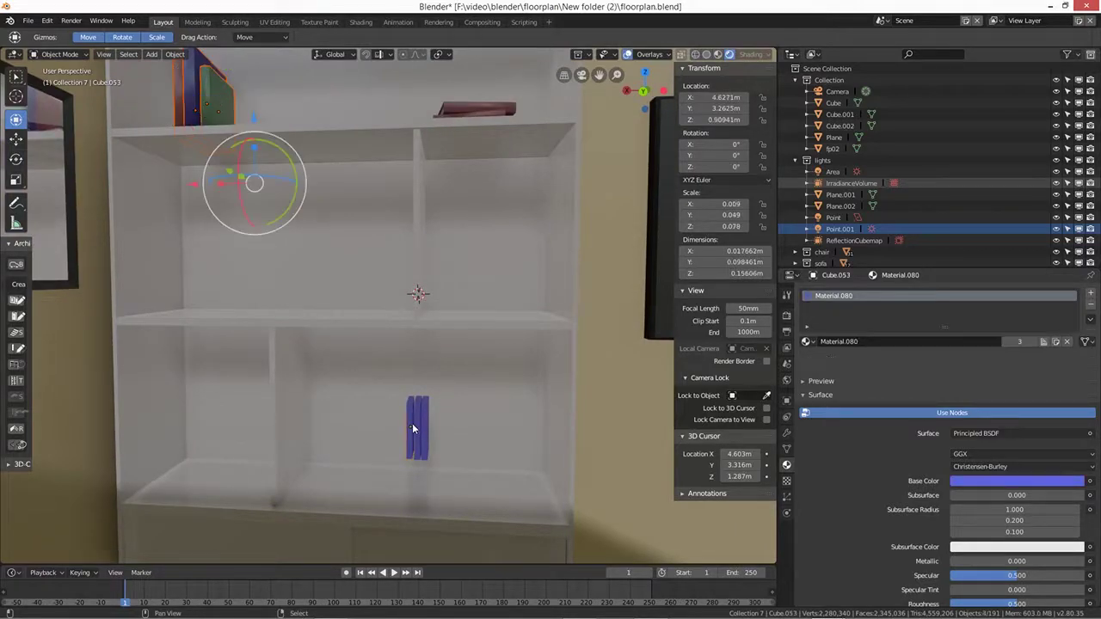
pyautogui.click(422, 423)
pyautogui.click(424, 423)
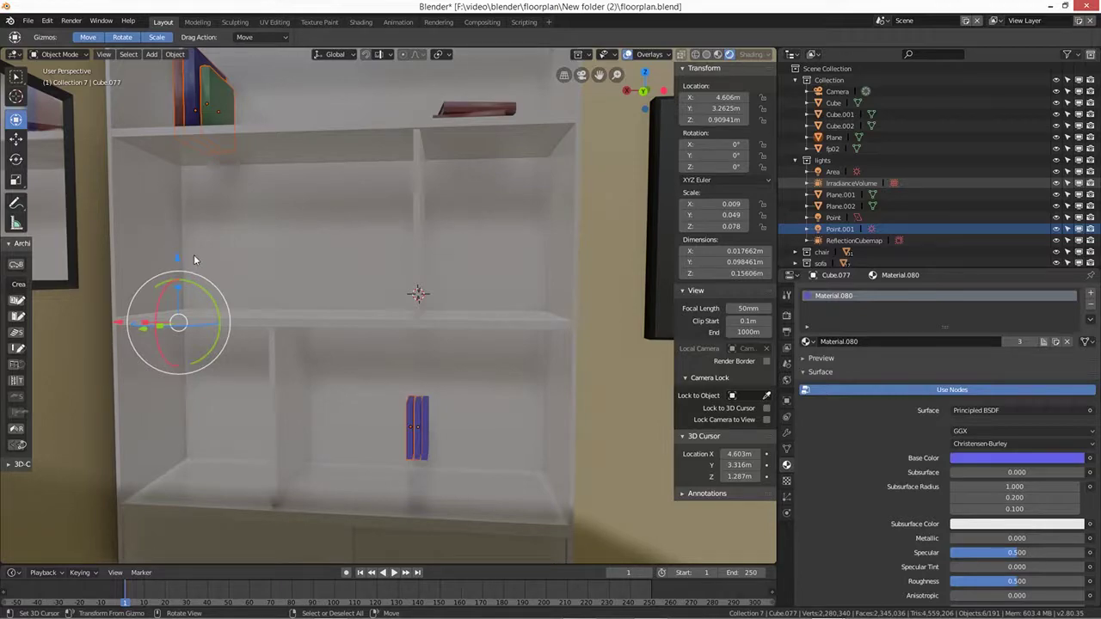
pyautogui.click(423, 430)
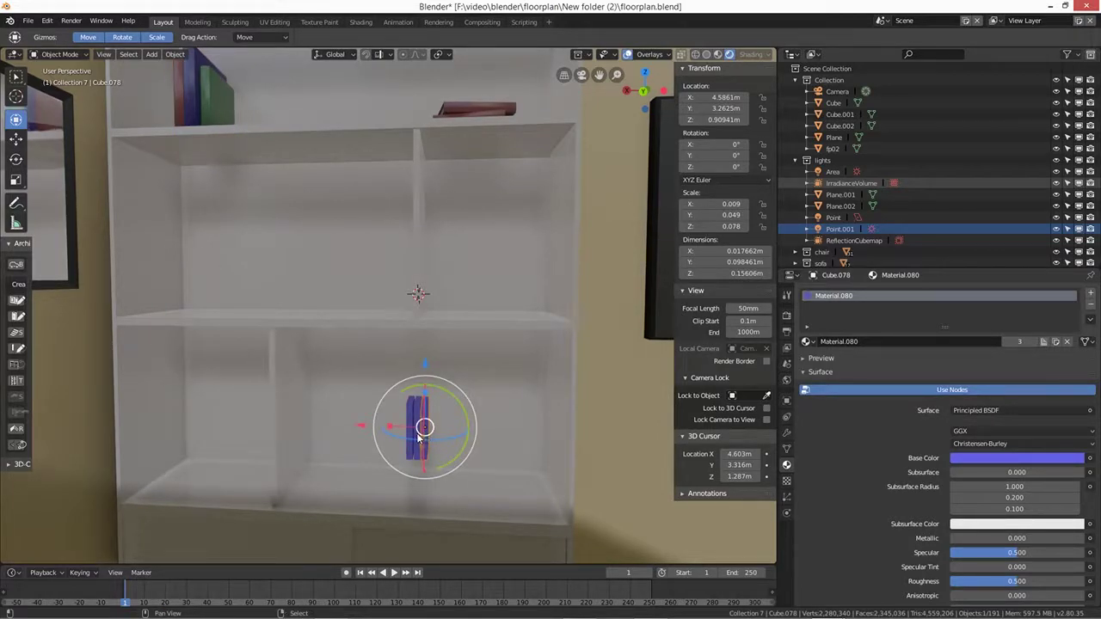
pyautogui.click(413, 436)
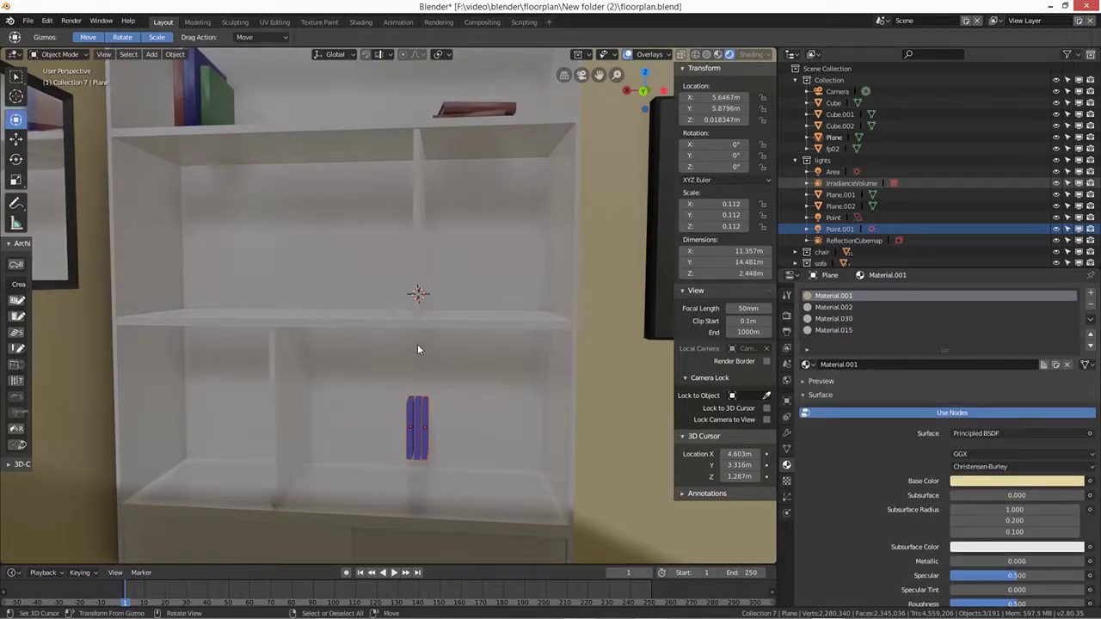
pyautogui.click(424, 421)
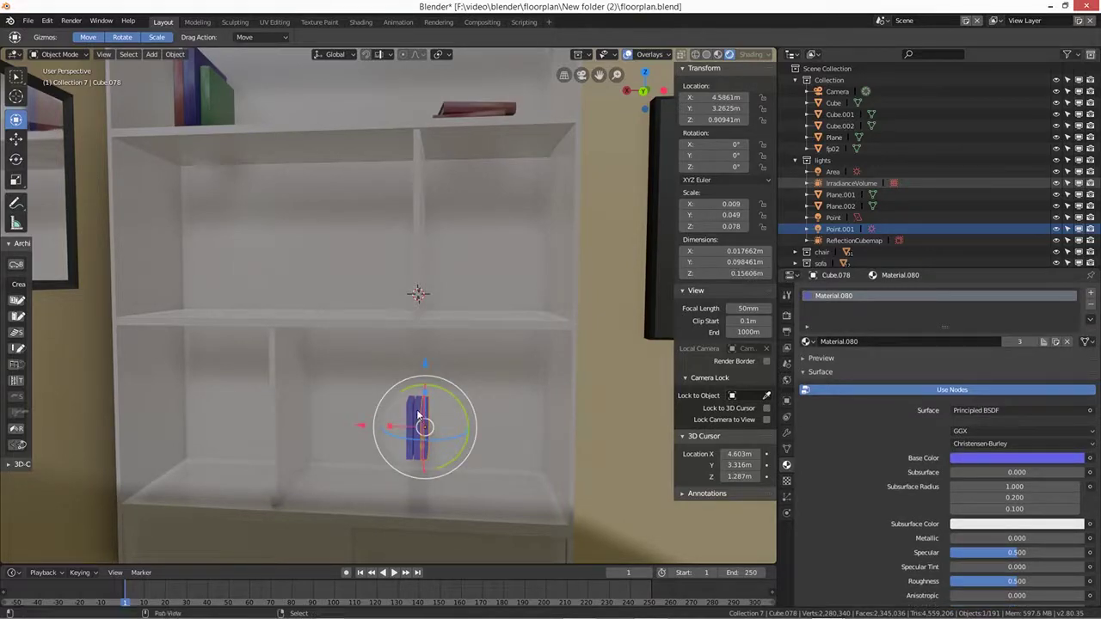
pyautogui.click(413, 424)
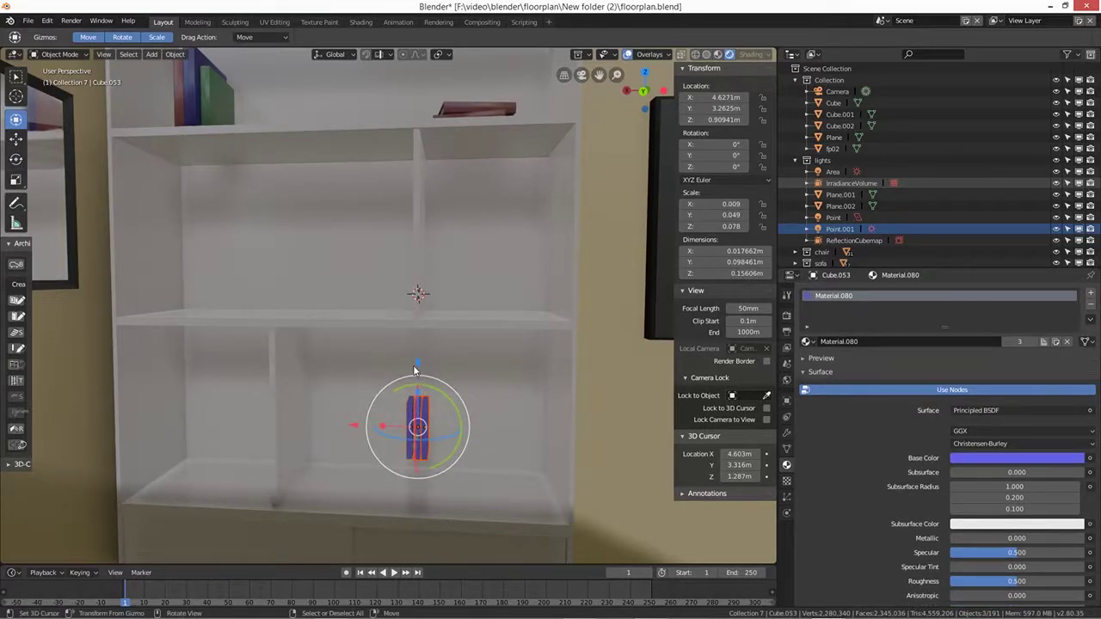
# Step: Raise the blue book to Z 1.311 m on the middle shelf and enlarge it to 0.225 m tall
pyautogui.moveTo(417, 363); pyautogui.dragTo(417, 221)
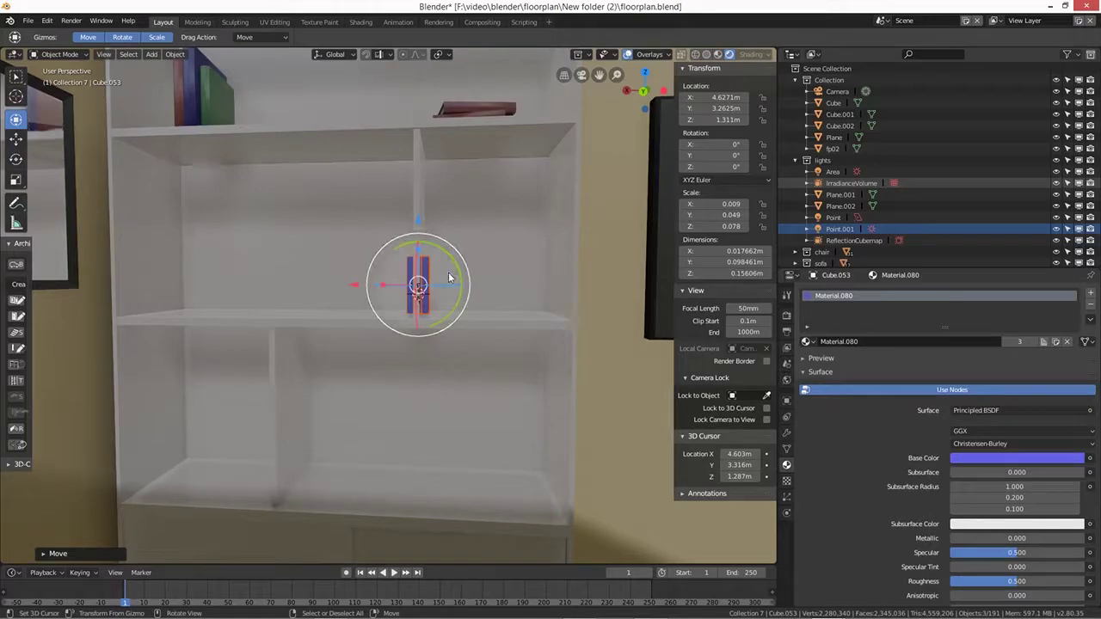
pyautogui.moveTo(353, 288); pyautogui.dragTo(419, 345)
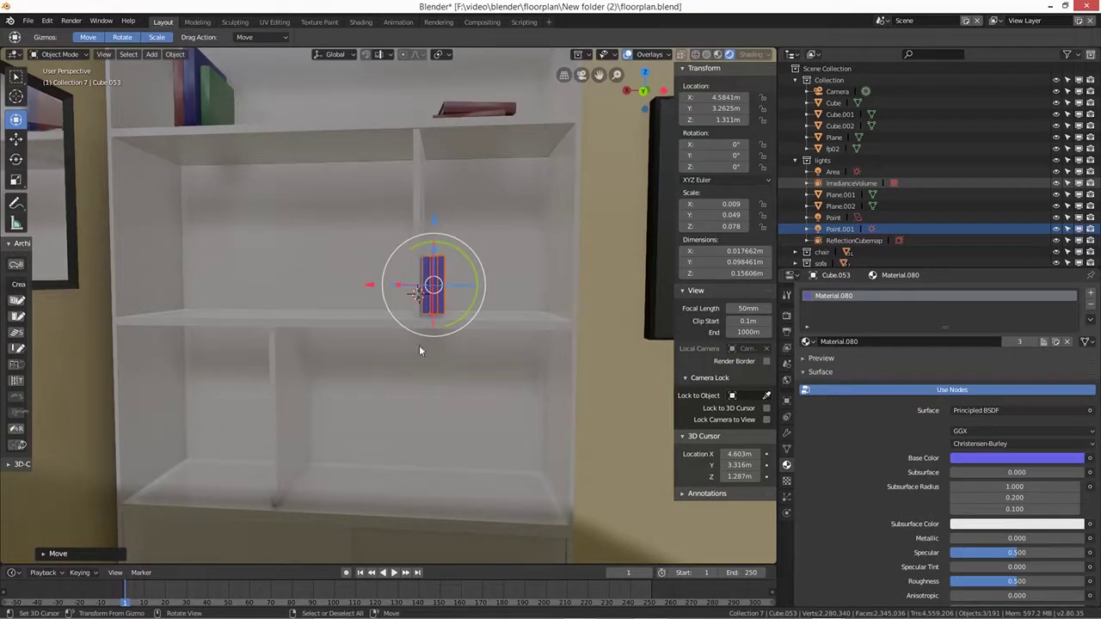
pyautogui.moveTo(419, 345); pyautogui.dragTo(408, 388, button='middle')
pyautogui.press('s')
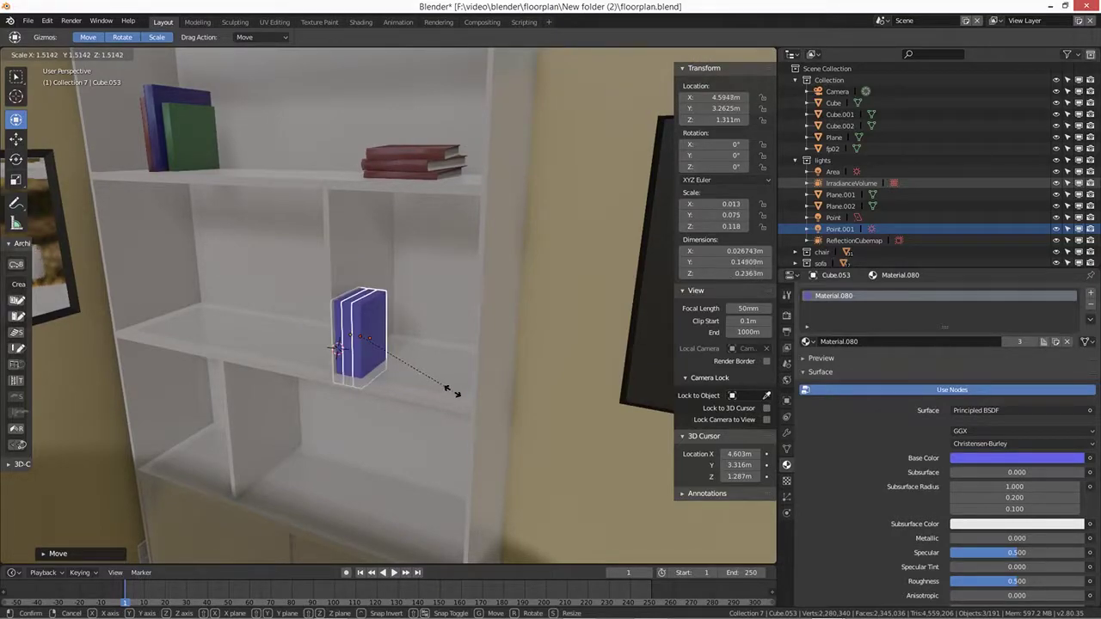
pyautogui.click(415, 396)
pyautogui.scroll(-3, 415, 398)
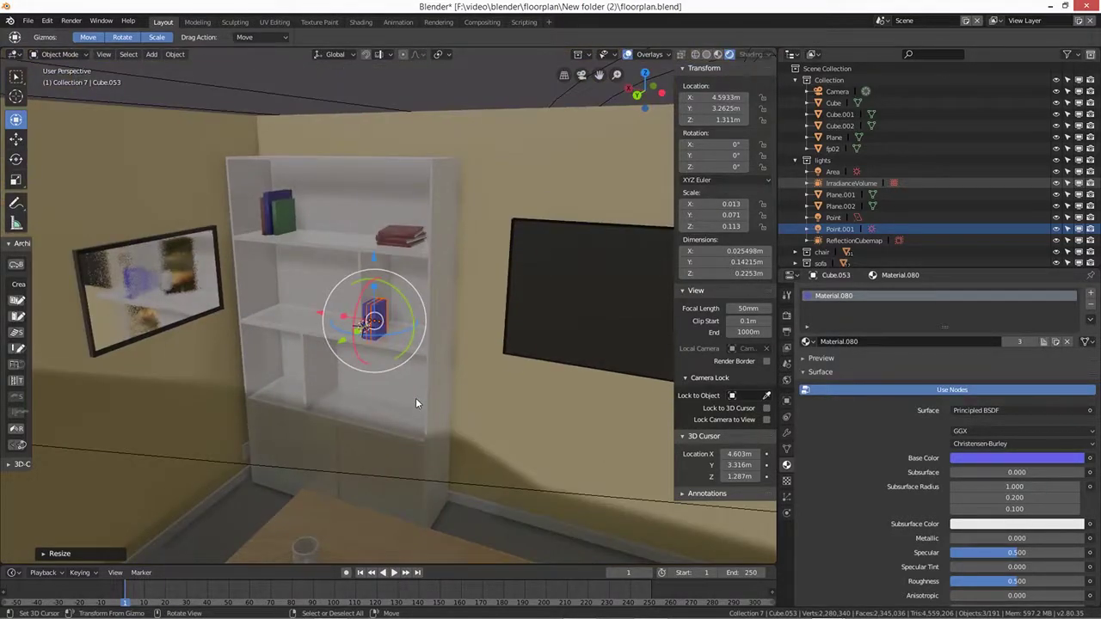
pyautogui.moveTo(416, 397); pyautogui.dragTo(258, 229, button='middle')
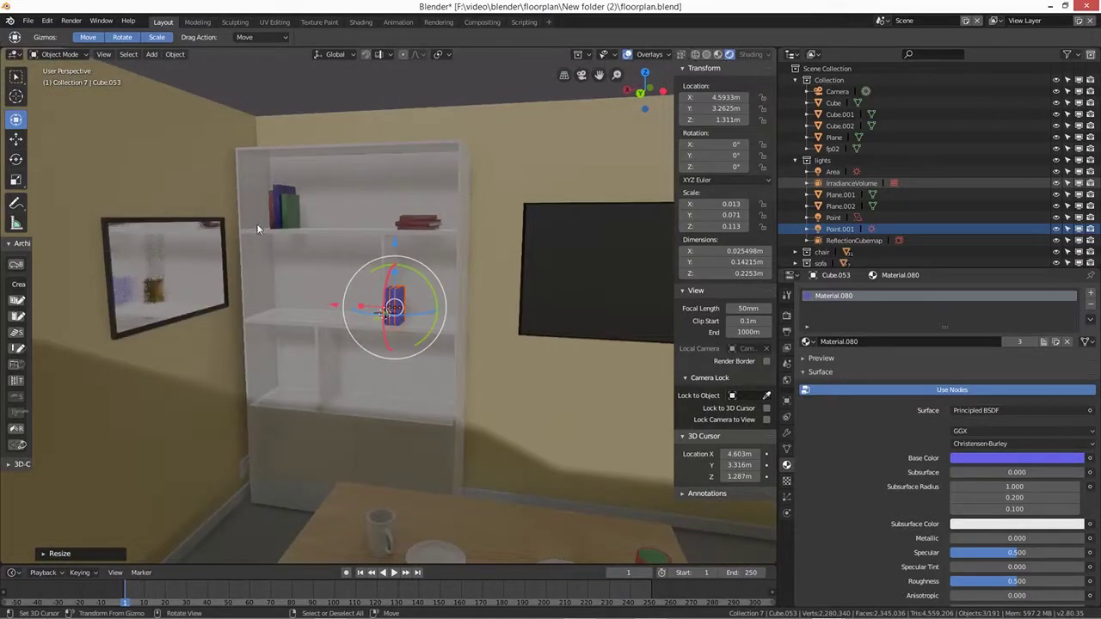
# Step: Select the green book and its neighbours on the top shelf and frame them in view
pyautogui.click(273, 207)
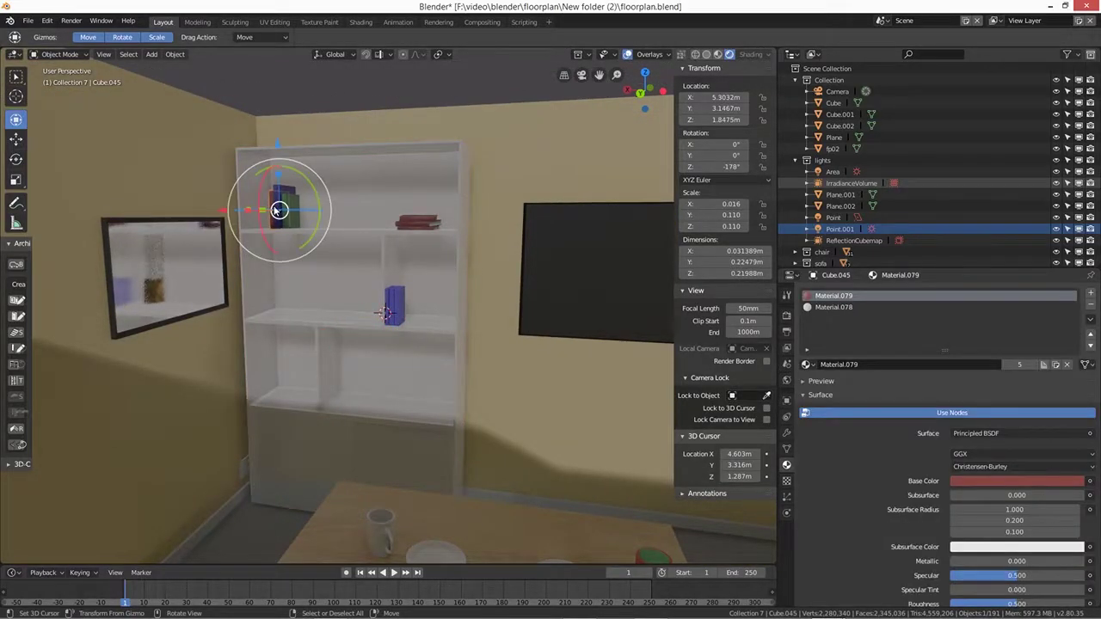
pyautogui.click(283, 197)
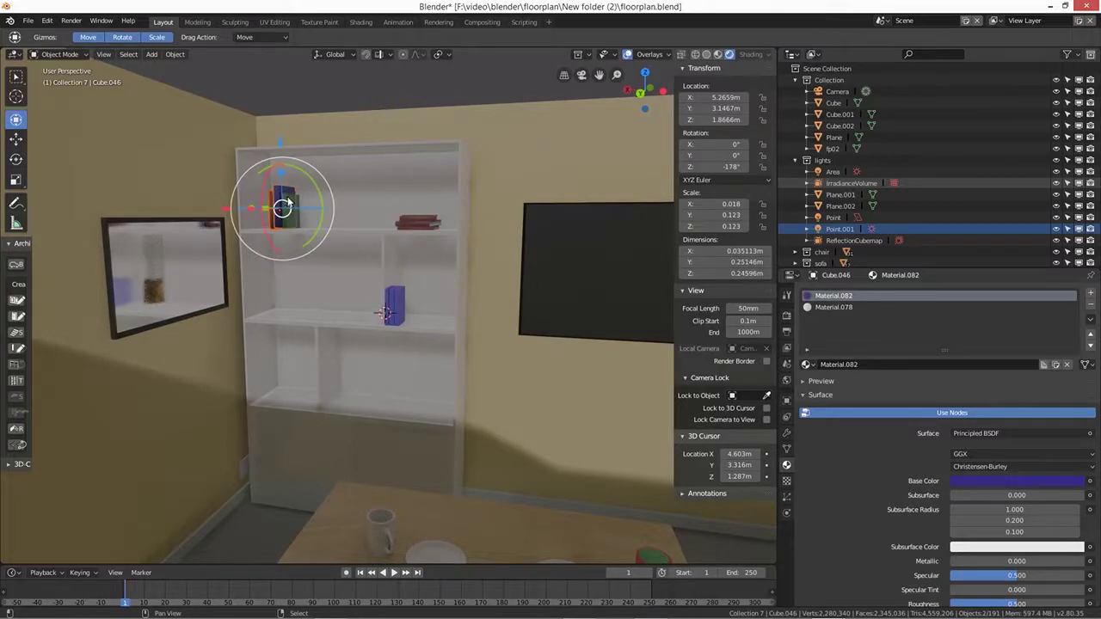
pyautogui.click(288, 200)
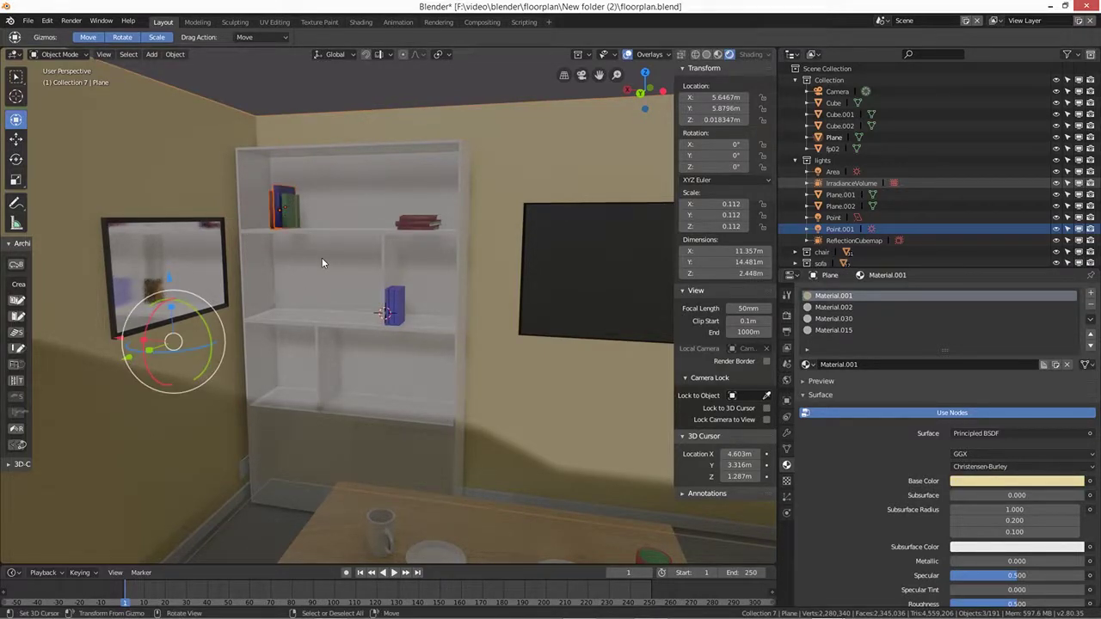
pyautogui.press('KP_Decimal')
pyautogui.scroll(10, 284, 332)
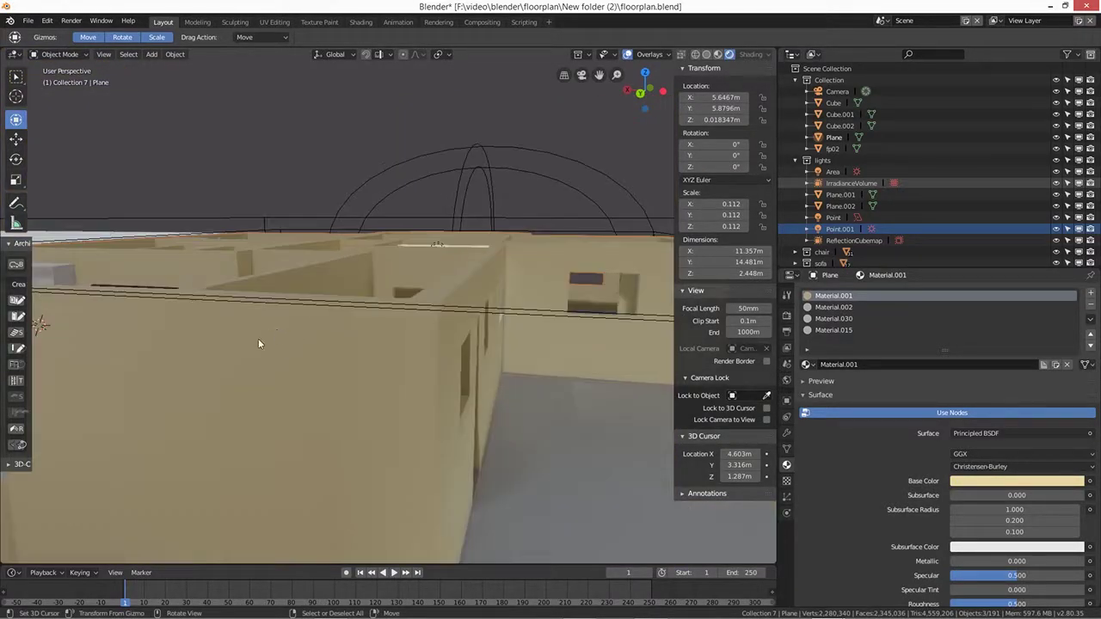
pyautogui.keyDown('shift'); pyautogui.moveTo(206, 344); pyautogui.dragTo(326, 318, button='middle'); pyautogui.keyUp('shift')
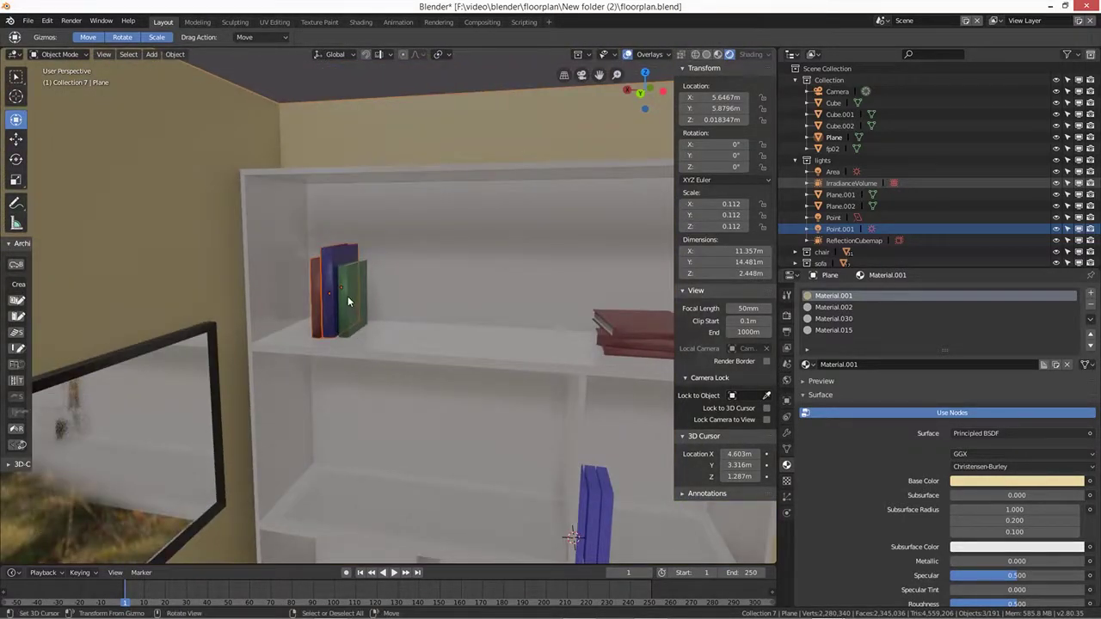
# Step: Slide the top-shelf books along X until they stand against the bookshelf's left side
pyautogui.click(348, 301)
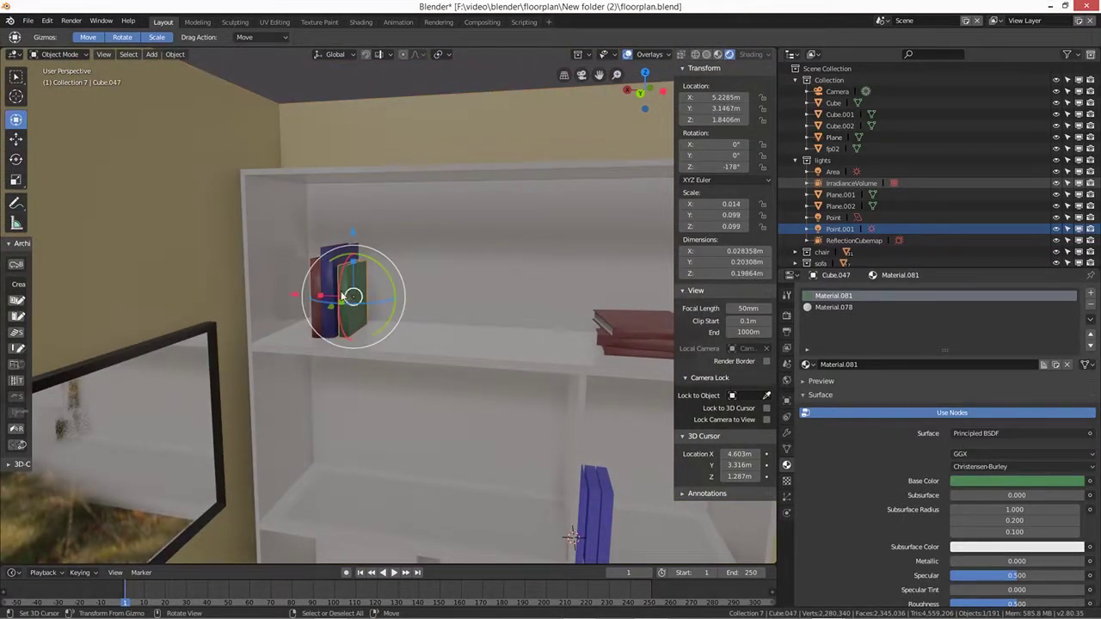
pyautogui.keyDown('shift'); pyautogui.click(315, 282); pyautogui.keyUp('shift')
pyautogui.press('g')
pyautogui.press('x')
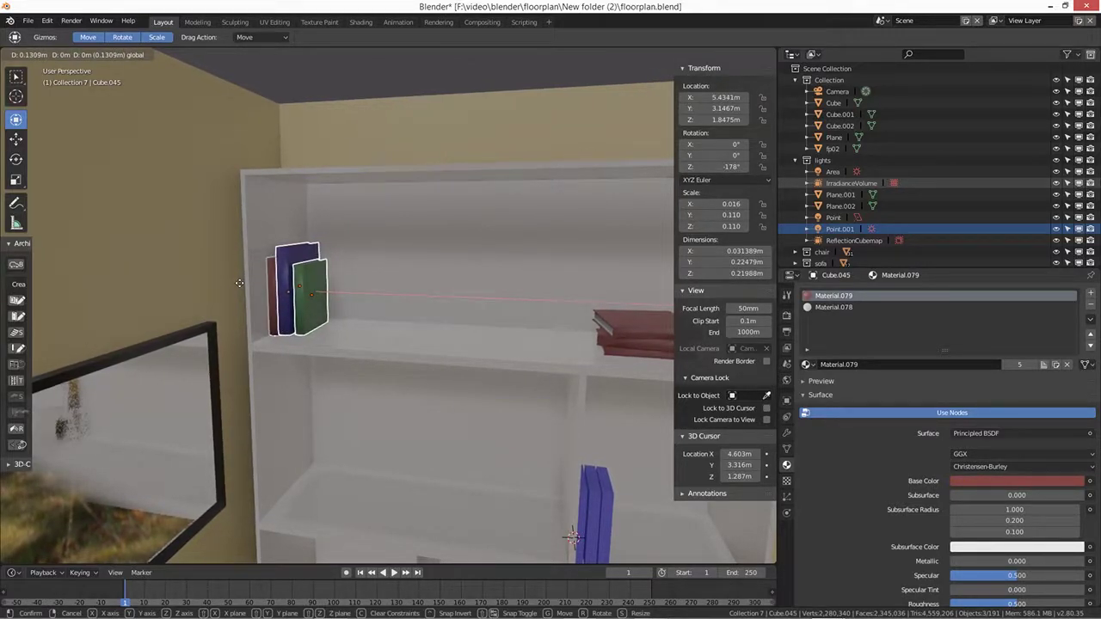
pyautogui.click(237, 286)
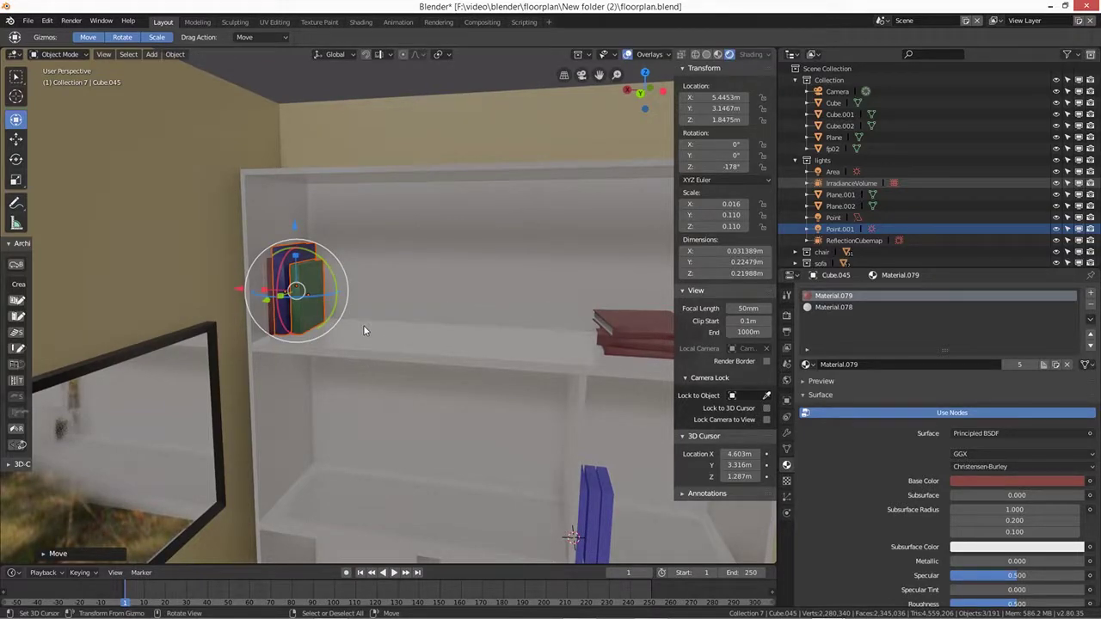
pyautogui.press('g')
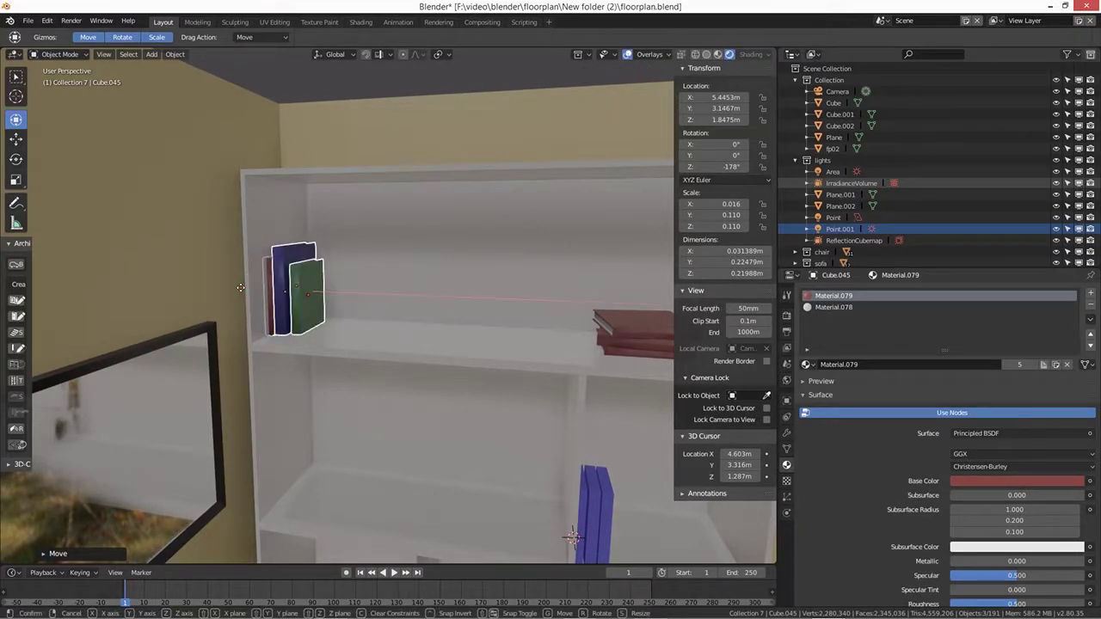
pyautogui.press('x')
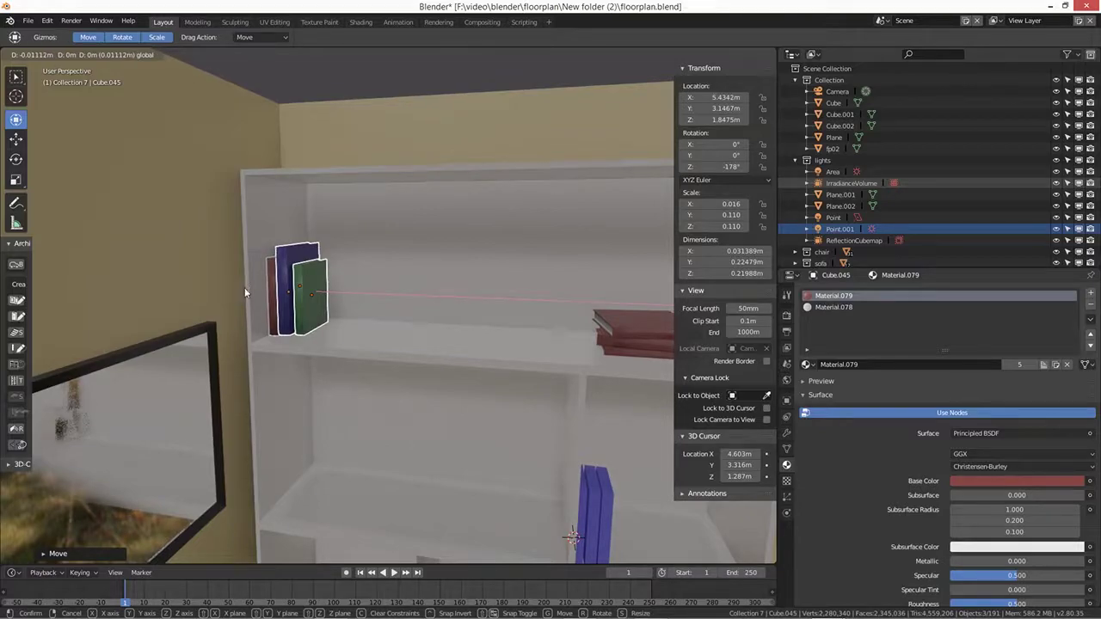
pyautogui.click(244, 287)
# Step: Orbit around the shelf to inspect the repositioned books, then select the lower cabinet front
pyautogui.moveTo(418, 401)
pyautogui.mouseDown(button='middle')
pyautogui.moveTo(392, 367)
pyautogui.moveTo(403, 390)
pyautogui.mouseUp(button='middle')
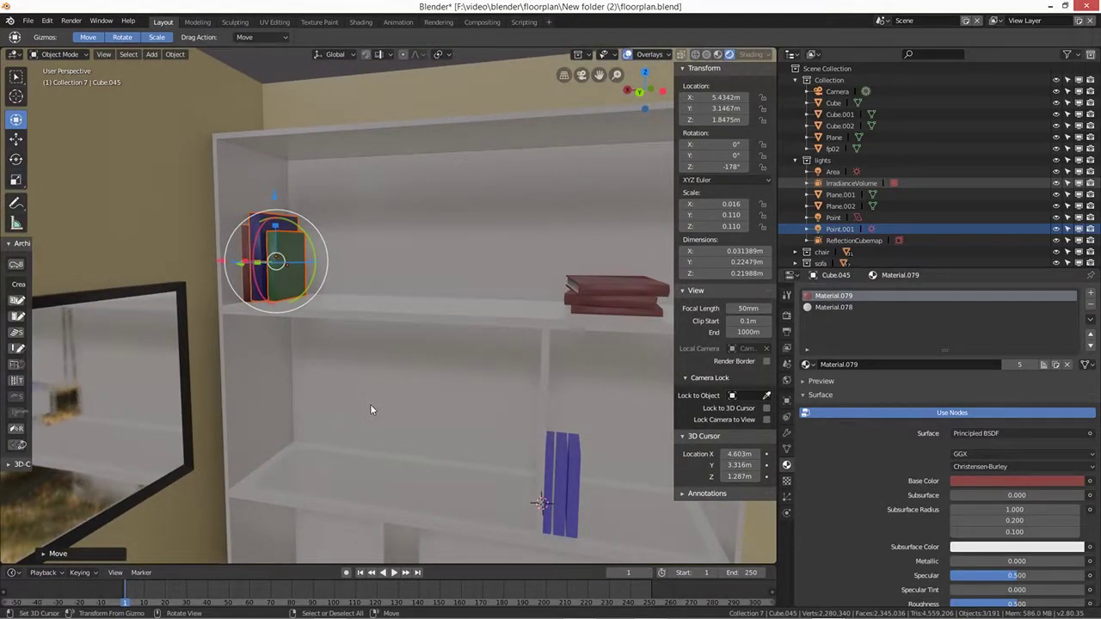
pyautogui.press('KP_Decimal')
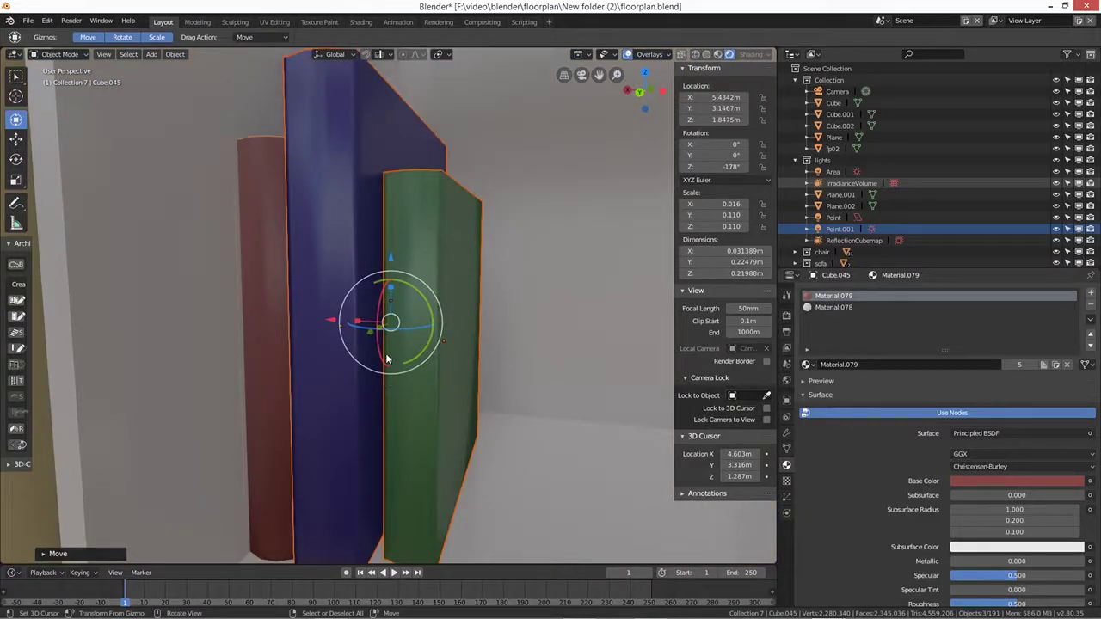
pyautogui.scroll(-6, 382, 385)
pyautogui.moveTo(400, 394); pyautogui.dragTo(392, 368, button='middle')
pyautogui.scroll(-5, 393, 387)
pyautogui.scroll(5, 415, 454)
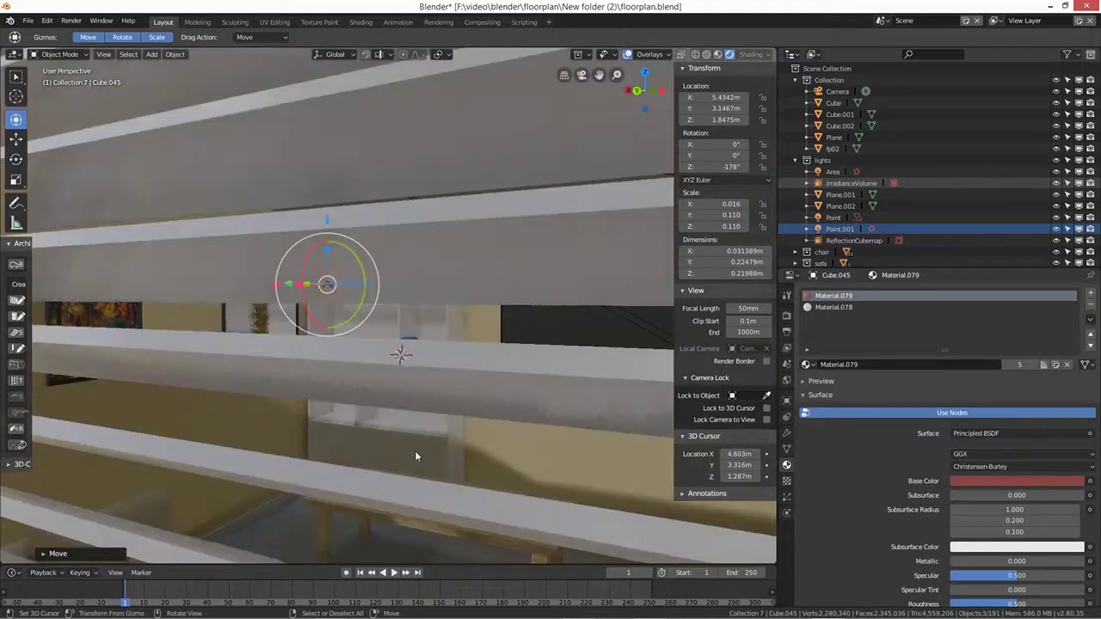
pyautogui.scroll(-5, 416, 455)
pyautogui.moveTo(425, 468); pyautogui.dragTo(434, 479, button='middle')
pyautogui.moveTo(481, 434)
pyautogui.mouseDown(button='middle')
pyautogui.moveTo(363, 403)
pyautogui.moveTo(453, 437)
pyautogui.moveTo(402, 447)
pyautogui.moveTo(478, 424)
pyautogui.mouseUp(button='middle')
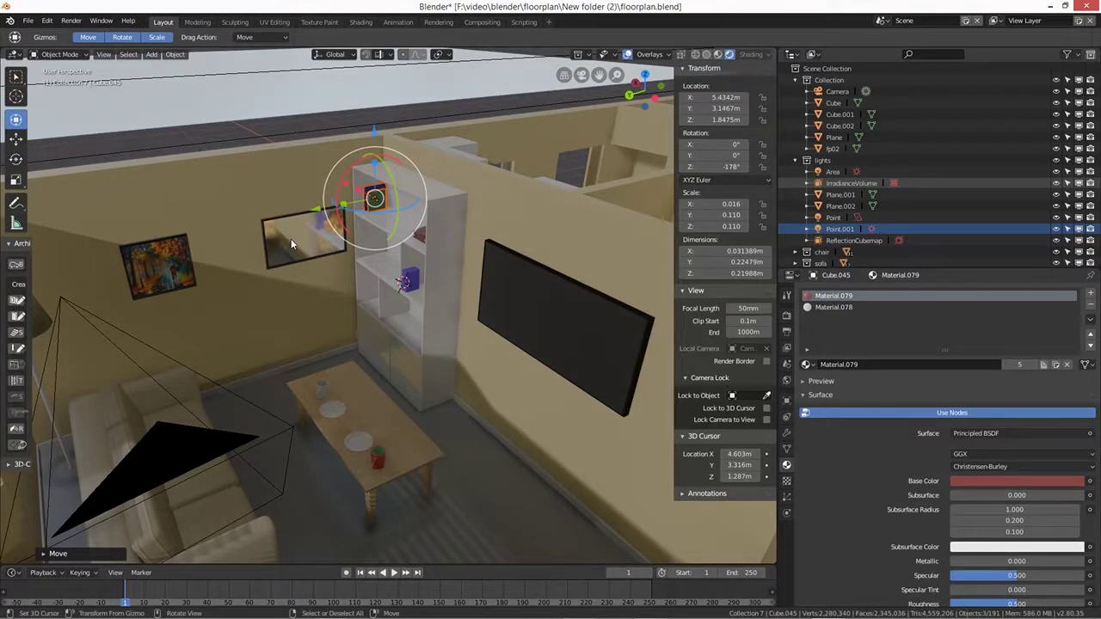
pyautogui.moveTo(336, 323); pyautogui.dragTo(378, 360, button='middle')
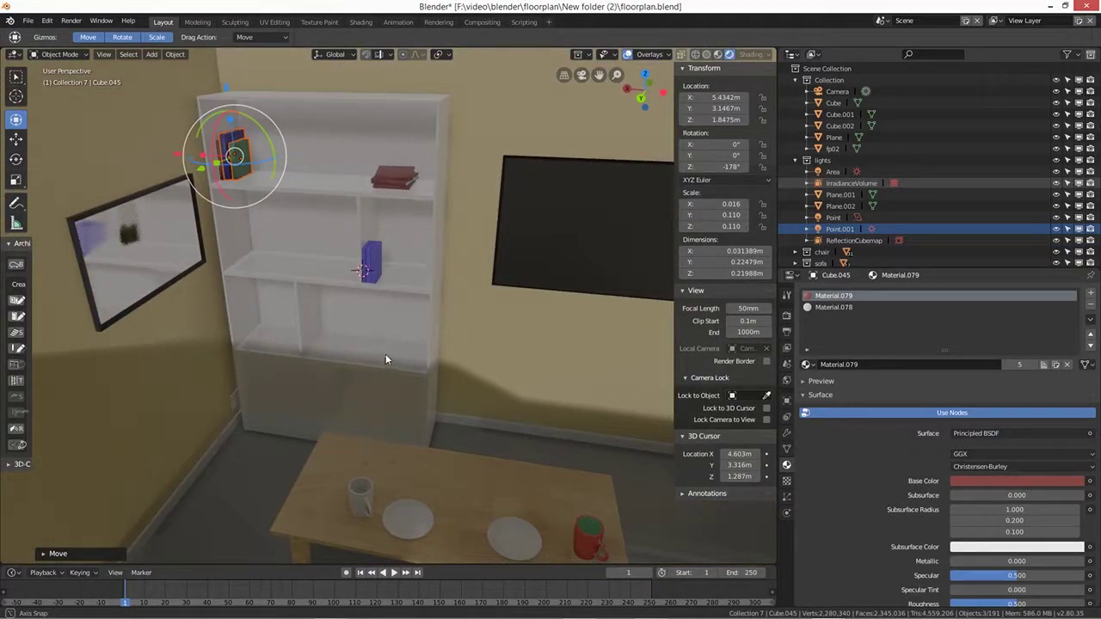
pyautogui.click(375, 402)
# Step: Move the cabinet front, doors and dividers down about 0.04 m along Z, then add the bookshelf frame to the selection
pyautogui.click(294, 389)
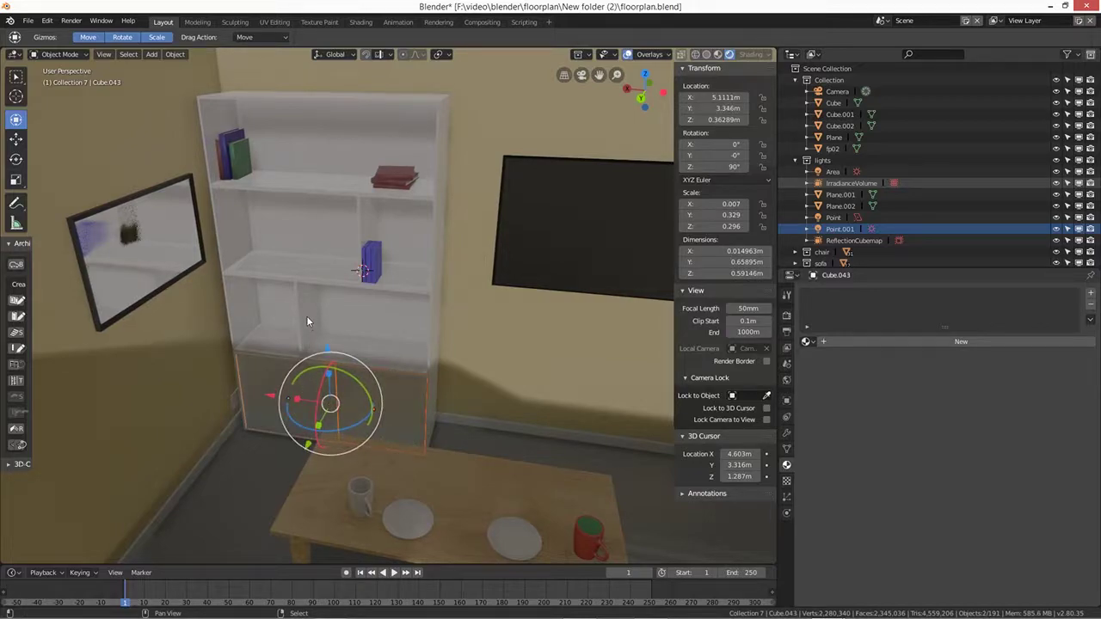
pyautogui.click(307, 321)
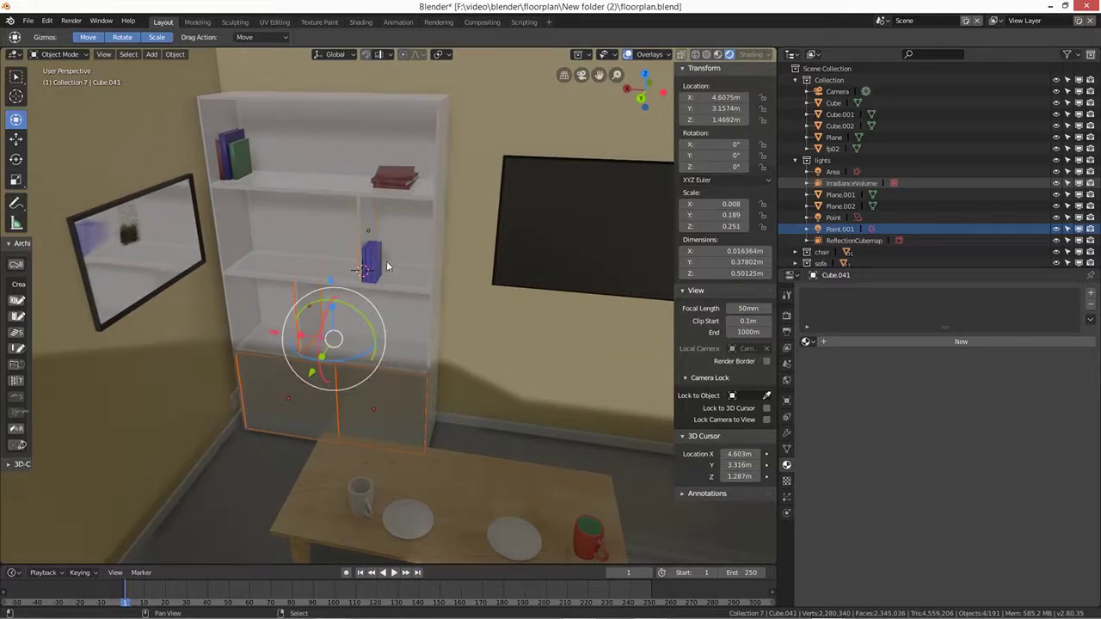
pyautogui.press('g')
pyautogui.press('z')
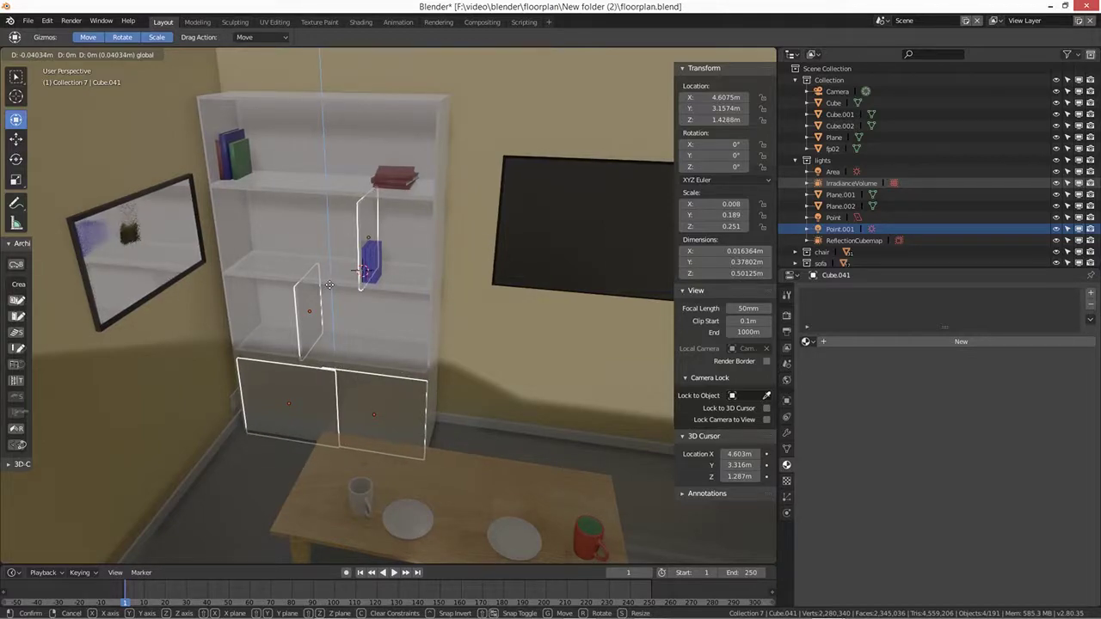
pyautogui.click(329, 284)
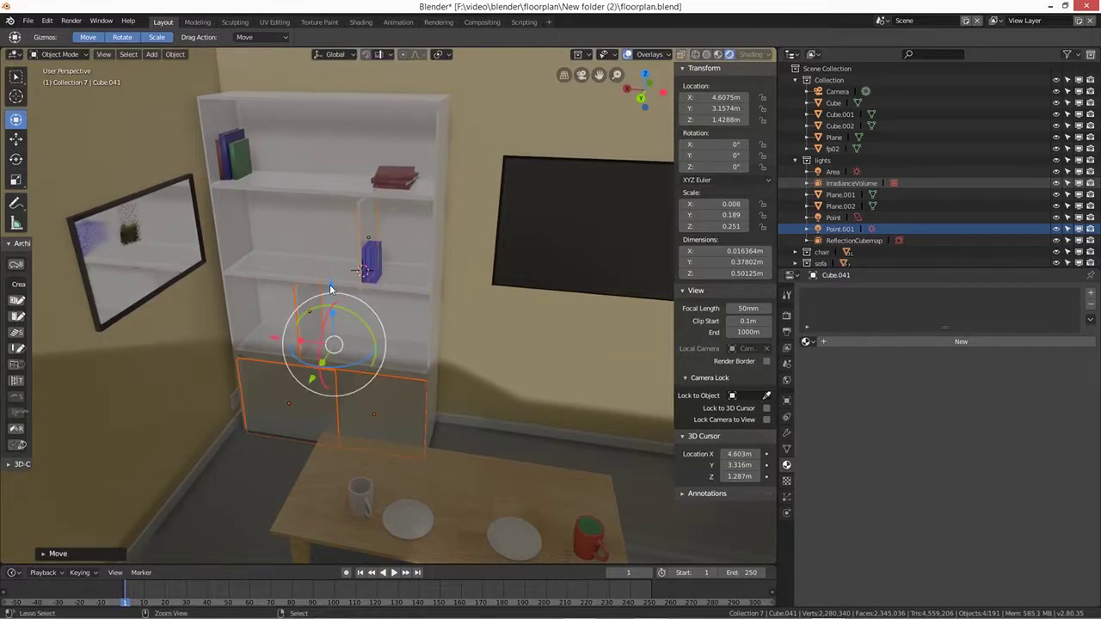
pyautogui.keyDown('shift'); pyautogui.click(425, 289); pyautogui.keyUp('shift')
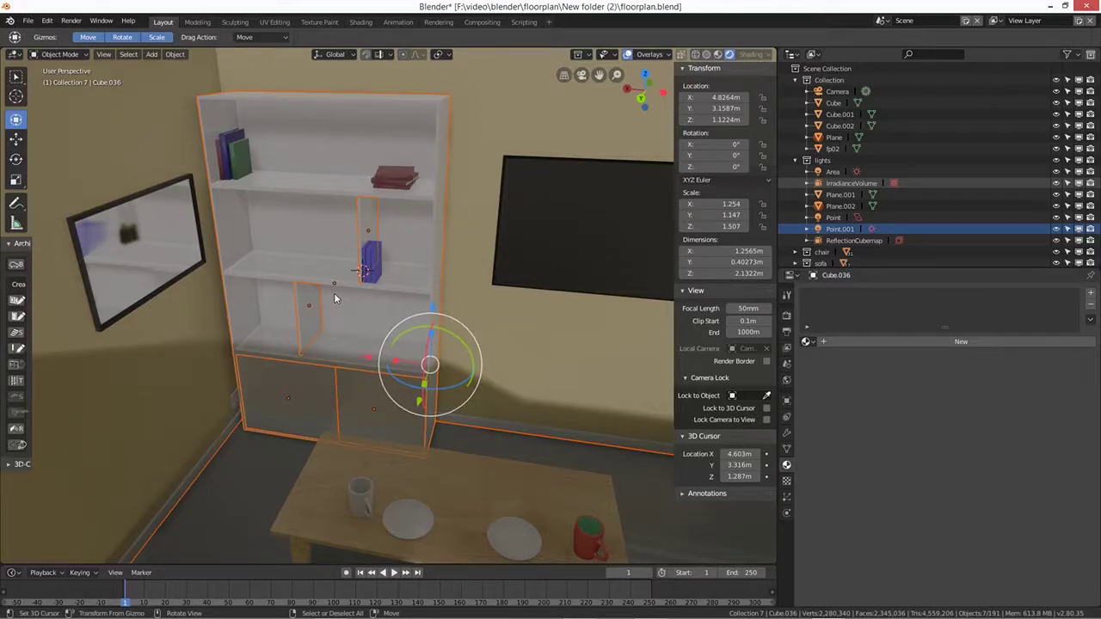
pyautogui.moveTo(496, 368); pyautogui.dragTo(442, 390, button='middle')
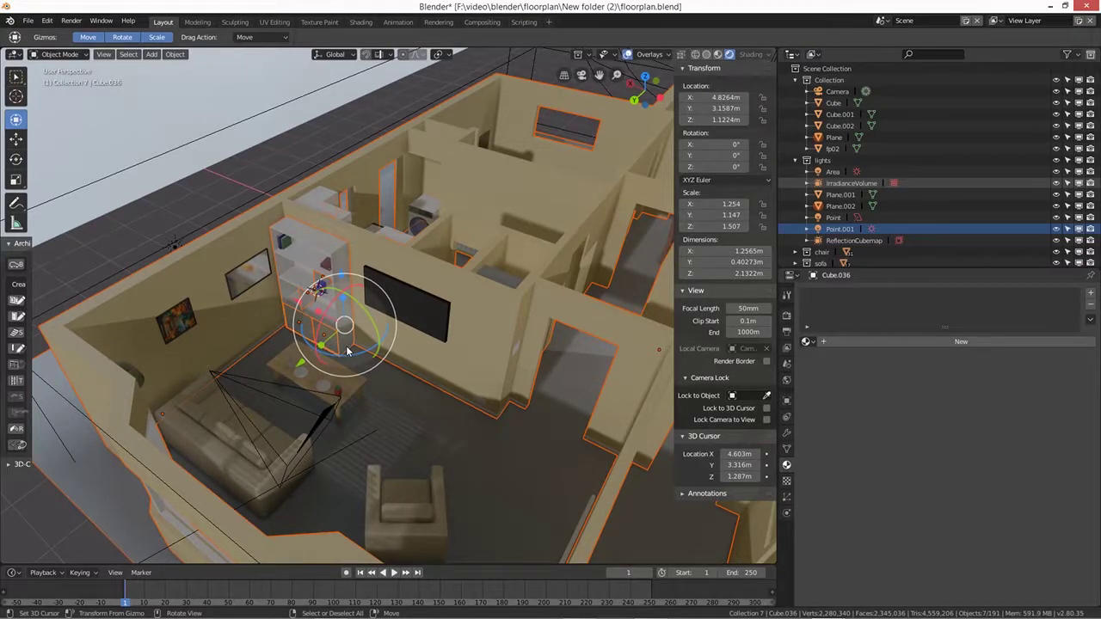
pyautogui.moveTo(393, 393); pyautogui.dragTo(434, 394, button='middle')
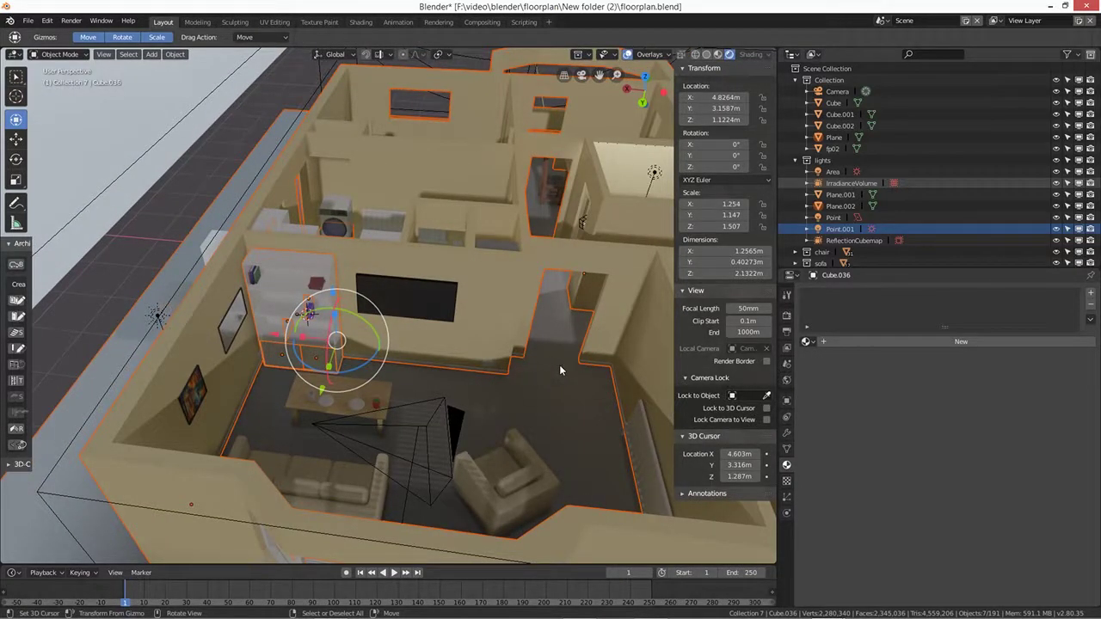
pyautogui.moveTo(506, 377); pyautogui.dragTo(390, 376, button='middle')
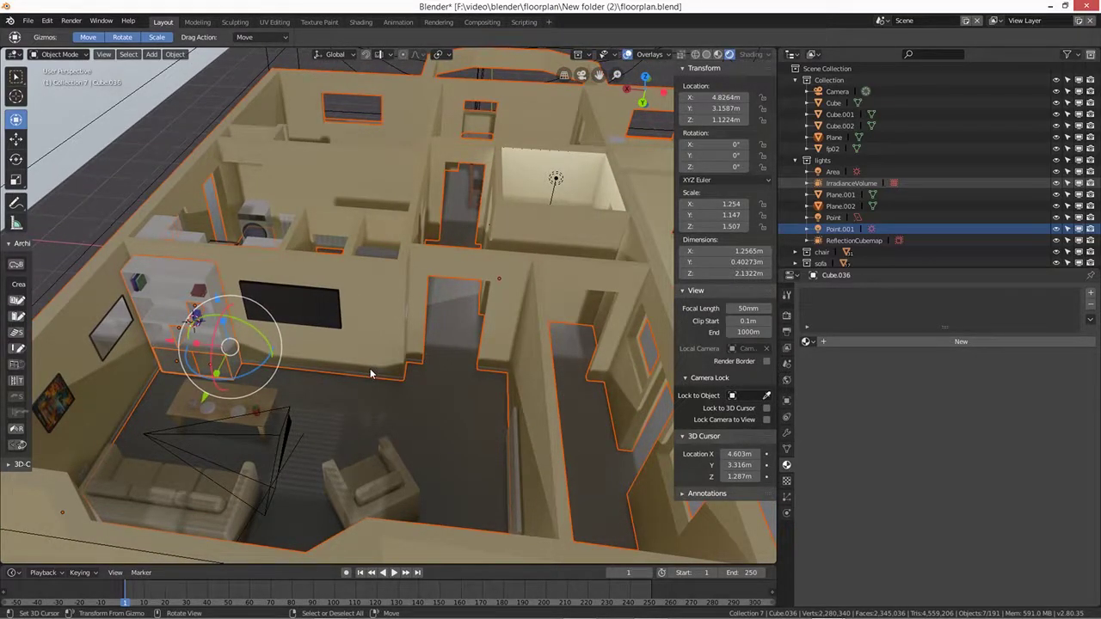
pyautogui.moveTo(319, 393); pyautogui.dragTo(394, 344, button='middle')
pyautogui.scroll(3, 385, 347)
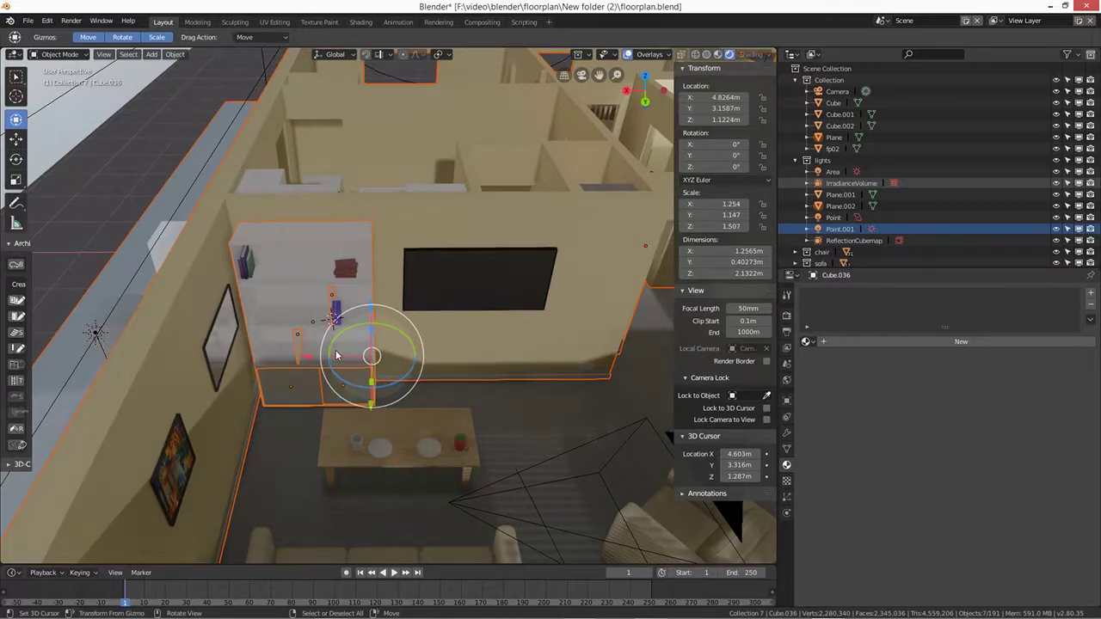
# Step: Orbit to a top-down view over the kitchen and select the coffee-table plate
pyautogui.scroll(-4, 406, 417)
pyautogui.moveTo(432, 409); pyautogui.dragTo(574, 493, button='middle')
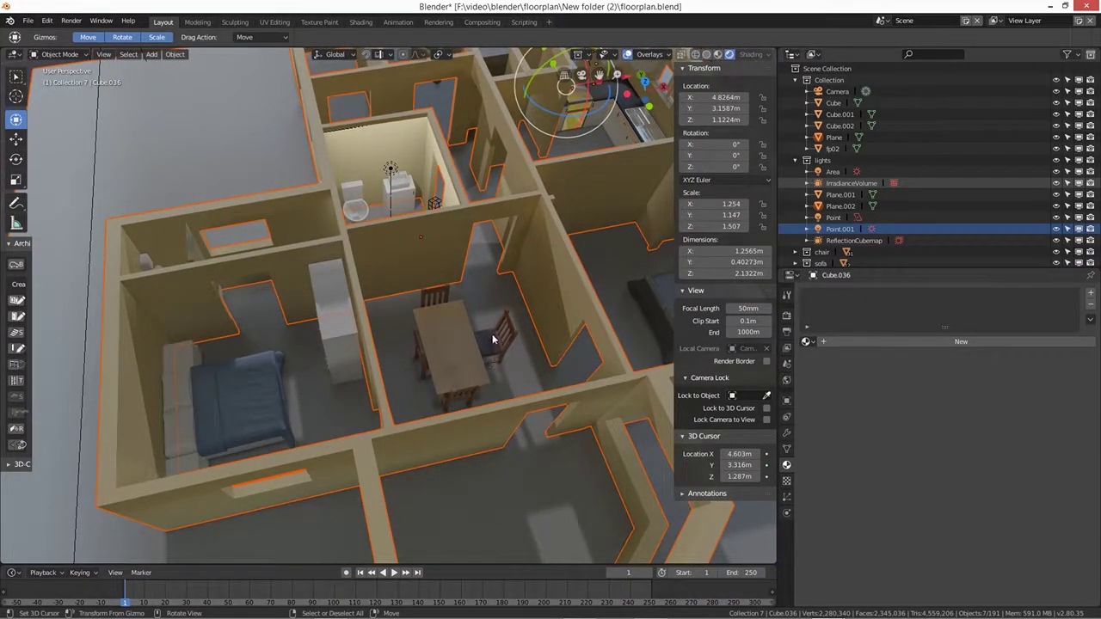
pyautogui.moveTo(493, 340); pyautogui.dragTo(588, 305, button='middle')
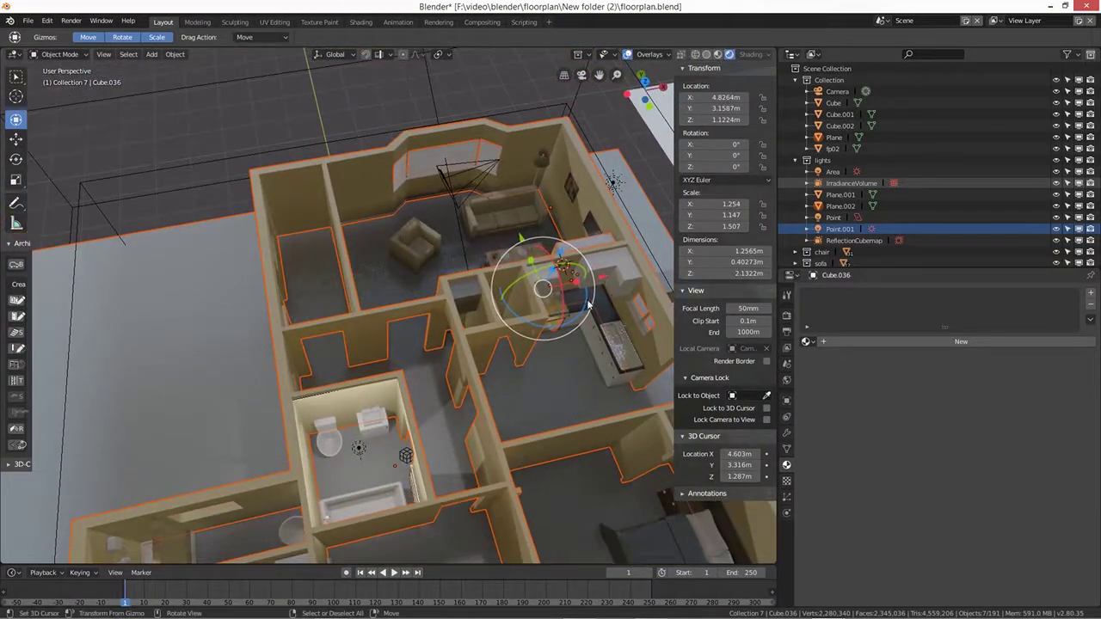
pyautogui.scroll(3, 595, 344)
pyautogui.scroll(1, 470, 357)
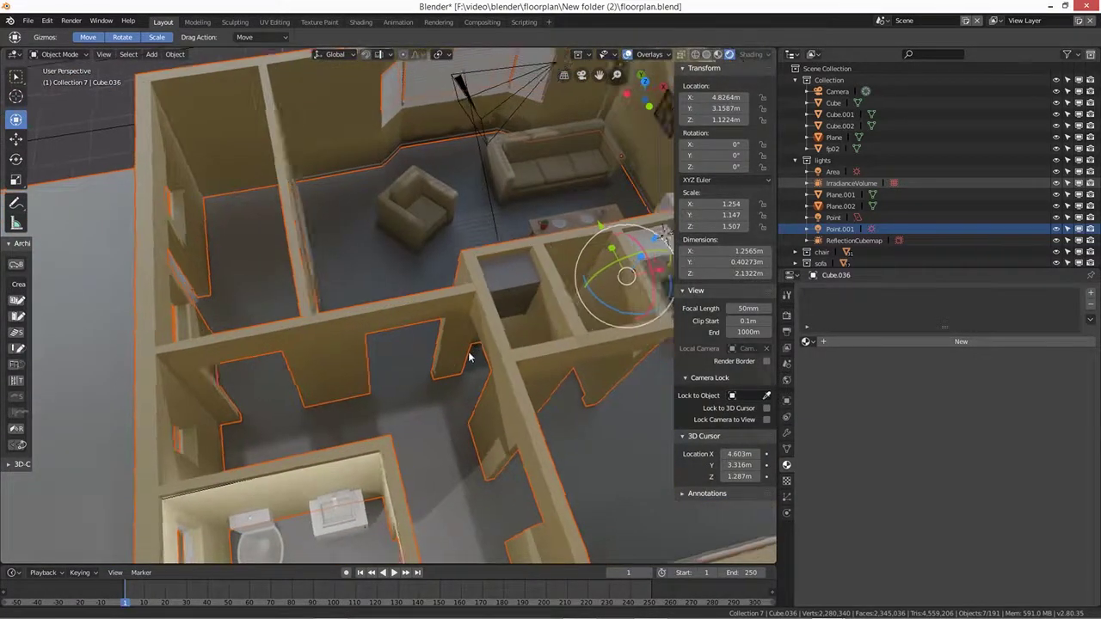
pyautogui.moveTo(470, 357); pyautogui.dragTo(310, 318, button='middle')
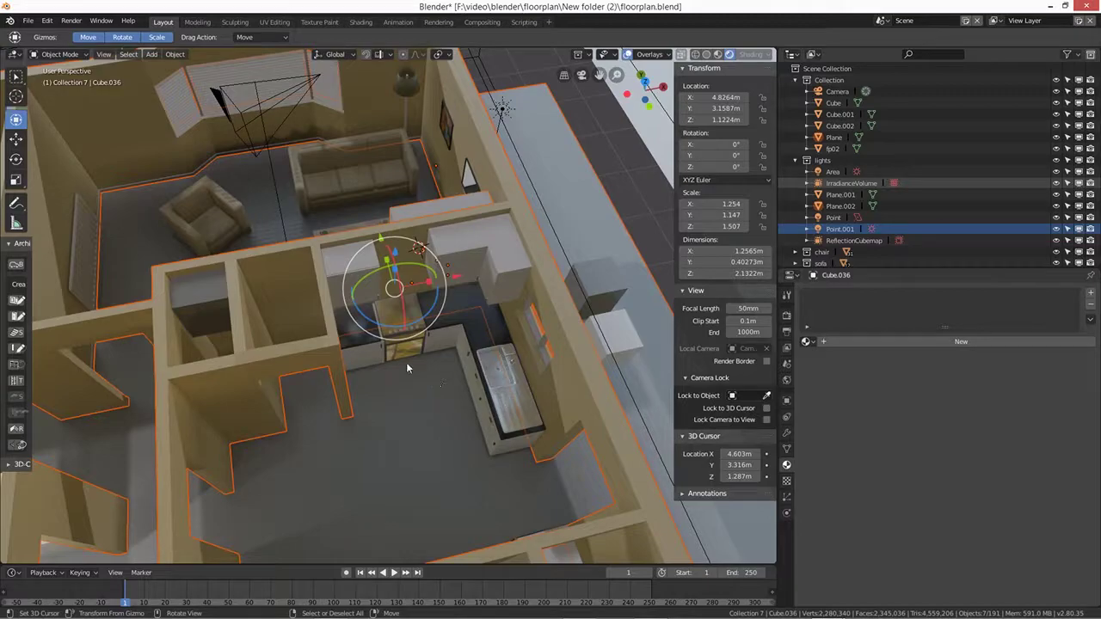
pyautogui.moveTo(406, 369); pyautogui.dragTo(433, 413, button='middle')
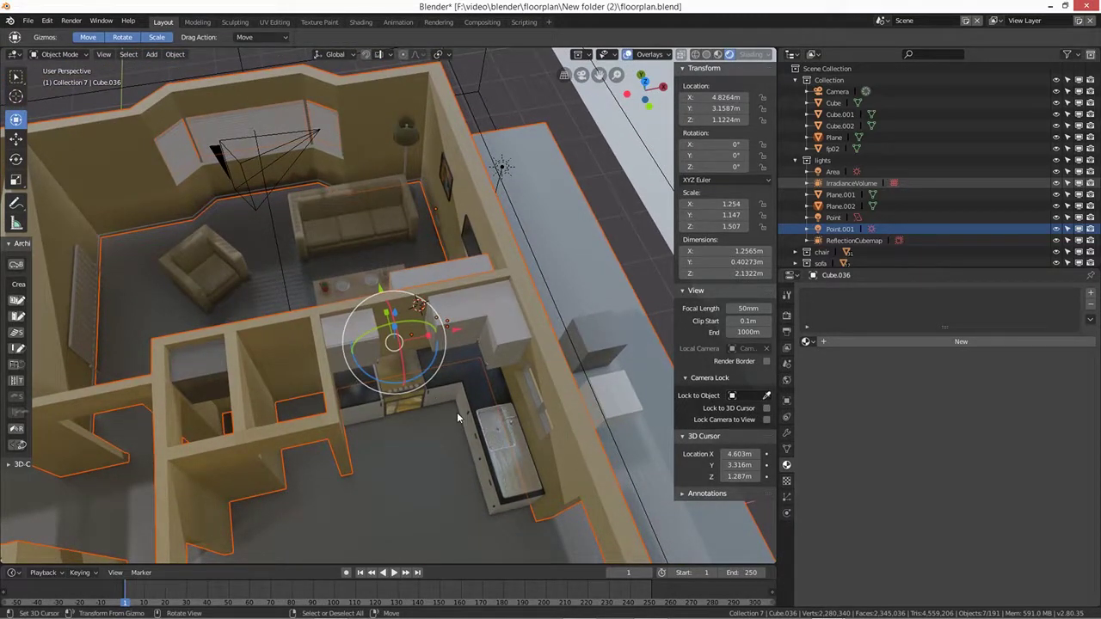
pyautogui.click(349, 285)
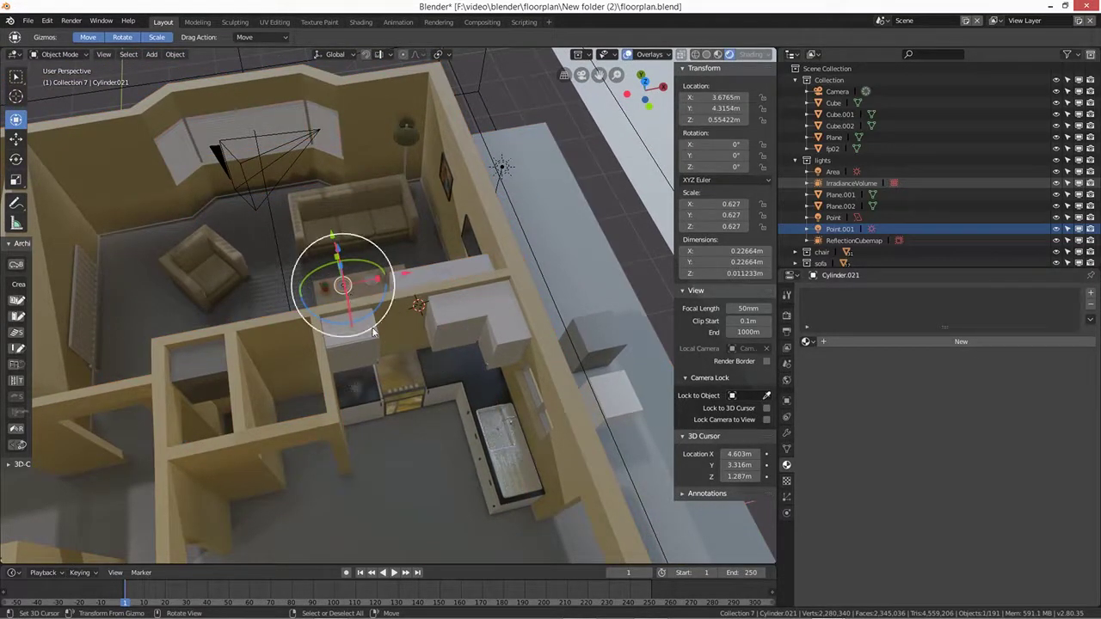
# Step: Duplicate the plate with Shift+D and shift the copy along Y into the kitchen
pyautogui.moveTo(406, 334); pyautogui.dragTo(480, 348, button='middle')
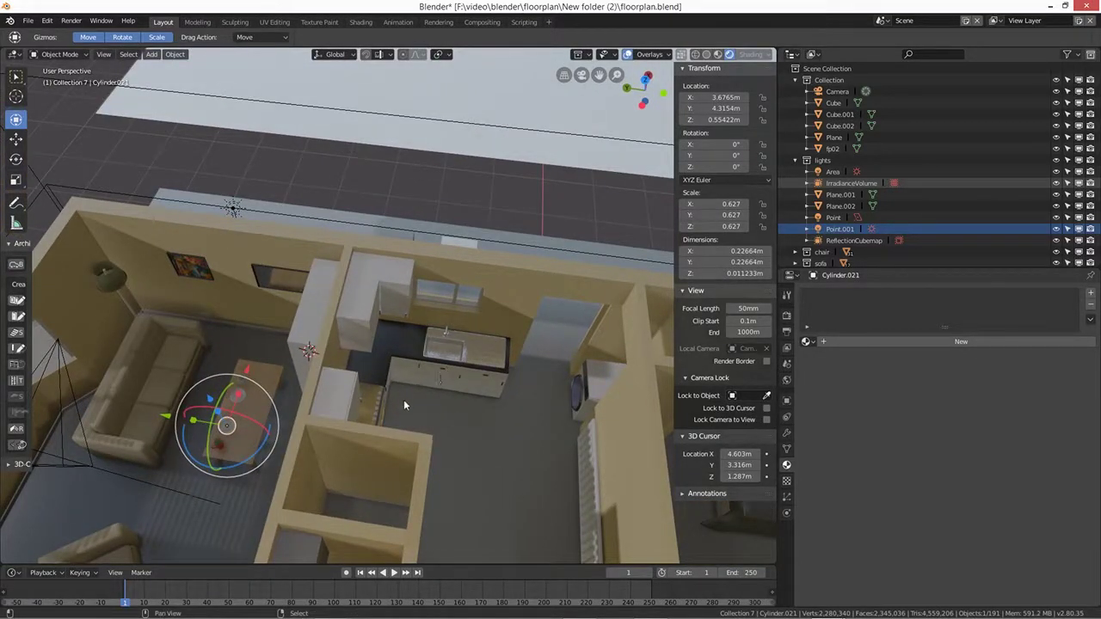
pyautogui.hotkey('shift', 'd')
pyautogui.press('y')
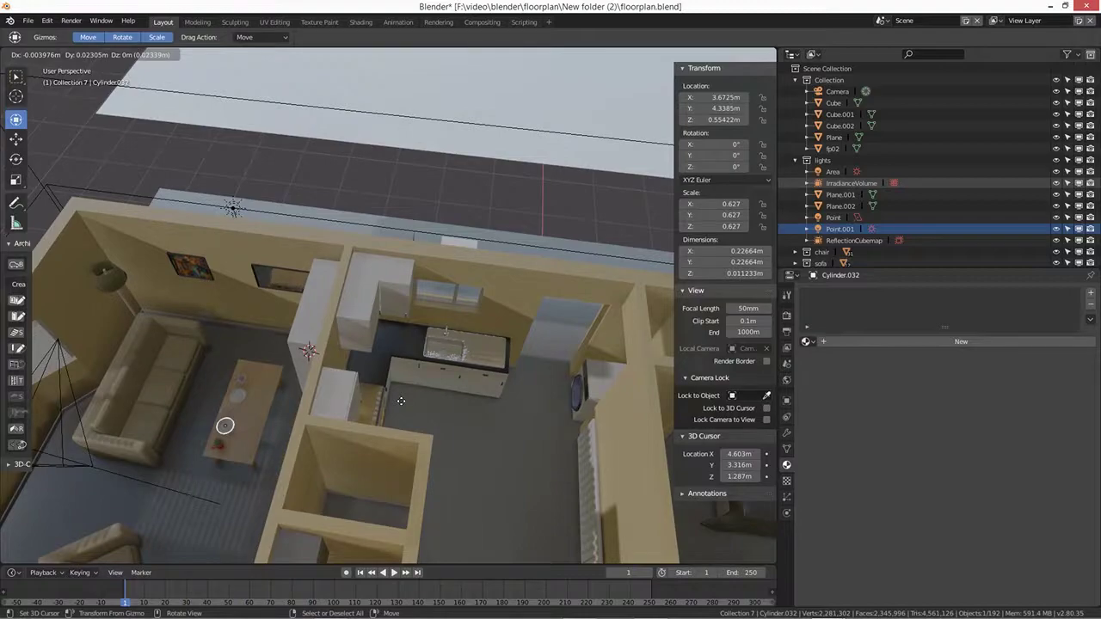
pyautogui.click(567, 414)
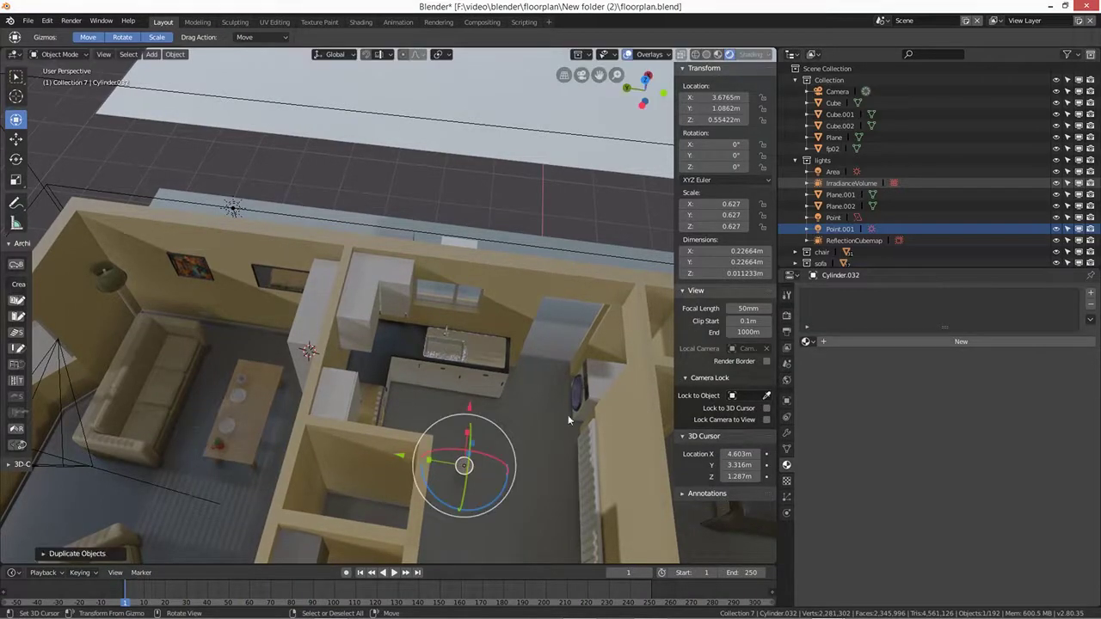
pyautogui.moveTo(568, 415); pyautogui.dragTo(531, 420, button='middle')
pyautogui.press('KP_Decimal')
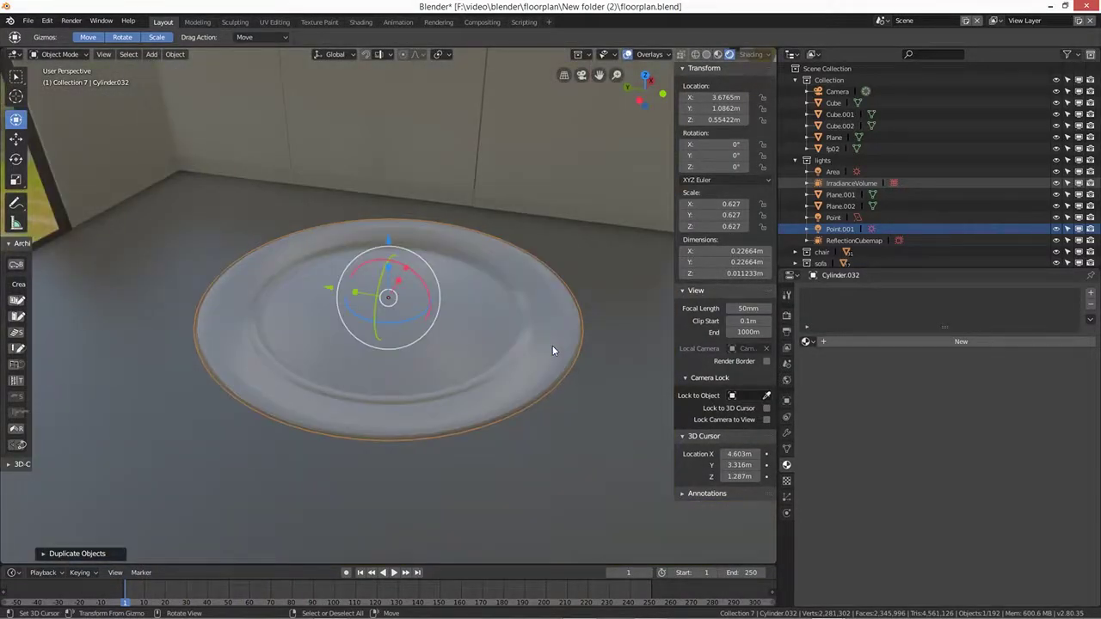
# Step: Raise the copied plate to Z 1.2263 m and slide it along X to 4.1751 m
pyautogui.scroll(-5, 496, 358)
pyautogui.moveTo(492, 359); pyautogui.dragTo(448, 254, button='middle')
pyautogui.moveTo(389, 252); pyautogui.dragTo(381, 44)
pyautogui.moveTo(472, 195); pyautogui.dragTo(461, 143, button='middle')
pyautogui.moveTo(456, 144); pyautogui.dragTo(603, 257)
pyautogui.moveTo(603, 257); pyautogui.dragTo(474, 352, button='middle')
# Step: Move the plate along Y toward the oven, then lower it along Z toward the counter
pyautogui.press('g')
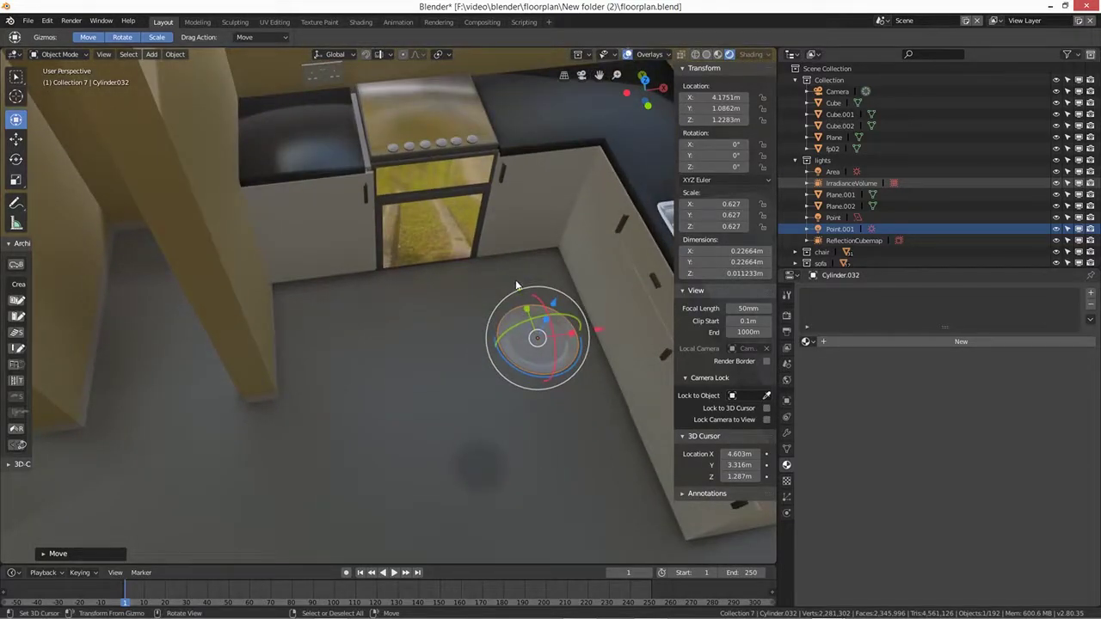
pyautogui.press('y')
pyautogui.click(429, 539)
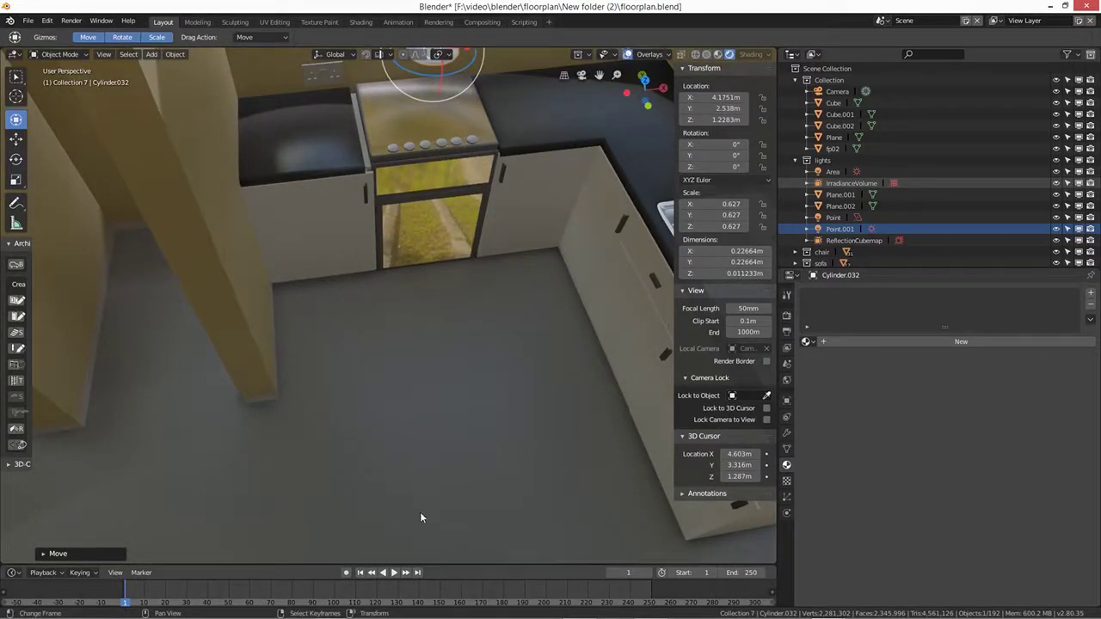
pyautogui.moveTo(444, 258); pyautogui.dragTo(370, 137, button='middle')
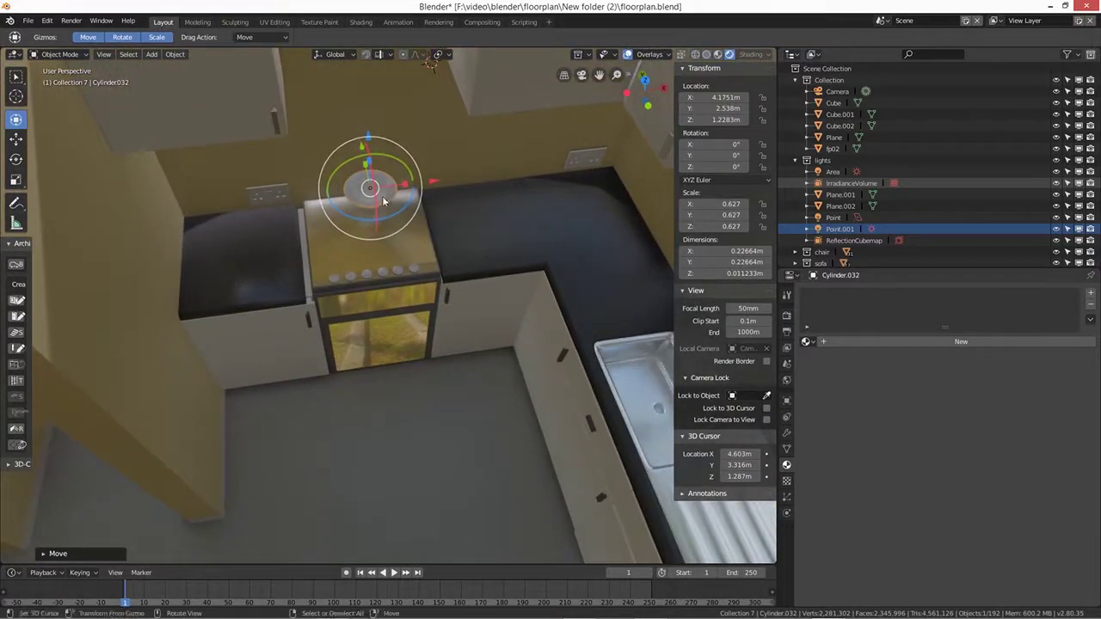
pyautogui.press('g')
pyautogui.press('z')
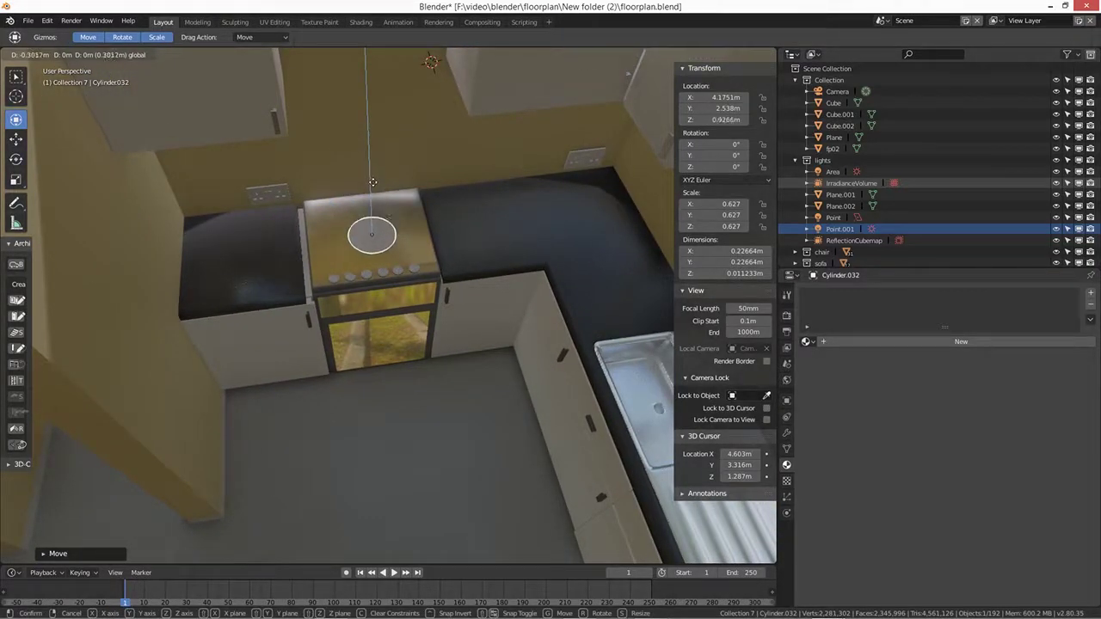
pyautogui.click(373, 176)
# Step: Slide the plate along X to 4.6753 m and lower it onto the countertop at Z 0.8934 m
pyautogui.press('g')
pyautogui.press('x')
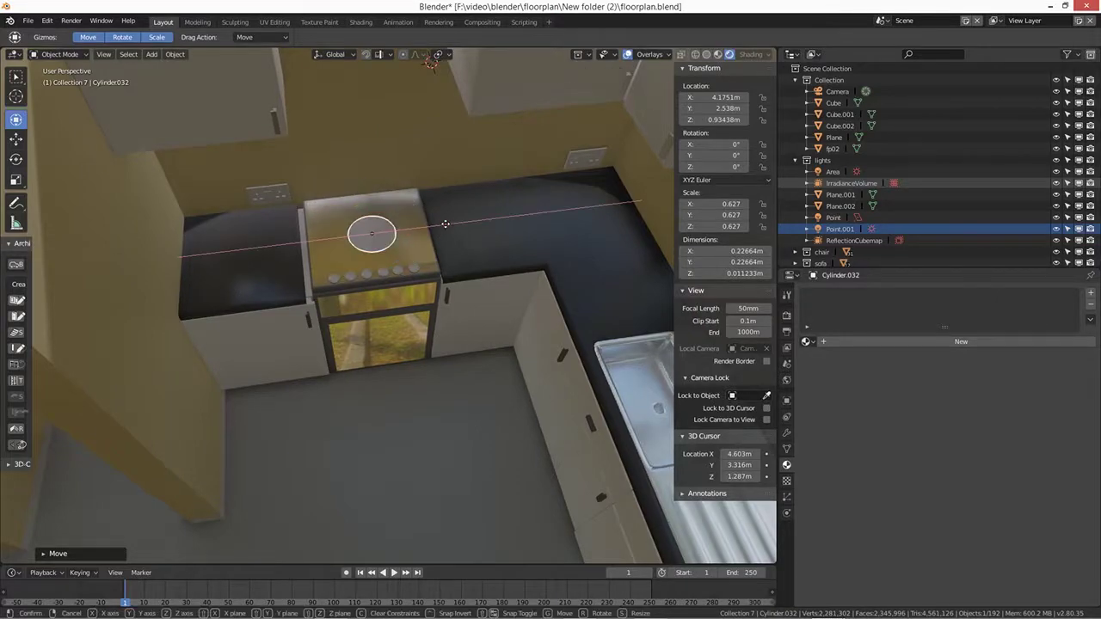
pyautogui.click(551, 233)
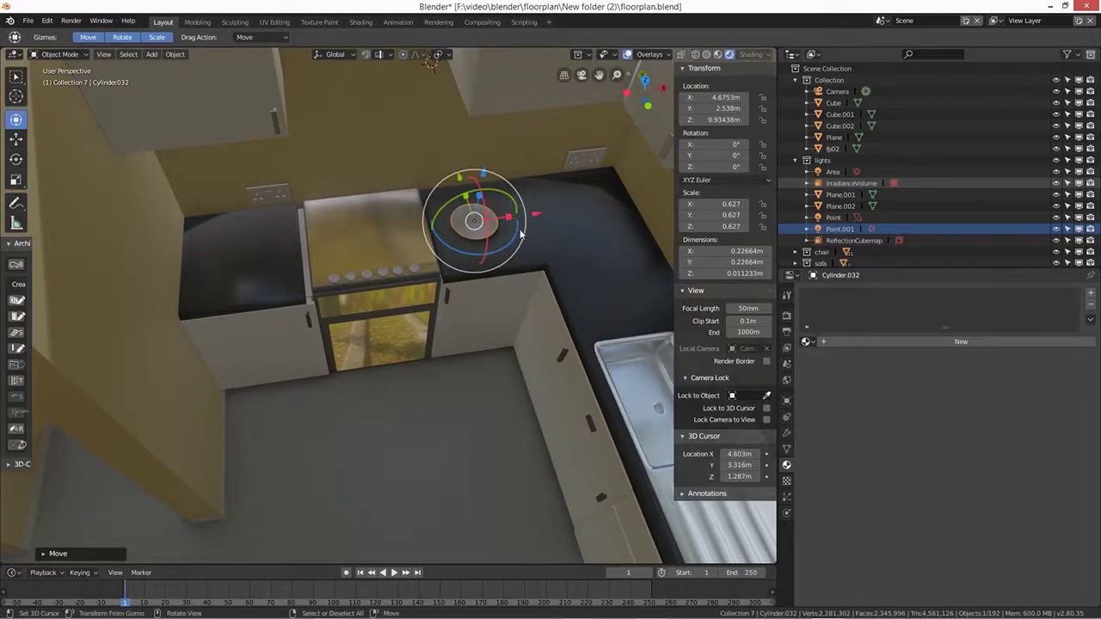
pyautogui.scroll(3, 519, 284)
pyautogui.moveTo(520, 283); pyautogui.dragTo(459, 250, button='middle')
pyautogui.press('g')
pyautogui.press('z')
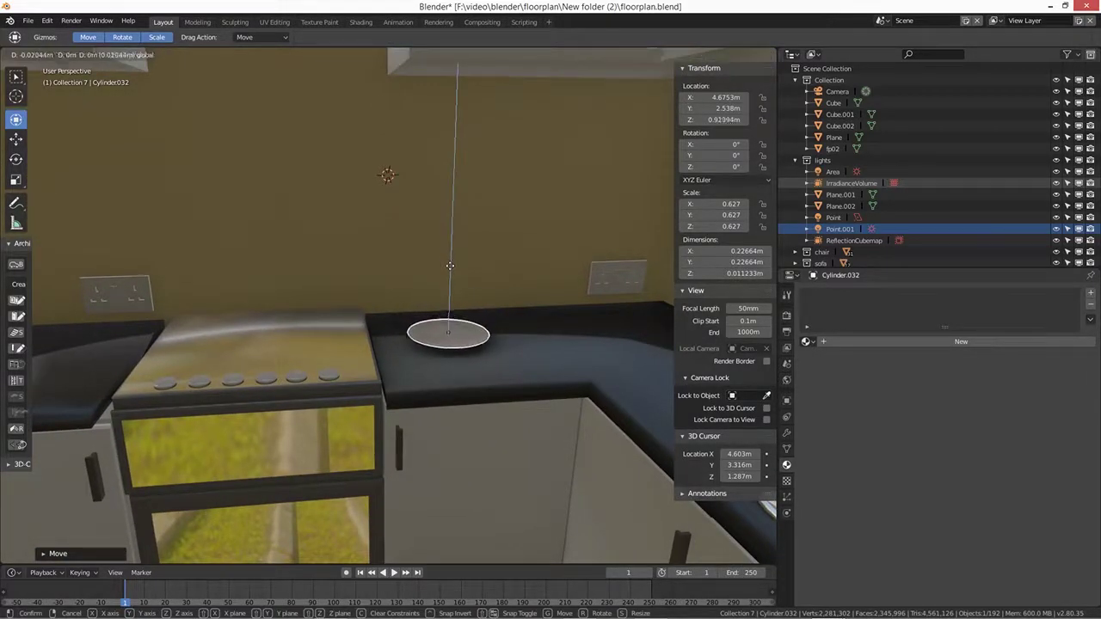
pyautogui.click(478, 270)
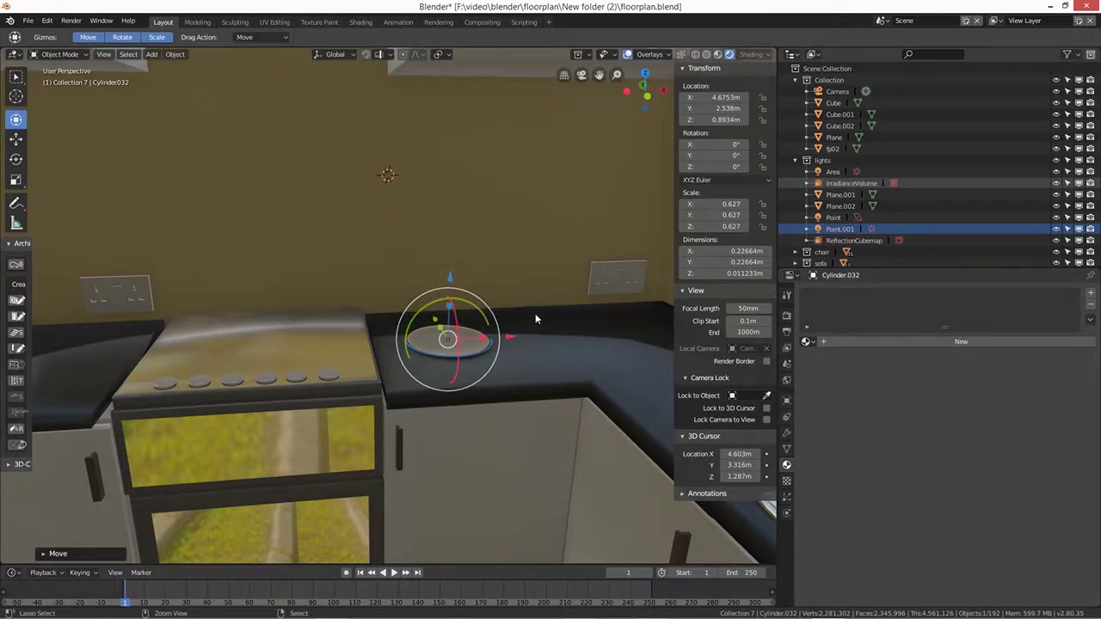
# Step: Stack copies Cylinder.033 and Cylinder.034 on the plate, then place the 3D cursor on the countertop
pyautogui.hotkey('shift', 'd')
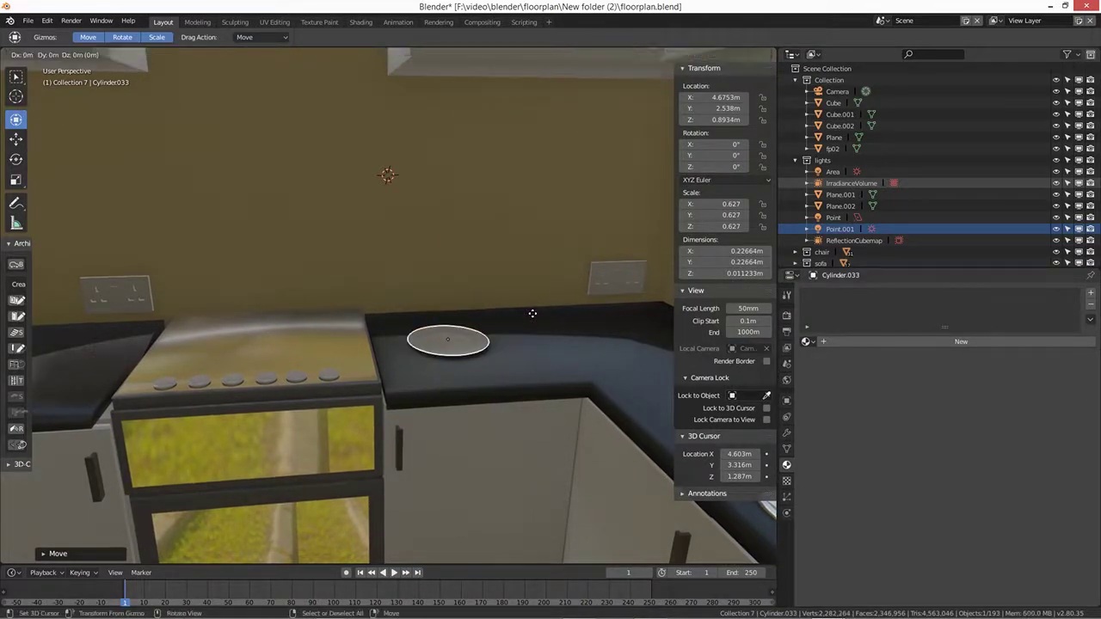
pyautogui.press('z')
pyautogui.click(529, 314)
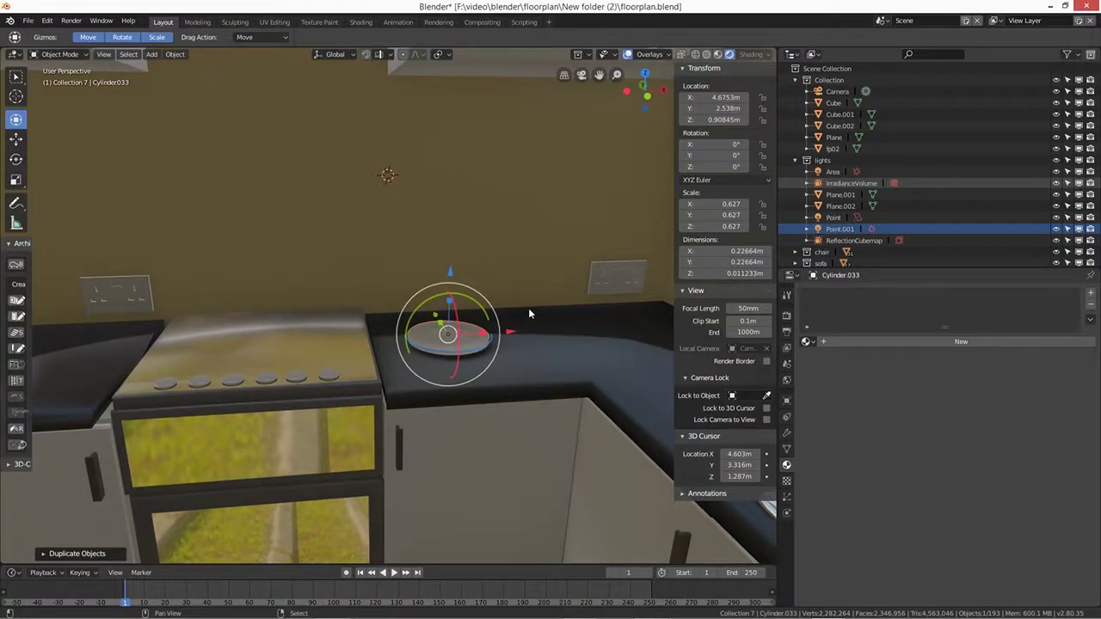
pyautogui.hotkey('shift', 'd')
pyautogui.press('z')
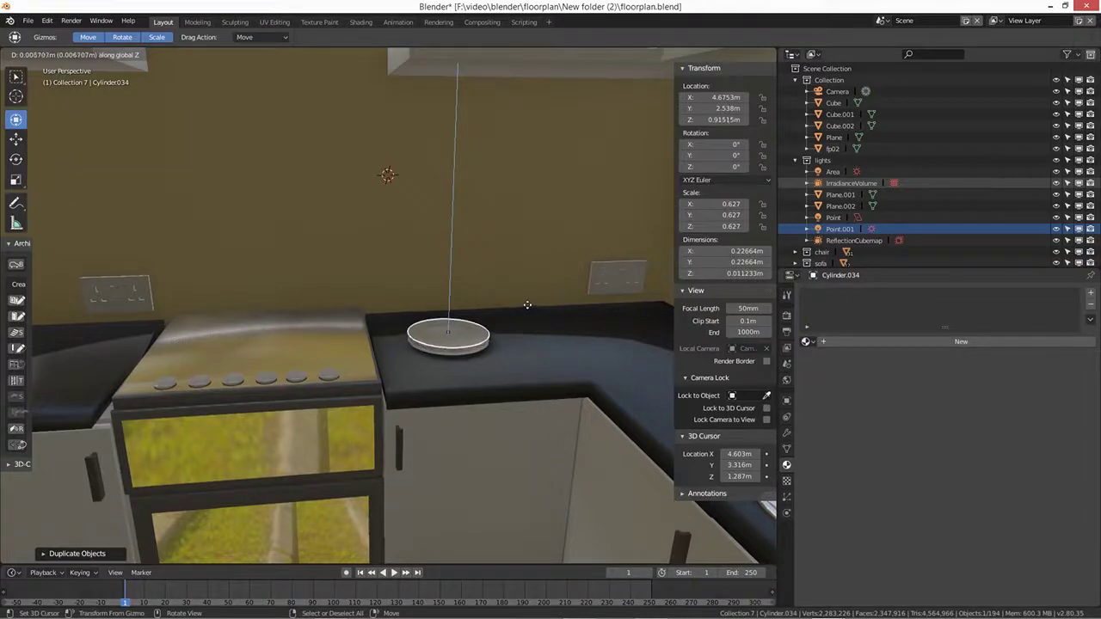
pyautogui.click(527, 308)
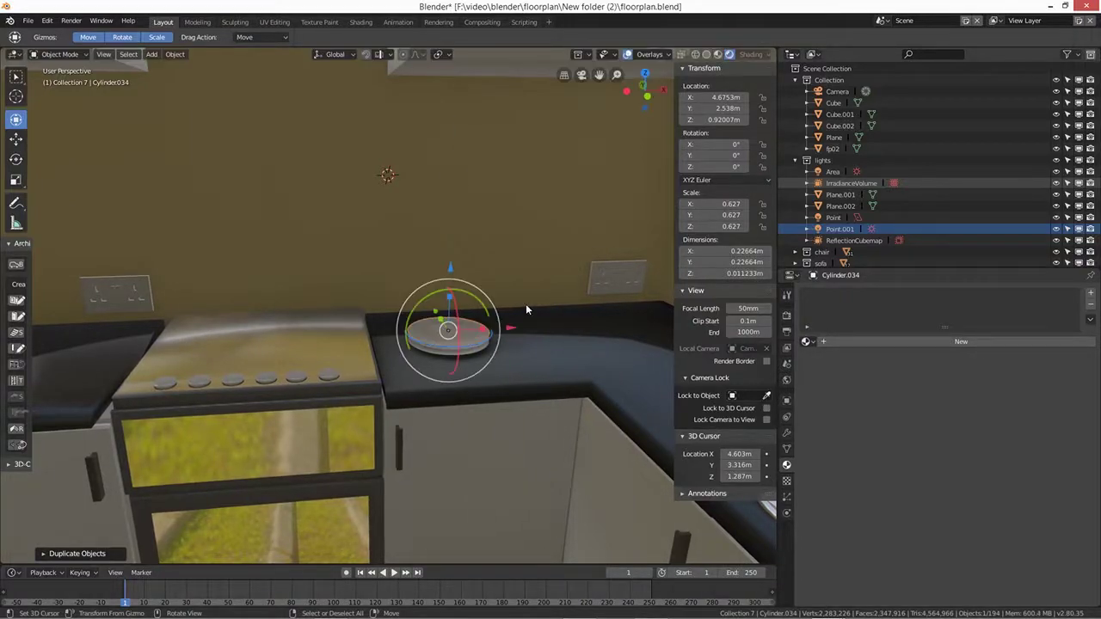
pyautogui.keyDown('shift'); pyautogui.rightClick(535, 352); pyautogui.keyUp('shift')
pyautogui.click(535, 352)
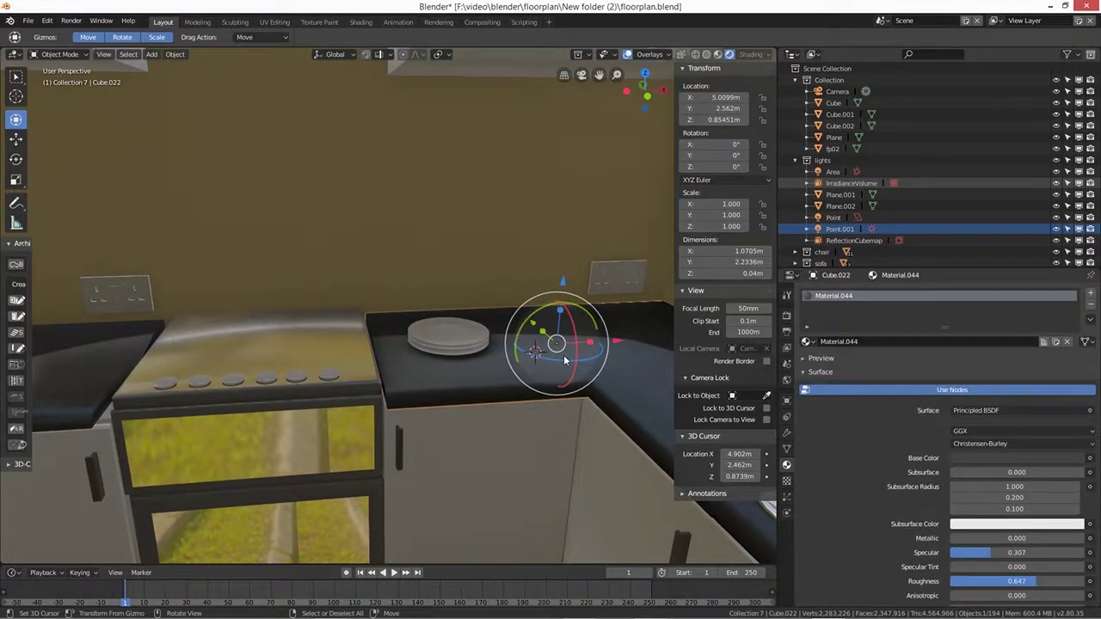